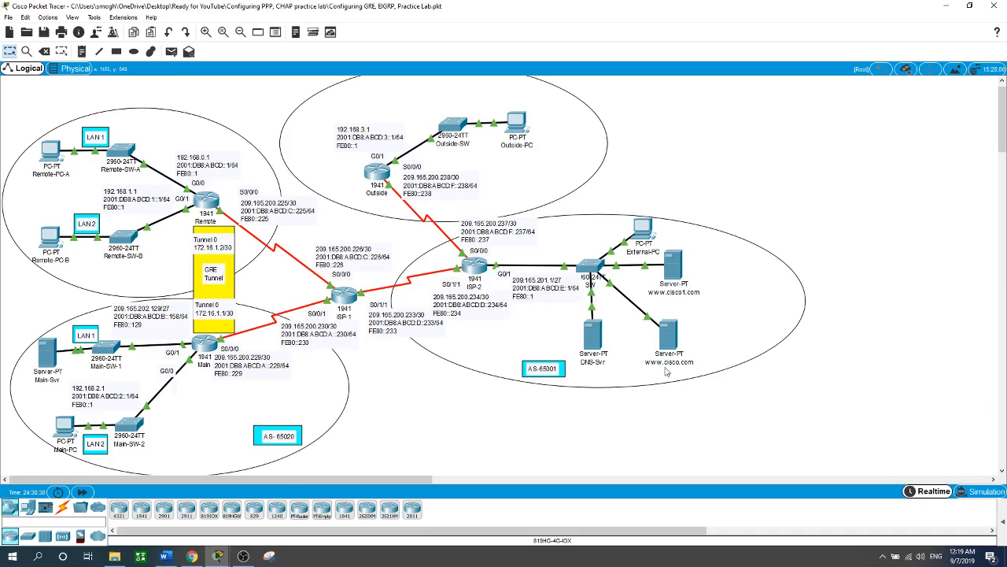
Step: Open the Remote router's command line and enter global configuration mode
{"action": "left_click", "coordinate": [211, 196]}
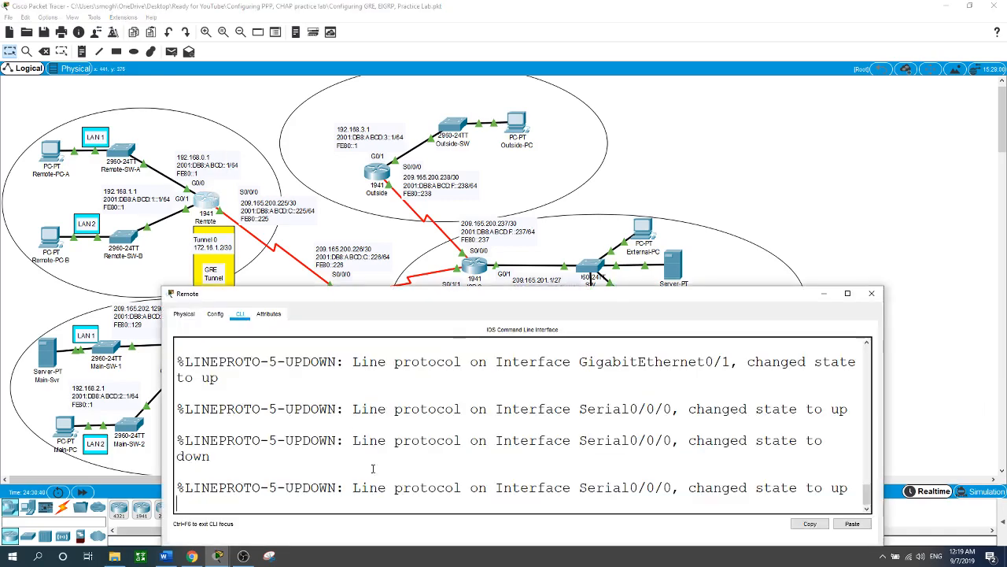
{"action": "key", "text": "Return"}
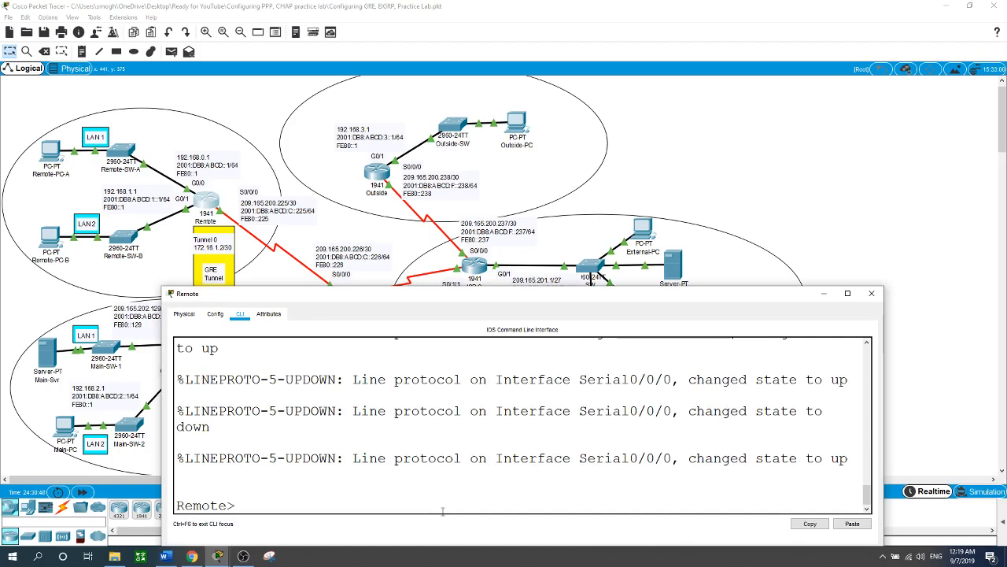
{"action": "type", "text": "em"}
{"action": "key", "text": "Return"}
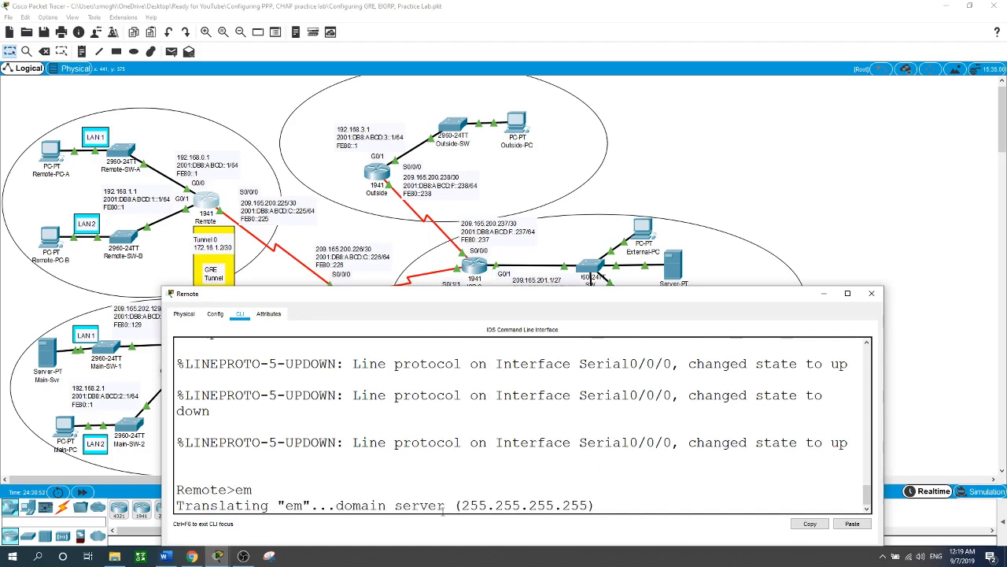
{"action": "key", "text": "ctrl+shift+6"}
{"action": "type", "text": "en"}
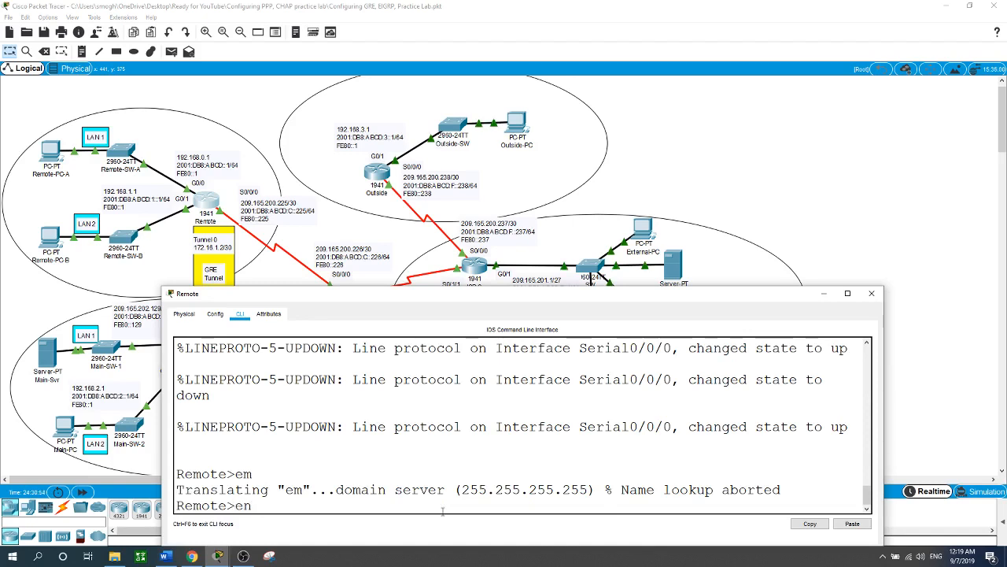
{"action": "key", "text": "Return"}
{"action": "type", "text": "conf t"}
{"action": "key", "text": "Return"}
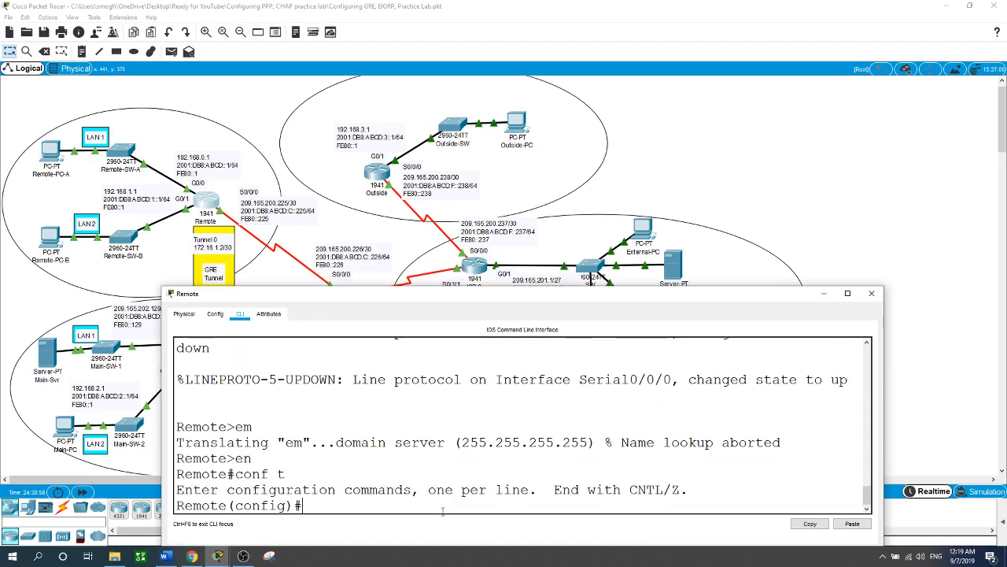
Step: Configure NAT overload on the Remote router, translating inside sources from access list 1 through interface s0/0/0
{"action": "type", "text": "ip nat ins"}
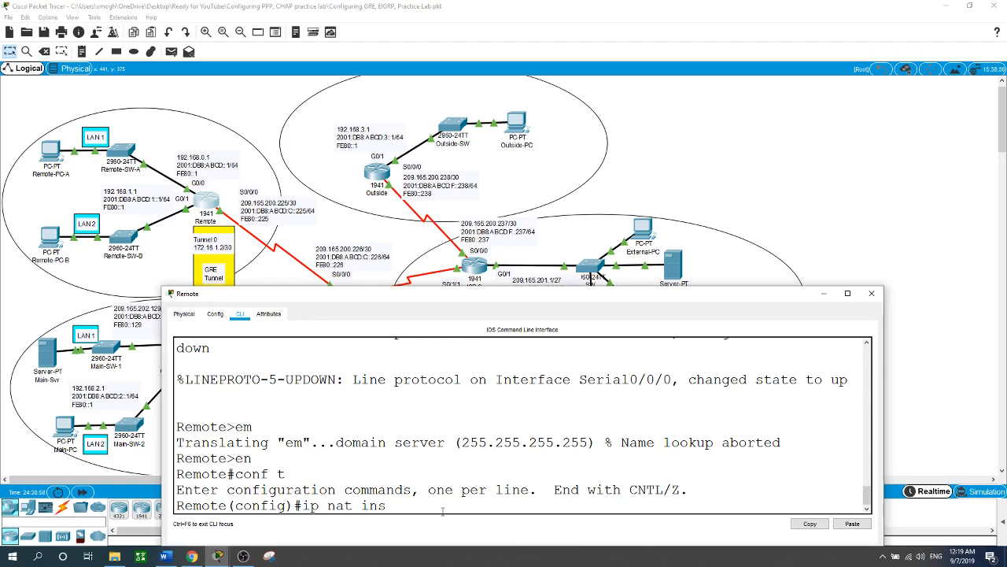
{"action": "key", "text": "Tab"}
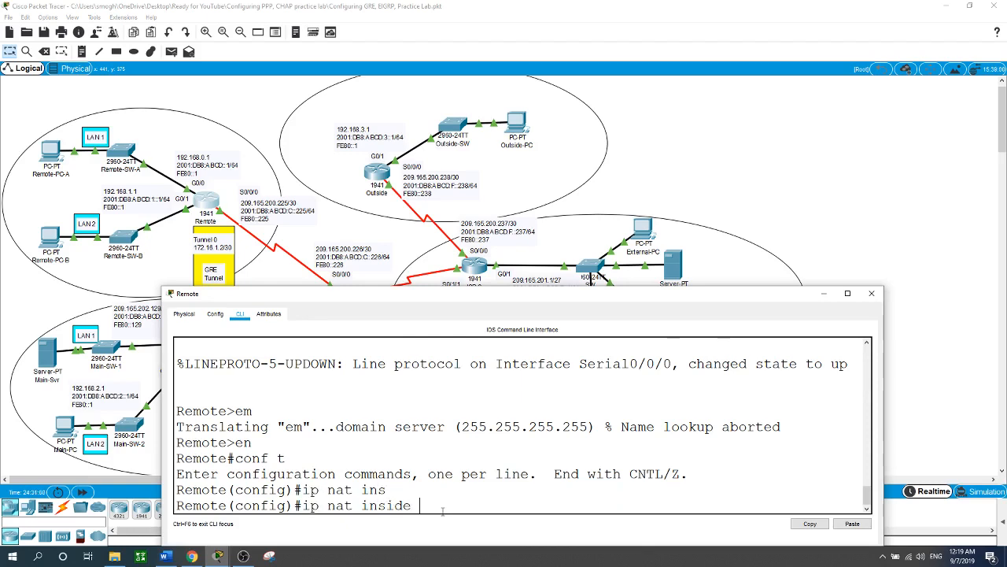
{"action": "type", "text": "so"}
{"action": "key", "text": "Tab"}
{"action": "type", "text": "li"}
{"action": "key", "text": "Tab"}
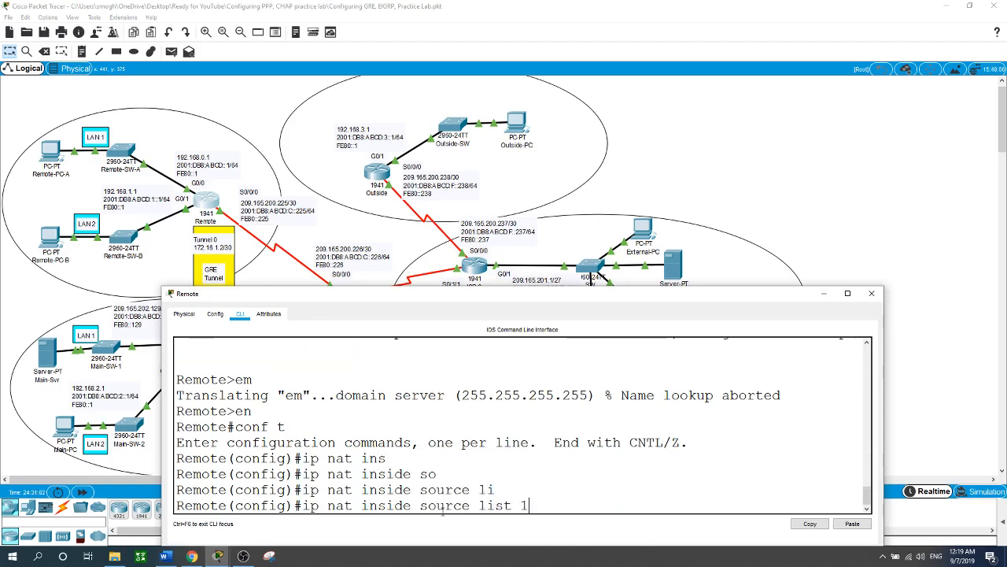
{"action": "type", "text": "1 int"}
{"action": "key", "text": "Tab"}
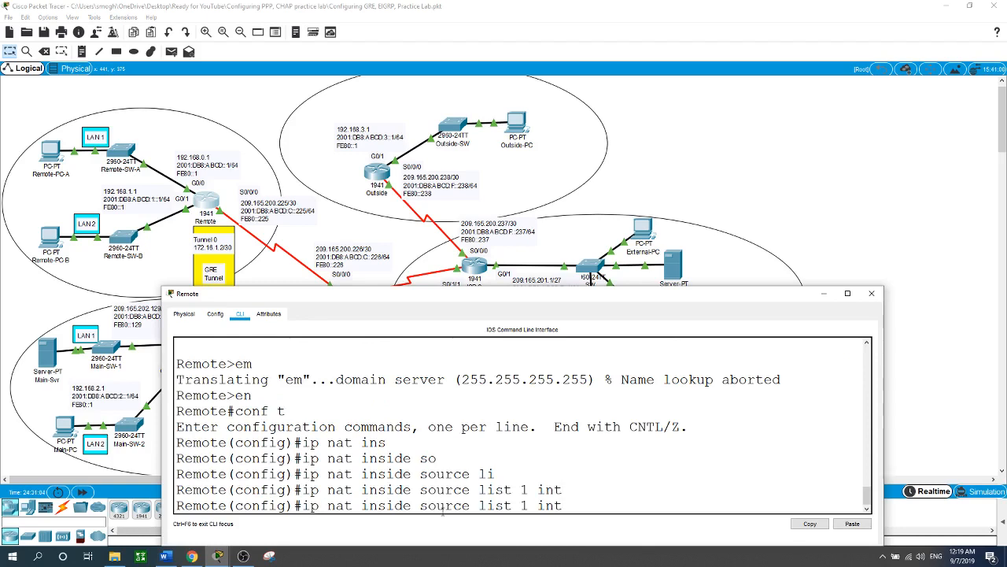
{"action": "type", "text": "s0/0/0 ov"}
{"action": "key", "text": "Tab"}
{"action": "key", "text": "Return"}
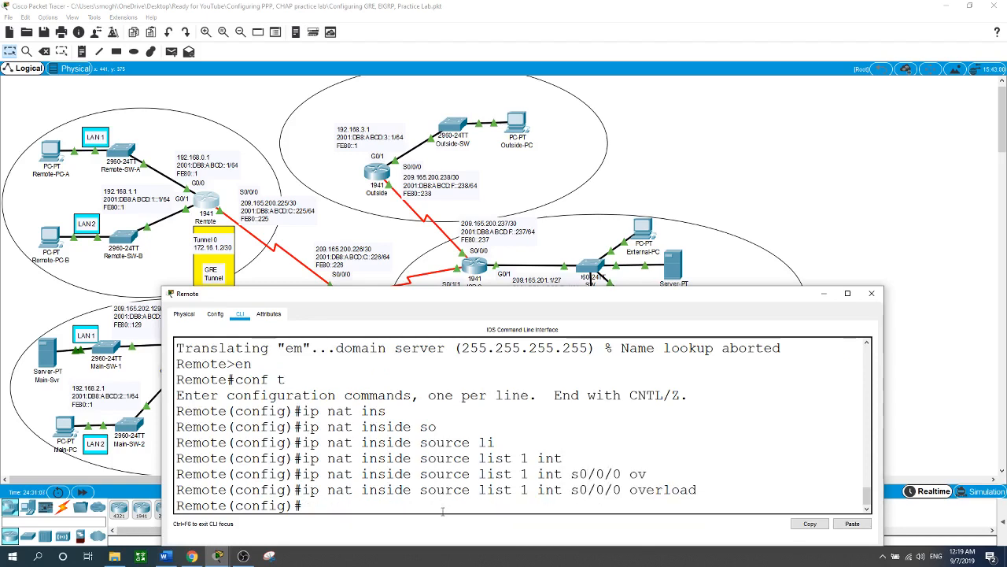
Step: Mark the Remote router's interface g0/0 as a NAT inside interface
{"action": "type", "text": "int g0/0"}
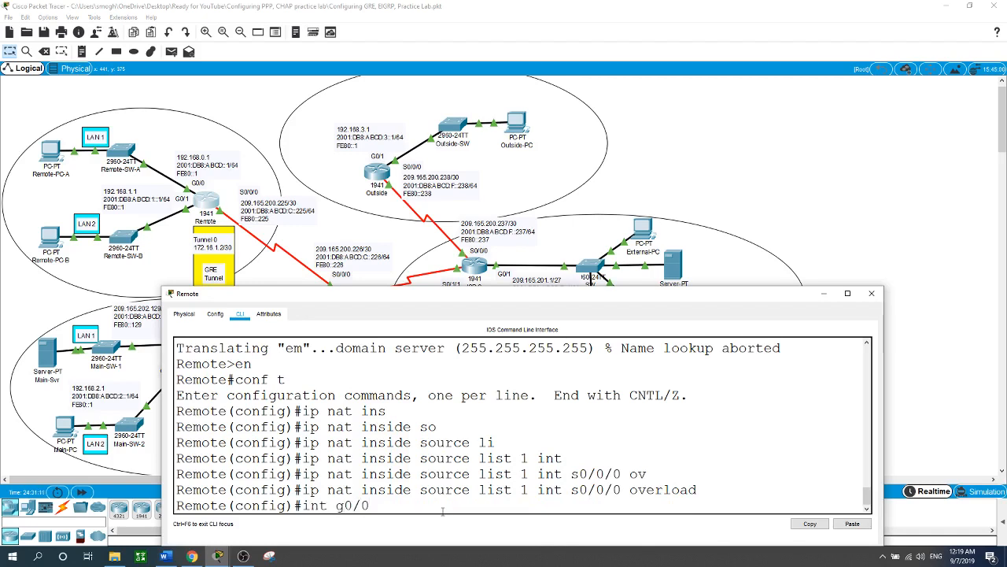
{"action": "key", "text": "Return"}
{"action": "type", "text": "ip an"}
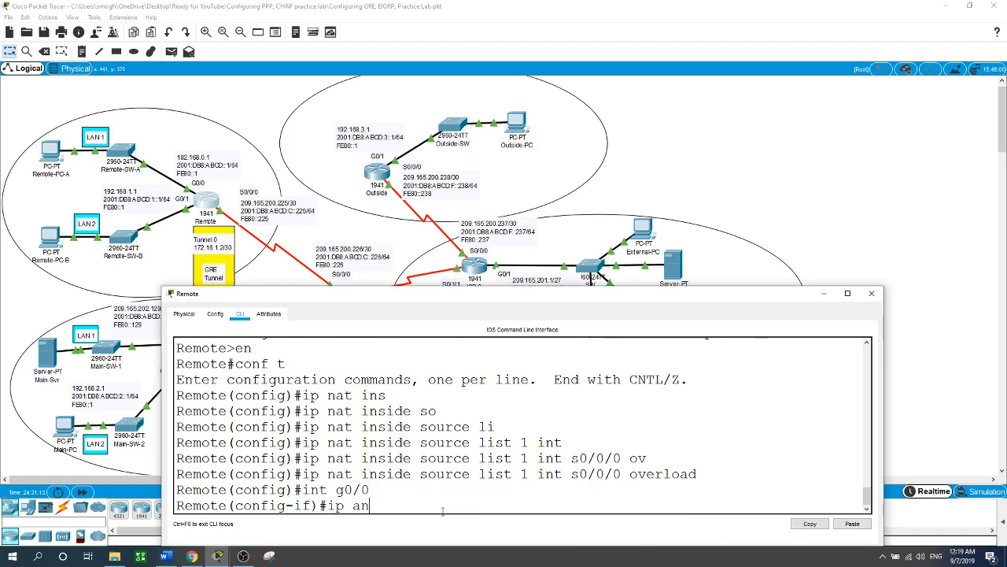
{"action": "key", "text": "BackSpace"}
{"action": "key", "text": "BackSpace"}
{"action": "type", "text": "nat inside"}
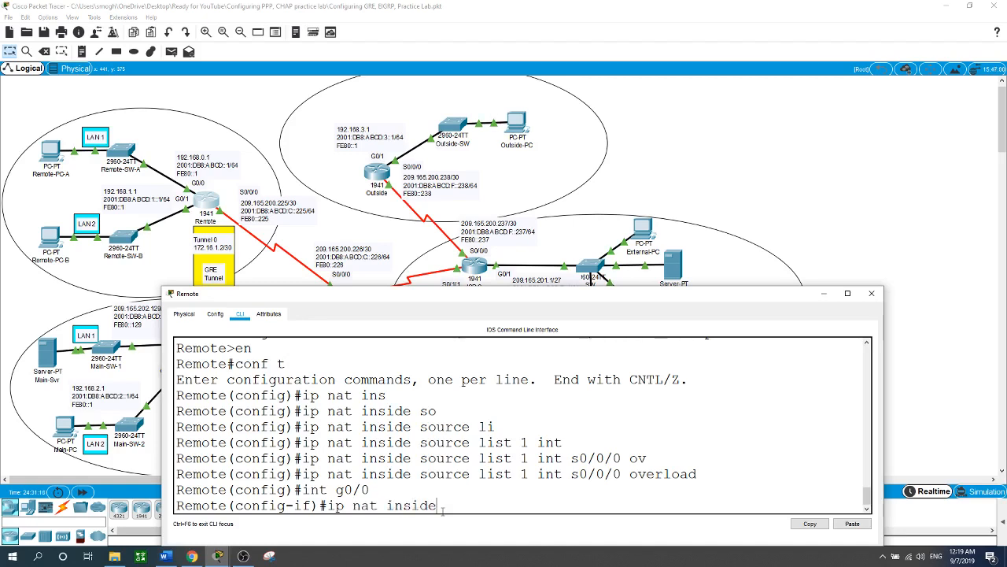
{"action": "key", "text": "Return"}
Step: Mark the Remote router's interface g0/1 as a NAT inside interface
{"action": "type", "text": "int g"}
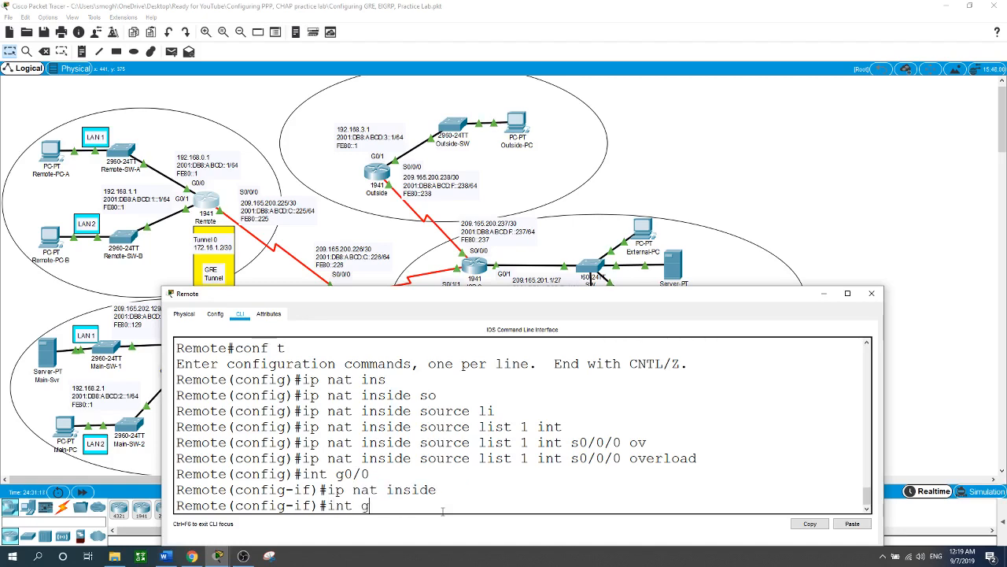
{"action": "type", "text": "0/1"}
{"action": "key", "text": "Return"}
{"action": "type", "text": "ip ant"}
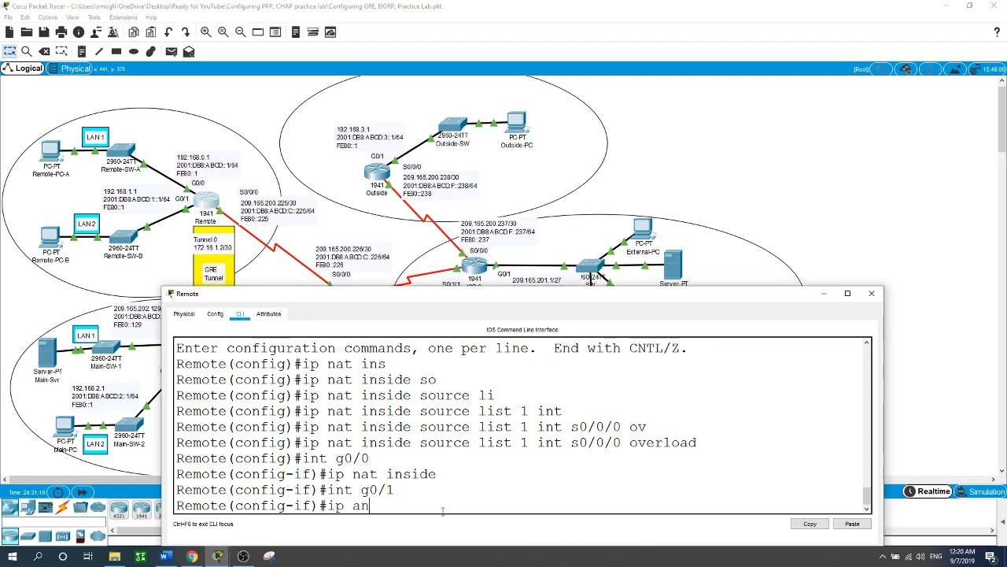
{"action": "key", "text": "BackSpace"}
{"action": "type", "text": "nat insid"}
{"action": "key", "text": "Tab"}
{"action": "key", "text": "Return"}
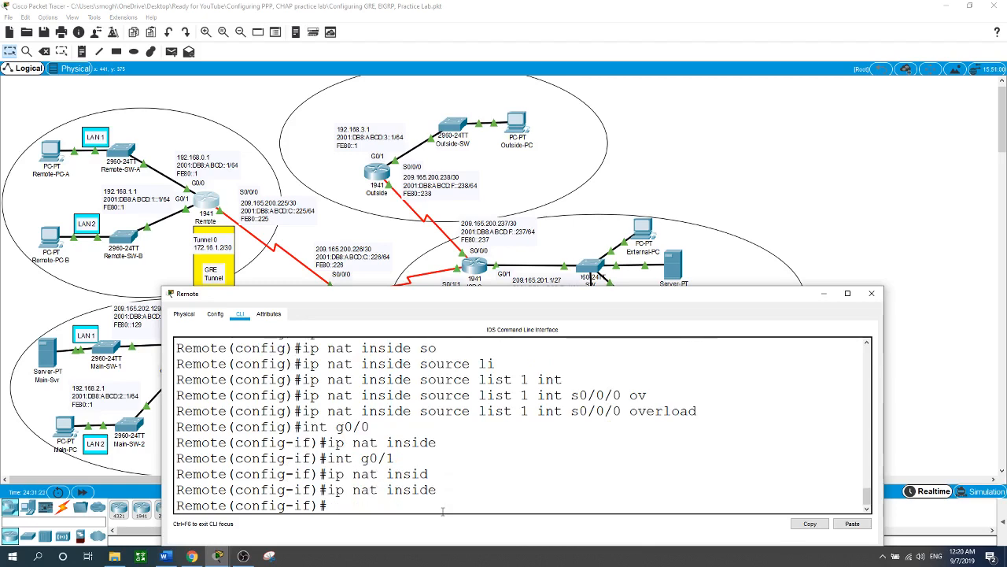
Step: Mark serial interface s0/0/0 as the NAT outside interface and return to global configuration mode
{"action": "type", "text": "int s0/0/0"}
{"action": "key", "text": "Return"}
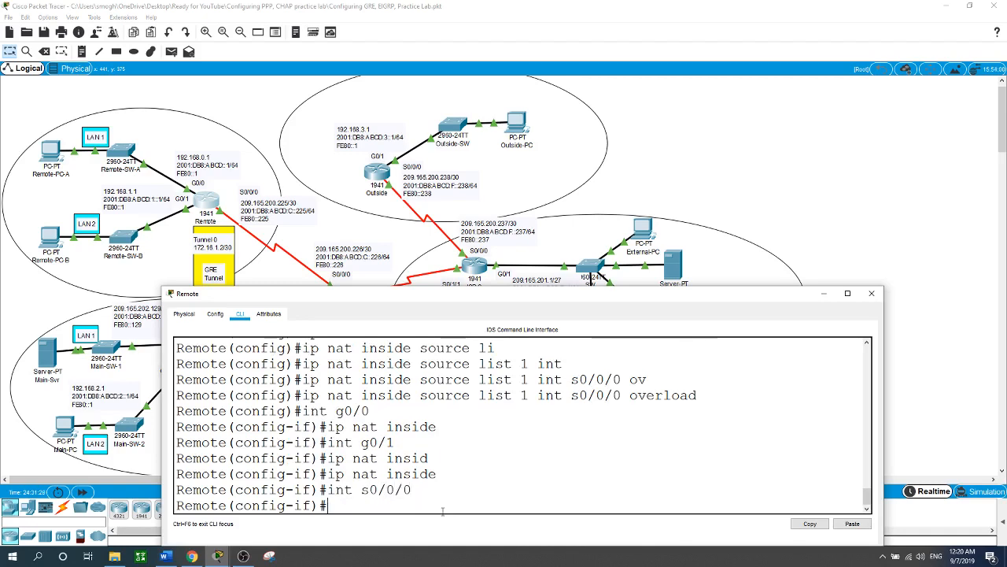
{"action": "type", "text": "ip an"}
{"action": "key", "text": "BackSpace"}
{"action": "key", "text": "BackSpace"}
{"action": "type", "text": "n"}
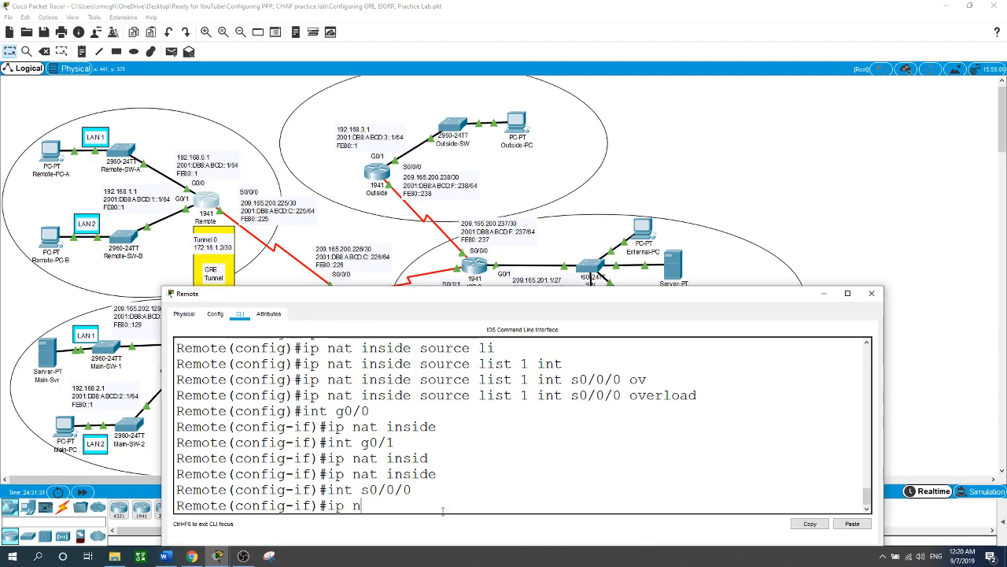
{"action": "type", "text": "at outside"}
{"action": "key", "text": "Return"}
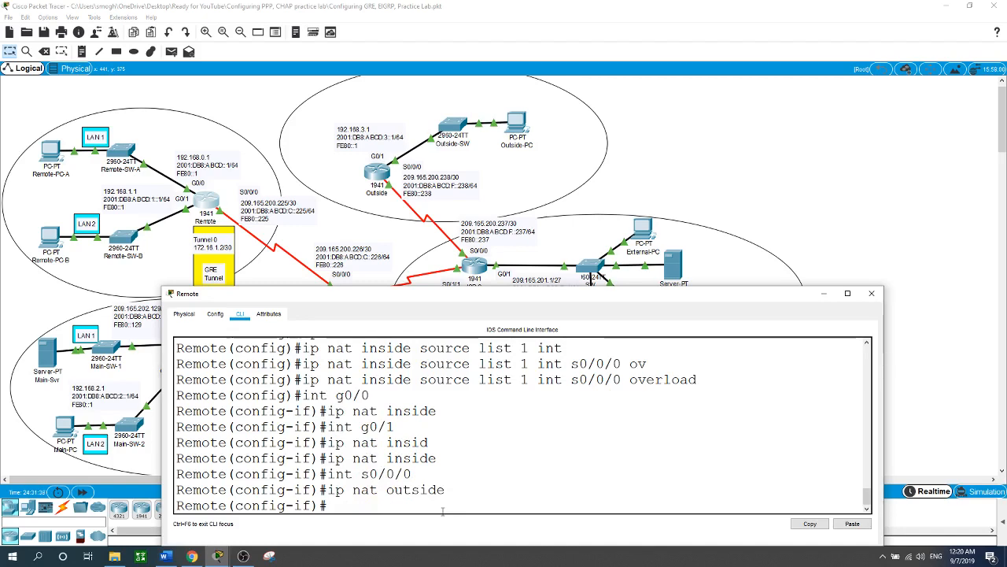
{"action": "type", "text": "exit"}
{"action": "key", "text": "Return"}
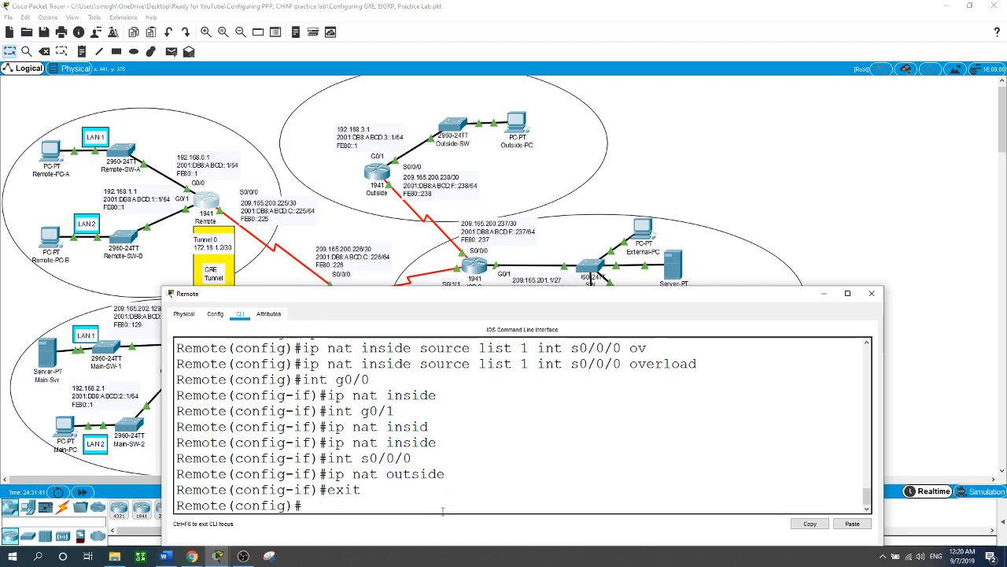
Step: Add a static default route (0.0.0.0 0.0.0.0) on the Remote router via ISP-1's address 209.165.200.226
{"action": "type", "text": "ip route 0.0.0.0 0."}
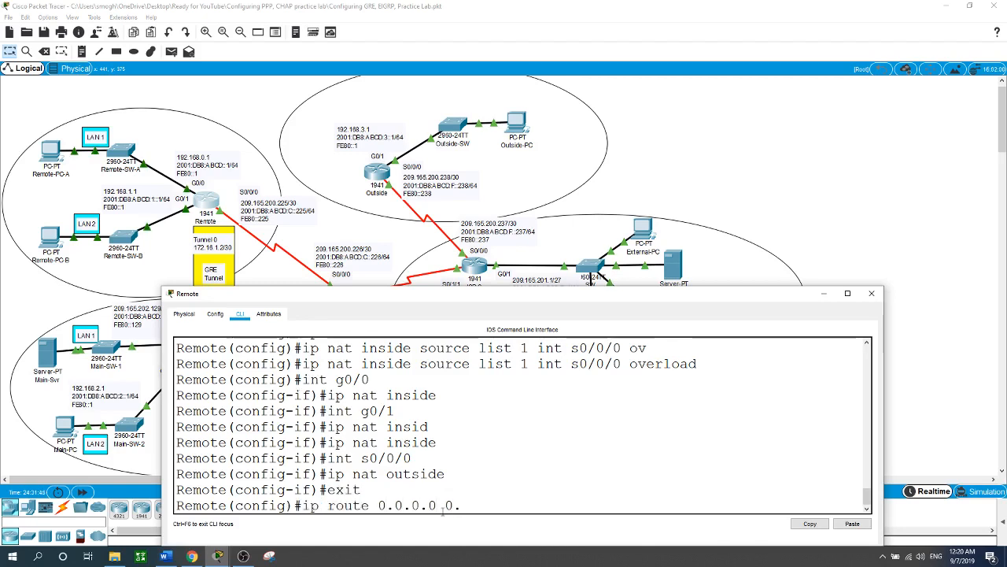
{"action": "type", "text": "0.0.0.0.0"}
{"action": "left_click", "coordinate": [328, 242]}
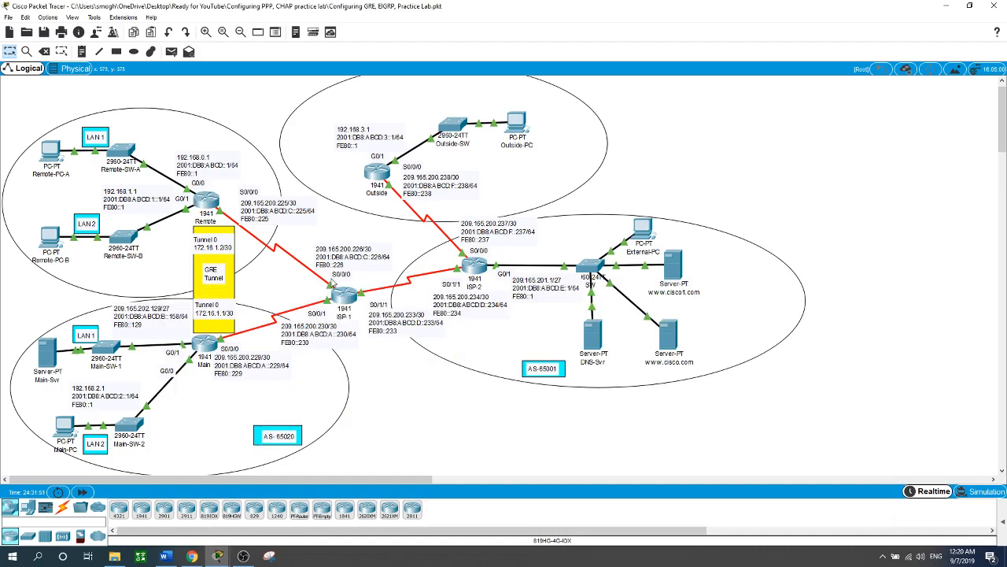
{"action": "left_click", "coordinate": [210, 206]}
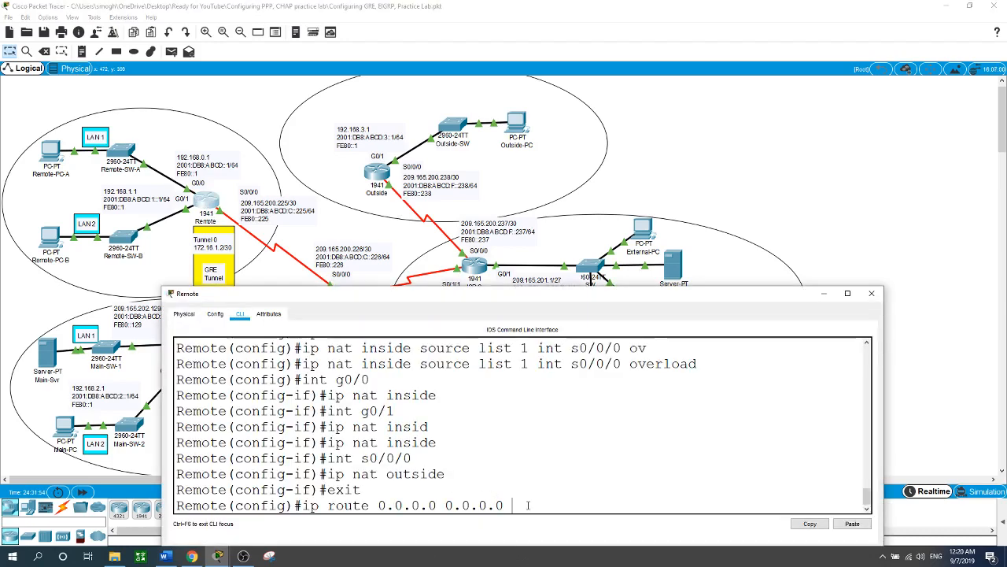
{"action": "type", "text": "209.165.200.226"}
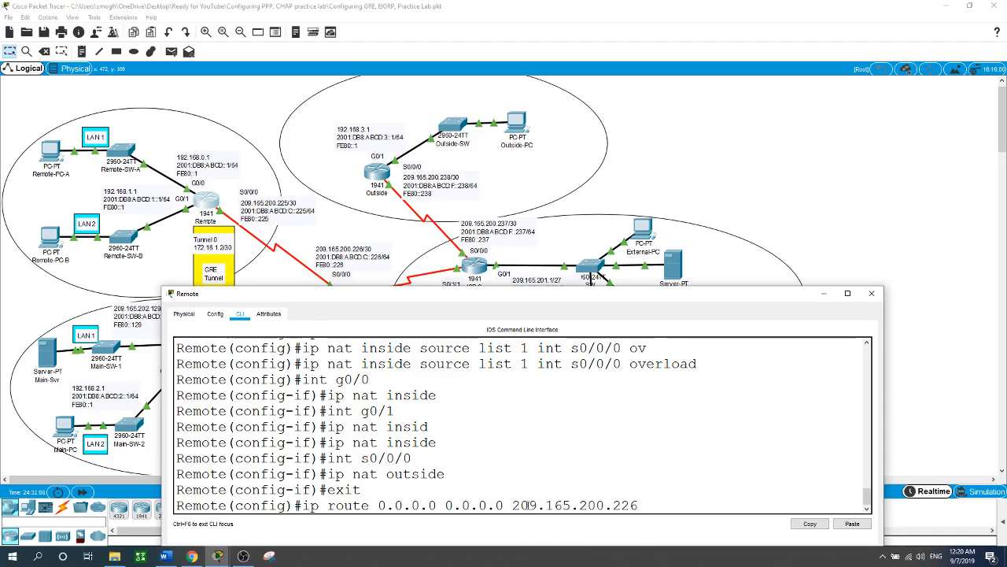
{"action": "key", "text": "Return"}
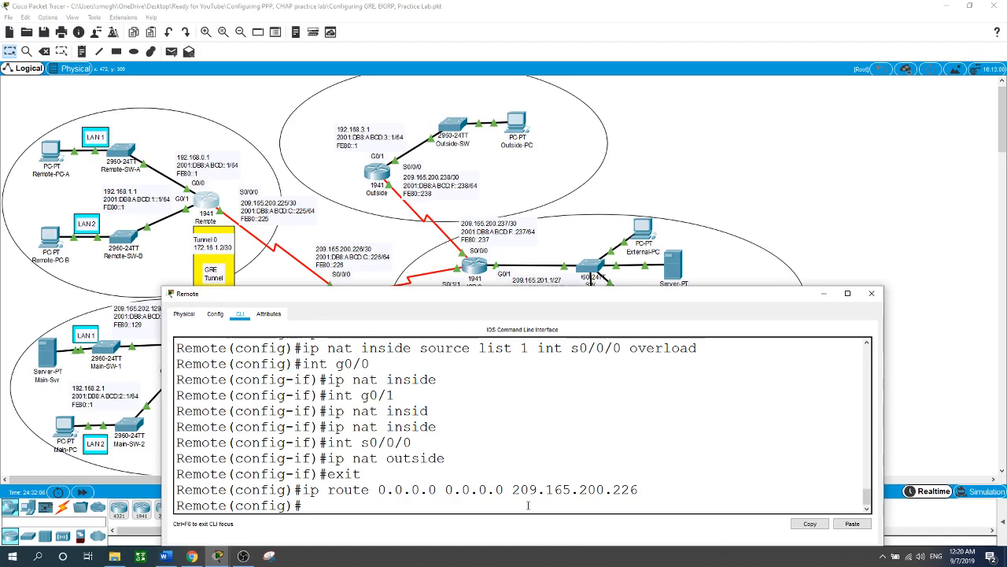
Step: Exclude addresses 192.168.1.1 through 192.168.1.9 from DHCP assignment on the Remote router
{"action": "type", "text": "co"}
{"action": "key", "text": "BackSpace"}
{"action": "key", "text": "BackSpace"}
{"action": "type", "text": "ip"}
{"action": "type", "text": "dhcp ex"}
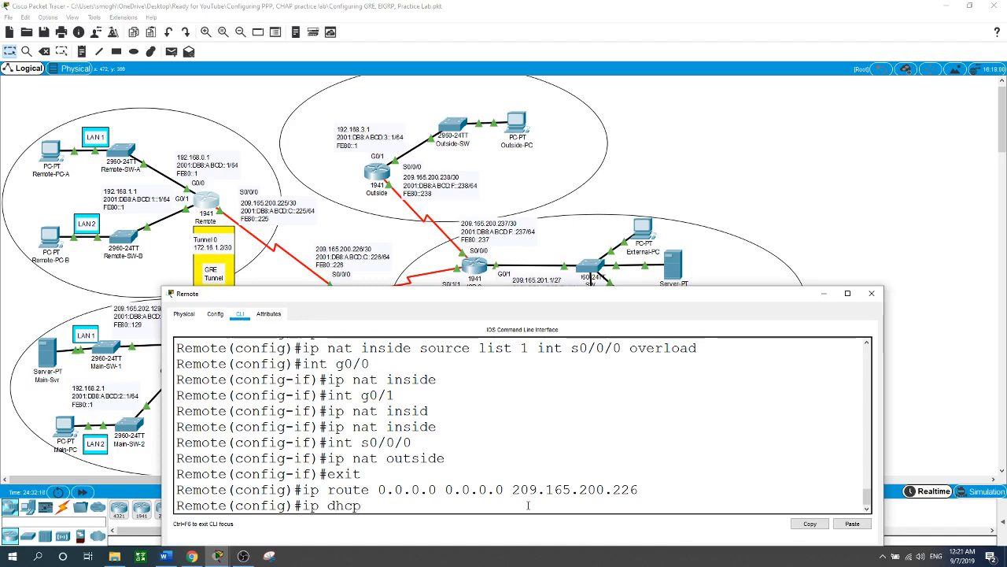
{"action": "key", "text": "Tab"}
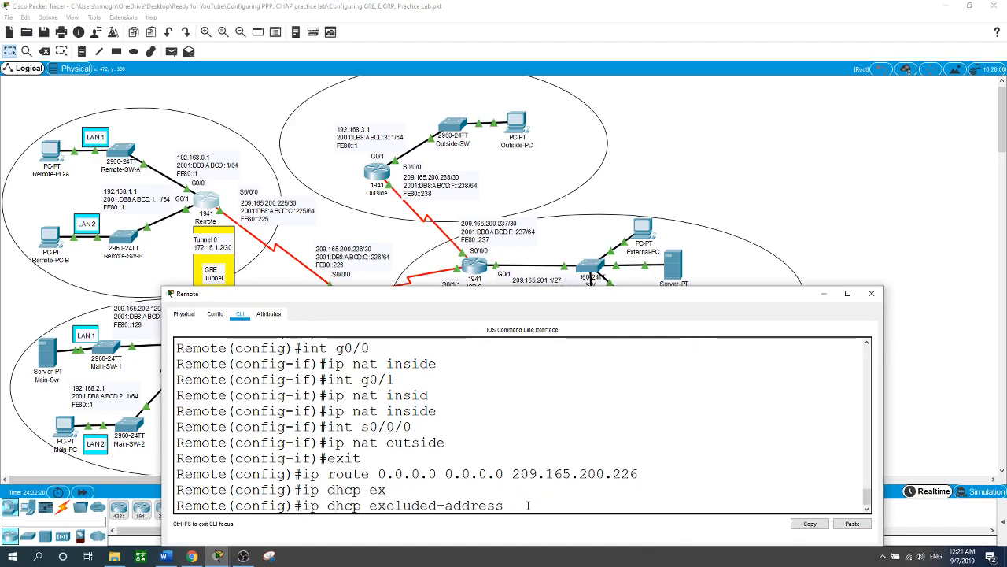
{"action": "type", "text": "192.168"}
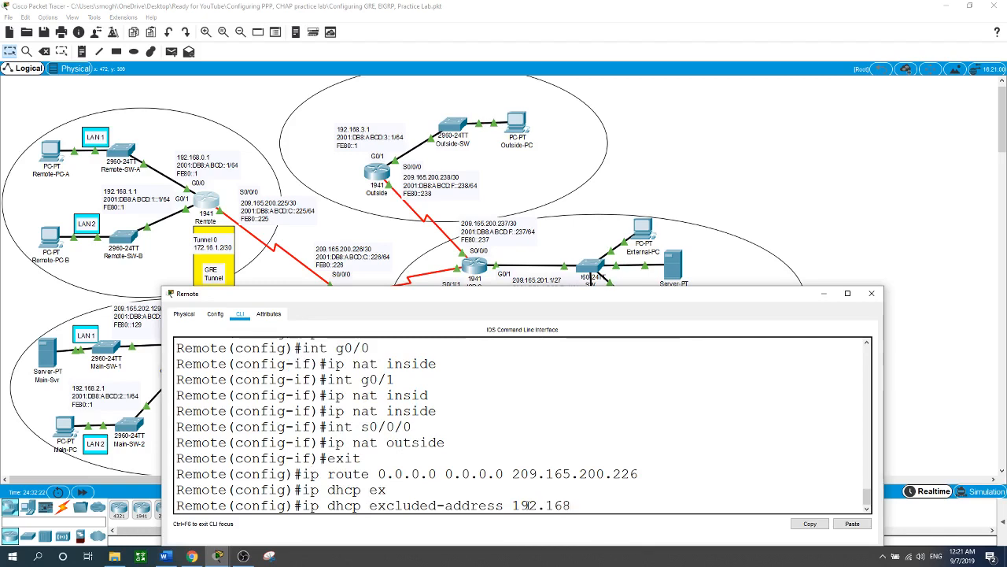
{"action": "type", "text": ".1.1 192.168.1.9"}
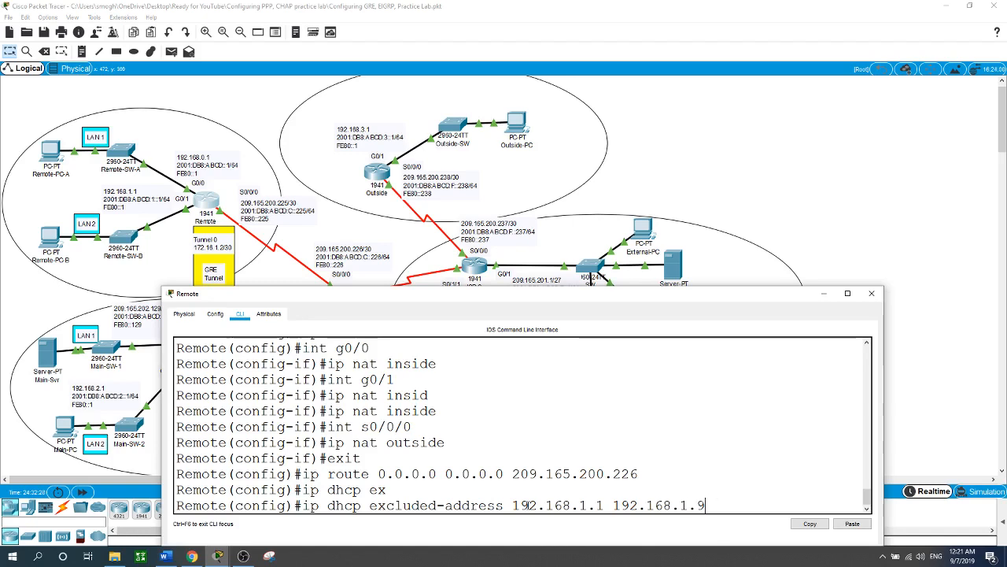
{"action": "key", "text": "Return"}
Step: Exclude addresses 192.168.0.1 through 192.168.0.9 from DHCP assignment on the Remote router
{"action": "type", "text": "ip"}
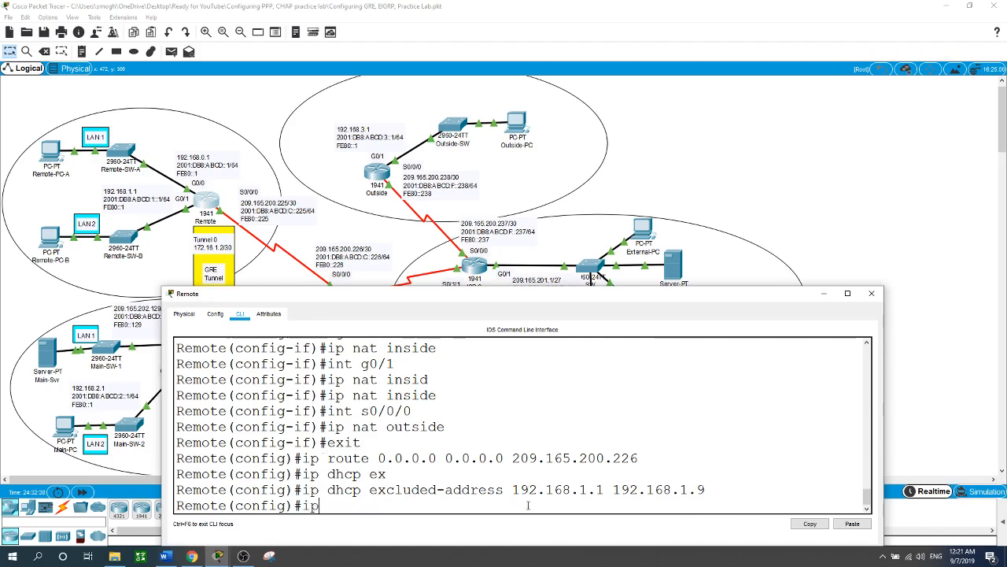
{"action": "type", "text": " dhcp ex"}
{"action": "key", "text": "Tab"}
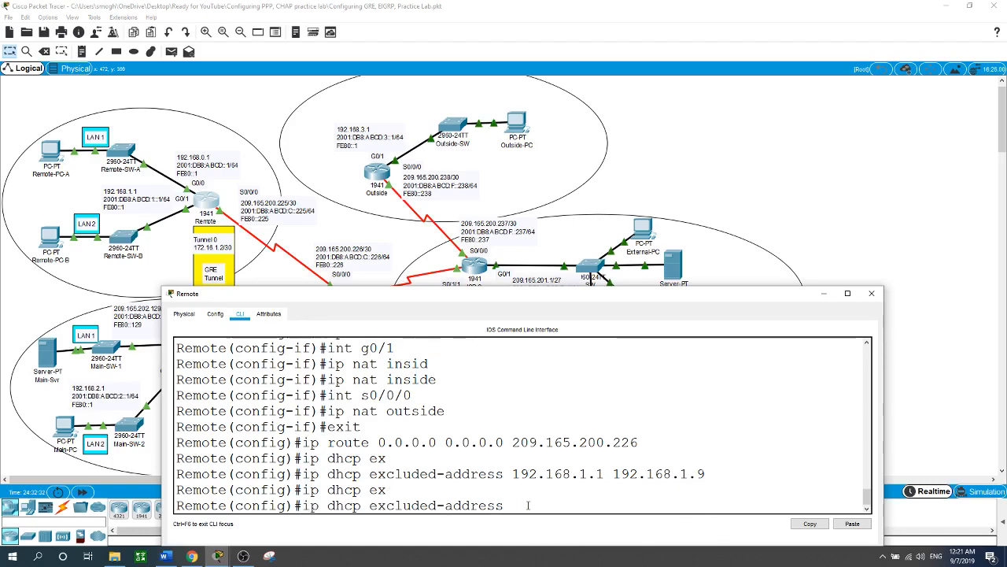
{"action": "type", "text": "192.1"}
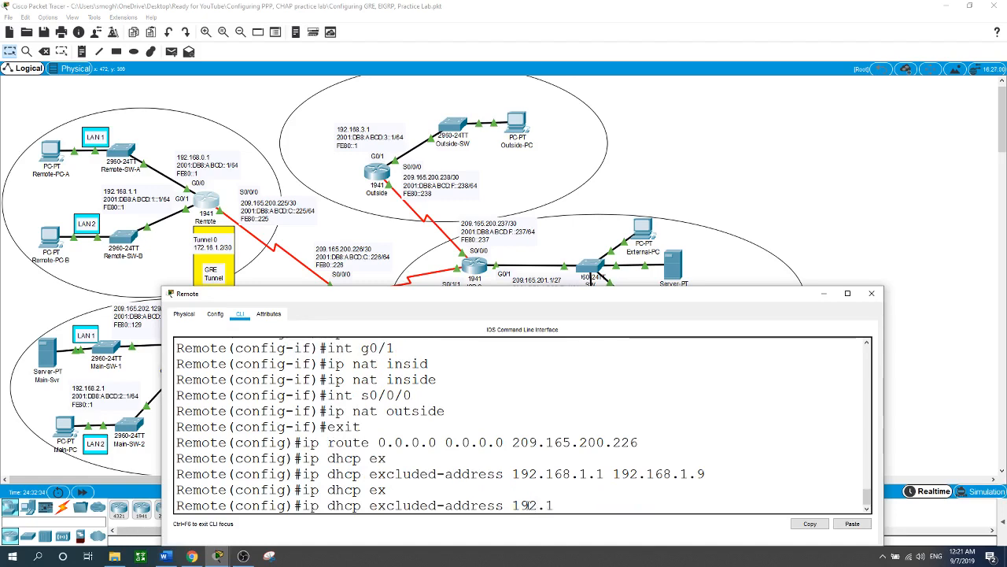
{"action": "type", "text": "68.0.1 1"}
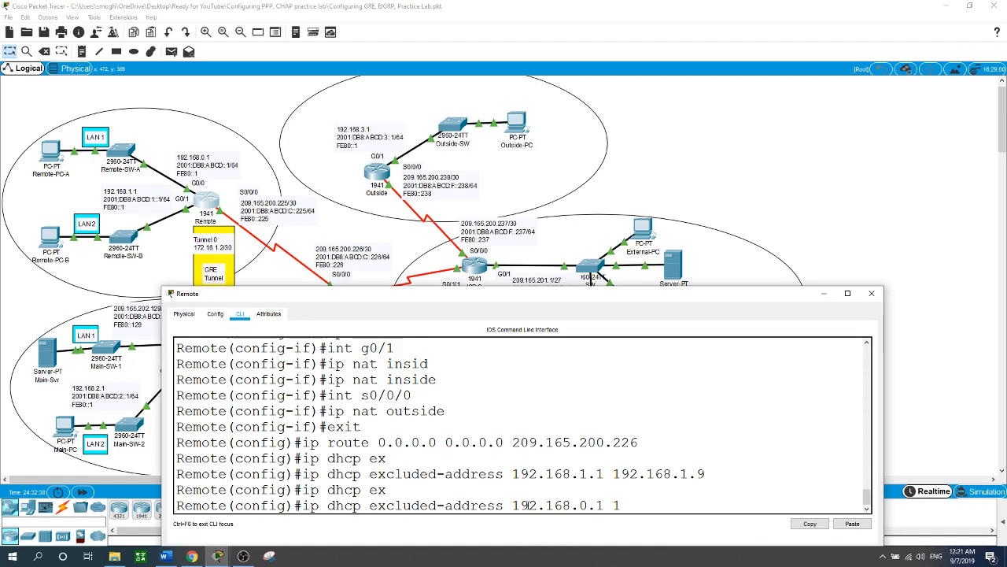
{"action": "type", "text": "92.168.0.9"}
{"action": "key", "text": "Return"}
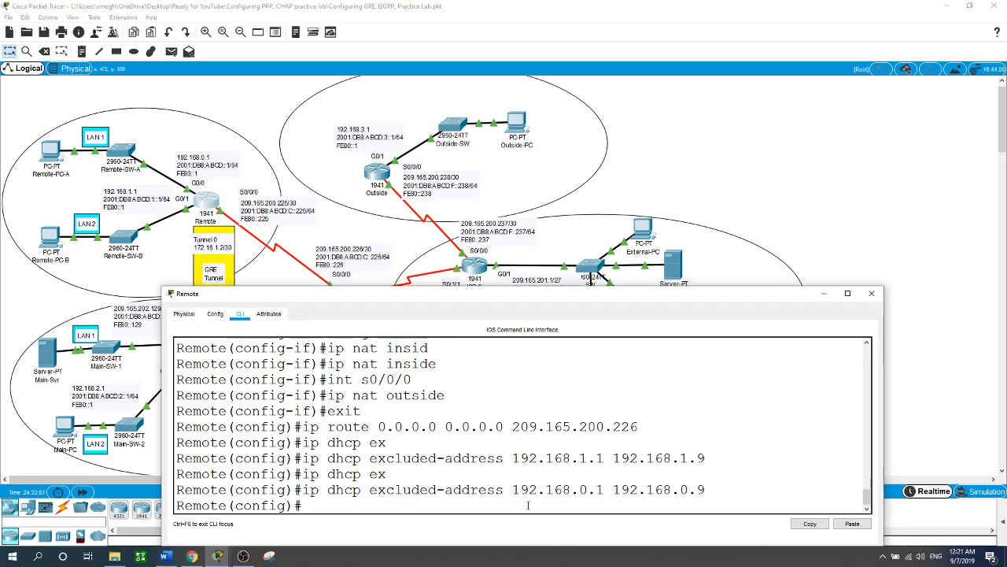
Step: Create a DHCP pool named G0 on the Remote router
{"action": "type", "text": "p dhcp pool G0"}
{"action": "key", "text": "Return"}
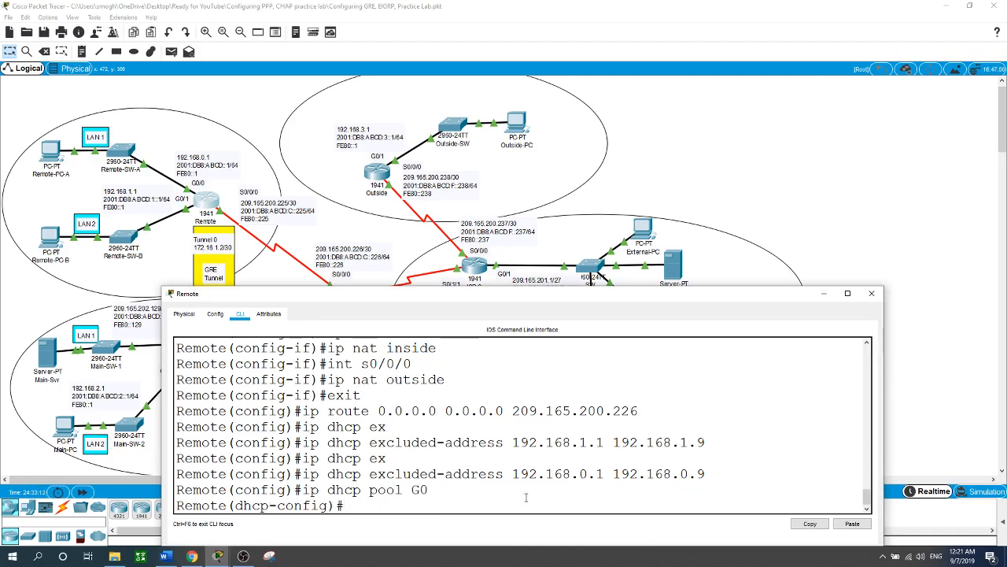
Step: Assign network 192.168.0.0 with mask 255.255.255.0 to the G0 DHCP pool
{"action": "type", "text": "net"}
{"action": "key", "text": "Tab"}
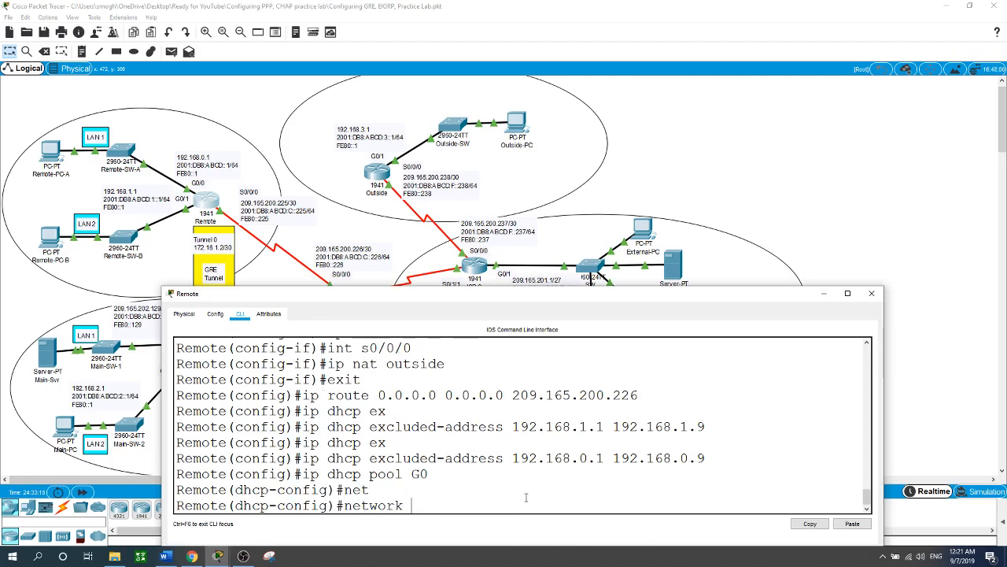
{"action": "type", "text": "192.168.0.0 0"}
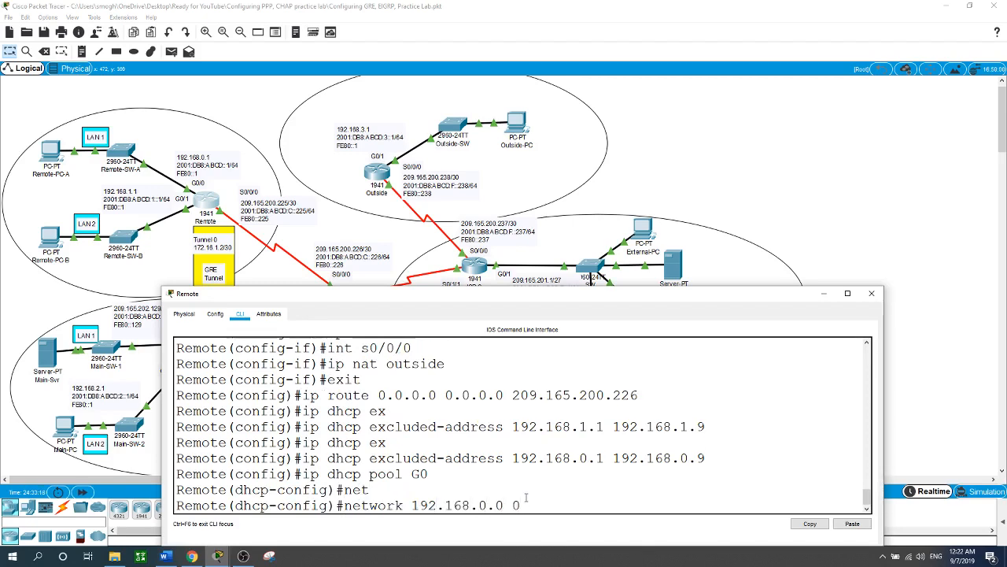
{"action": "key", "text": "BackSpace"}
{"action": "type", "text": "255.255.255.0"}
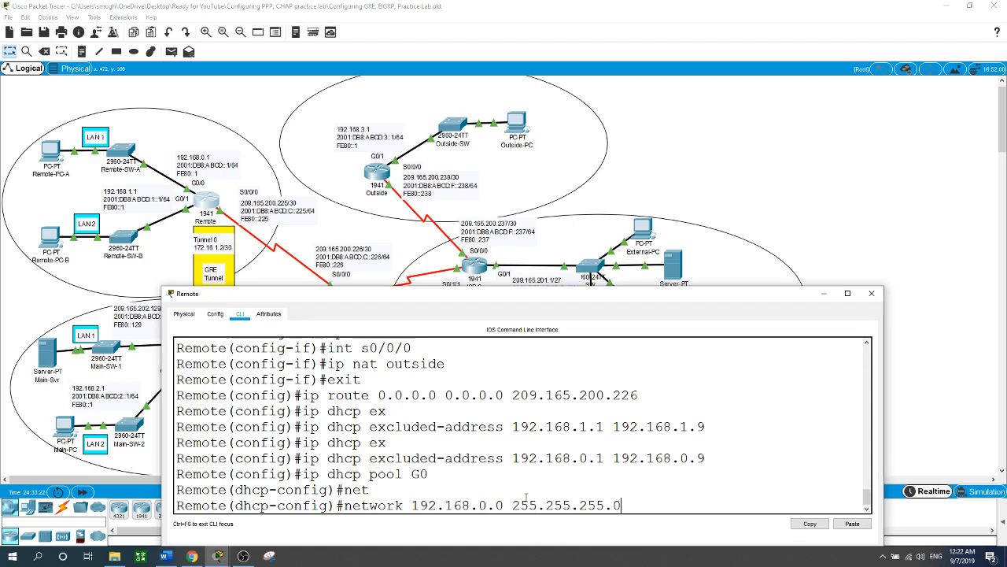
{"action": "key", "text": "Return"}
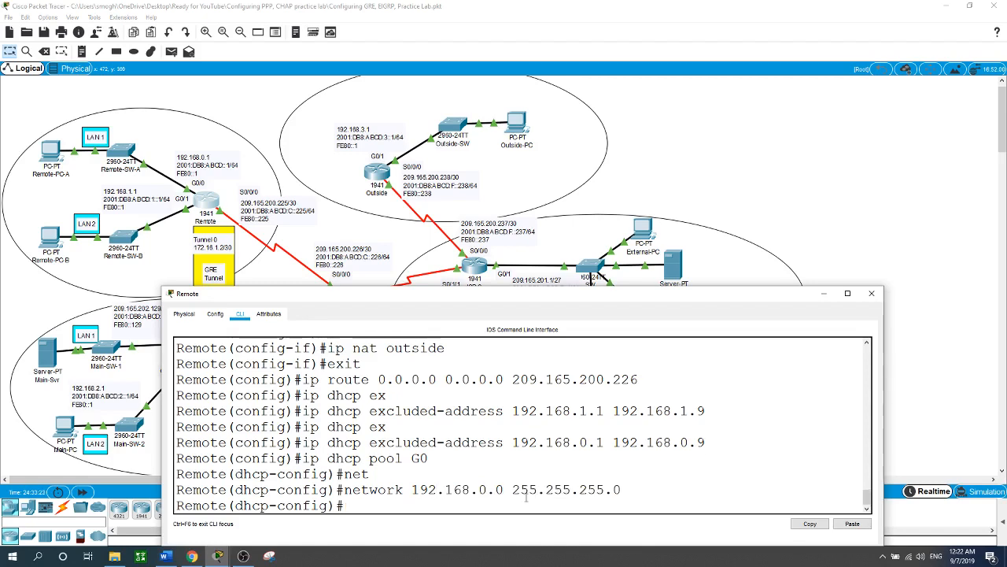
Step: Set 192.168.0.1 as the default router for the G0 DHCP pool
{"action": "type", "text": "d"}
{"action": "key", "text": "Tab"}
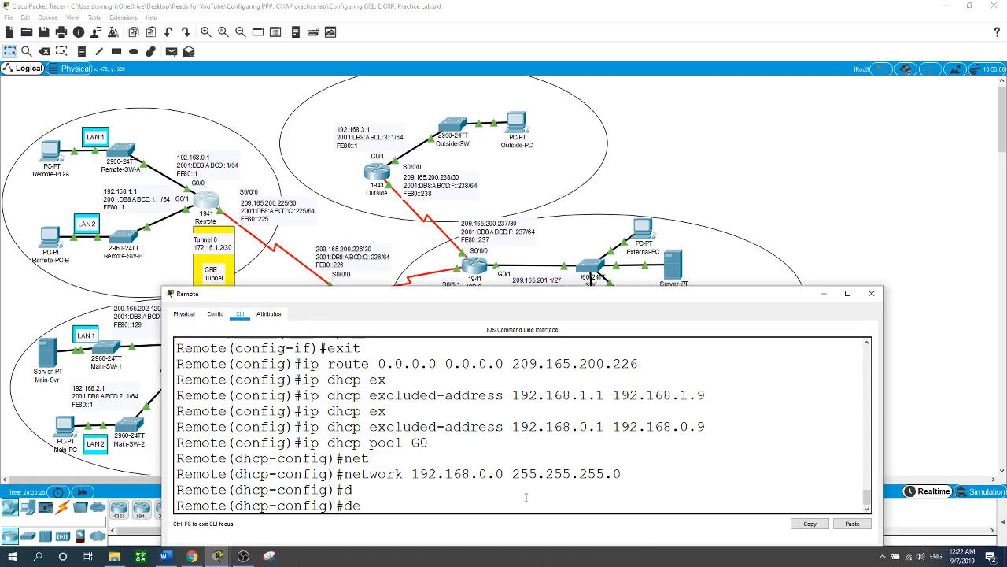
{"action": "type", "text": "e"}
{"action": "key", "text": "Tab"}
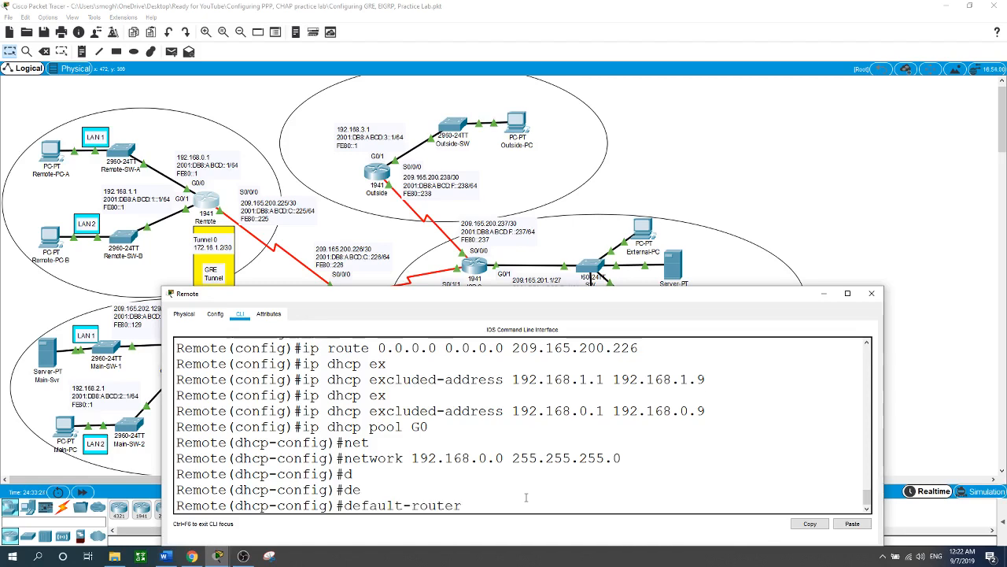
{"action": "type", "text": "192.168.0.1"}
{"action": "key", "text": "Return"}
Step: Set 209.165.201.29 as the DNS server for the G0 DHCP pool
{"action": "type", "text": "dns"}
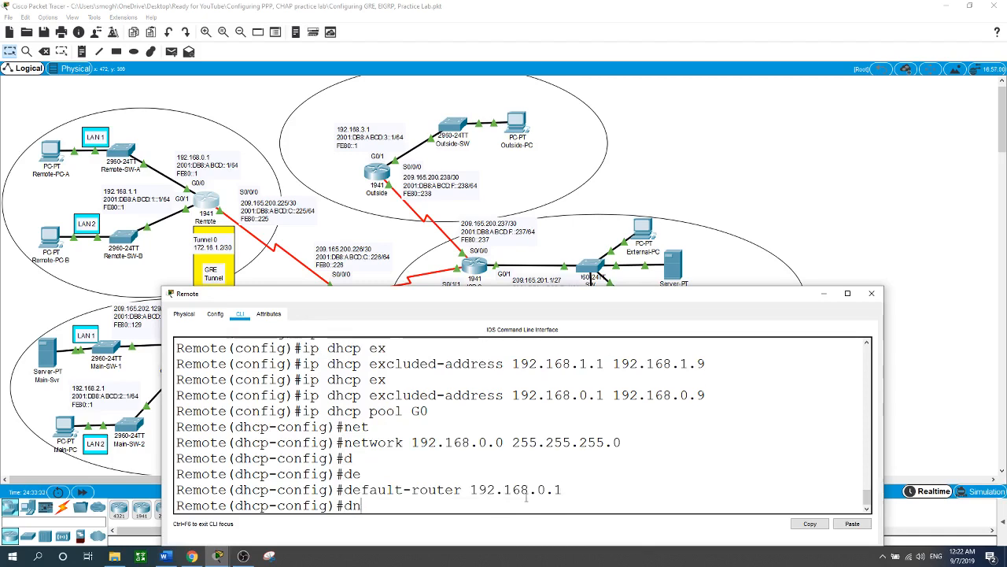
{"action": "key", "text": "Tab"}
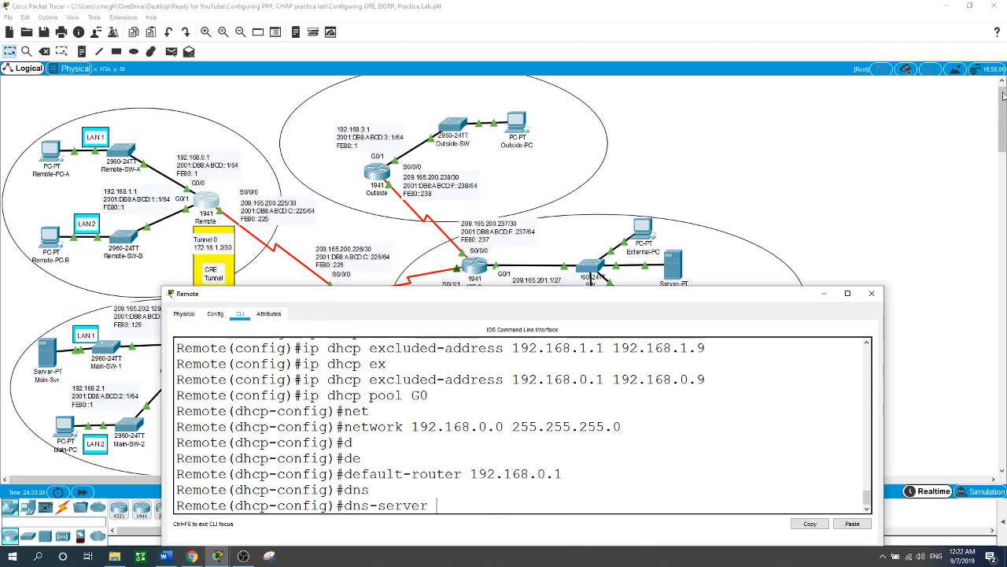
{"action": "left_click", "coordinate": [865, 141]}
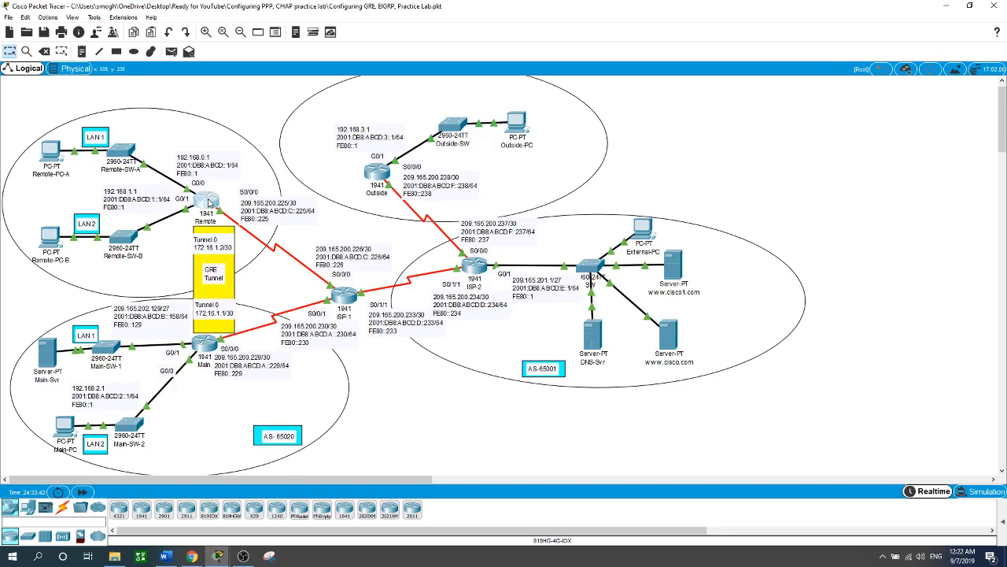
{"action": "left_click", "coordinate": [204, 199]}
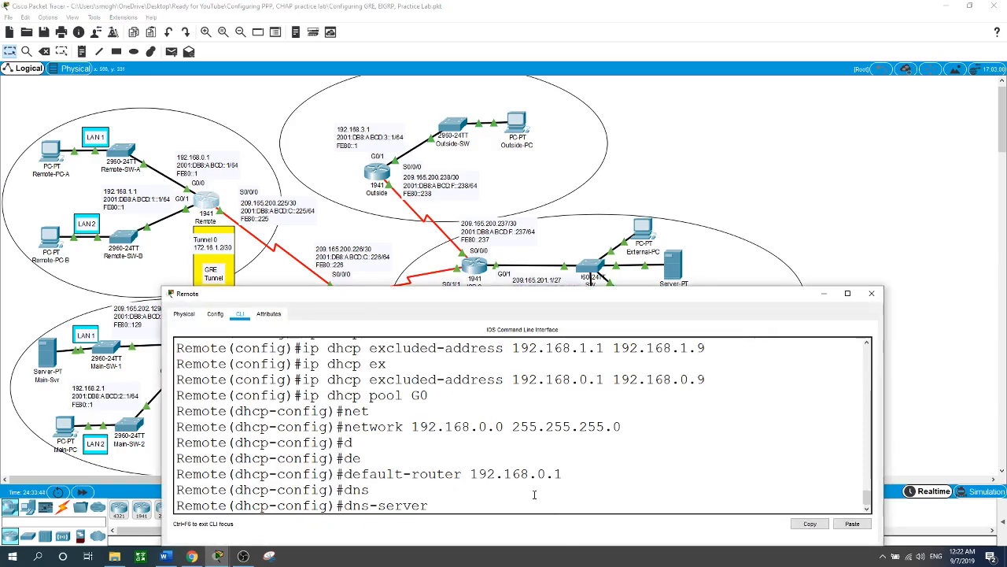
{"action": "type", "text": "209.165.201.2"}
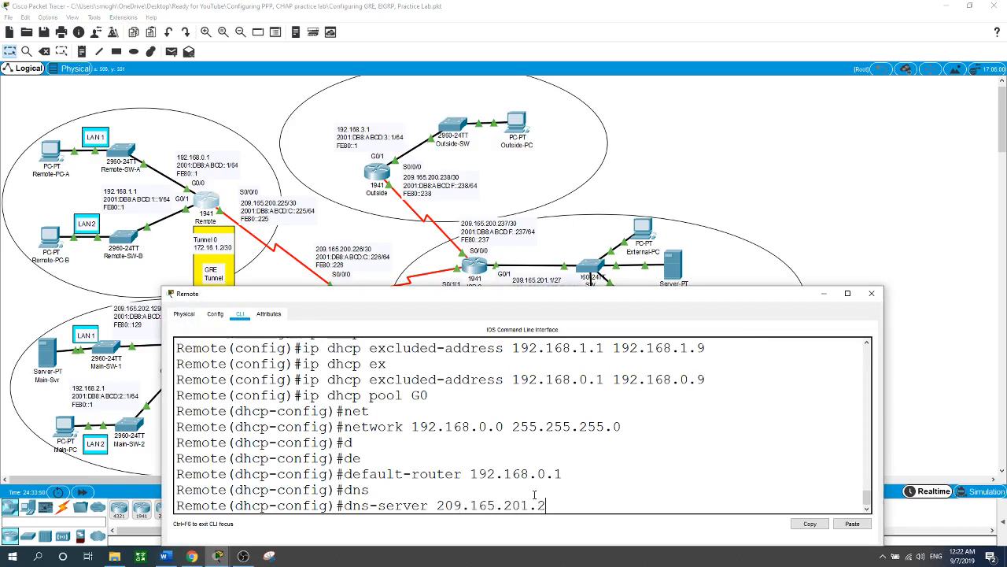
{"action": "type", "text": "9"}
{"action": "key", "text": "Return"}
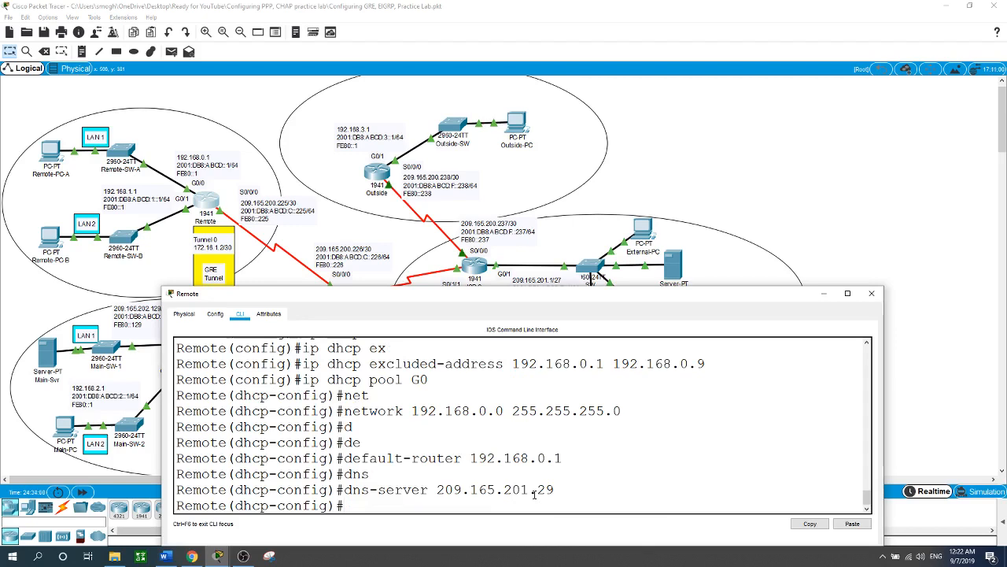
Step: Leave the G0 pool's configuration and create a second DHCP pool named G1 on the Remote router
{"action": "type", "text": "exit"}
{"action": "key", "text": "Return"}
{"action": "type", "text": "ip"}
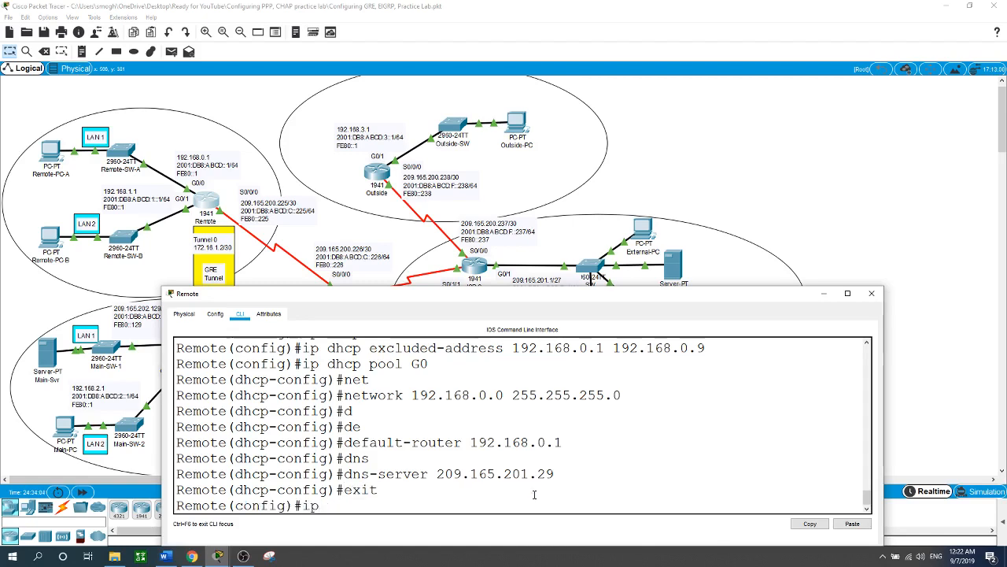
{"action": "type", "text": " dhcp poo"}
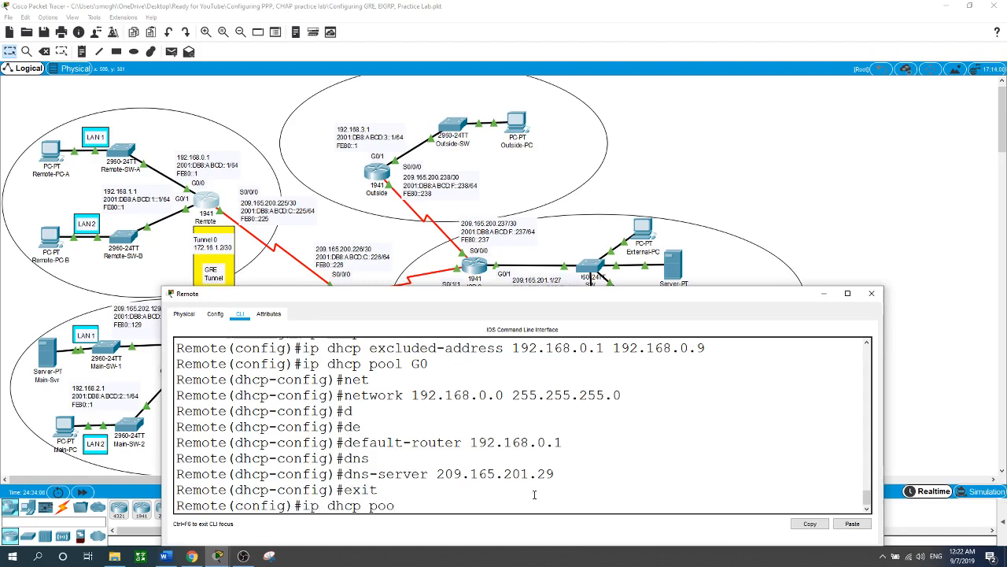
{"action": "type", "text": " G"}
{"action": "key", "text": "BackSpace"}
{"action": "type", "text": "l G1"}
{"action": "key", "text": "Return"}
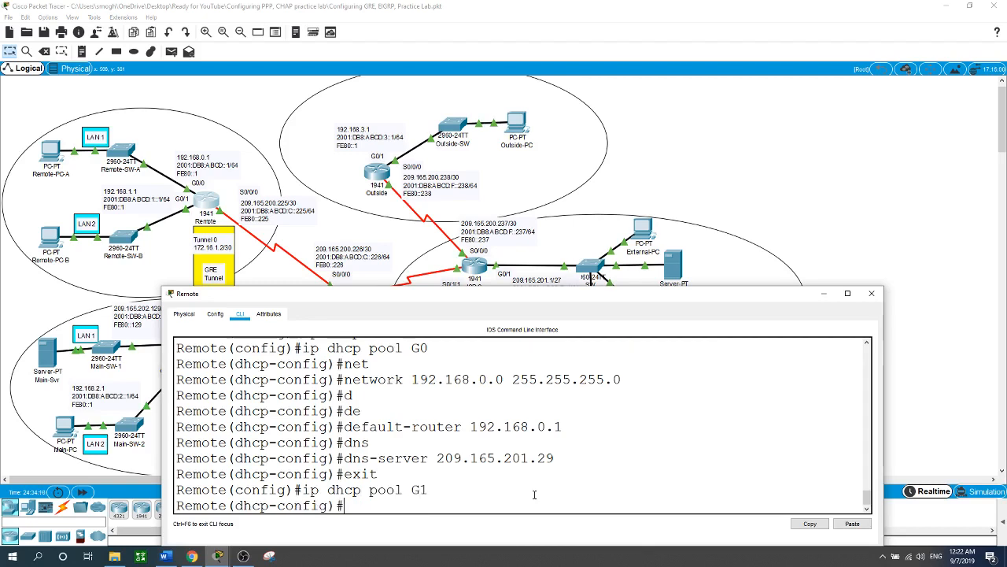
Step: Assign network 192.168.1.0 with mask 255.255.255.0 to the G1 DHCP pool
{"action": "type", "text": "net"}
{"action": "key", "text": "Tab"}
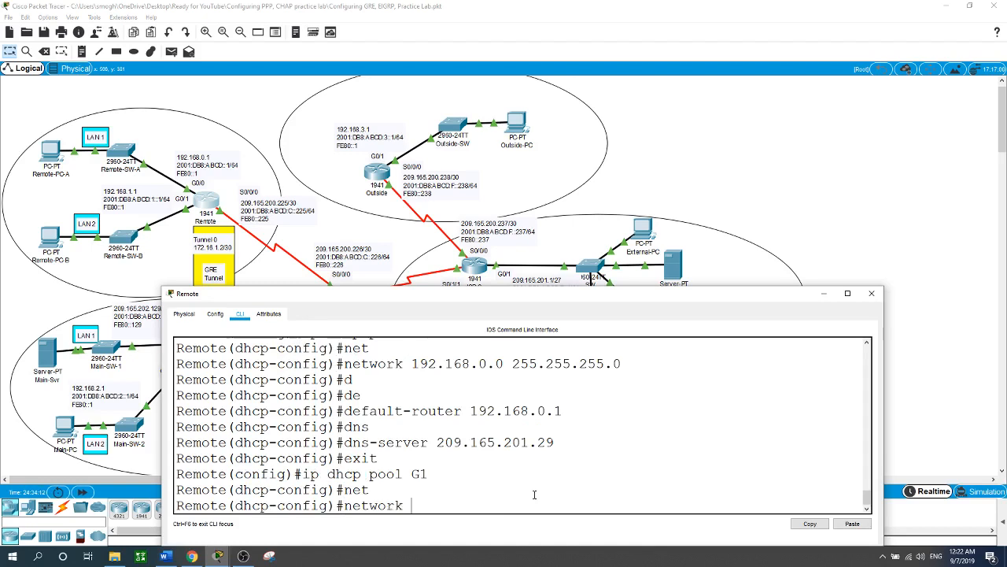
{"action": "type", "text": "192.168.1.0"}
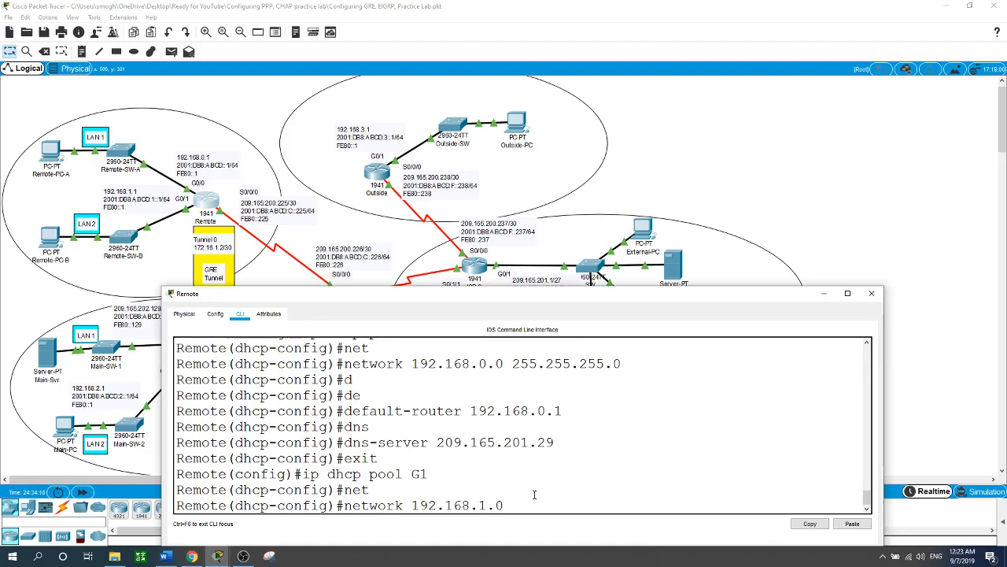
{"action": "type", "text": " 255.255.255.0"}
{"action": "key", "text": "Return"}
Step: Set 192.168.1.1 as the default router for the G1 DHCP pool
{"action": "type", "text": "de"}
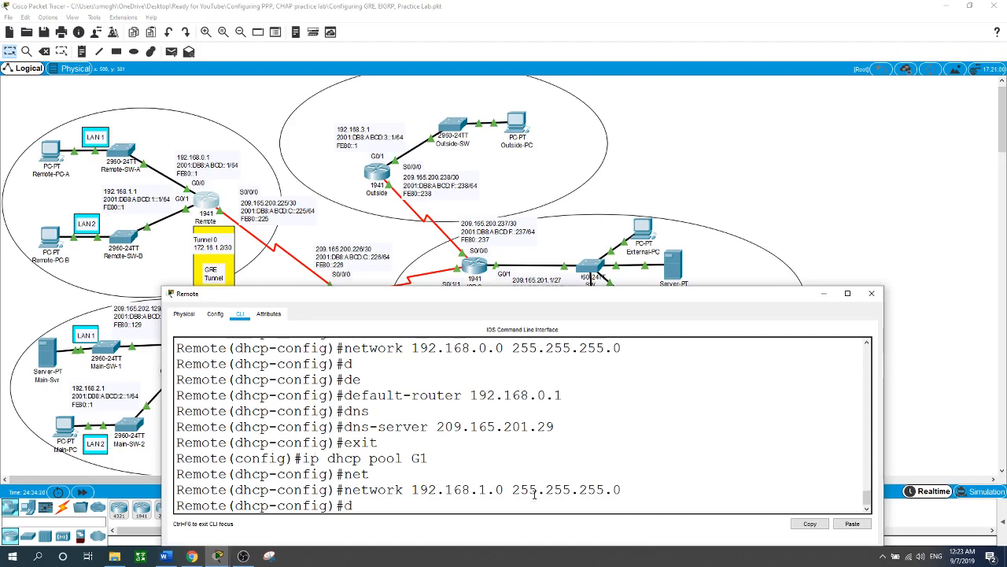
{"action": "key", "text": "Tab"}
{"action": "type", "text": "192.168.1.1"}
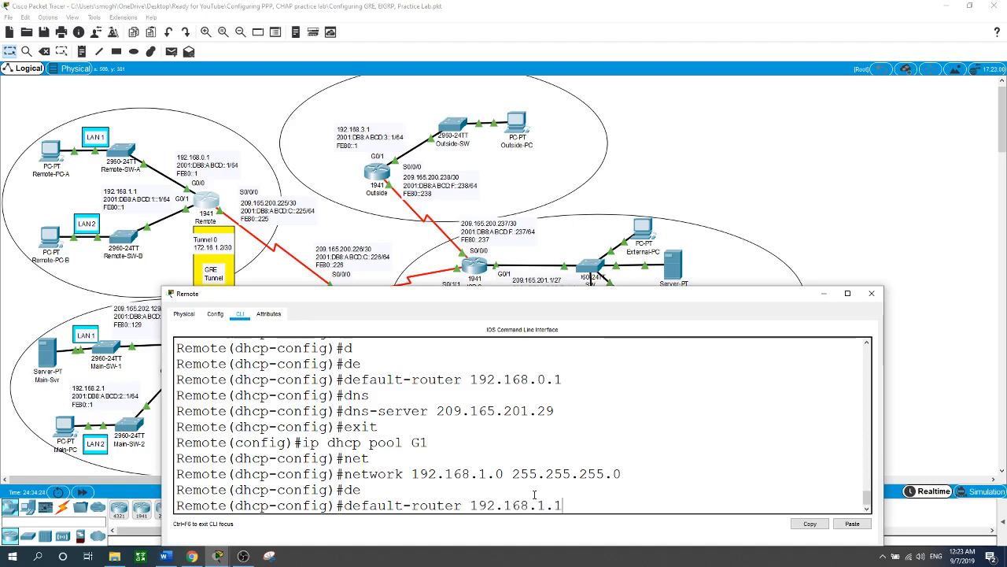
{"action": "key", "text": "Return"}
Step: Set 209.165.201.29 as the DNS server for the G1 DHCP pool
{"action": "type", "text": "dn"}
{"action": "key", "text": "Tab"}
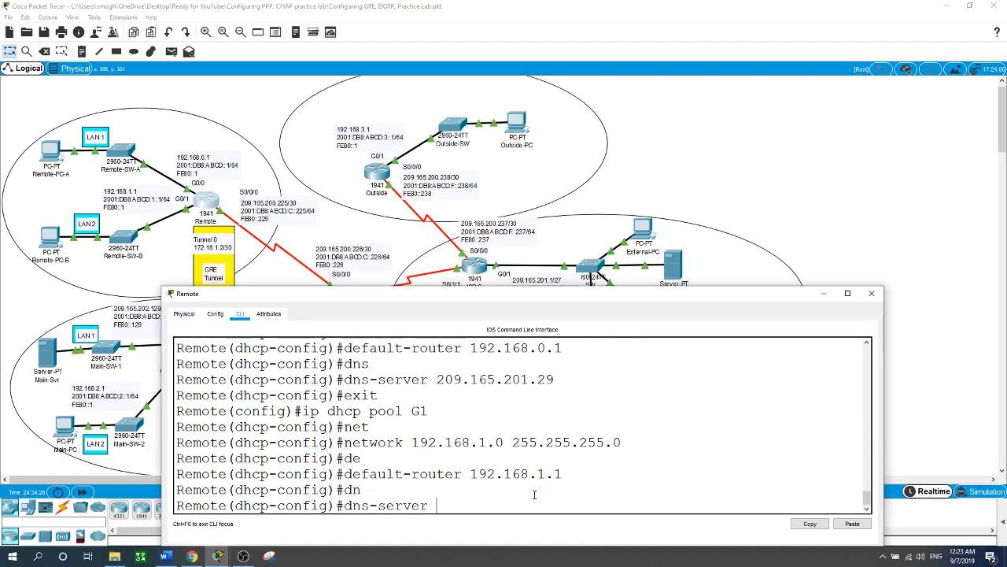
{"action": "type", "text": "209.165.201.29"}
{"action": "key", "text": "Return"}
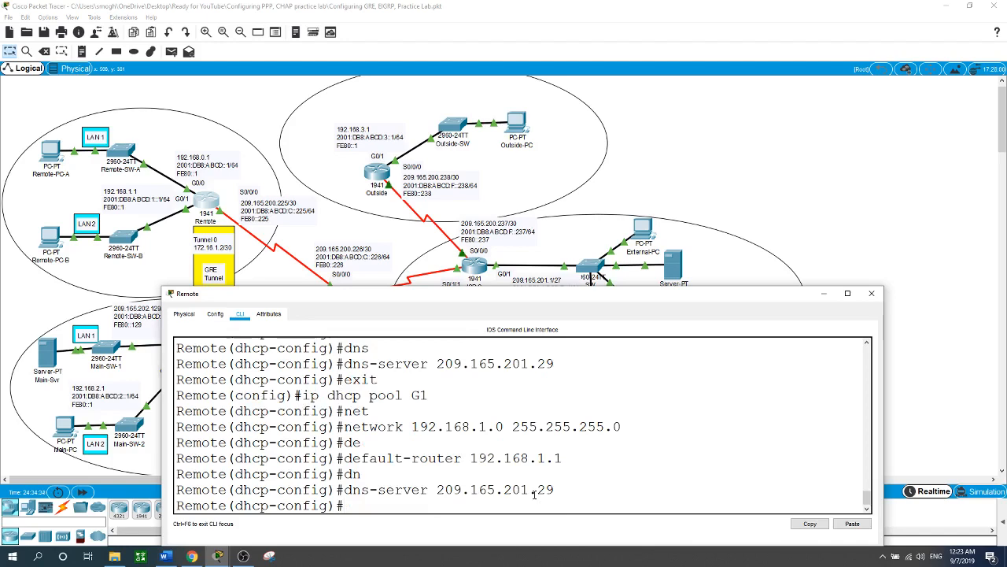
Step: Switch Remote-PC-A's IPv4 configuration from static to DHCP
{"action": "left_click", "coordinate": [842, 148]}
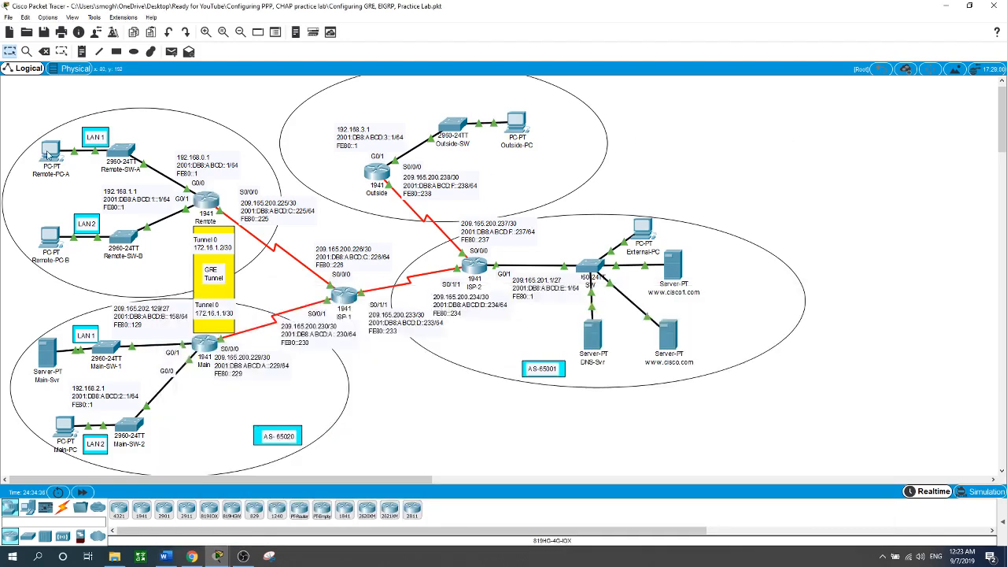
{"action": "left_click", "coordinate": [49, 153]}
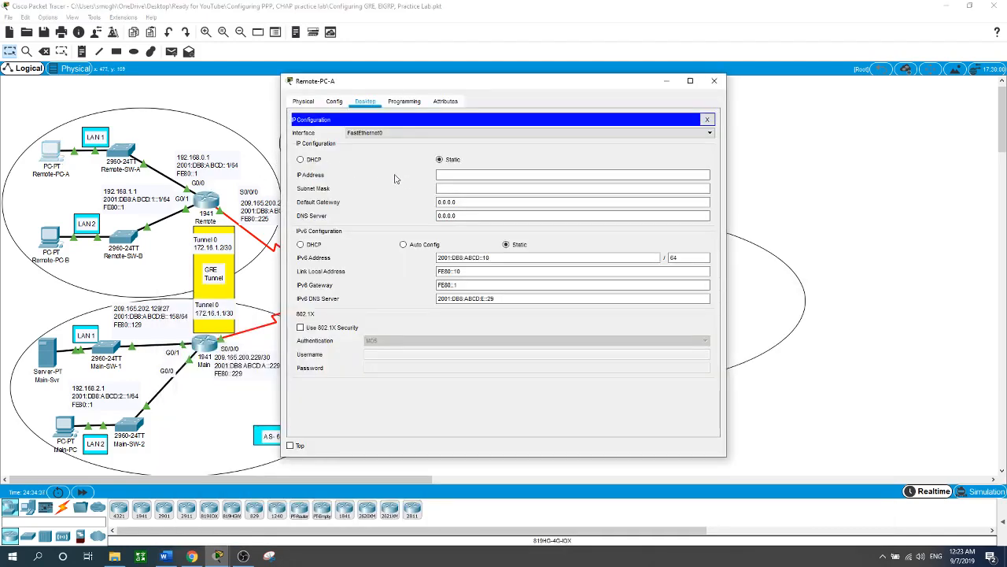
{"action": "left_click", "coordinate": [300, 160]}
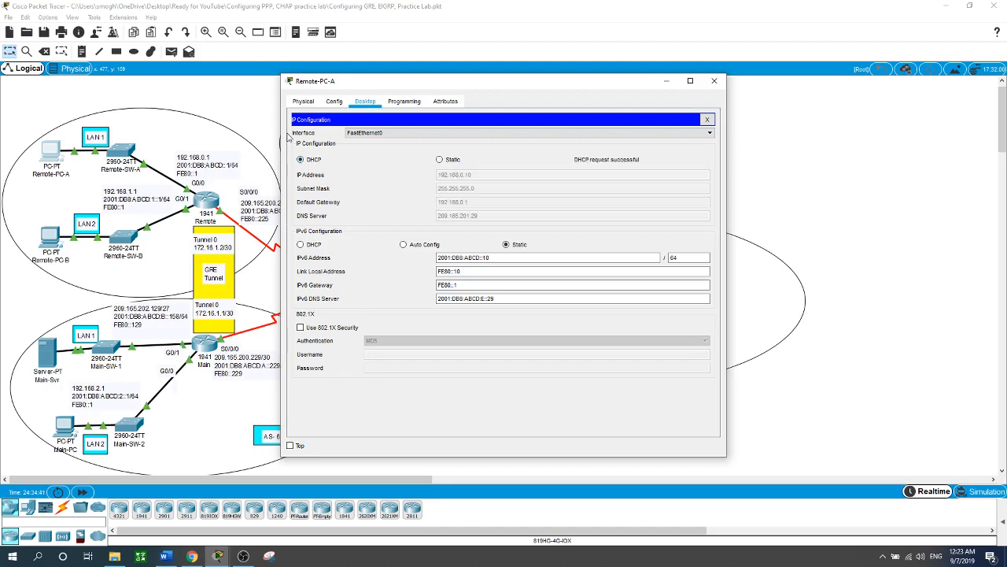
{"action": "left_click", "coordinate": [260, 114]}
Step: Switch Remote-PC-B's IPv4 configuration from static to DHCP and close its window
{"action": "left_click", "coordinate": [48, 238]}
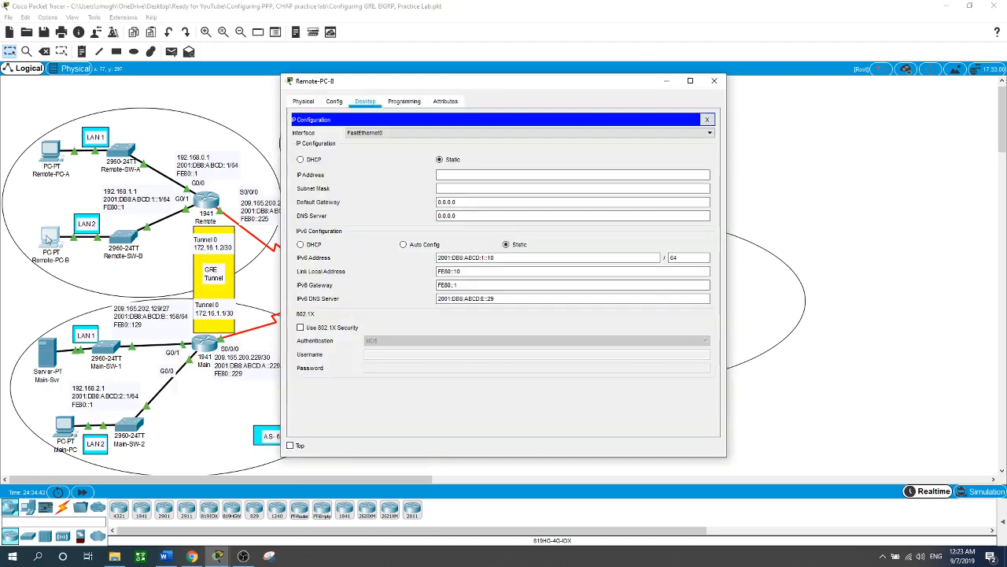
{"action": "left_click", "coordinate": [301, 160]}
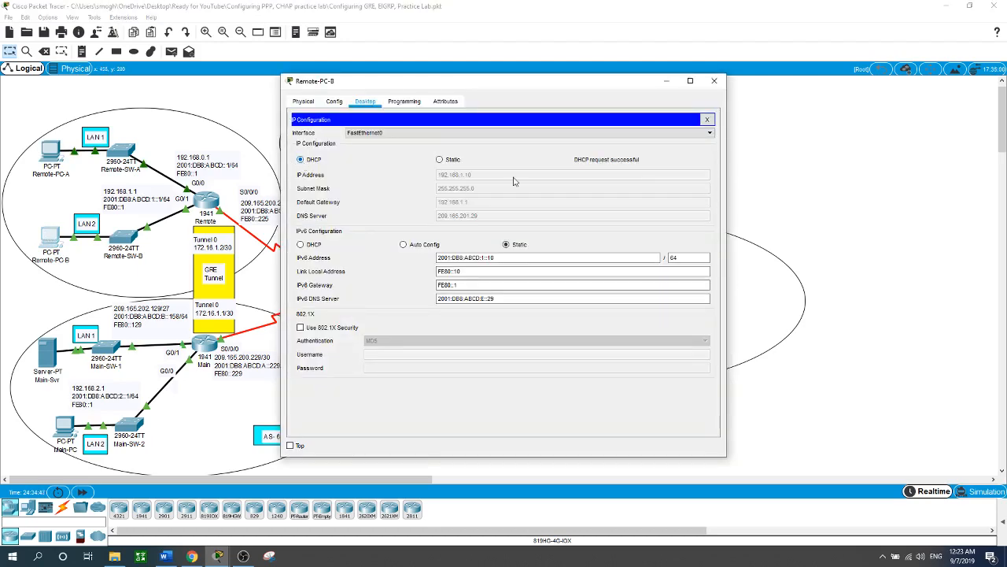
{"action": "left_click", "coordinate": [713, 81]}
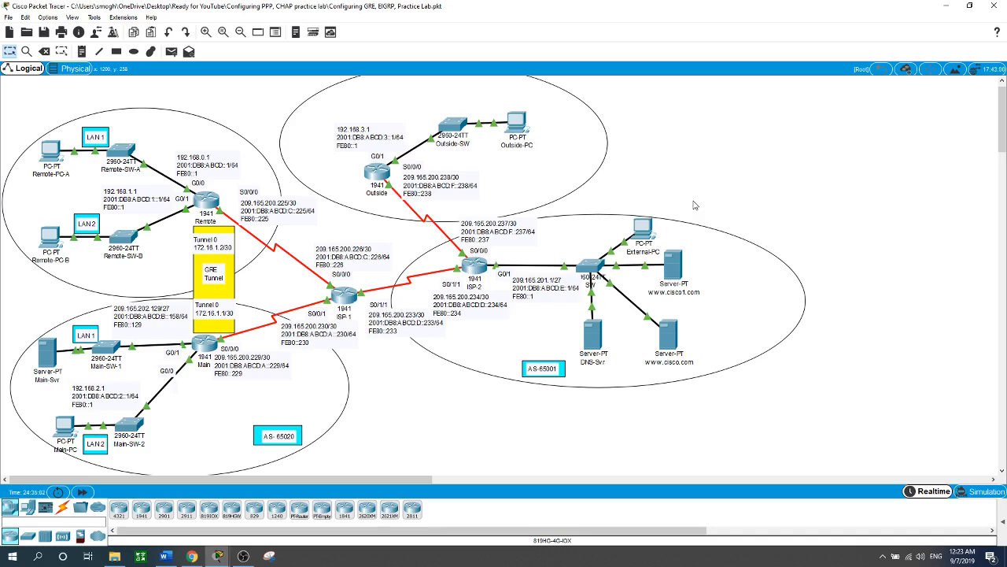
Step: Return to the Remote router's global configuration and enable IPv6 unicast routing
{"action": "left_click", "coordinate": [204, 207]}
{"action": "type", "text": "e"}
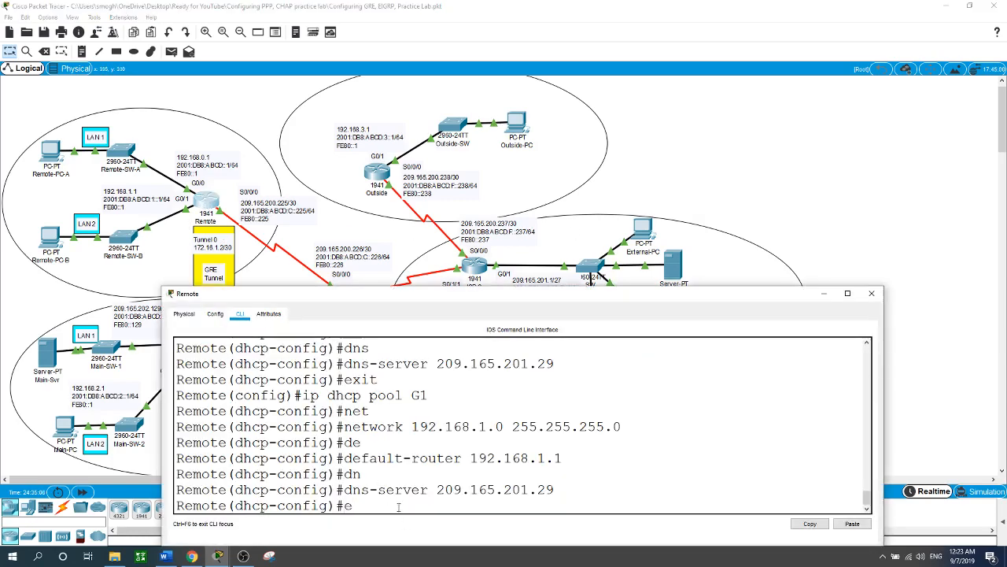
{"action": "type", "text": "xit"}
{"action": "key", "text": "Return"}
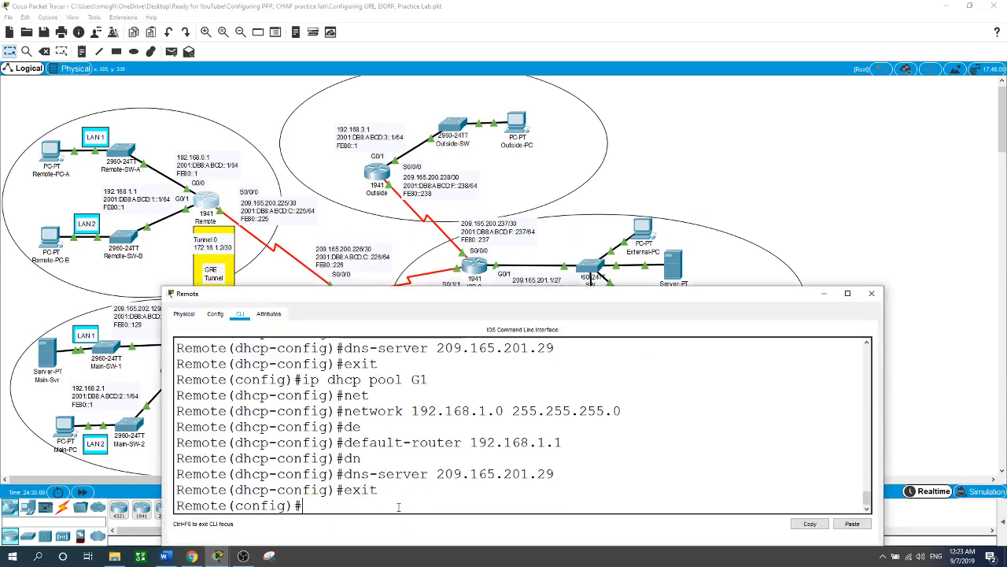
{"action": "type", "text": "ipv6 un"}
{"action": "key", "text": "Tab"}
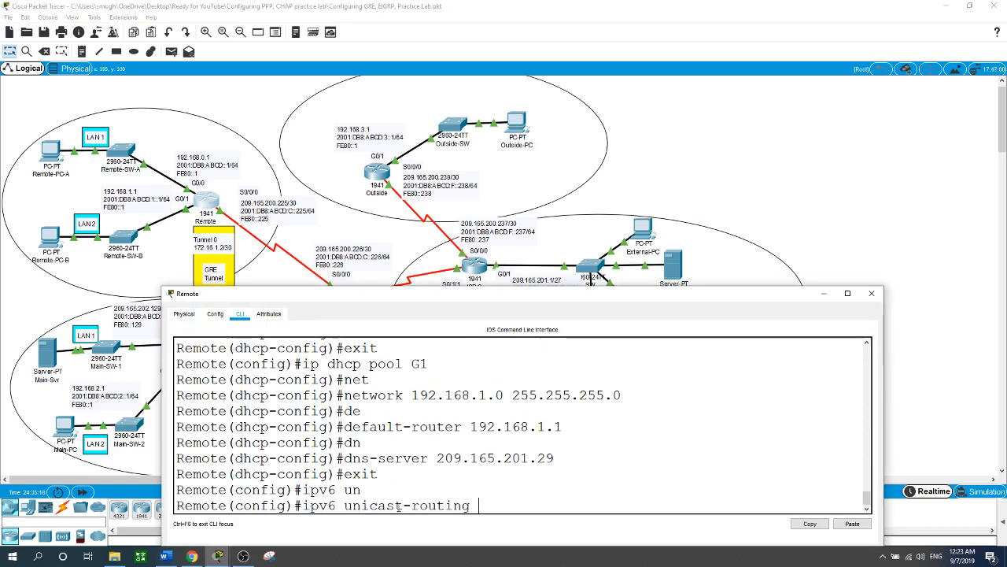
{"action": "key", "text": "Return"}
Step: Start the IPv6 EIGRP routing process with autonomous system number 65001 on the Remote router
{"action": "type", "text": "ipv"}
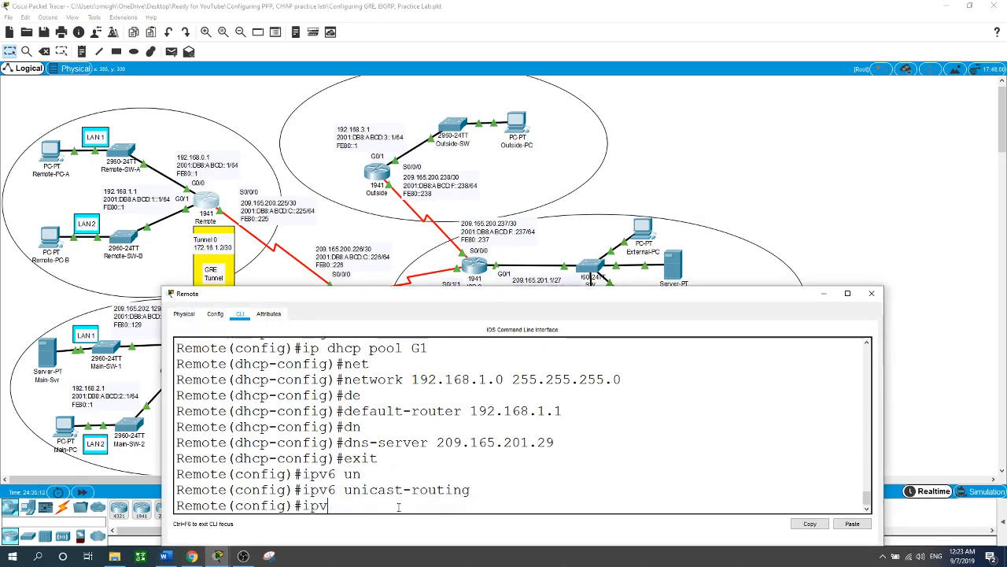
{"action": "key", "text": "Tab"}
{"action": "type", "text": "tour"}
{"action": "key", "text": "BackSpace"}
{"action": "key", "text": "BackSpace"}
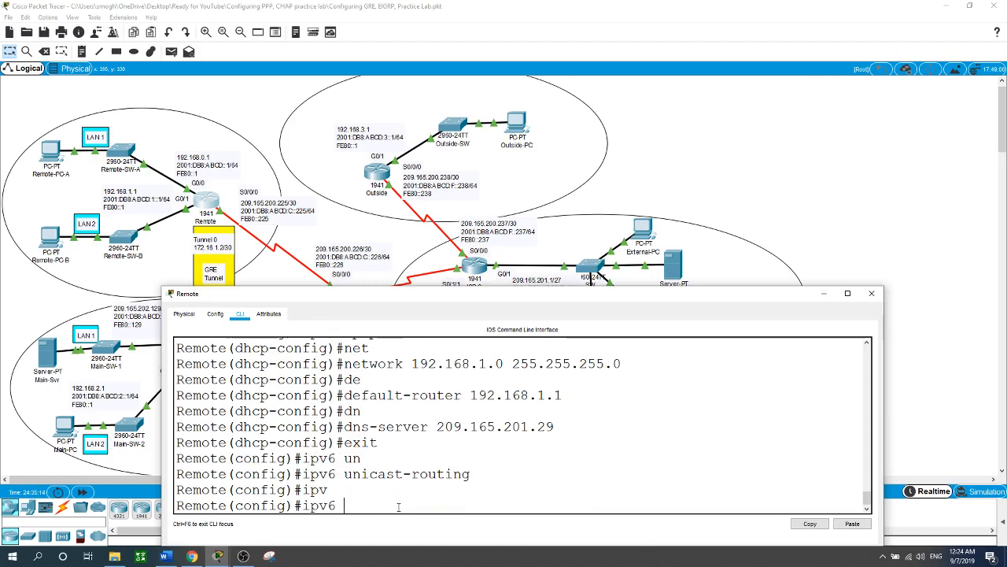
{"action": "type", "text": "rou"}
{"action": "key", "text": "Tab"}
{"action": "type", "text": "ter"}
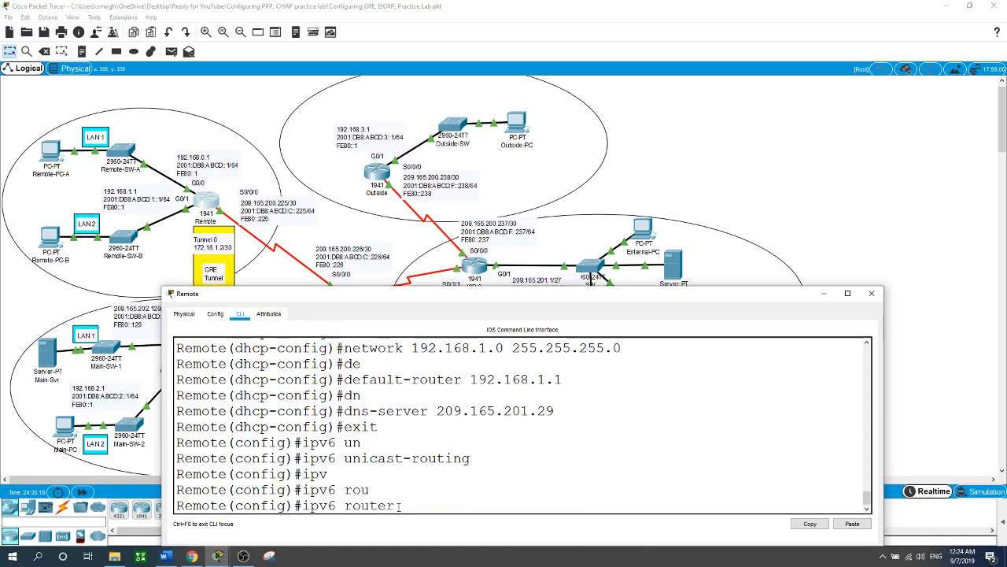
{"action": "type", "text": " ?eig"}
{"action": "key", "text": "Tab"}
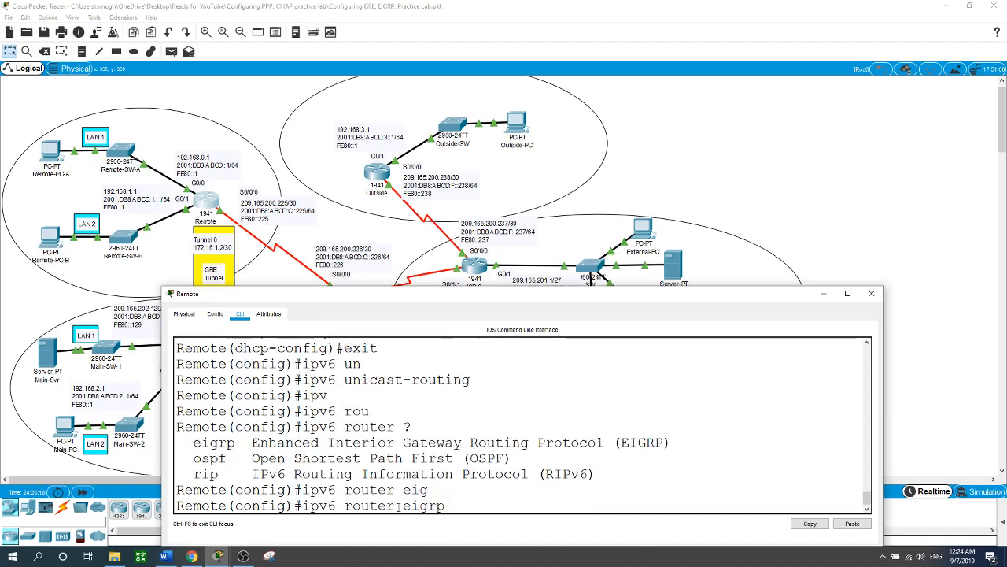
{"action": "type", "text": "65001"}
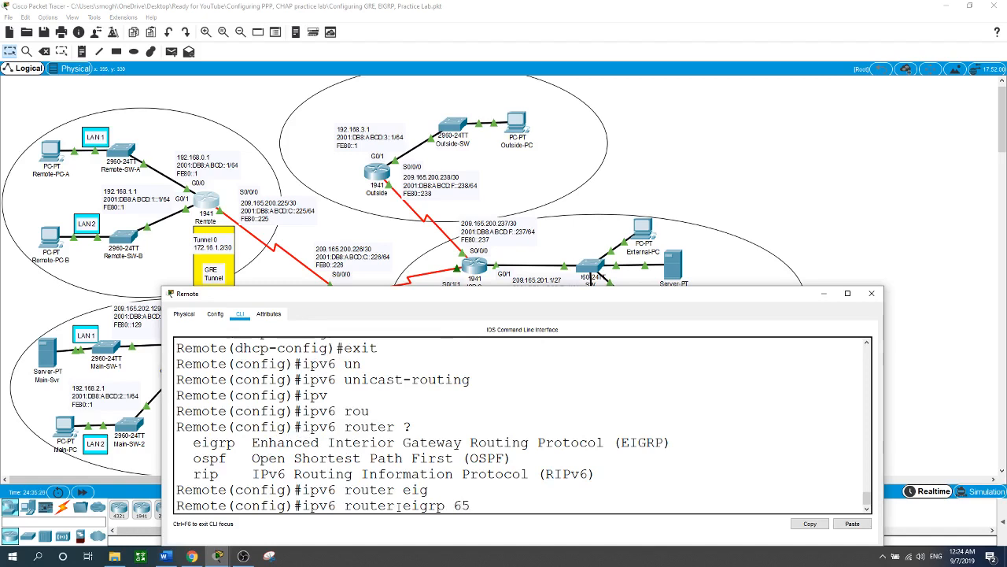
{"action": "key", "text": "Return"}
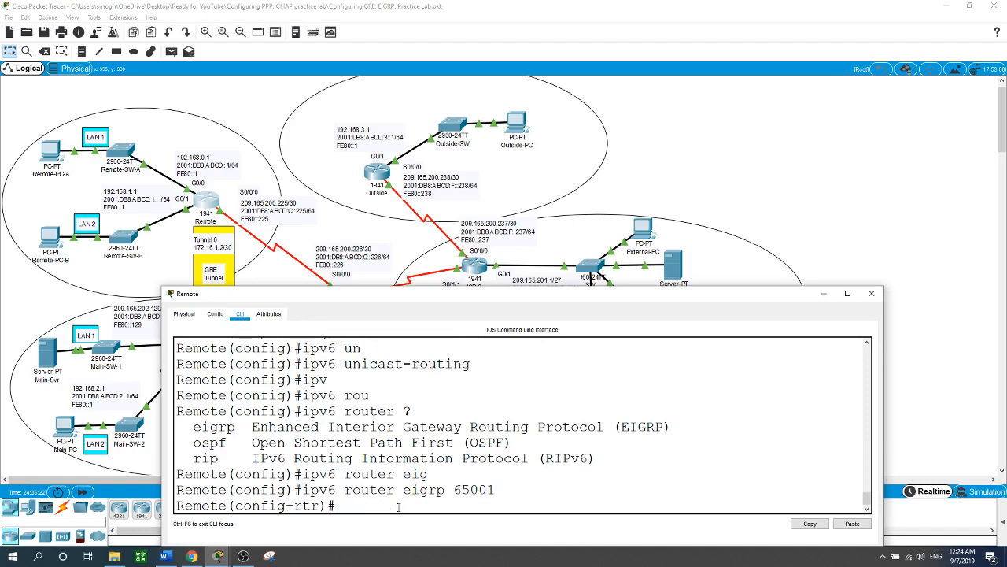
Step: Set the EIGRP router ID to 2.2.2.2 and return to global configuration mode
{"action": "type", "text": "ei"}
{"action": "key", "text": "Tab"}
{"action": "type", "text": "r"}
{"action": "key", "text": "Tab"}
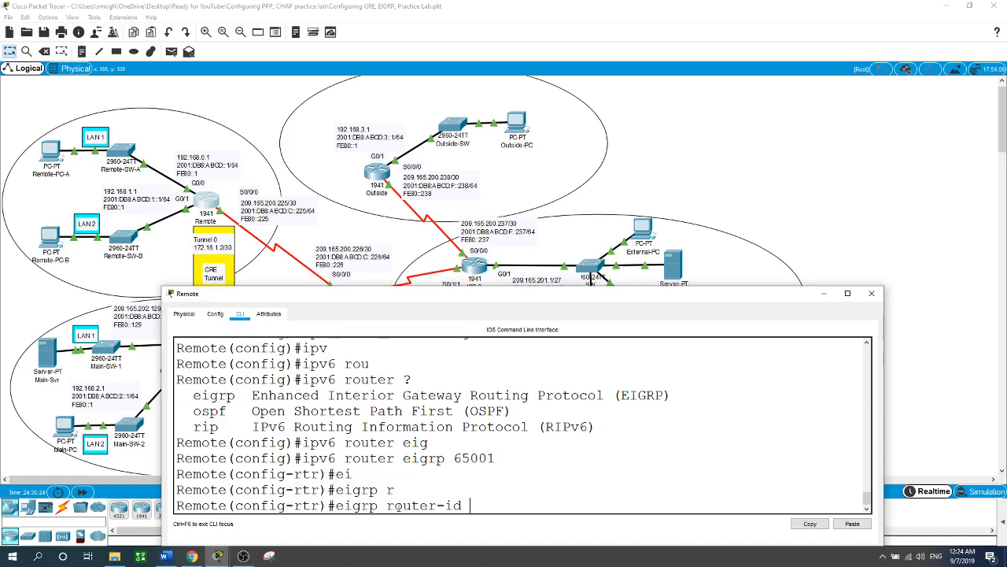
{"action": "type", "text": "2.2.2.2"}
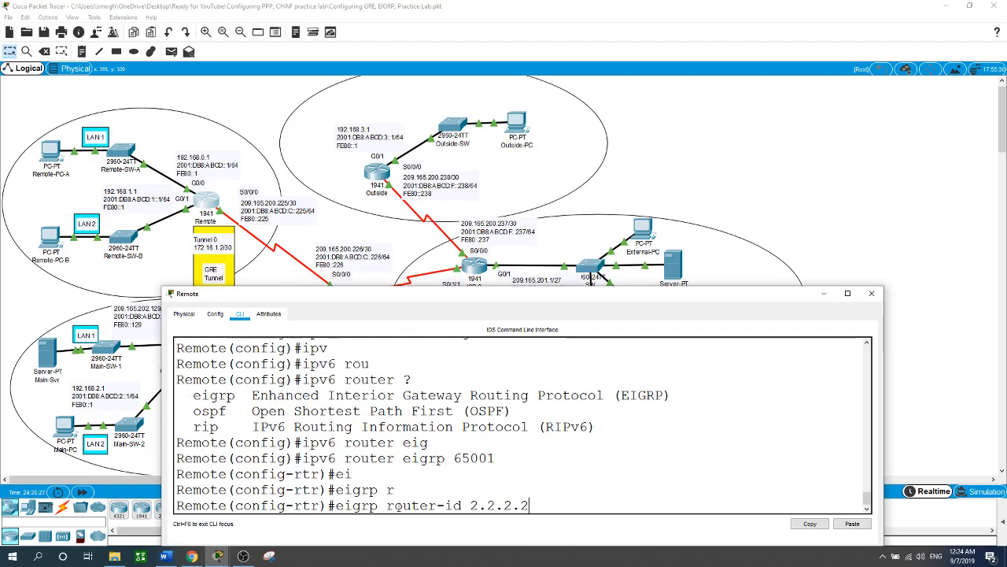
{"action": "key", "text": "Return"}
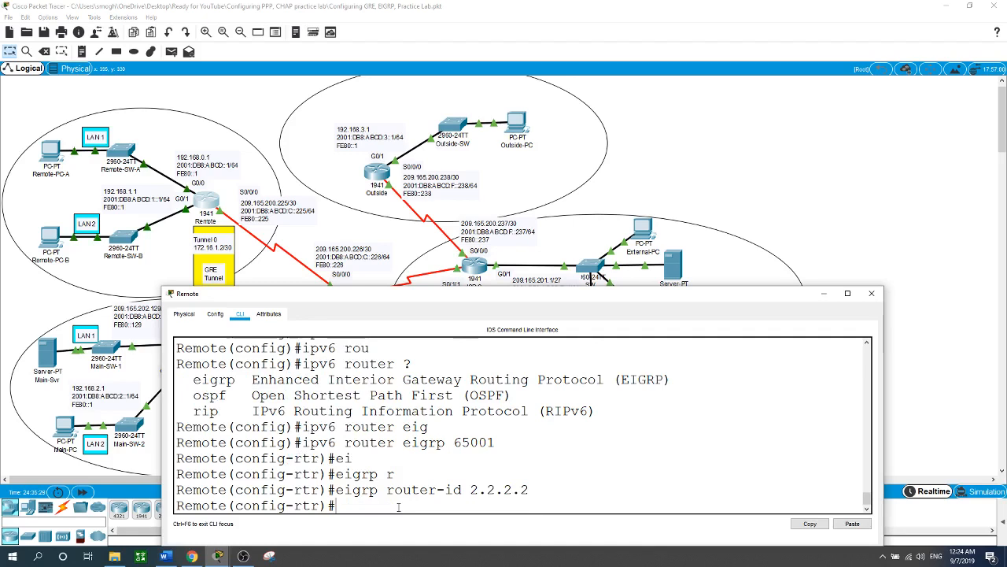
{"action": "type", "text": "exit"}
{"action": "key", "text": "Return"}
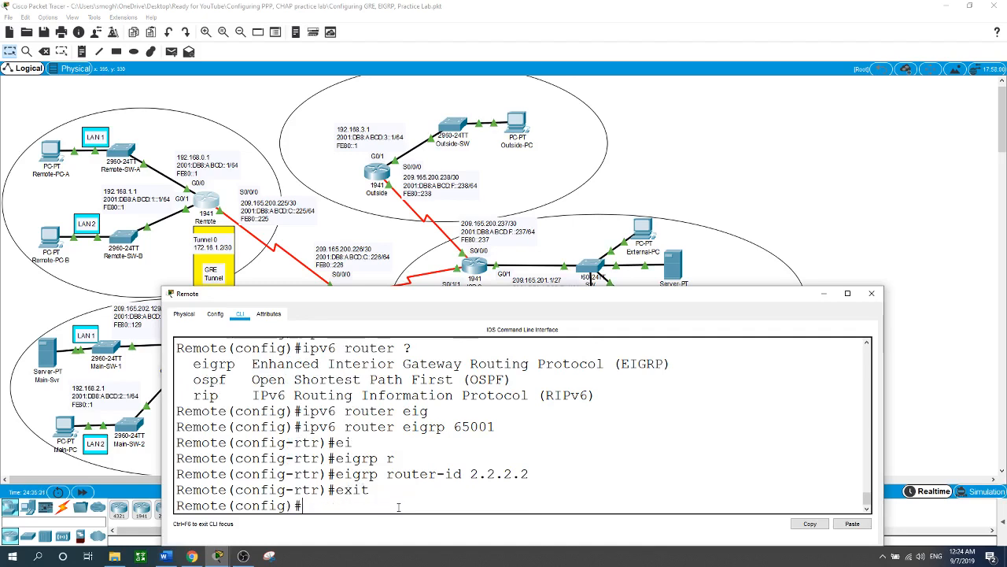
Step: Enable IPv6 EIGRP 65001 on the Remote router's G0/0 interface
{"action": "type", "text": "int g0/0"}
{"action": "key", "text": "Return"}
{"action": "type", "text": "ipv6 ei"}
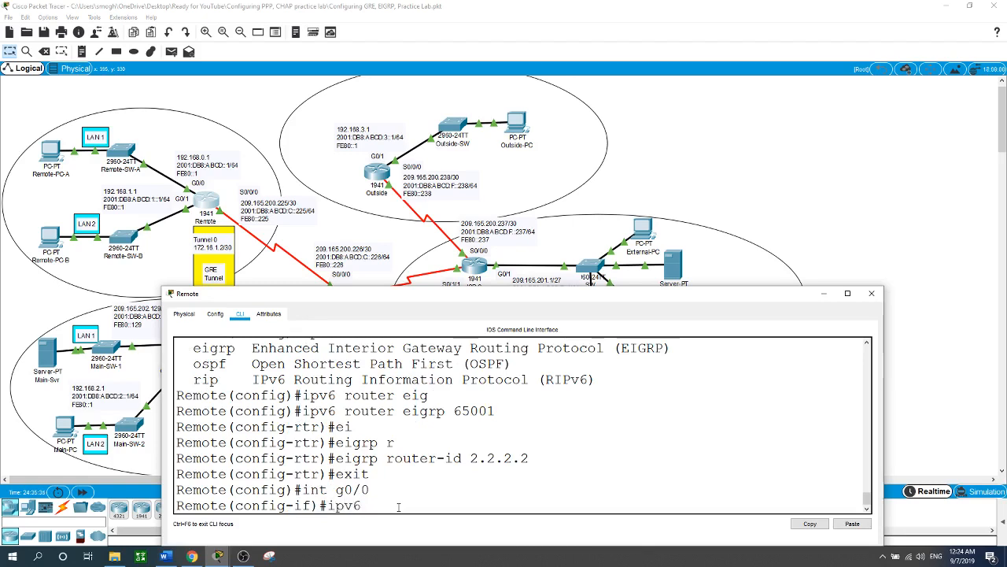
{"action": "key", "text": "Tab"}
{"action": "type", "text": "65001"}
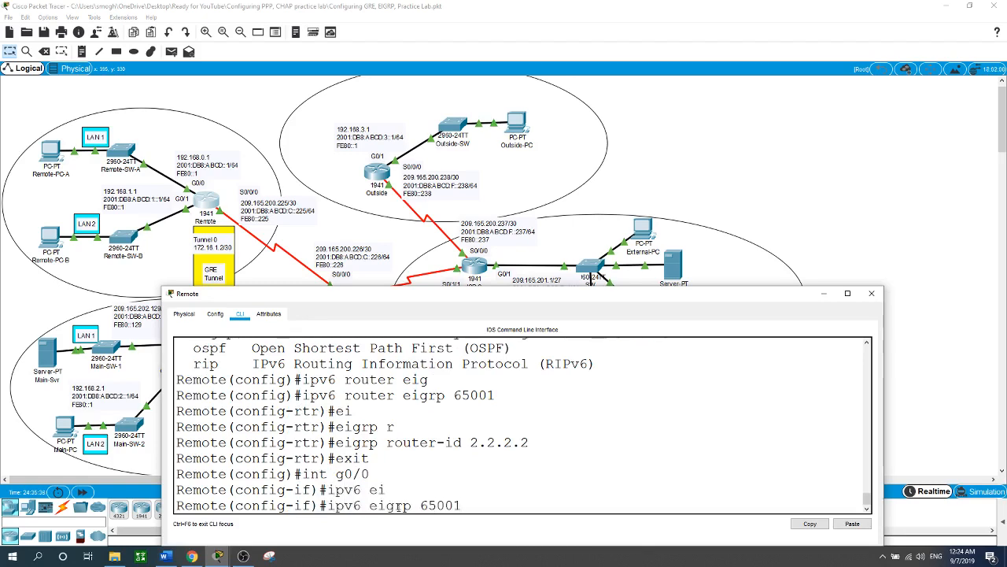
{"action": "key", "text": "Return"}
Step: Enable IPv6 EIGRP 65001 on the Remote router's G0/1 interface
{"action": "type", "text": "int g0/1"}
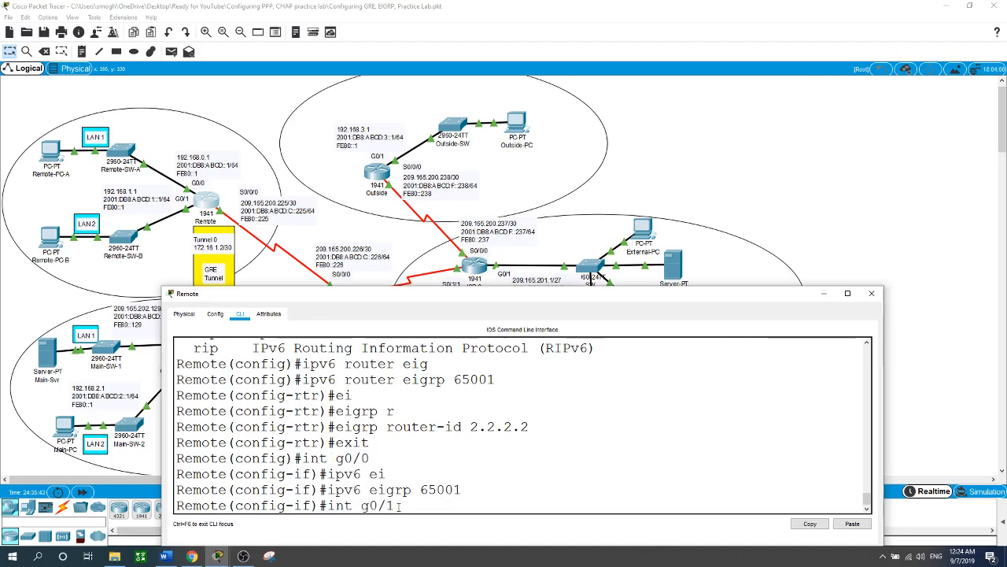
{"action": "key", "text": "Return"}
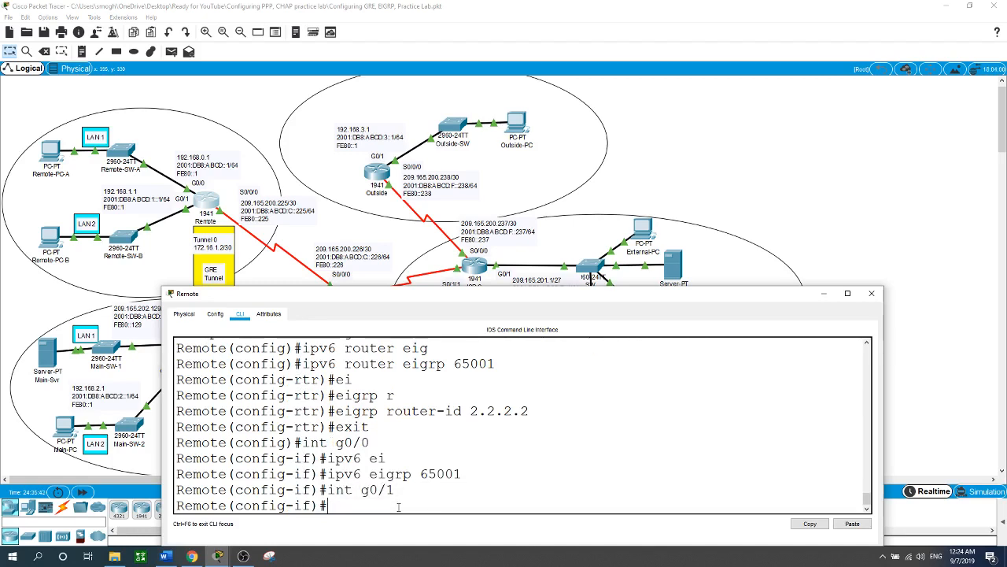
{"action": "type", "text": "ipv6 ei"}
{"action": "key", "text": "Tab"}
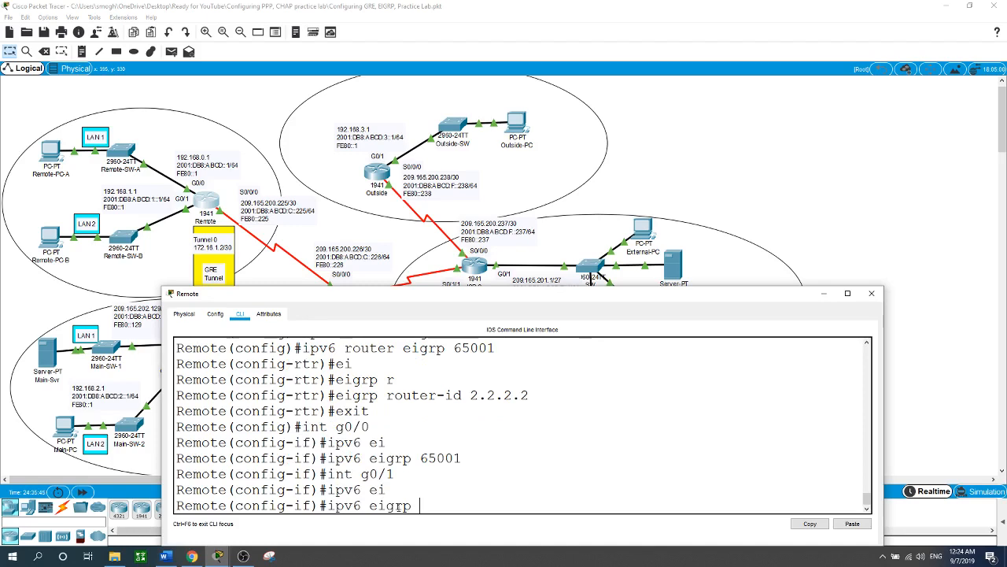
{"action": "type", "text": "65001"}
{"action": "key", "text": "Return"}
Step: Enable IPv6 EIGRP 65001 on the Remote router's serial interface S0/0/0
{"action": "type", "text": "int s"}
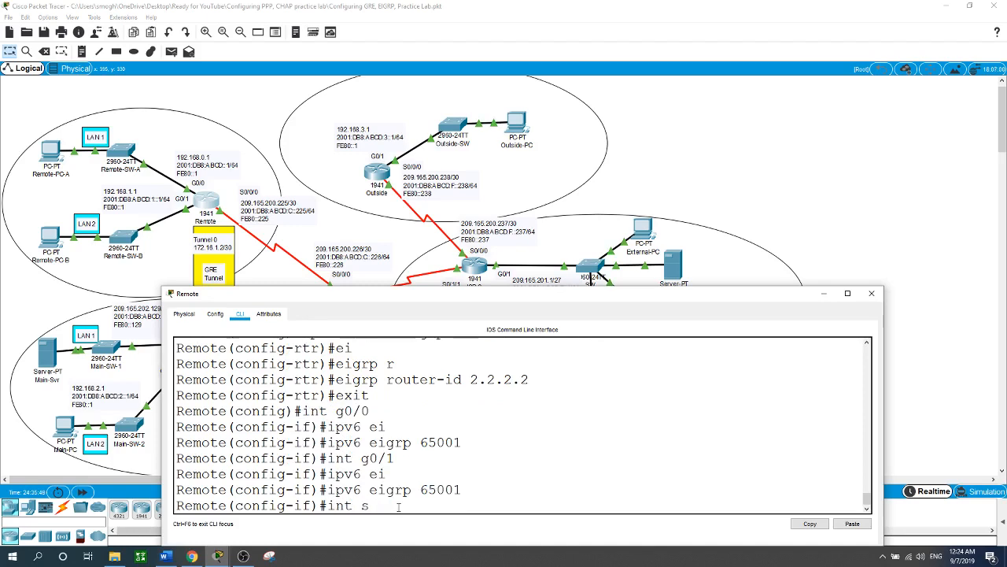
{"action": "type", "text": "0/0/0"}
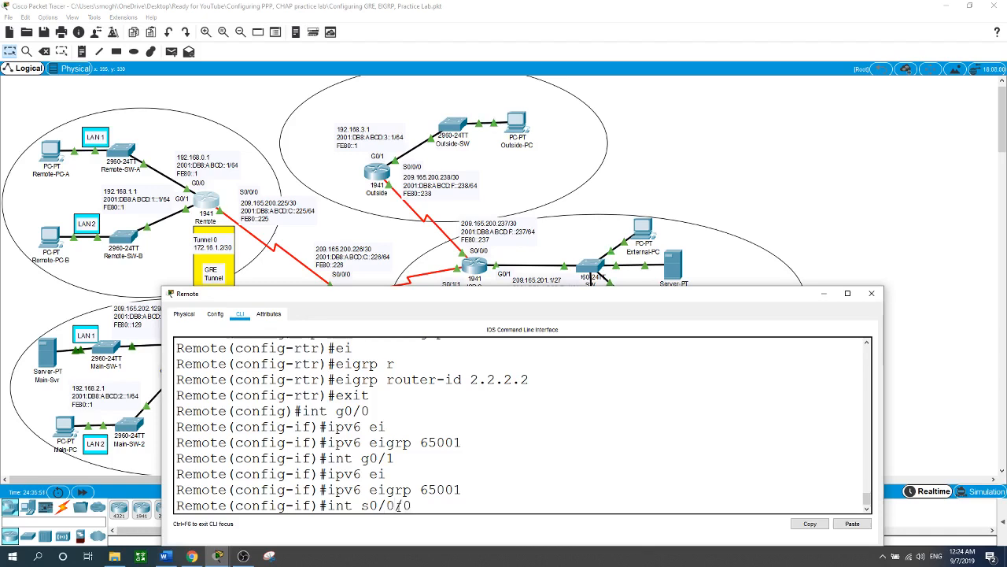
{"action": "key", "text": "Return"}
{"action": "type", "text": "ipv6 ei"}
{"action": "key", "text": "Tab"}
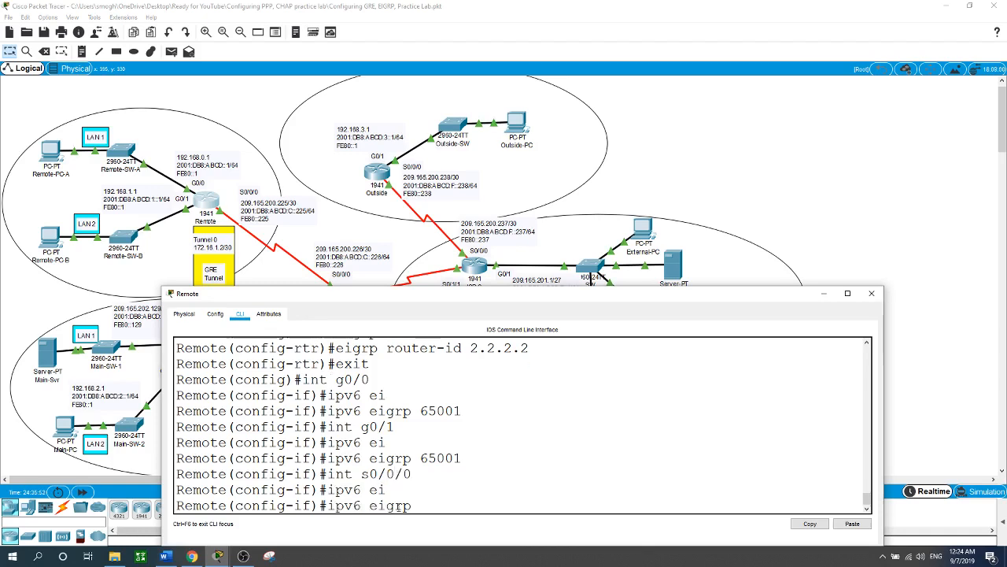
{"action": "type", "text": "65001"}
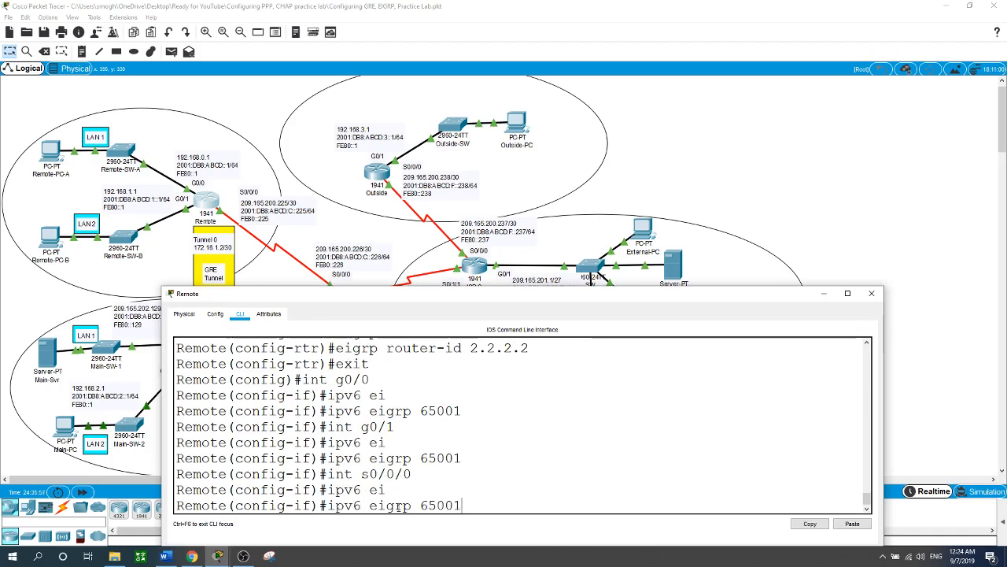
{"action": "key", "text": "Return"}
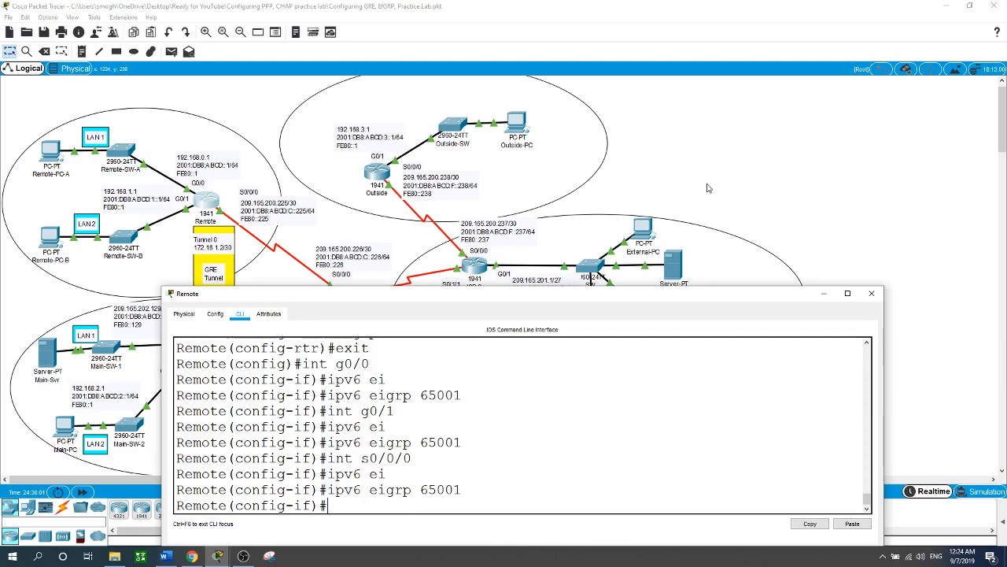
Step: Open the Main router's command line and enter global configuration mode
{"action": "left_click", "coordinate": [733, 154]}
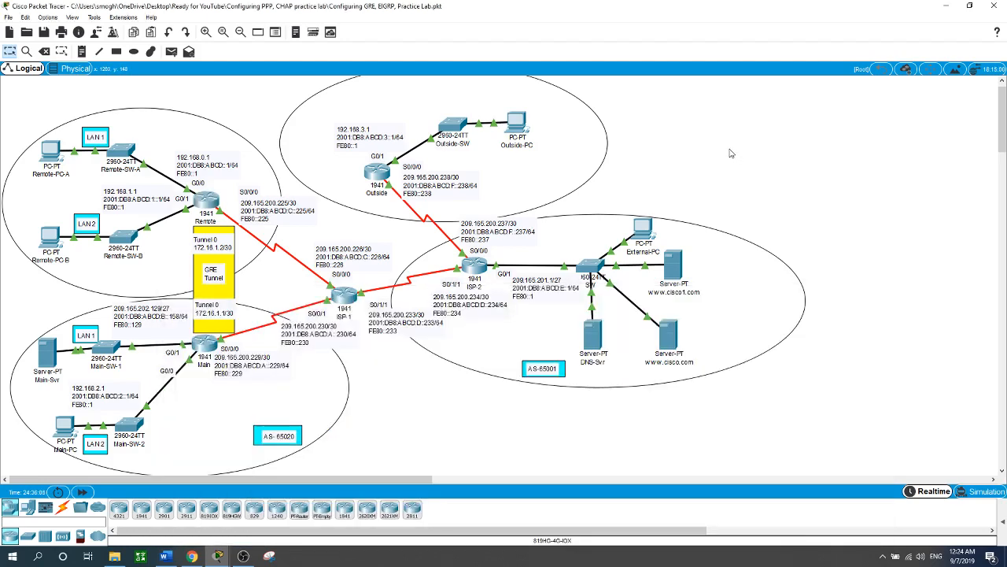
{"action": "left_click", "coordinate": [203, 346]}
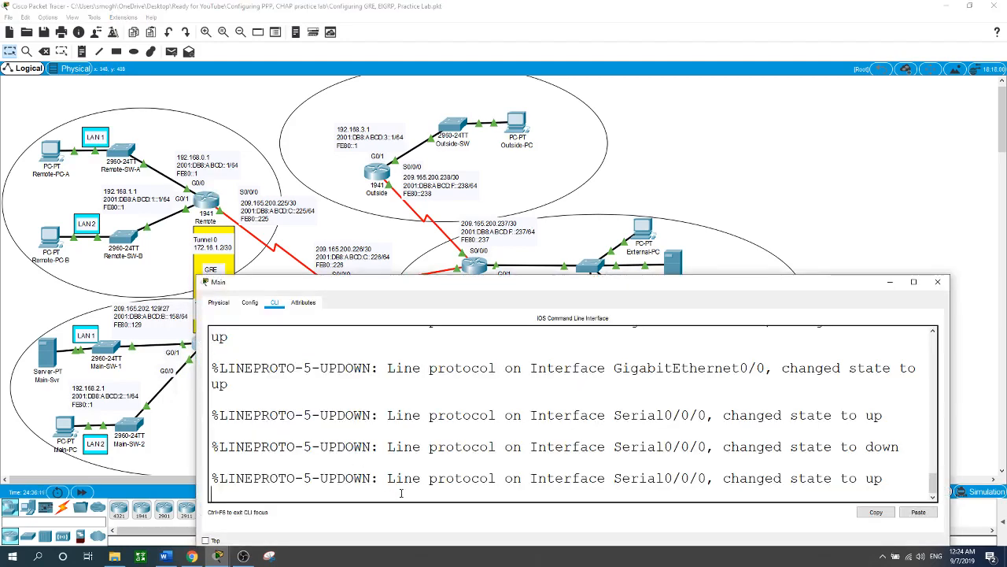
{"action": "key", "text": "Return"}
{"action": "type", "text": "en"}
{"action": "key", "text": "Return"}
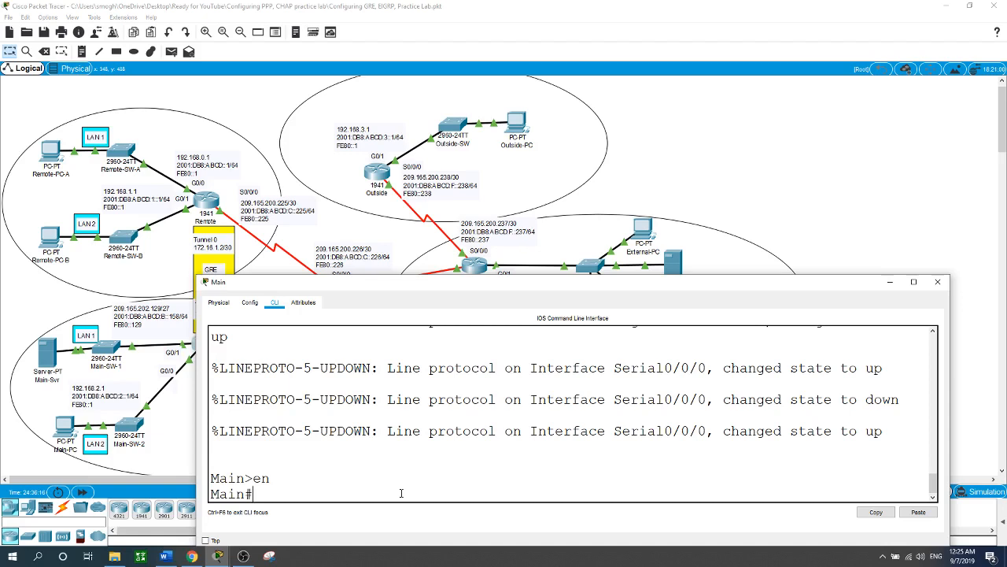
{"action": "type", "text": "conf t"}
{"action": "key", "text": "Return"}
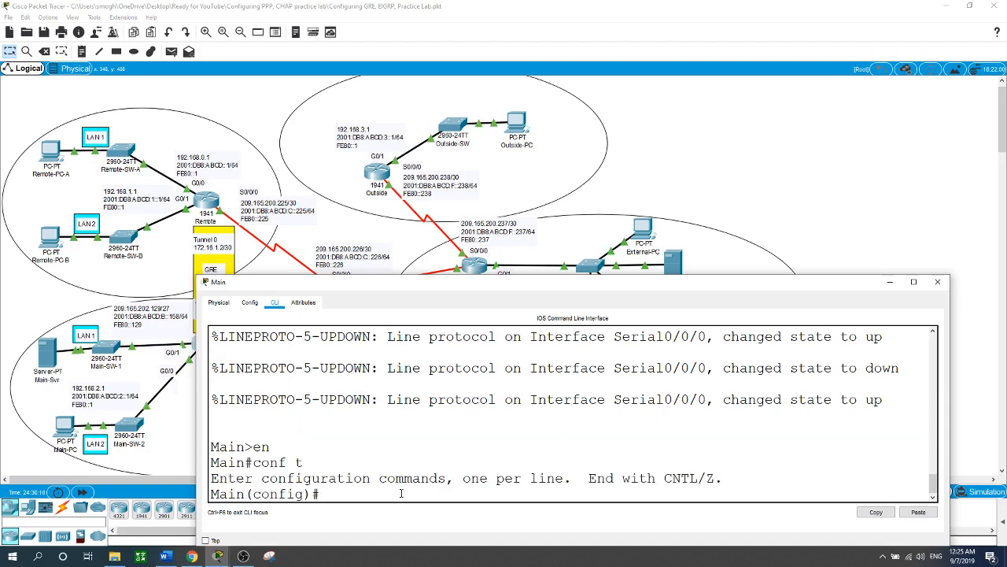
Step: Configure NAT overload on the Main router for inside source list 1 through interface S0/0/0
{"action": "type", "text": "ip nat ?"}
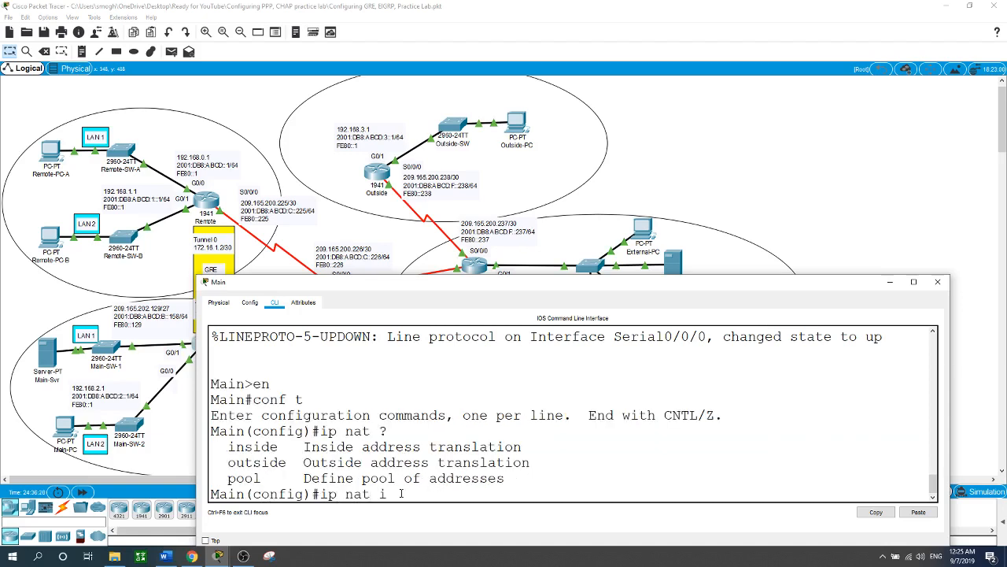
{"action": "type", "text": "in"}
{"action": "key", "text": "Tab"}
{"action": "type", "text": "?"}
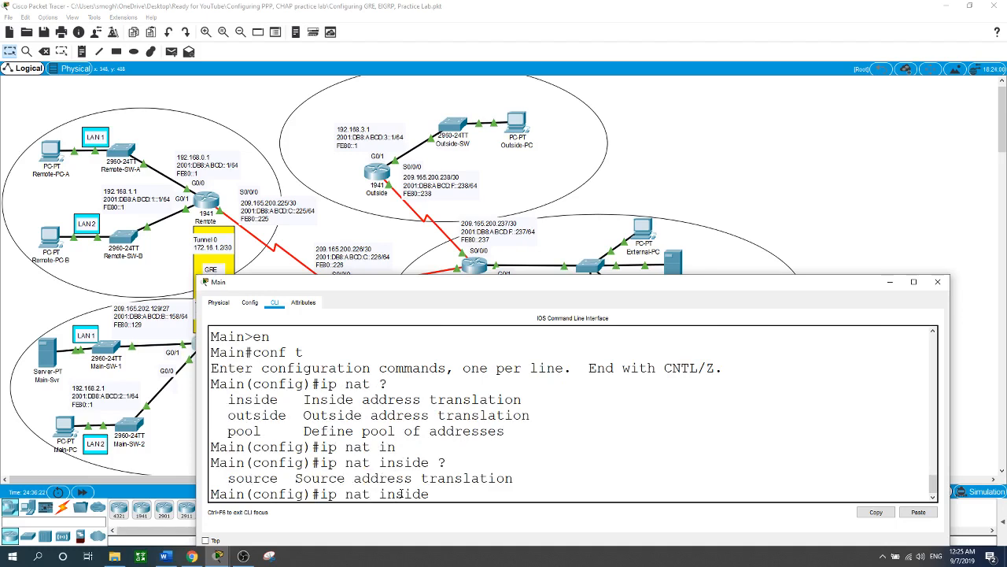
{"action": "type", "text": "so"}
{"action": "key", "text": "Tab"}
{"action": "type", "text": "li"}
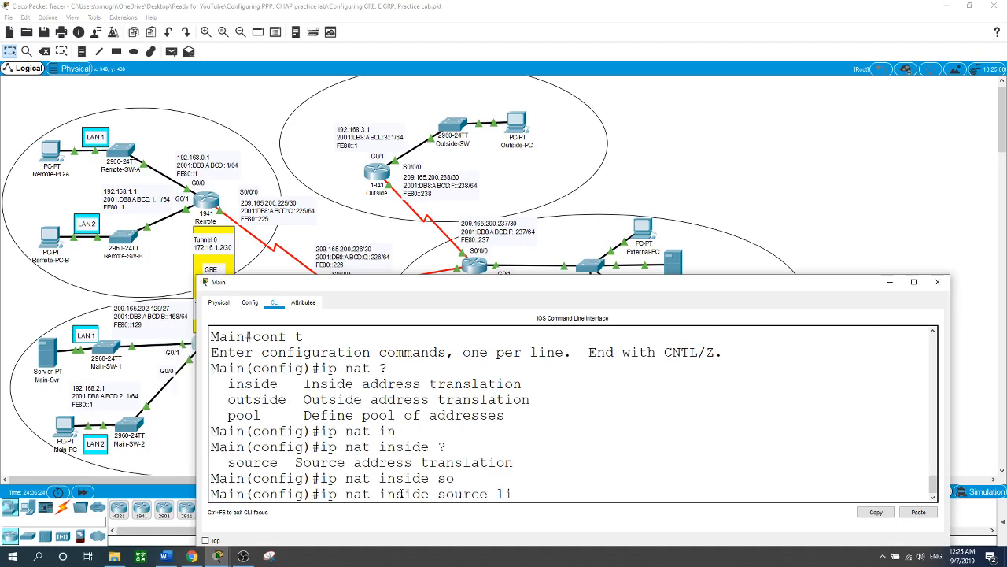
{"action": "key", "text": "Tab"}
{"action": "type", "text": "1 "}
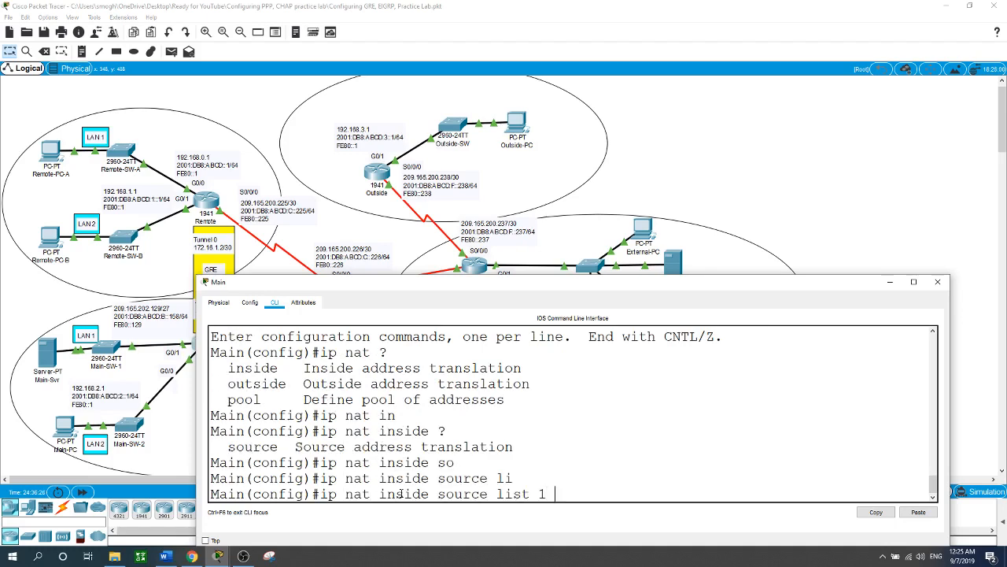
{"action": "type", "text": "int"}
{"action": "key", "text": "Tab"}
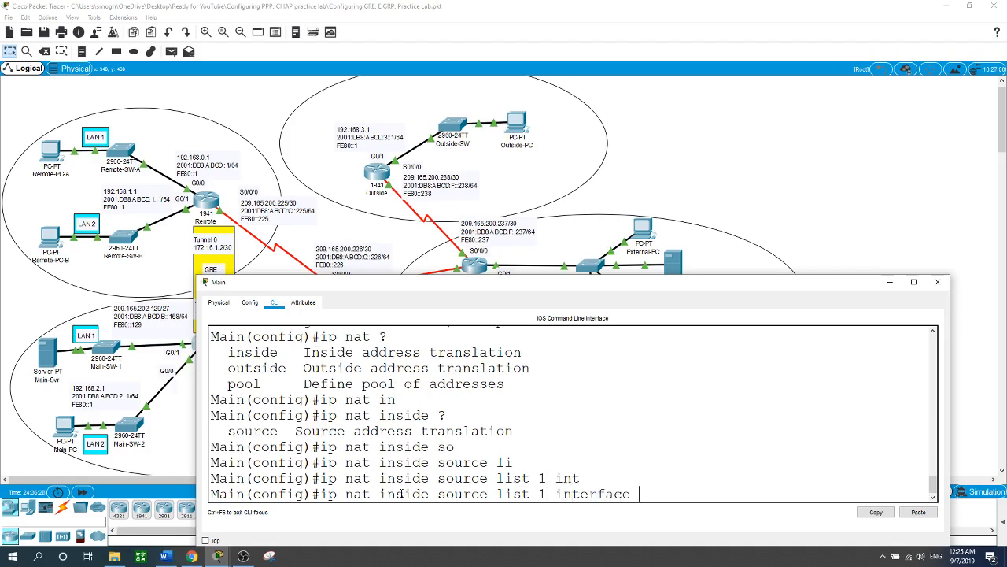
{"action": "type", "text": "s0/0/0 ov"}
{"action": "key", "text": "Tab"}
{"action": "key", "text": "Return"}
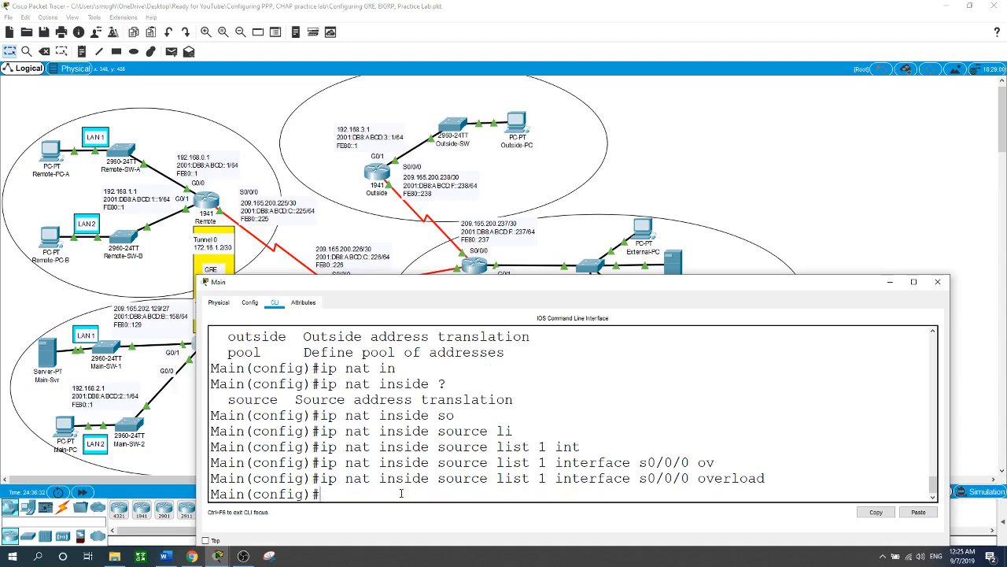
Step: Mark the Main router's G0/0 interface as NAT inside
{"action": "type", "text": "int g"}
{"action": "left_click_drag", "start_coordinate": [432, 283], "coordinate": [495, 279]}
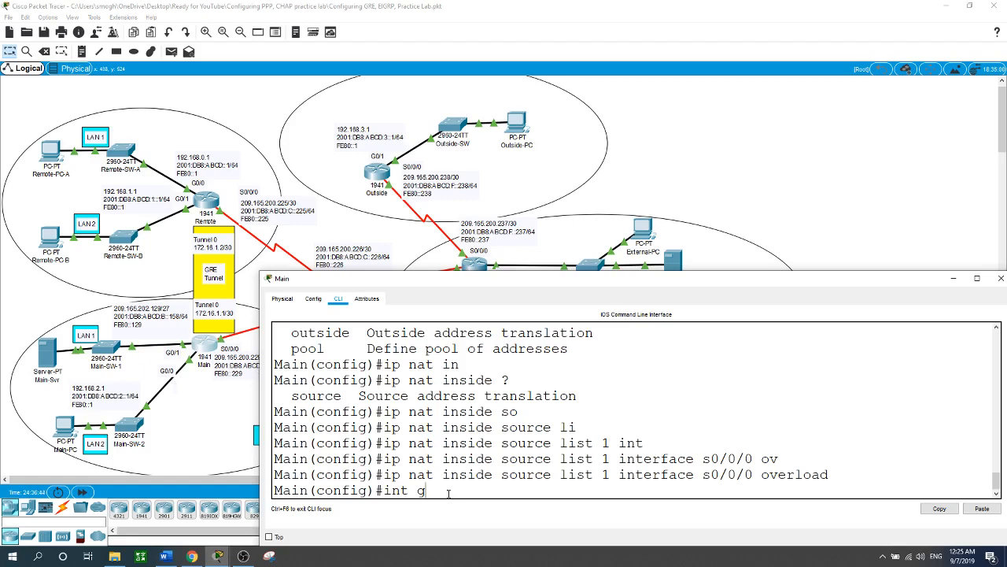
{"action": "key", "text": "BackSpace"}
{"action": "type", "text": "9"}
{"action": "key", "text": "BackSpace"}
{"action": "type", "text": "0/0"}
{"action": "key", "text": "Return"}
{"action": "type", "text": "ip ant"}
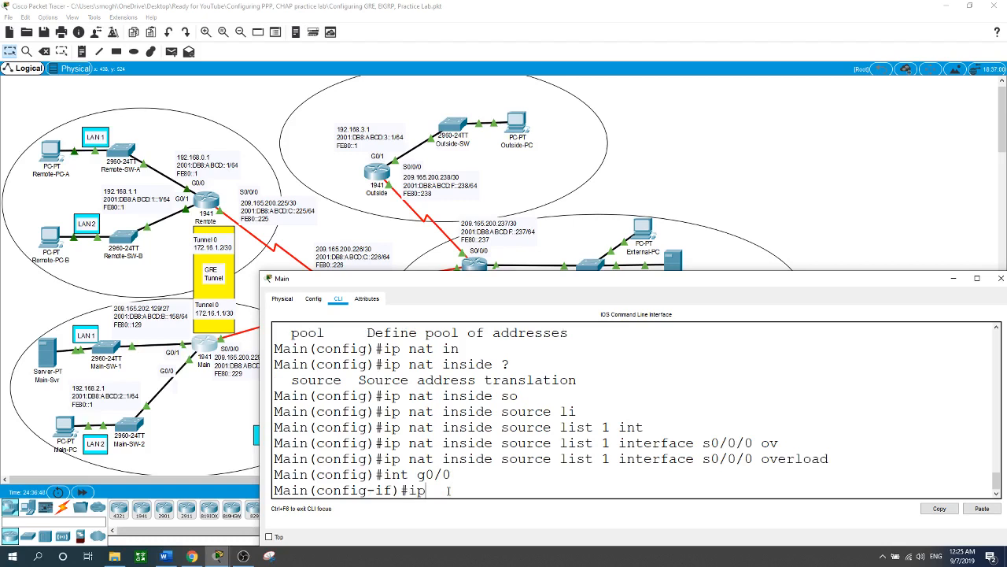
{"action": "key", "text": "BackSpace"}
{"action": "key", "text": "BackSpace"}
{"action": "key", "text": "BackSpace"}
{"action": "type", "text": "nat ins"}
{"action": "key", "text": "Tab"}
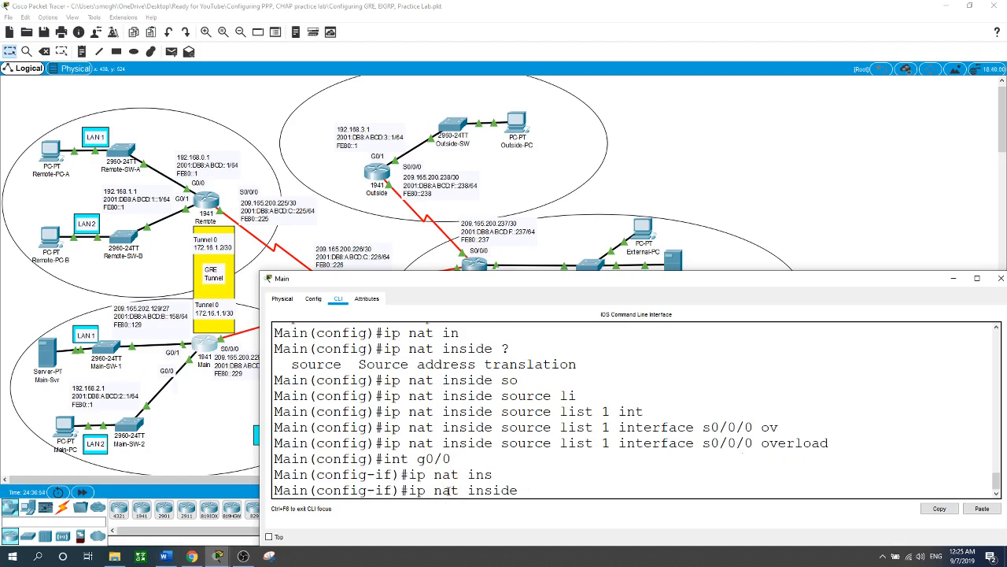
{"action": "key", "text": "Return"}
Step: Mark the Main router's G0/1 interface as NAT inside
{"action": "type", "text": "int g0/1"}
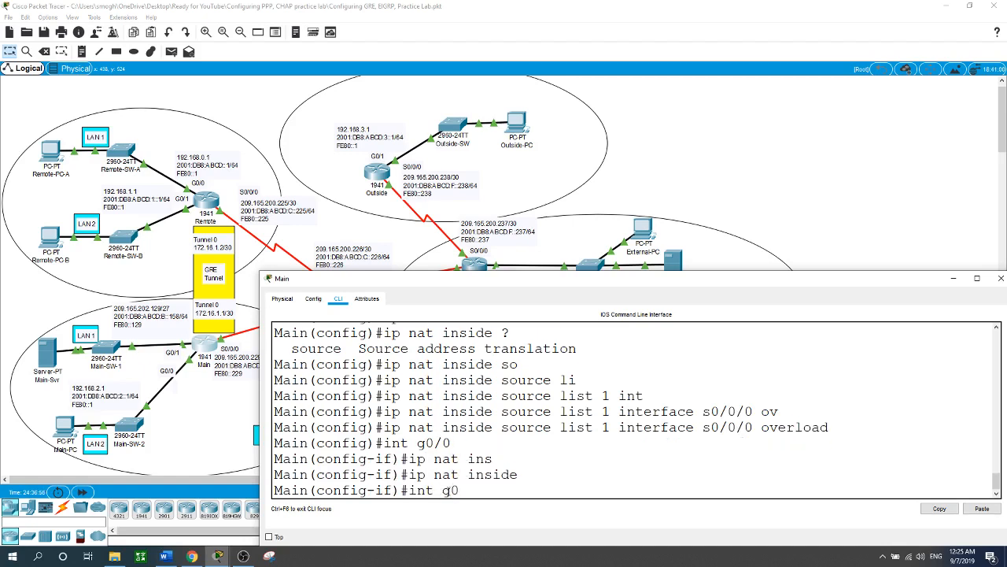
{"action": "key", "text": "Return"}
{"action": "type", "text": "ip na"}
{"action": "key", "text": "Tab"}
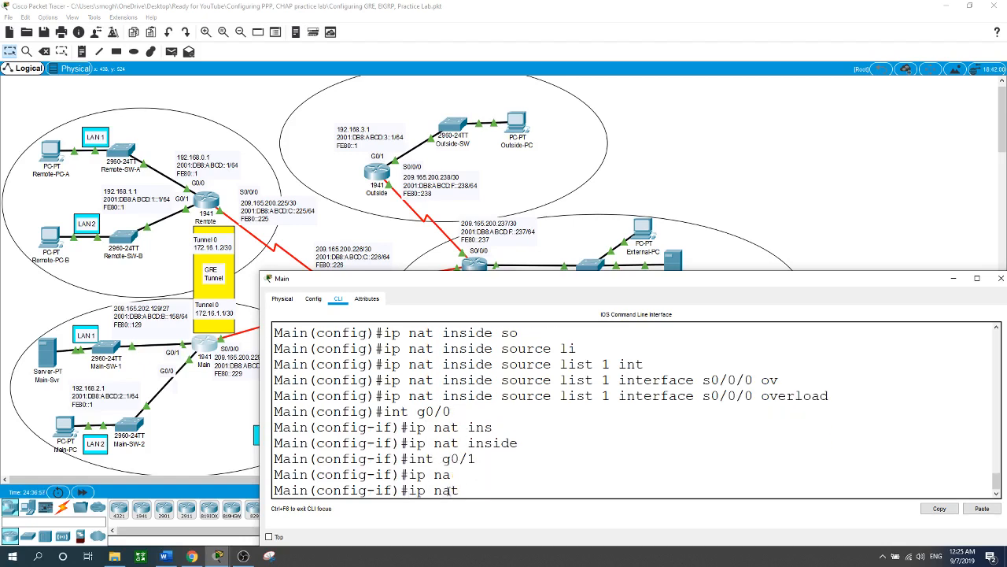
{"action": "type", "text": "in"}
{"action": "key", "text": "Tab"}
{"action": "key", "text": "Return"}
Step: Mark the Main router's serial interface S0/0/0 as NAT outside
{"action": "type", "text": "int"}
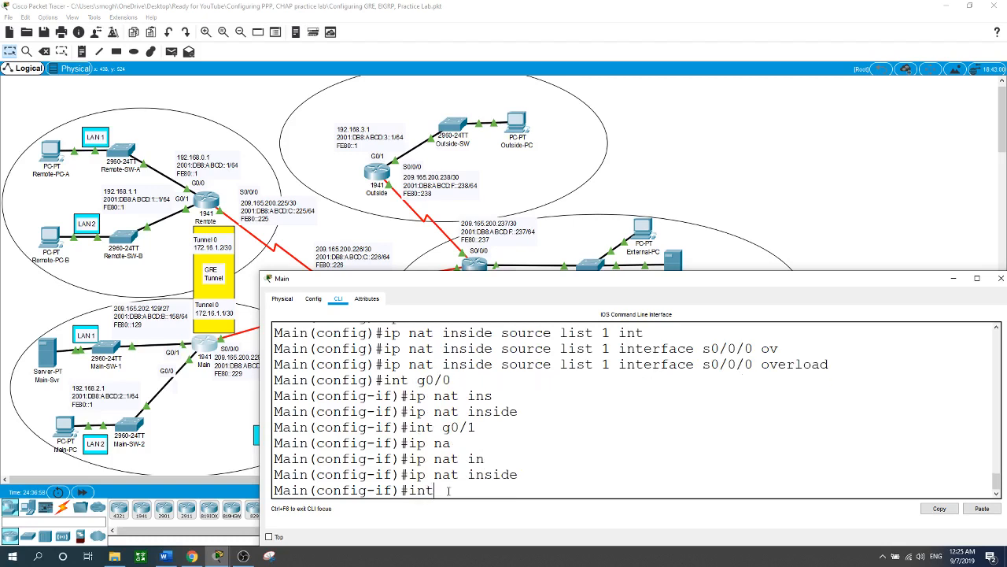
{"action": "type", "text": " s0/0/0"}
{"action": "key", "text": "Return"}
{"action": "type", "text": "i"}
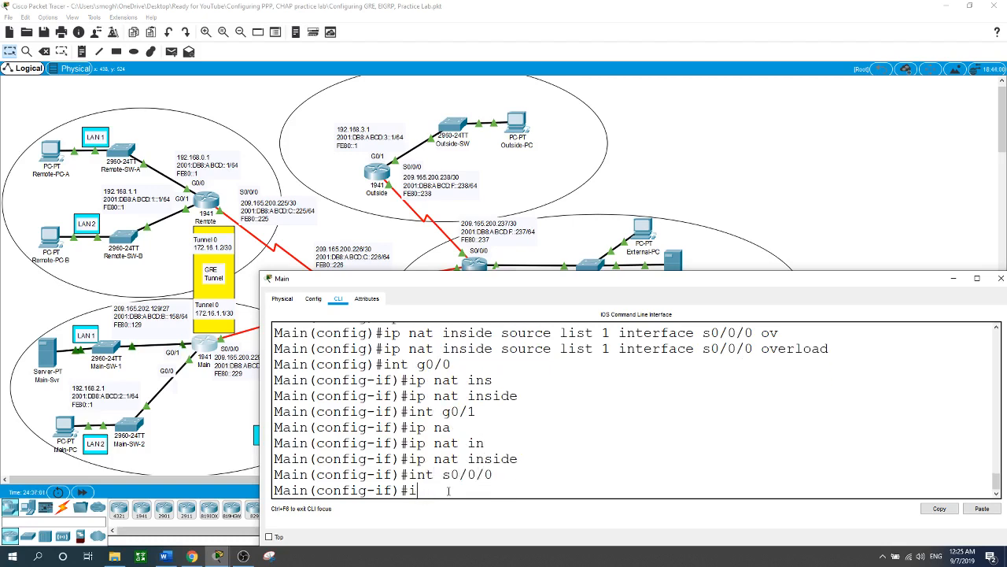
{"action": "type", "text": "p n"}
{"action": "key", "text": "Tab"}
{"action": "type", "text": "out"}
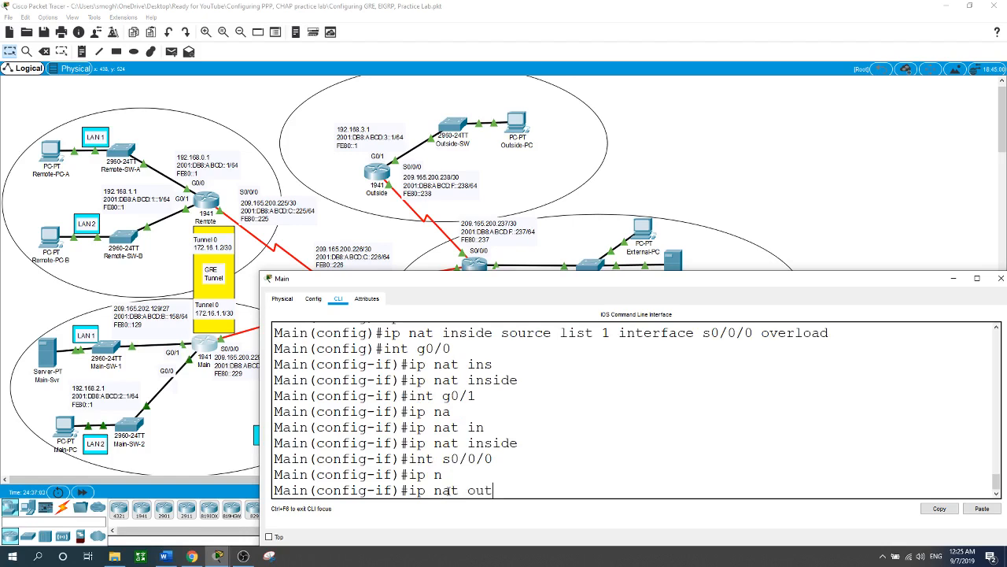
{"action": "key", "text": "Tab"}
{"action": "key", "text": "Return"}
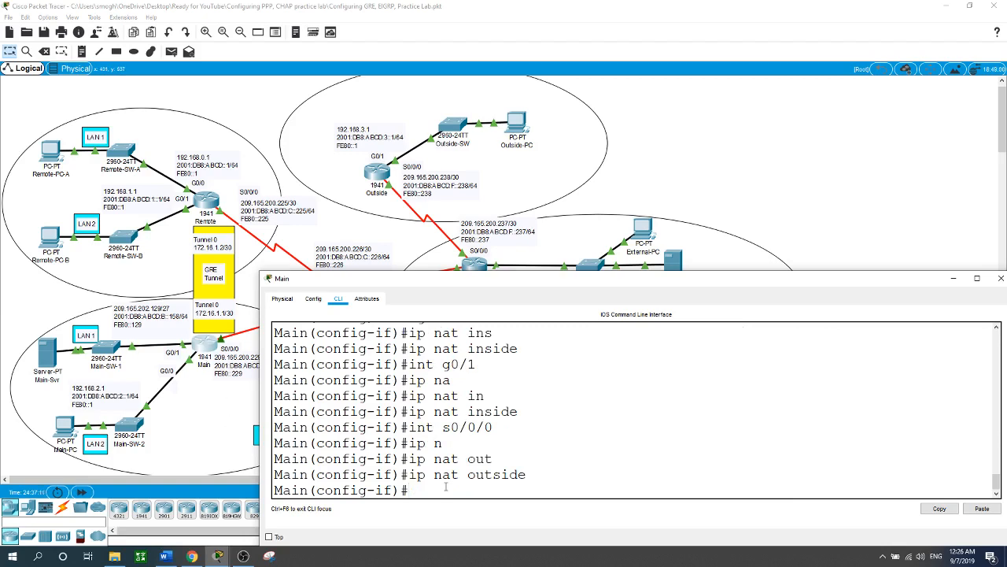
Step: Add an IPv4 default route on the Main router through next hop 209.165.200.230
{"action": "type", "text": "exit"}
{"action": "key", "text": "Return"}
{"action": "type", "text": "in(config)#i"}
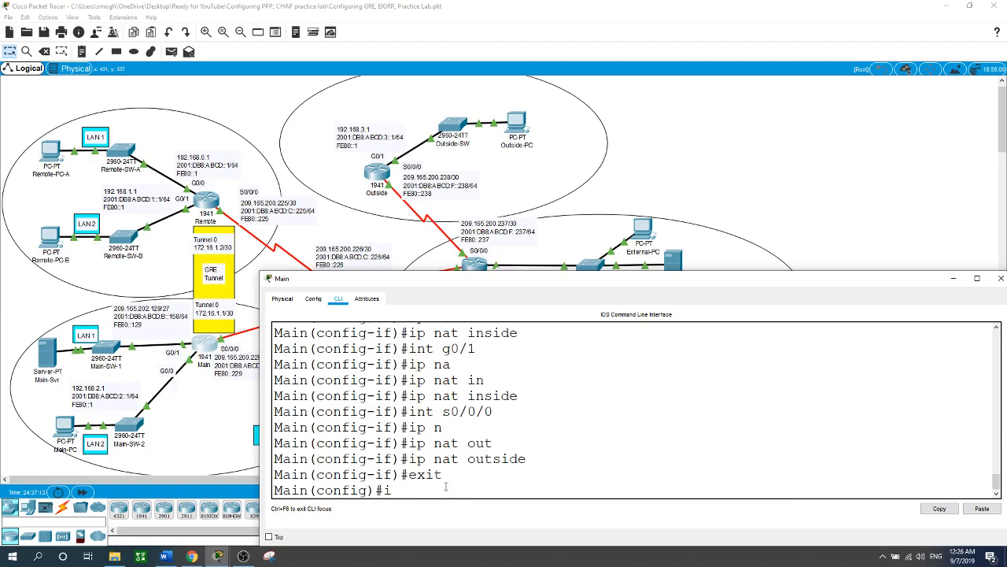
{"action": "type", "text": "p route 0.0.0.0 0.0.0.0"}
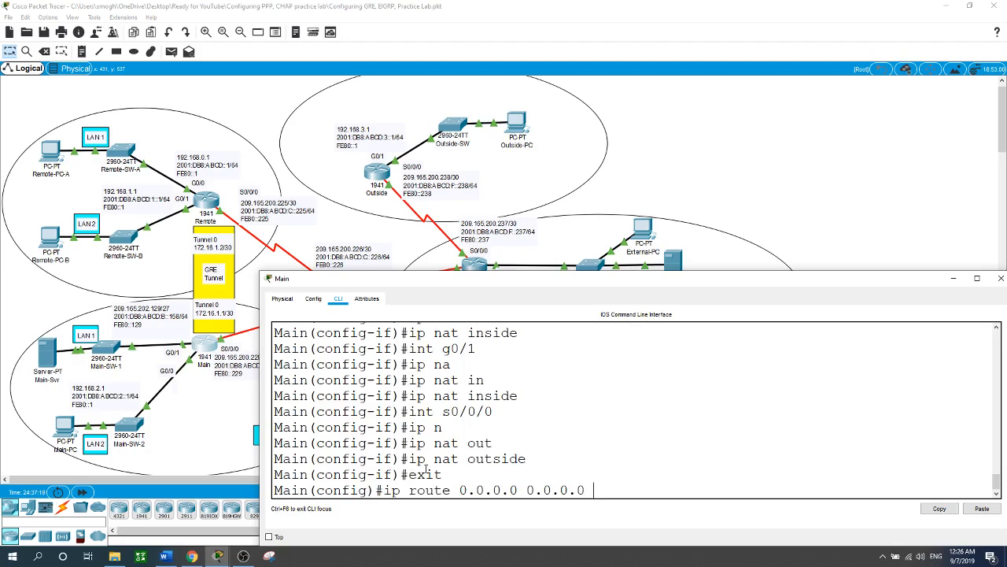
{"action": "left_click", "coordinate": [226, 335]}
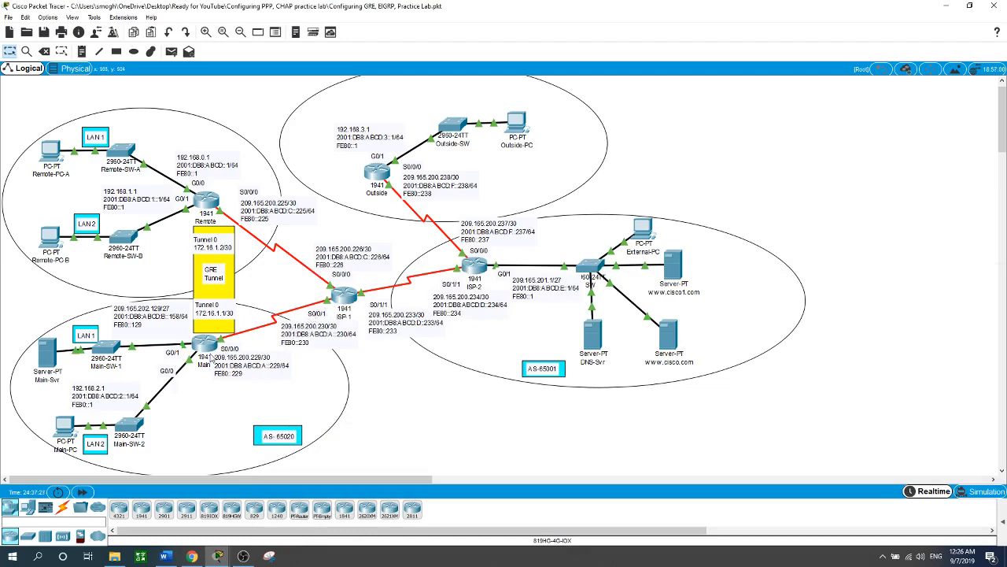
{"action": "left_click", "coordinate": [211, 353]}
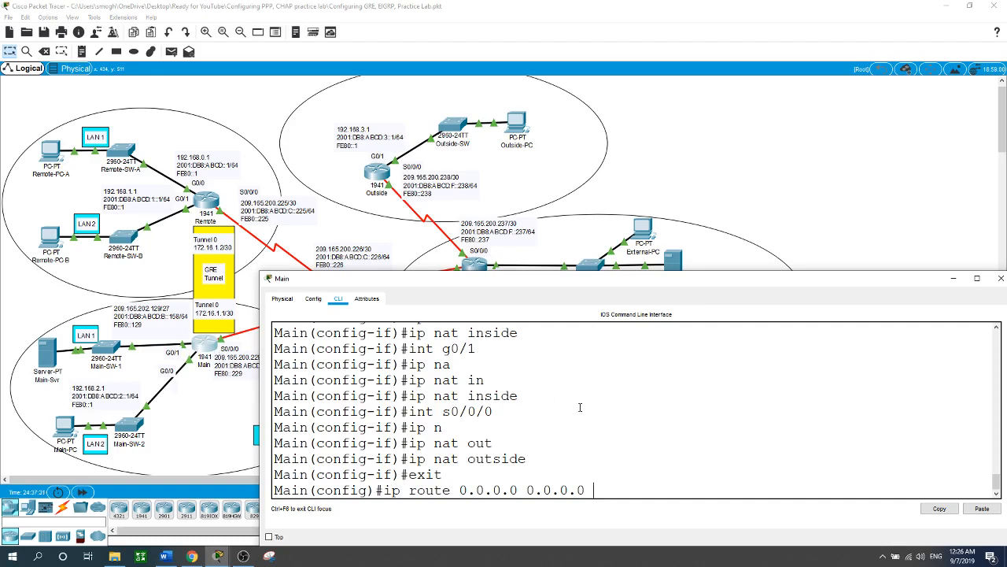
{"action": "type", "text": "209.165.200.230"}
{"action": "key", "text": "Return"}
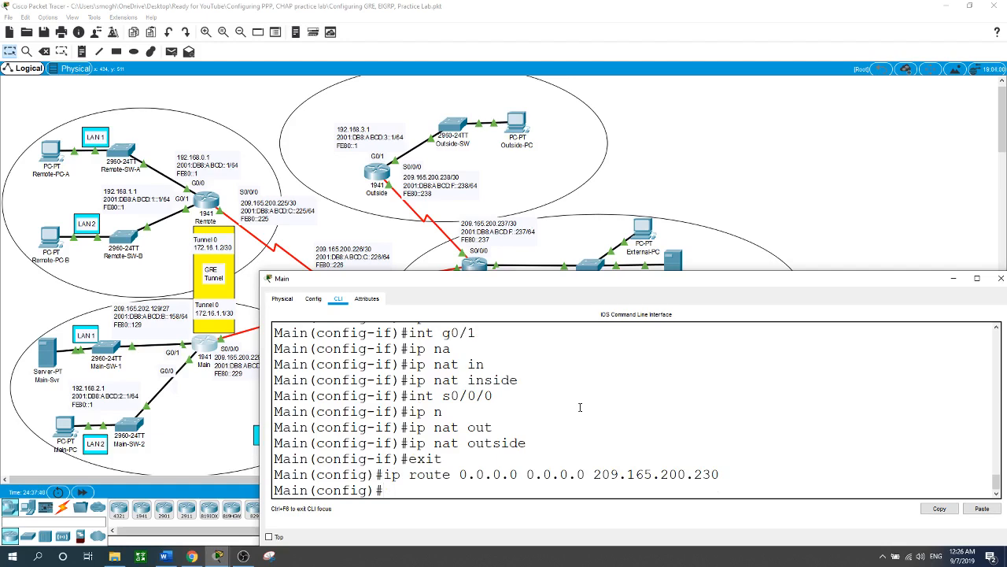
Step: Exclude addresses 192.168.2.1 through 192.168.2.9 from DHCP on the Main router
{"action": "left_click", "coordinate": [816, 203]}
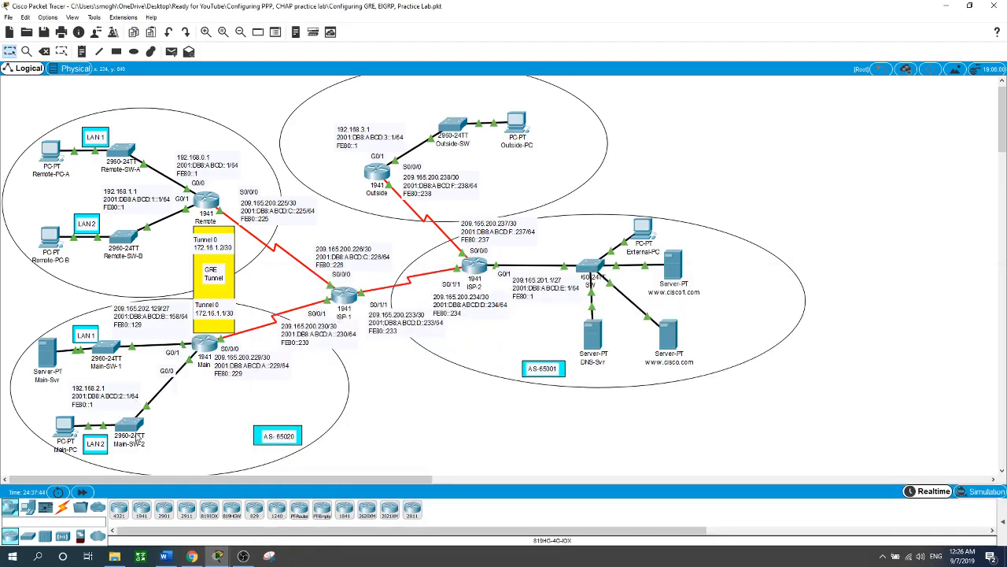
{"action": "left_click", "coordinate": [205, 346]}
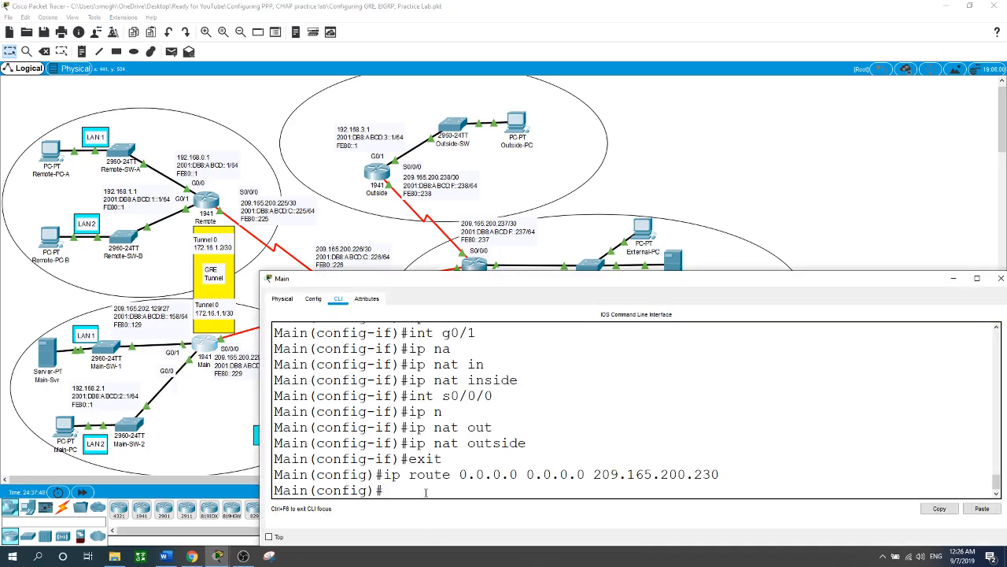
{"action": "type", "text": "ip dhcp"}
{"action": "key", "text": "Tab"}
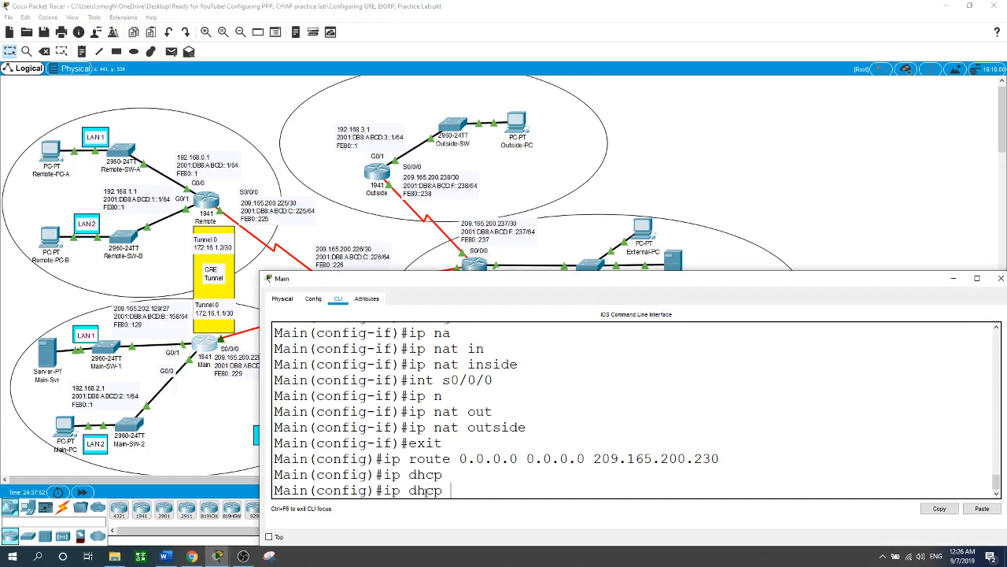
{"action": "type", "text": "ex"}
{"action": "key", "text": "Tab"}
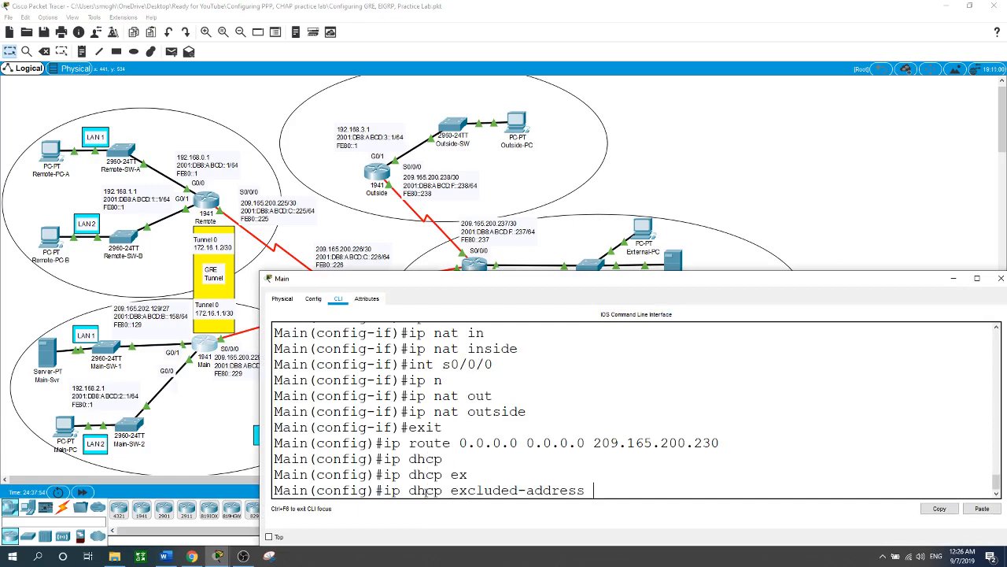
{"action": "type", "text": "192.168.2.1 192.168.2.9"}
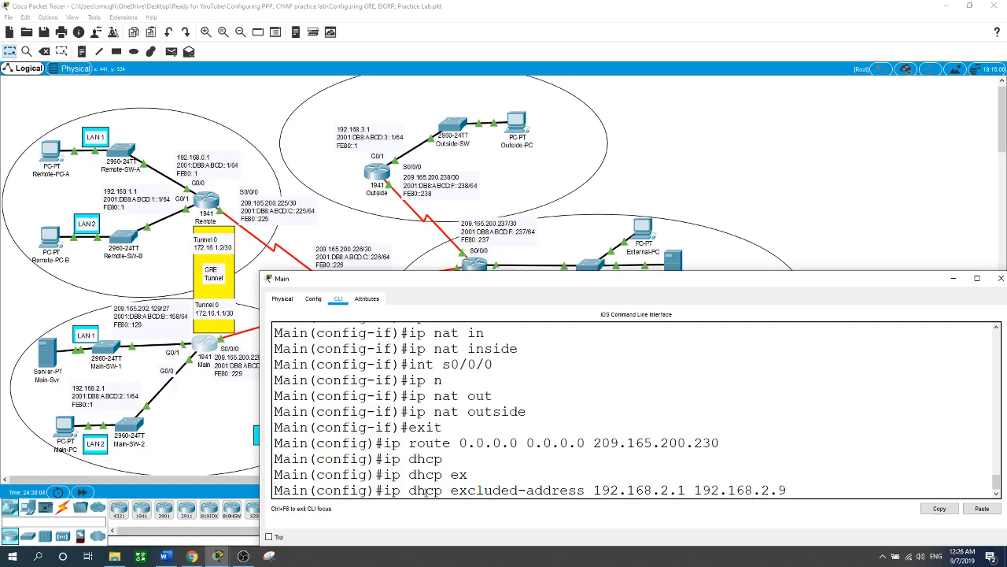
{"action": "key", "text": "Return"}
Step: Create the DHCP pool G0 on the Main router for network 192.168.2.0 with mask 255.255.255.0
{"action": "type", "text": "ip"}
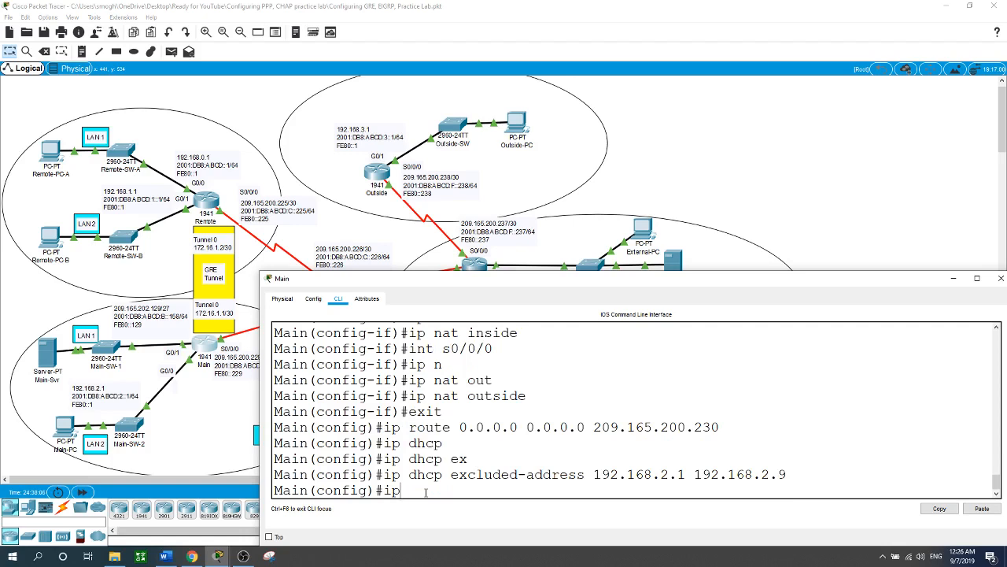
{"action": "type", "text": " dhcp pool G0"}
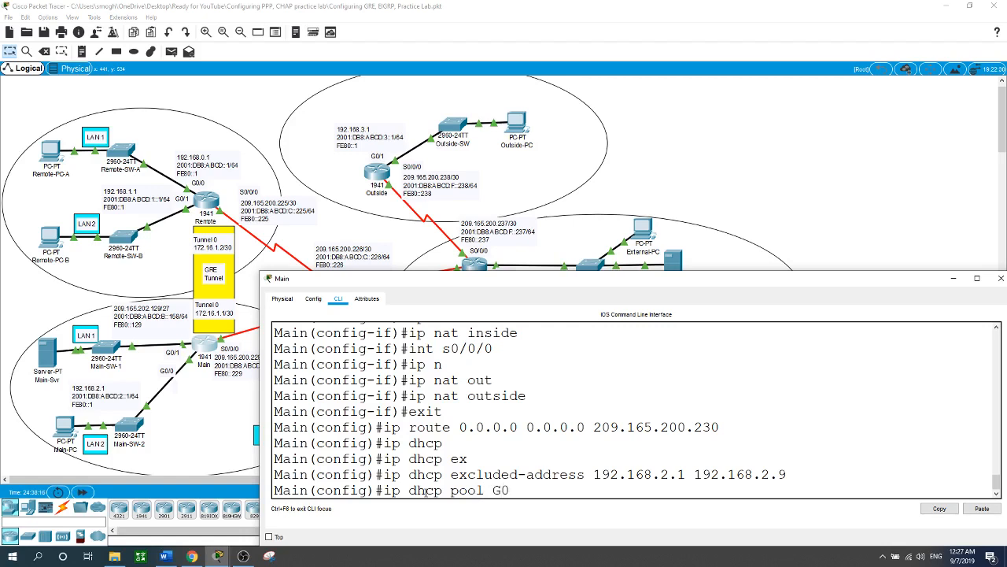
{"action": "key", "text": "Return"}
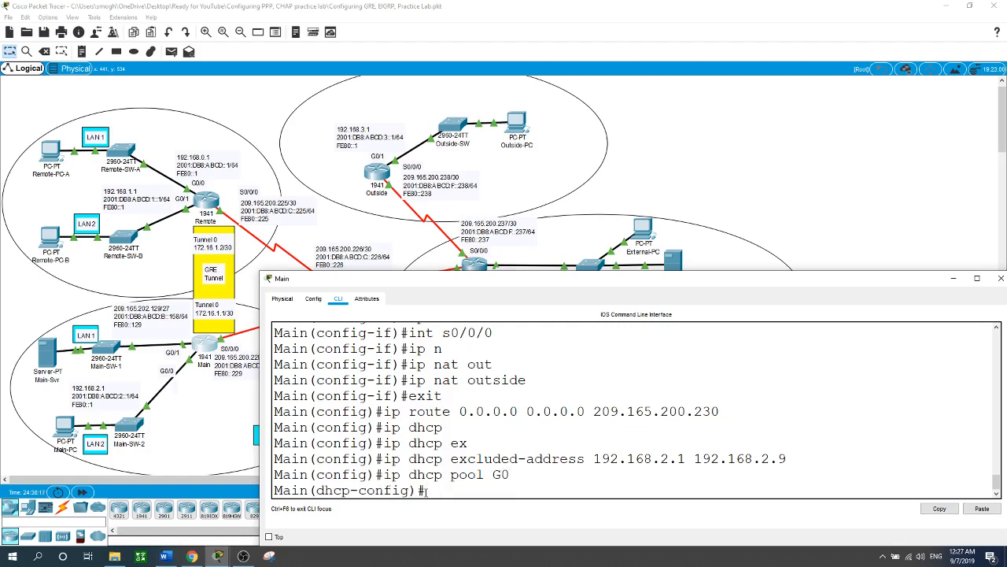
{"action": "type", "text": "ne"}
{"action": "key", "text": "Tab"}
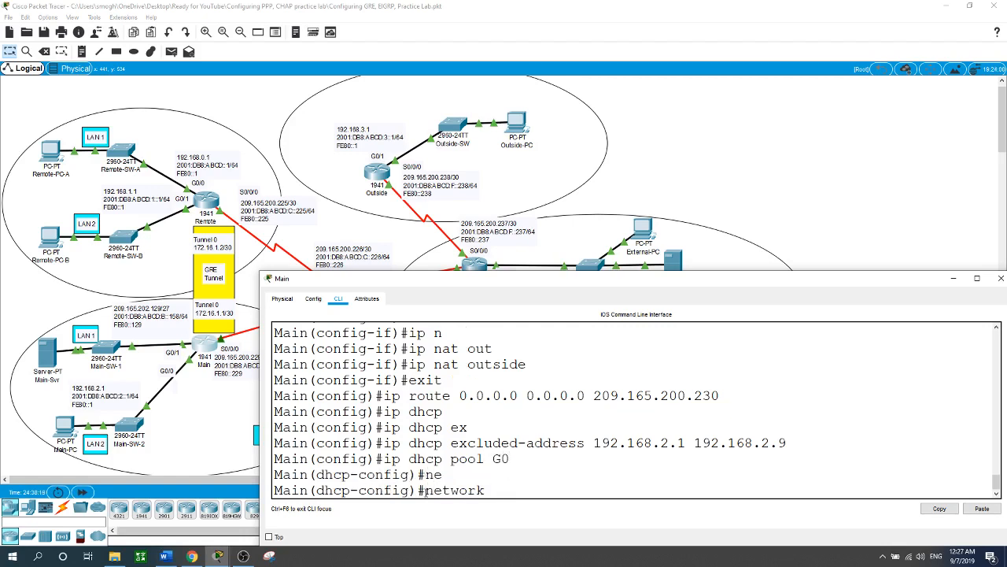
{"action": "type", "text": "192.168.2.0 255.25"}
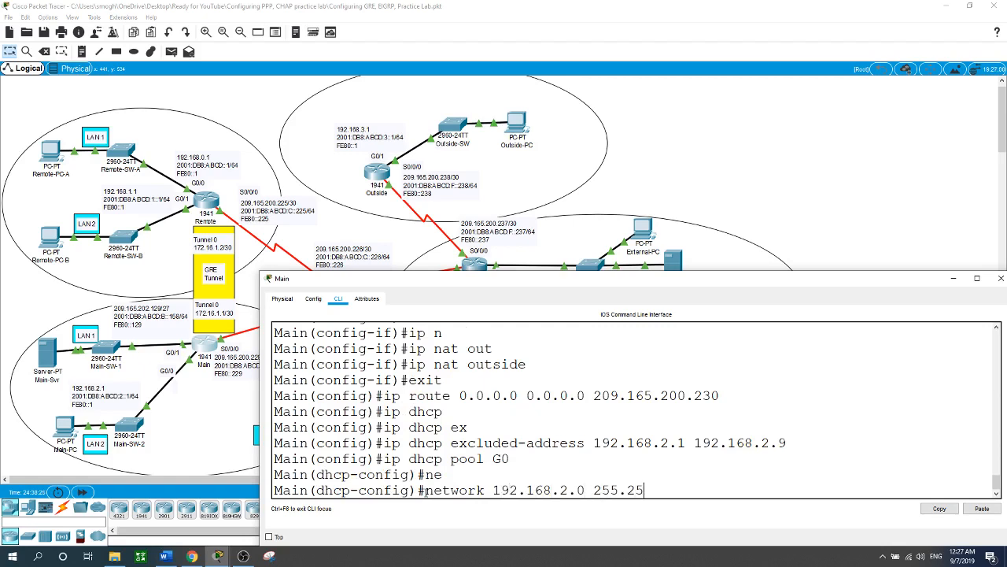
{"action": "type", "text": "5.255.255.0"}
{"action": "key", "text": "Return"}
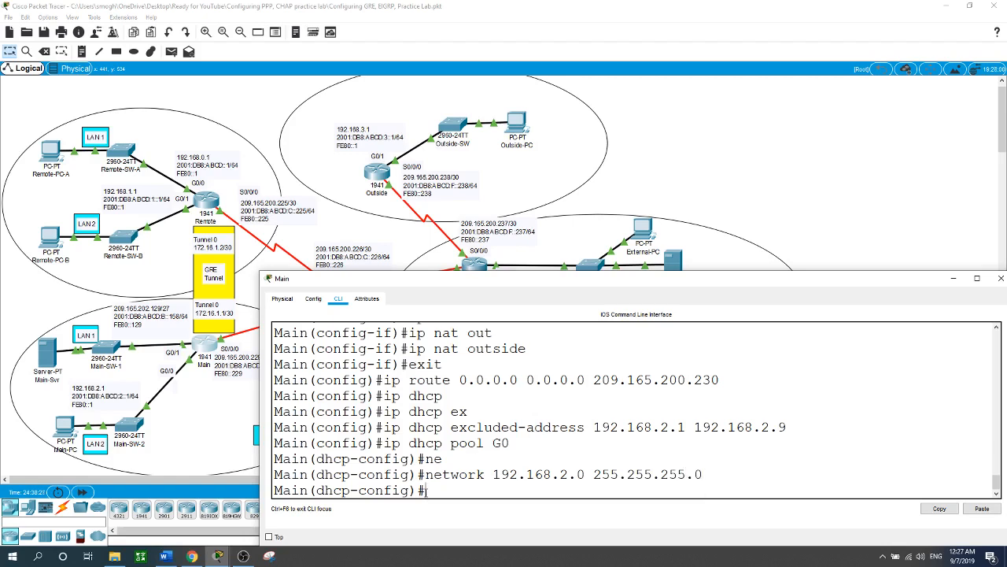
Step: Set the G0 DHCP pool's default router to 192.168.2.1
{"action": "type", "text": "d"}
{"action": "key", "text": "Return"}
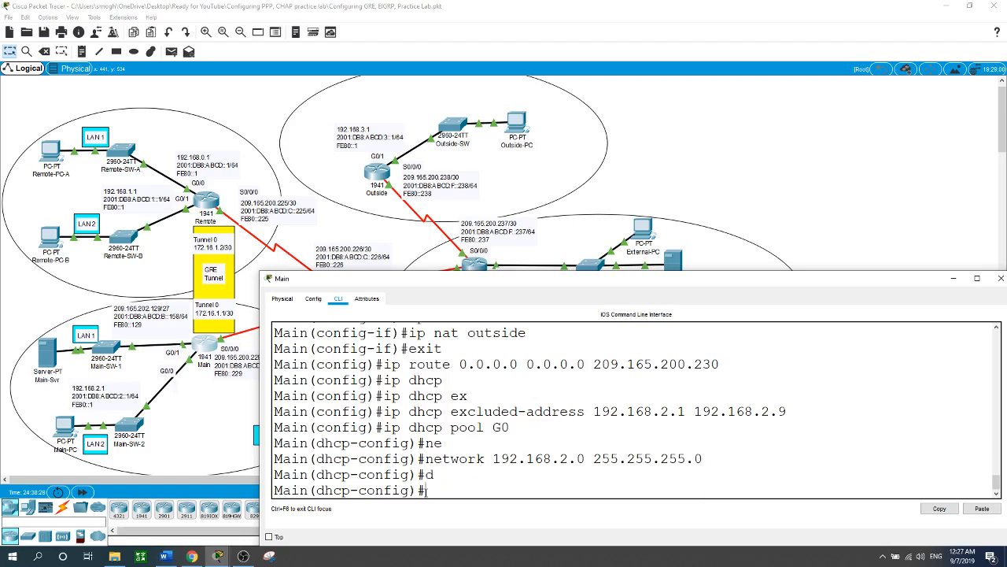
{"action": "type", "text": "de"}
{"action": "key", "text": "Tab"}
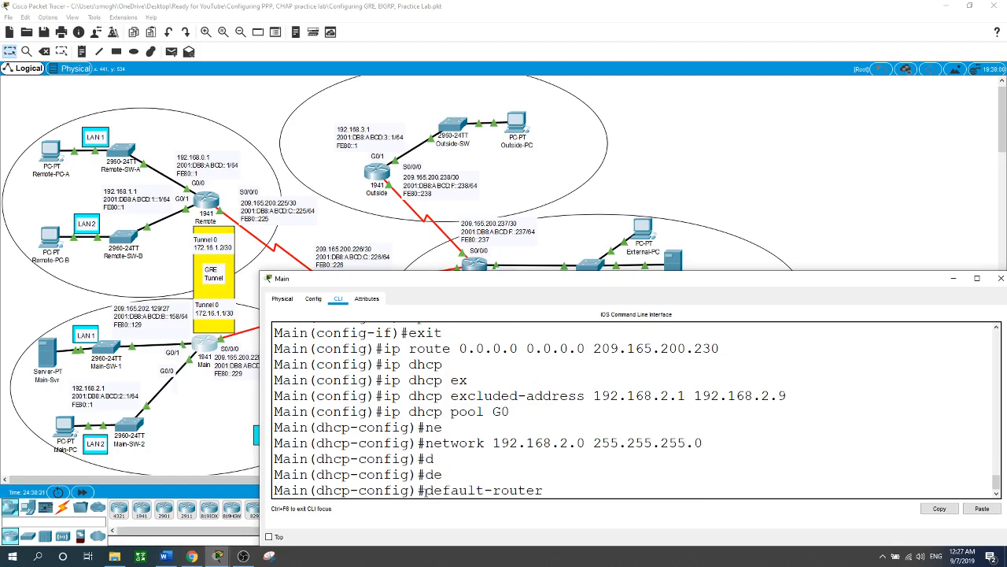
{"action": "type", "text": "192.168.2.1"}
{"action": "key", "text": "Return"}
Step: Set the G0 DHCP pool's DNS server to 209.165.201.29
{"action": "type", "text": "dn"}
{"action": "key", "text": "Tab"}
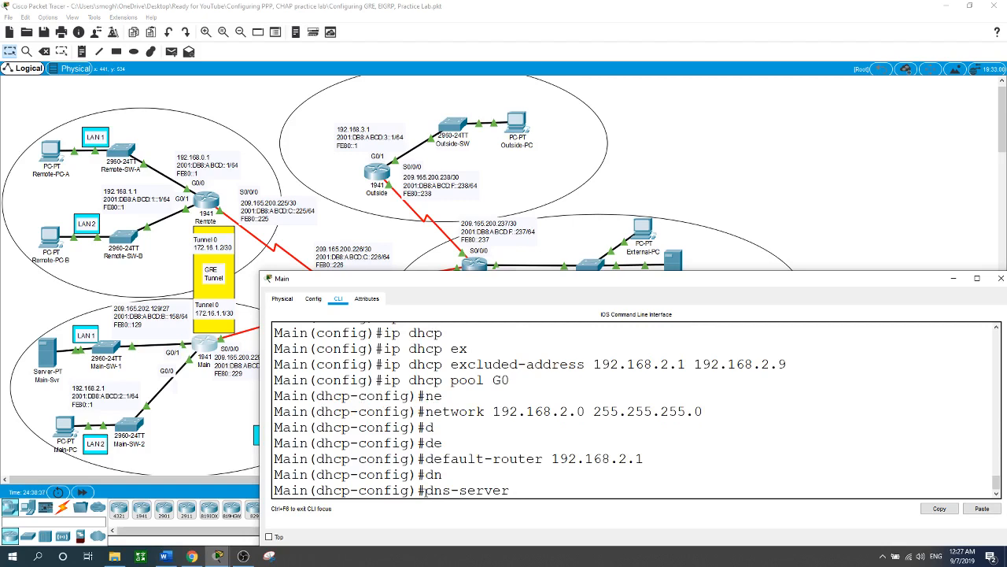
{"action": "type", "text": "209.165"}
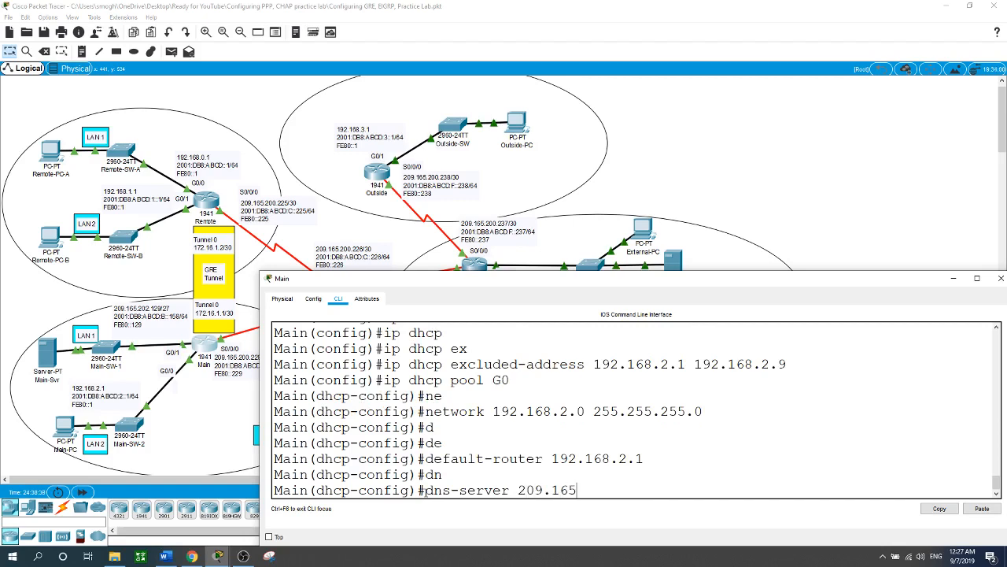
{"action": "type", "text": ".201.29"}
{"action": "key", "text": "Return"}
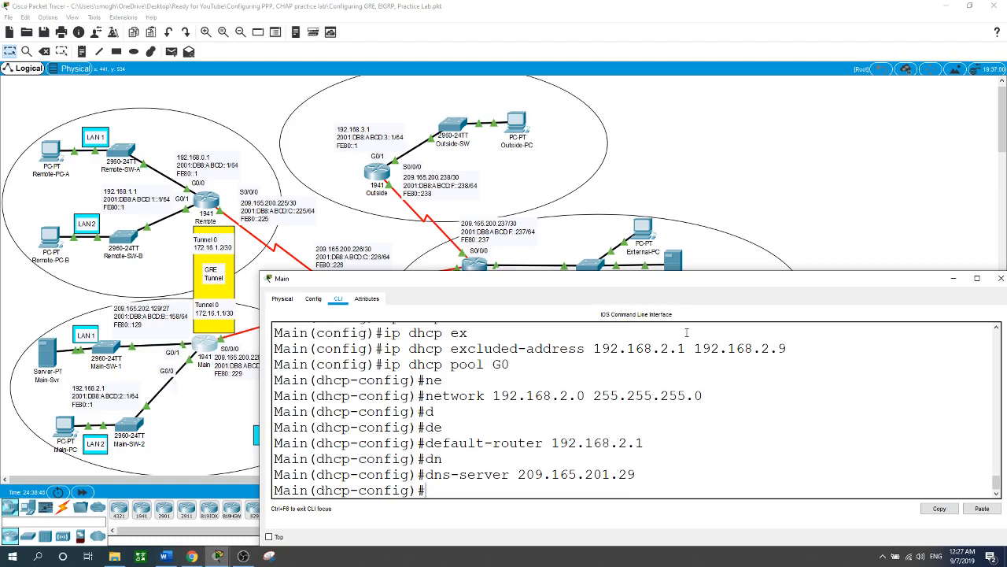
Step: Set Main-PC's IPv4 configuration to DHCP and close its window
{"action": "left_click", "coordinate": [749, 176]}
{"action": "left_click", "coordinate": [66, 429]}
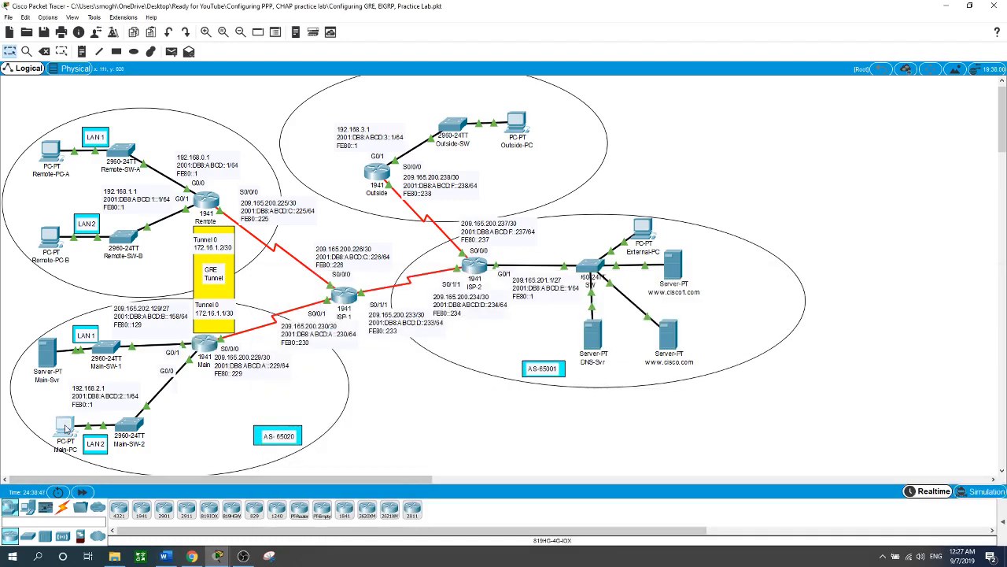
{"action": "left_click", "coordinate": [300, 160]}
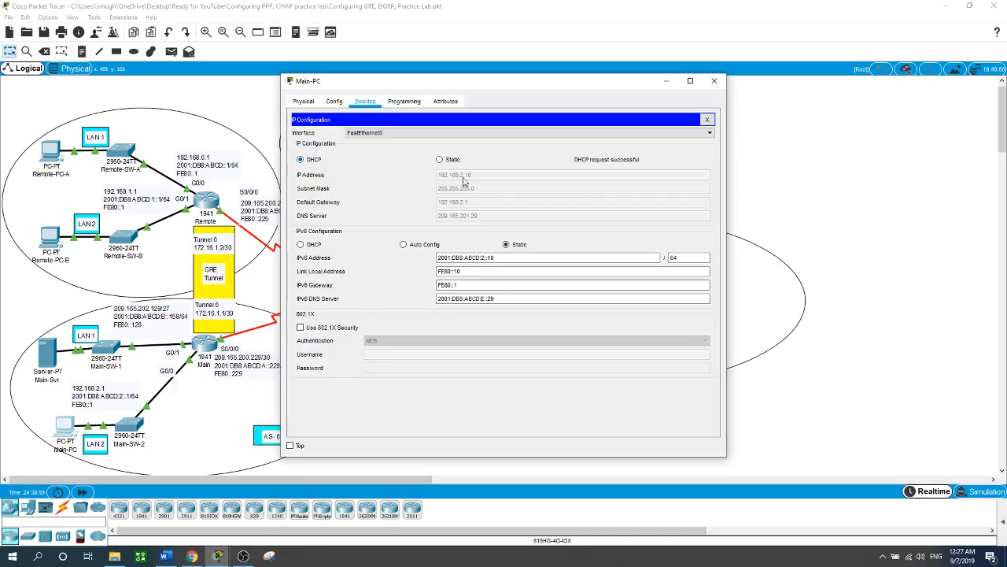
{"action": "left_click", "coordinate": [863, 181]}
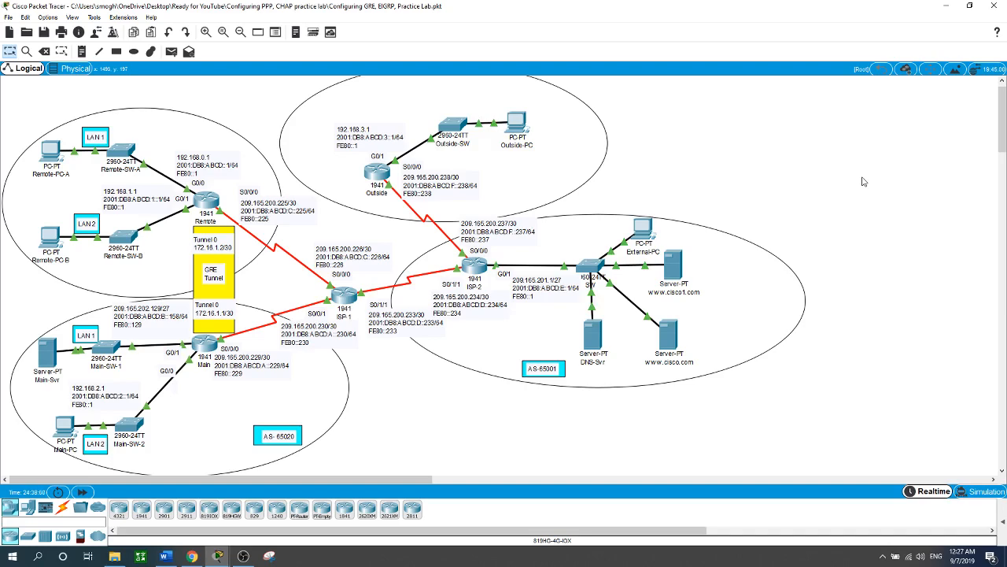
Step: Leave DHCP configuration on the Main router and enable IPv6 unicast routing
{"action": "left_click", "coordinate": [210, 353]}
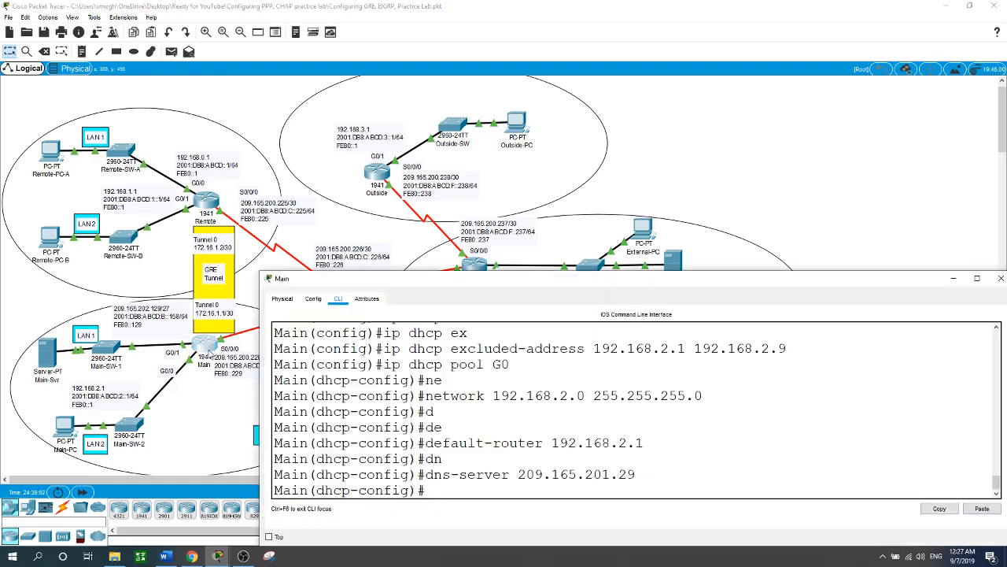
{"action": "type", "text": "exit"}
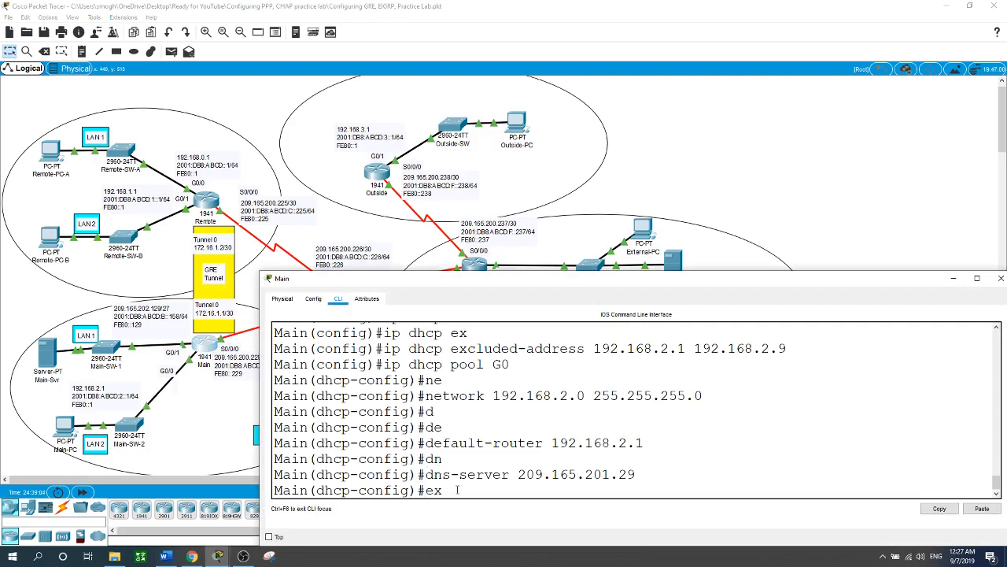
{"action": "key", "text": "Return"}
{"action": "type", "text": "ipv"}
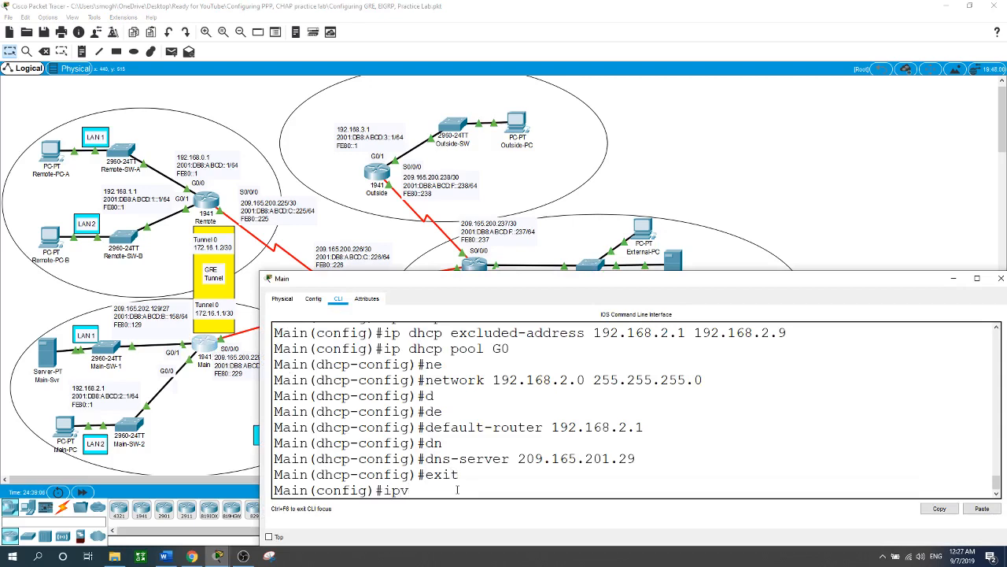
{"action": "type", "text": "6 uni"}
{"action": "key", "text": "Tab"}
{"action": "key", "text": "Return"}
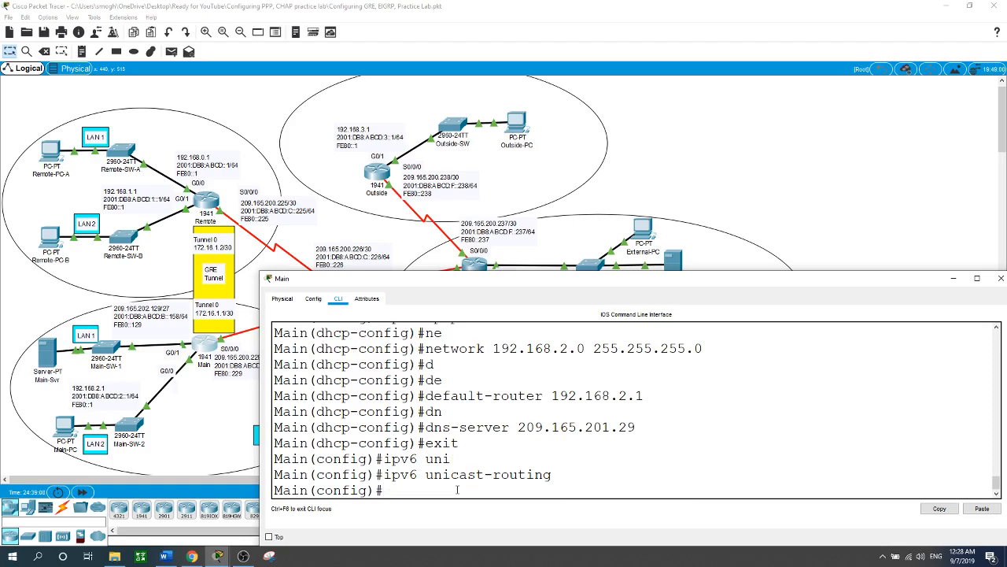
Step: Start the IPv6 EIGRP routing process on the Main router with autonomous system number 65001
{"action": "type", "text": "ipv6 router eigrp"}
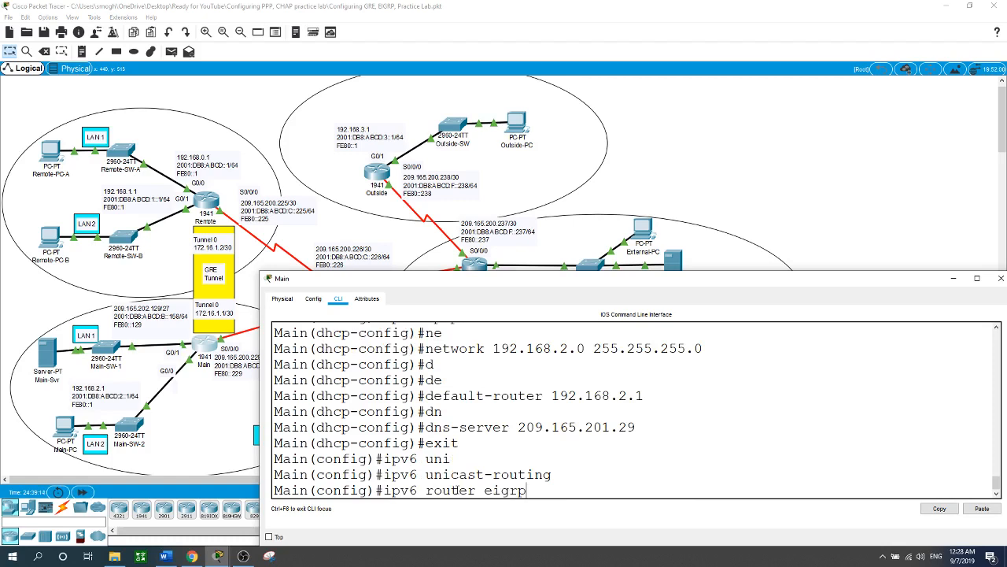
{"action": "type", "text": " ?"}
{"action": "type", "text": "6"}
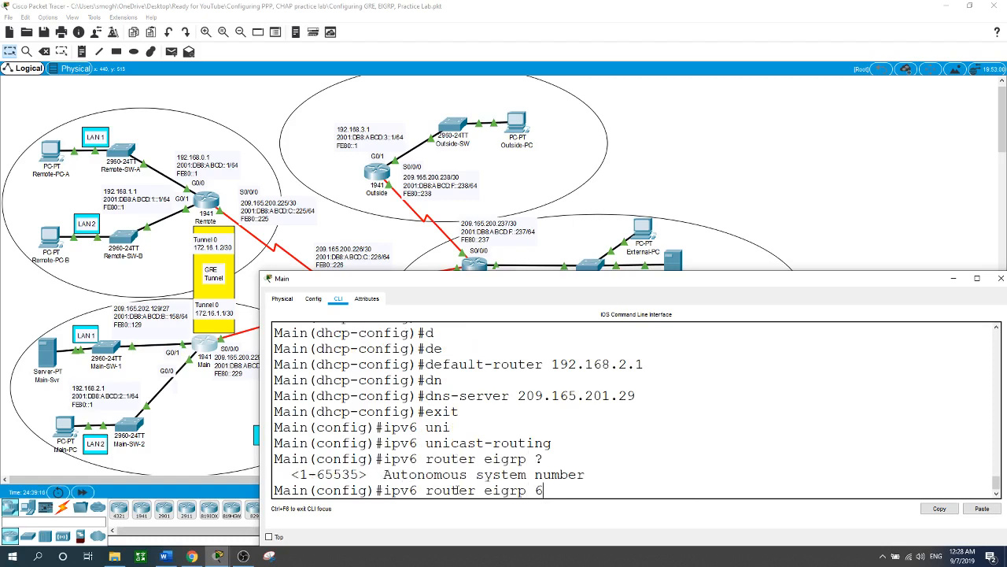
{"action": "type", "text": "5001"}
{"action": "key", "text": "Return"}
Step: Set the IPv6 EIGRP router ID to 1.1.1.1 on Main and leave router configuration
{"action": "type", "text": "e"}
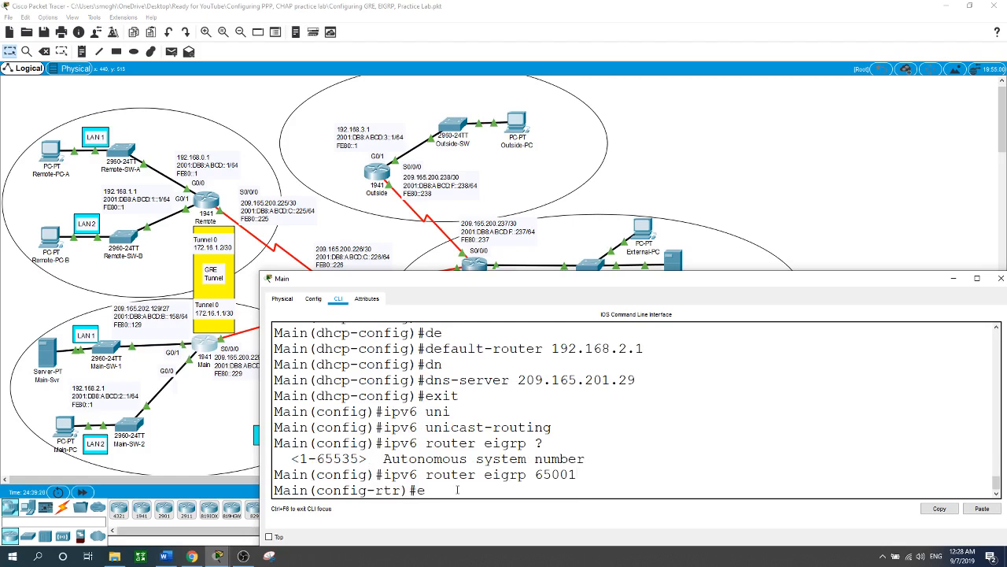
{"action": "type", "text": "i"}
{"action": "key", "text": "Tab"}
{"action": "type", "text": "r"}
{"action": "key", "text": "Tab"}
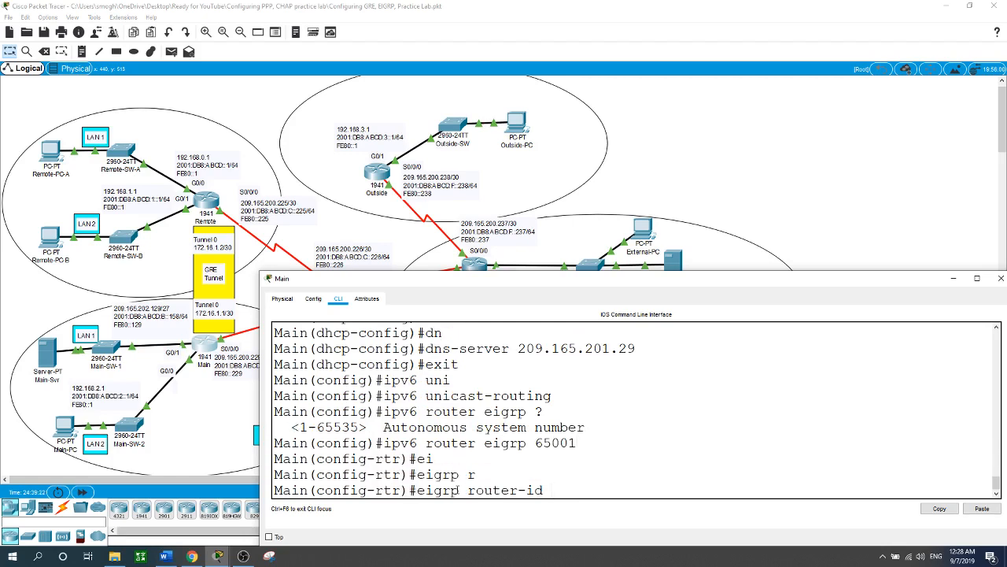
{"action": "type", "text": "1.1.1.1"}
{"action": "key", "text": "Return"}
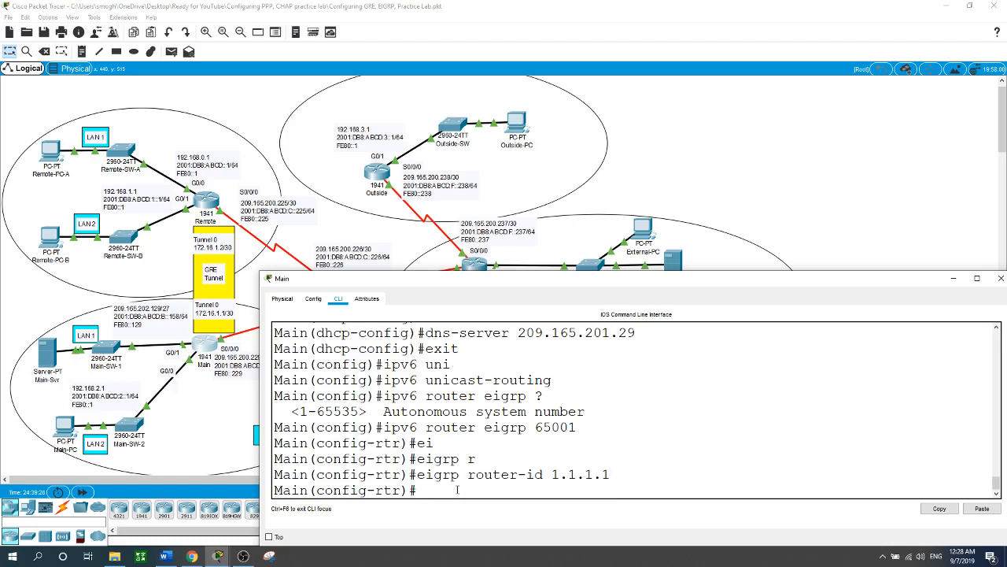
{"action": "type", "text": "exit"}
{"action": "key", "text": "Return"}
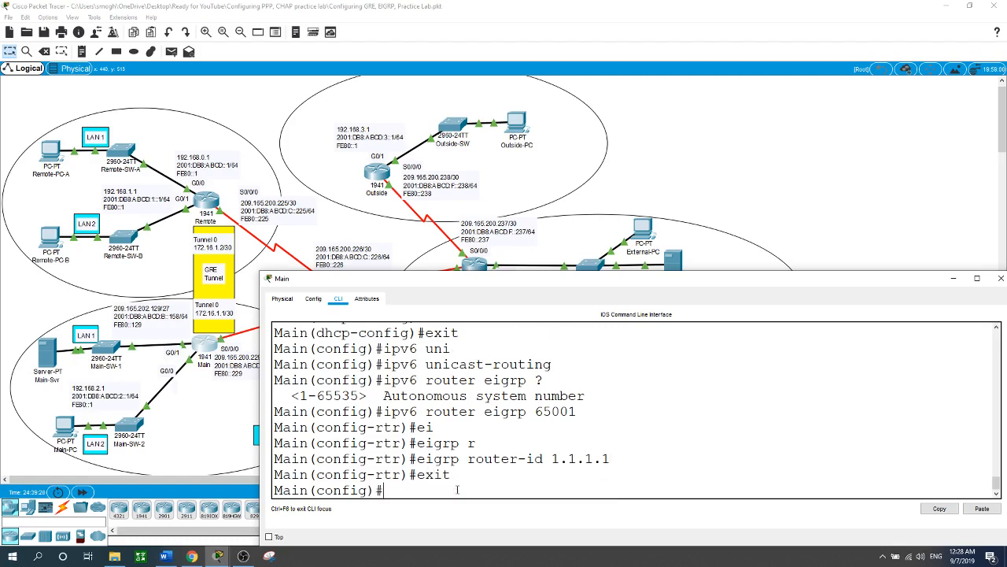
Step: Enable IPv6 EIGRP 65001 on Main's G0/0 interface
{"action": "type", "text": "int g0/0"}
{"action": "key", "text": "Return"}
{"action": "type", "text": "ipv6 ei"}
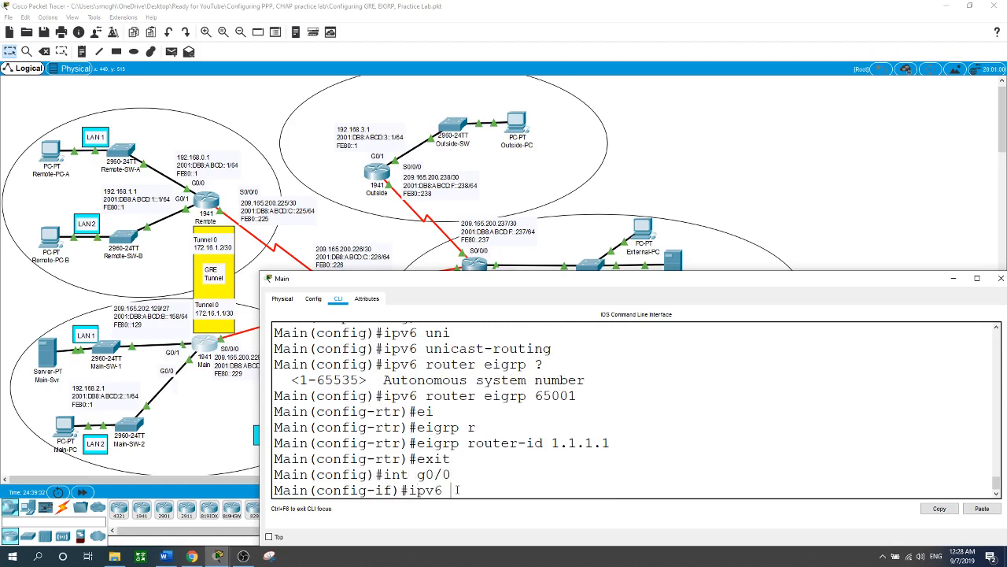
{"action": "key", "text": "Tab"}
{"action": "type", "text": "65001"}
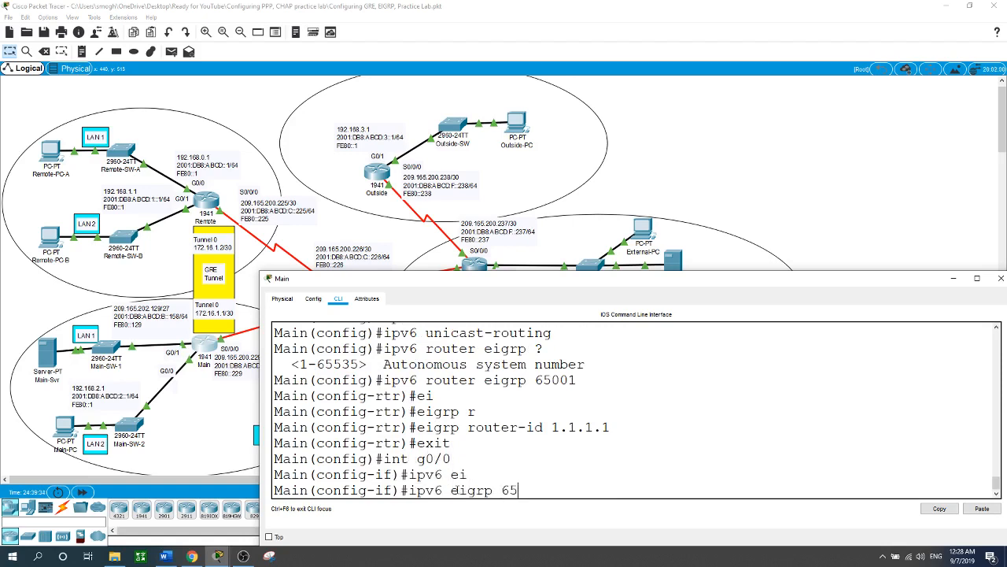
{"action": "key", "text": "Return"}
Step: Enable IPv6 EIGRP 65001 on Main's G0/1 interface
{"action": "type", "text": "in(config-if)#i"}
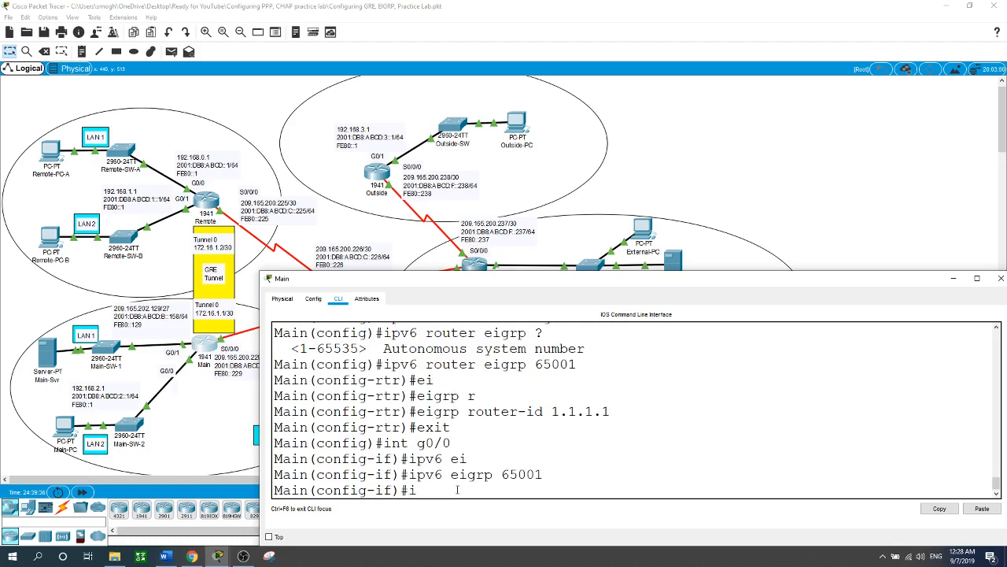
{"action": "type", "text": "nt g0/1"}
{"action": "key", "text": "Return"}
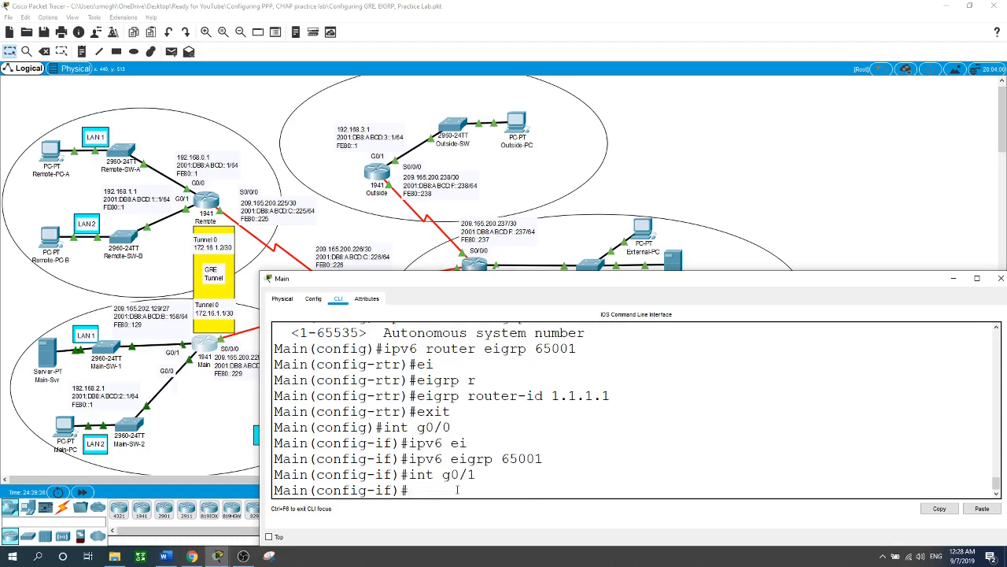
{"action": "type", "text": "ipv6 ei"}
{"action": "key", "text": "Tab"}
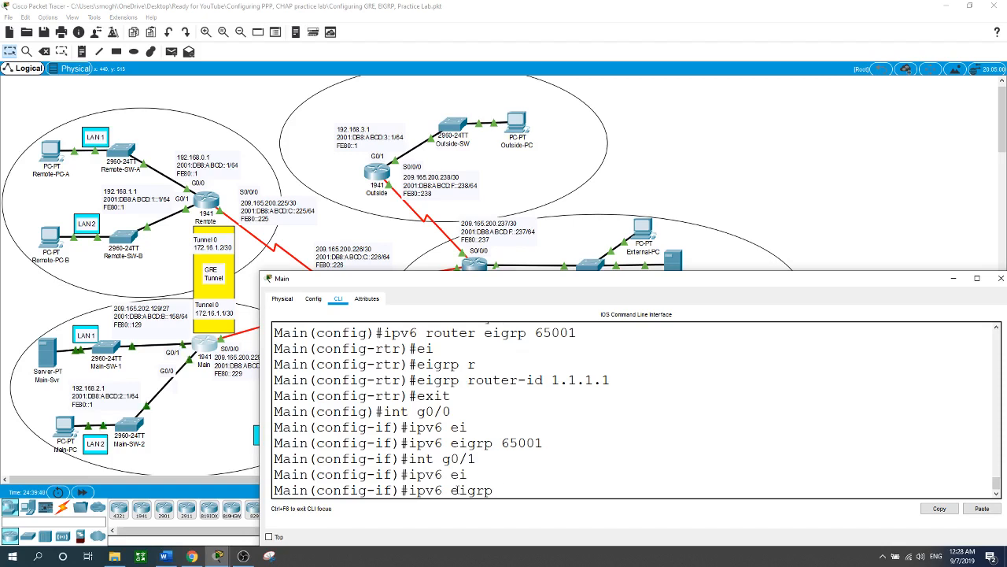
{"action": "type", "text": "65001"}
{"action": "key", "text": "Return"}
Step: Enable IPv6 EIGRP 65001 on Main's S0/0/0 serial interface
{"action": "type", "text": "int s"}
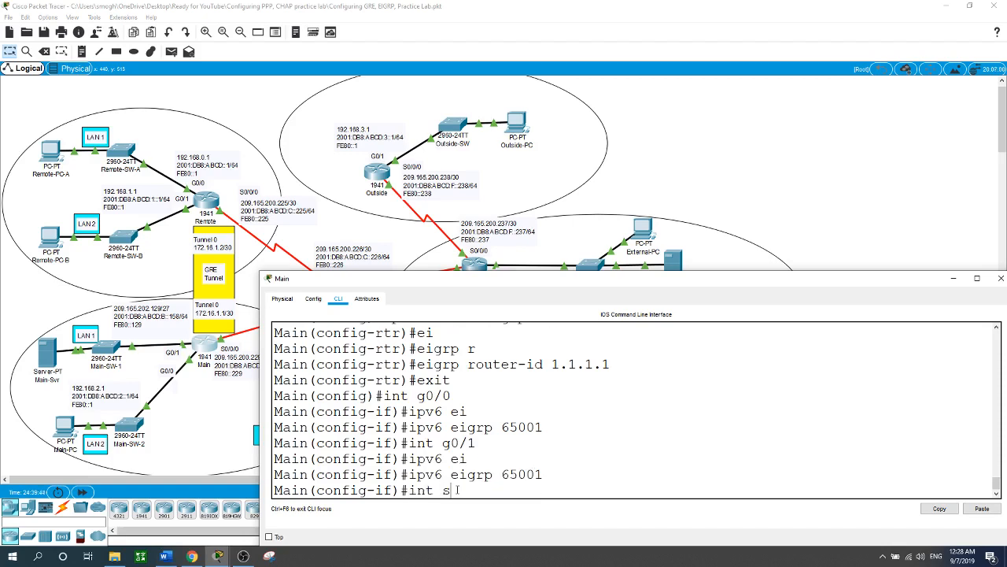
{"action": "type", "text": "0/0/0"}
{"action": "key", "text": "Return"}
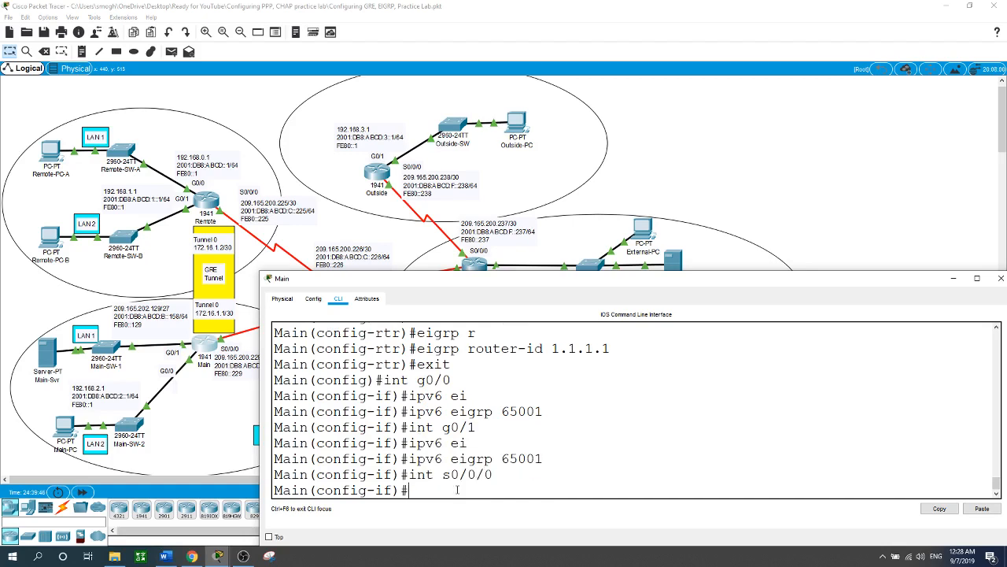
{"action": "type", "text": "ipv6 ei"}
{"action": "key", "text": "Tab"}
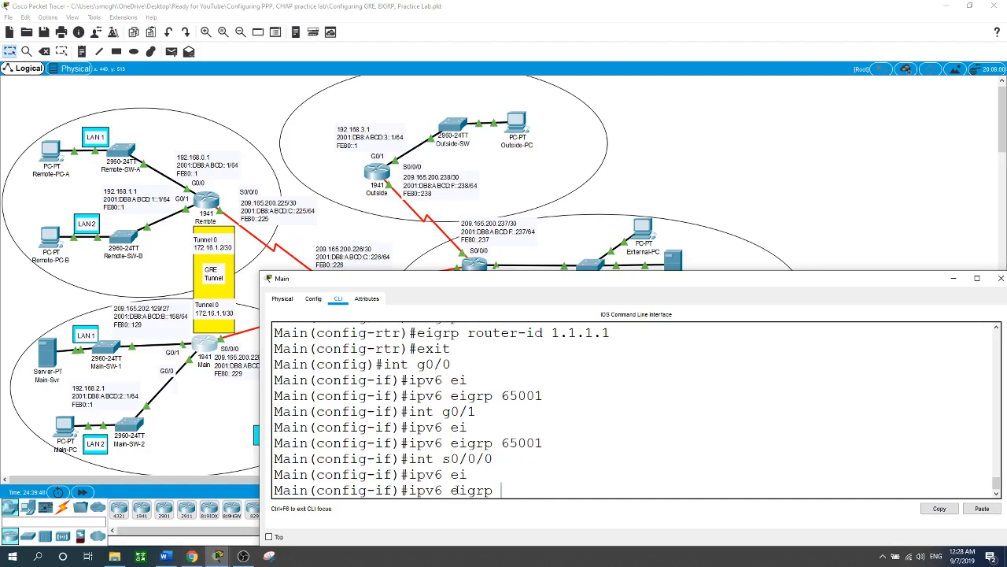
{"action": "type", "text": "65001"}
{"action": "key", "text": "Return"}
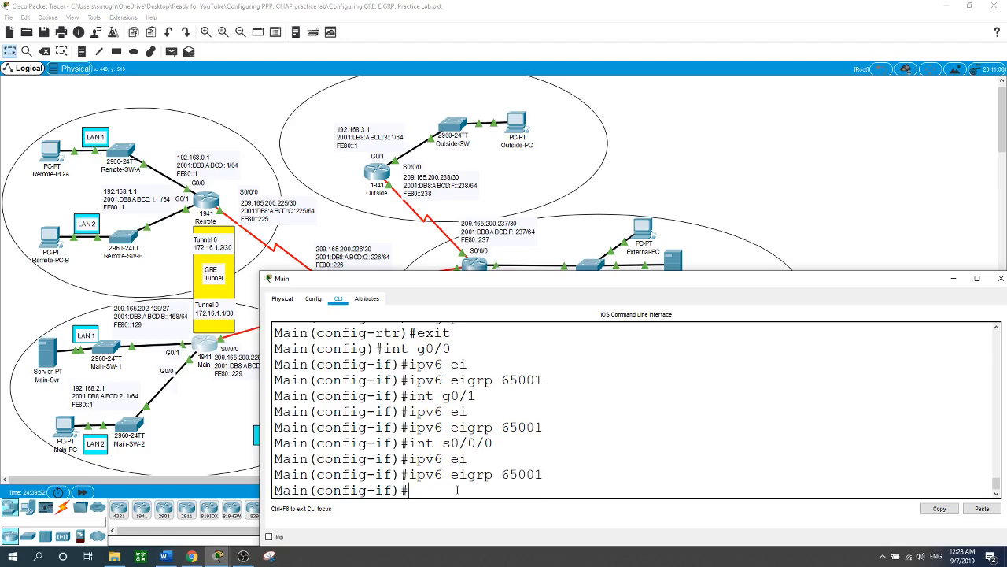
Step: Open the Outside router's command line and enter global configuration mode
{"action": "left_click", "coordinate": [768, 164]}
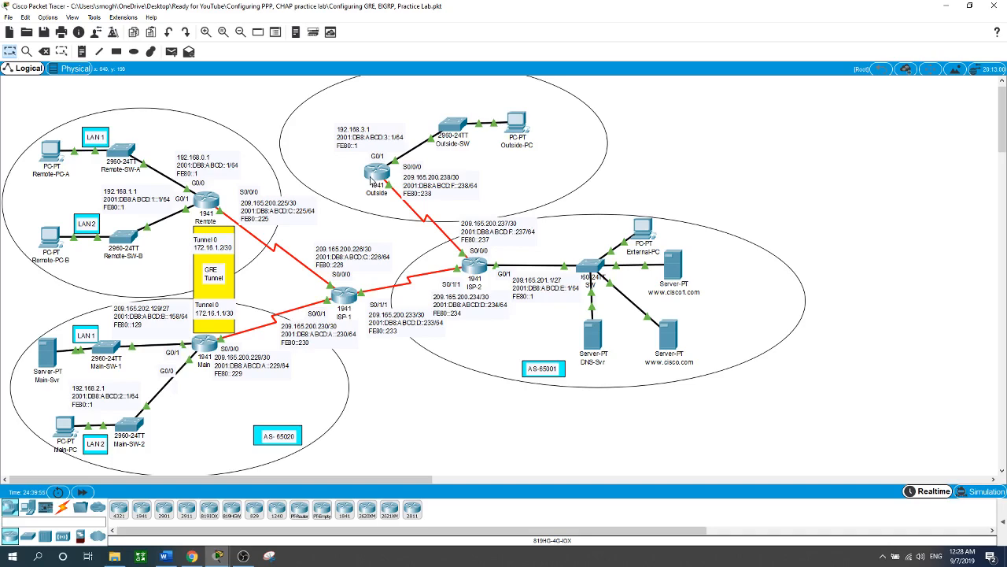
{"action": "left_click", "coordinate": [373, 176]}
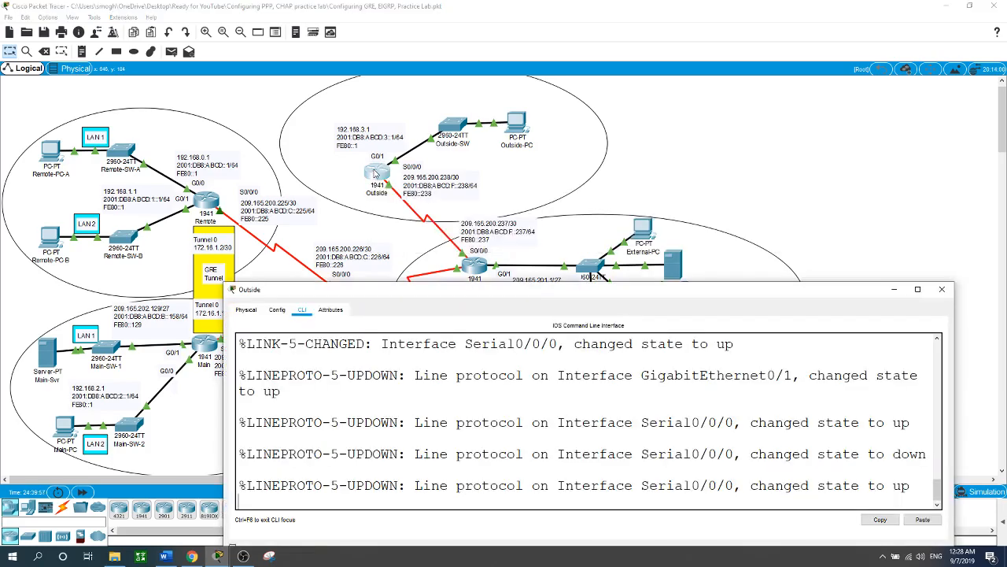
{"action": "key", "text": "Return"}
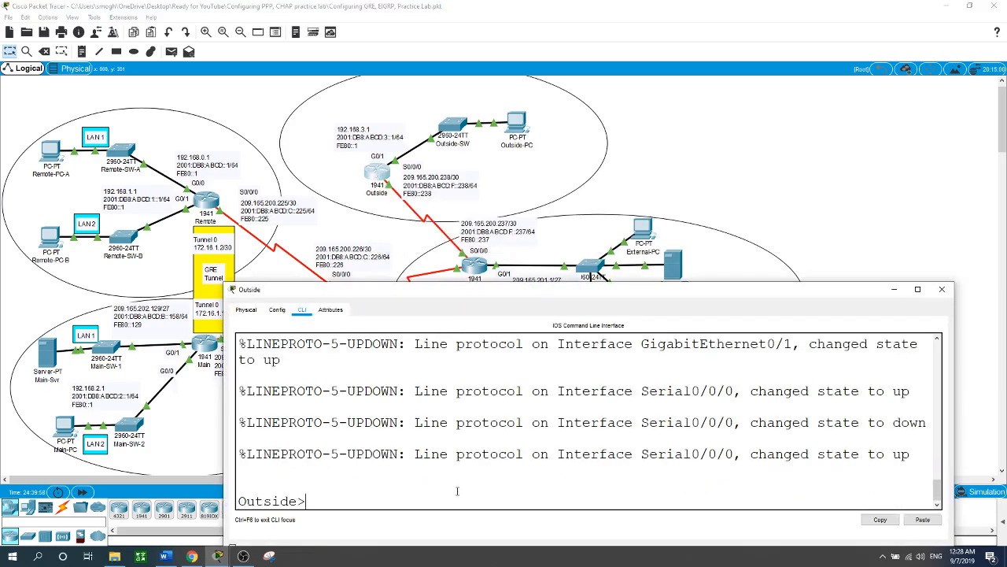
{"action": "type", "text": "en"}
{"action": "key", "text": "Return"}
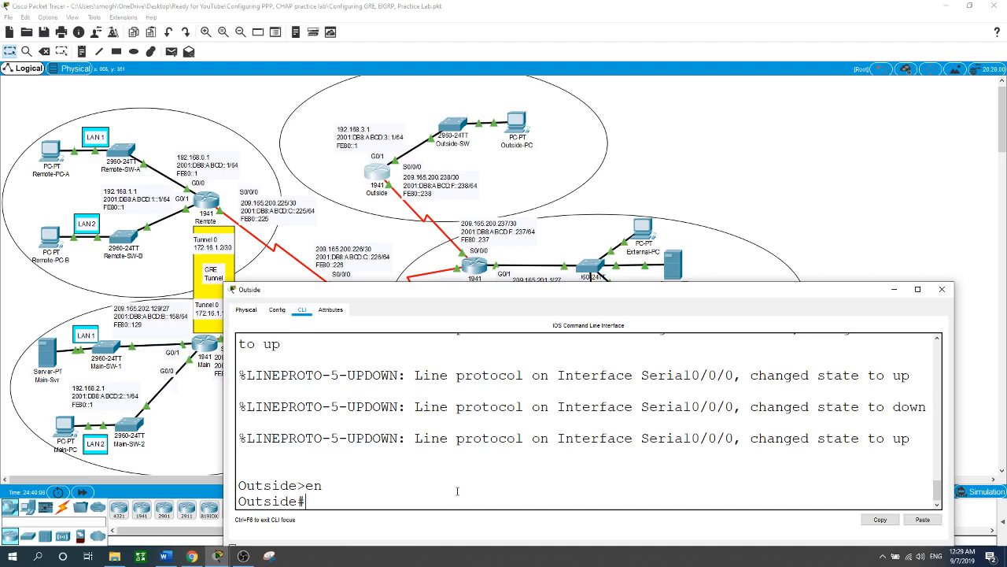
{"action": "type", "text": "conf t"}
{"action": "key", "text": "Return"}
Step: Create the local account Admin1 on Outside with privilege level 15 and enter its password
{"action": "type", "text": "use"}
{"action": "key", "text": "Tab"}
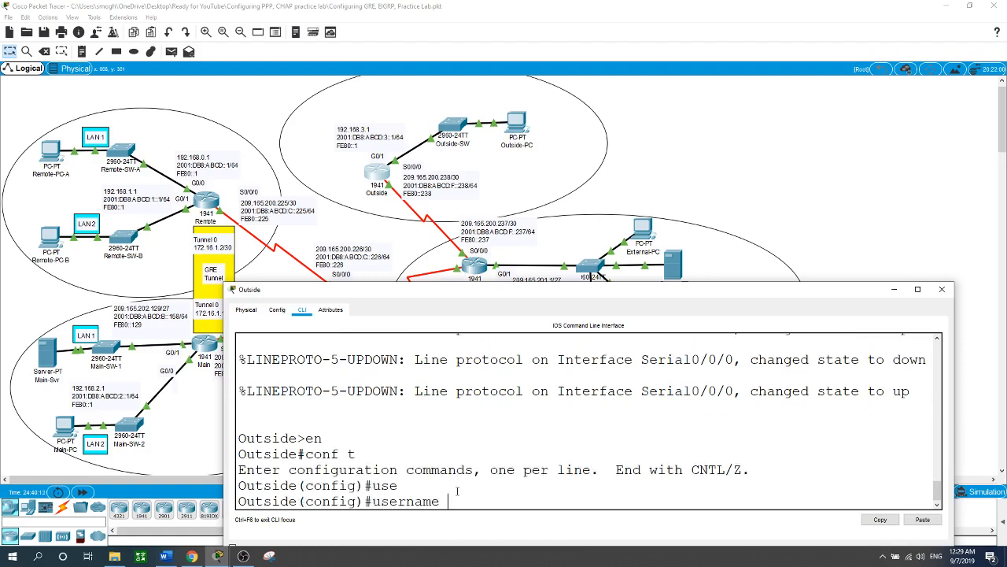
{"action": "type", "text": "Admin1 pri"}
{"action": "key", "text": "Tab"}
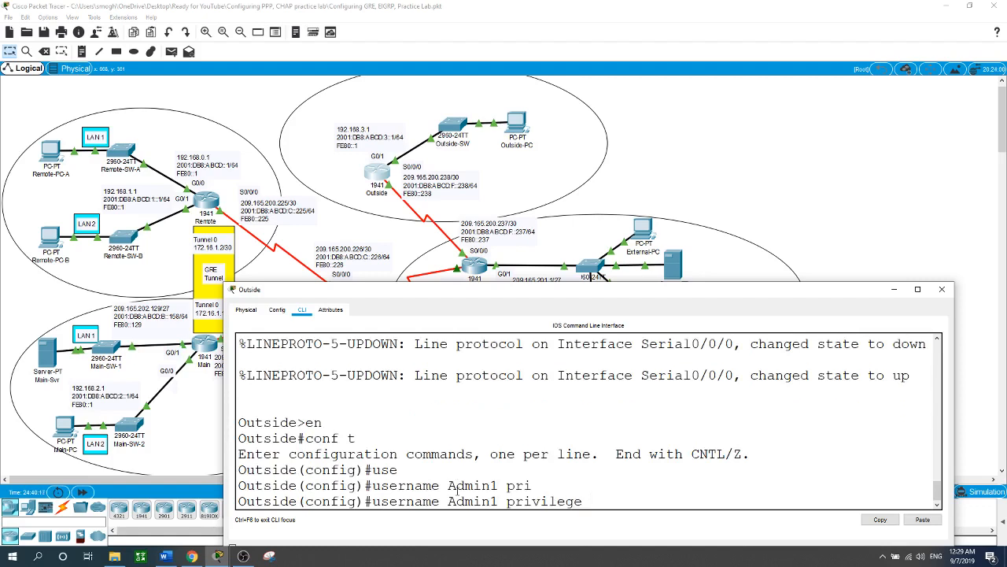
{"action": "type", "text": "15 p"}
{"action": "key", "text": "Tab"}
{"action": "type", "text": "cisco"}
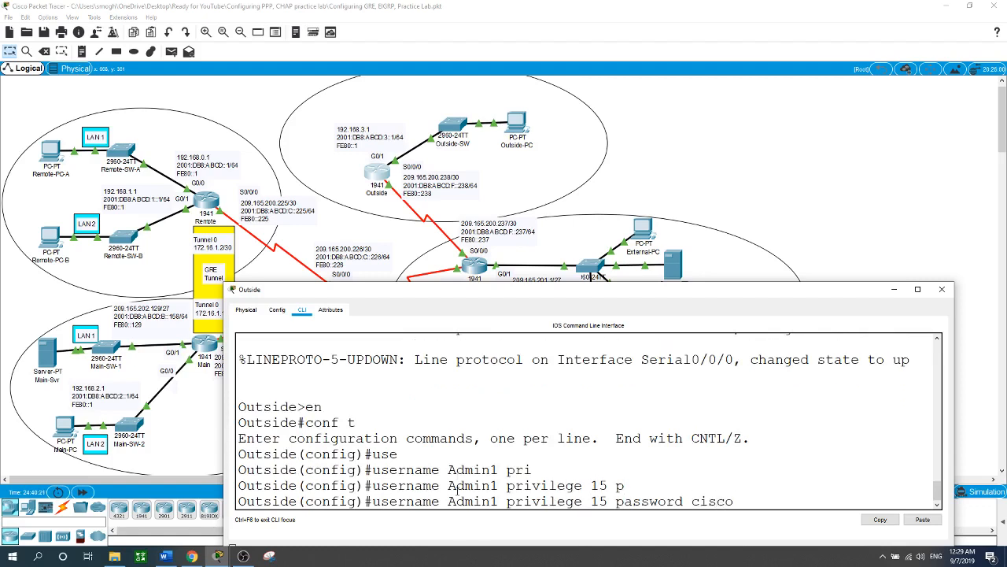
{"action": "key", "text": "Return"}
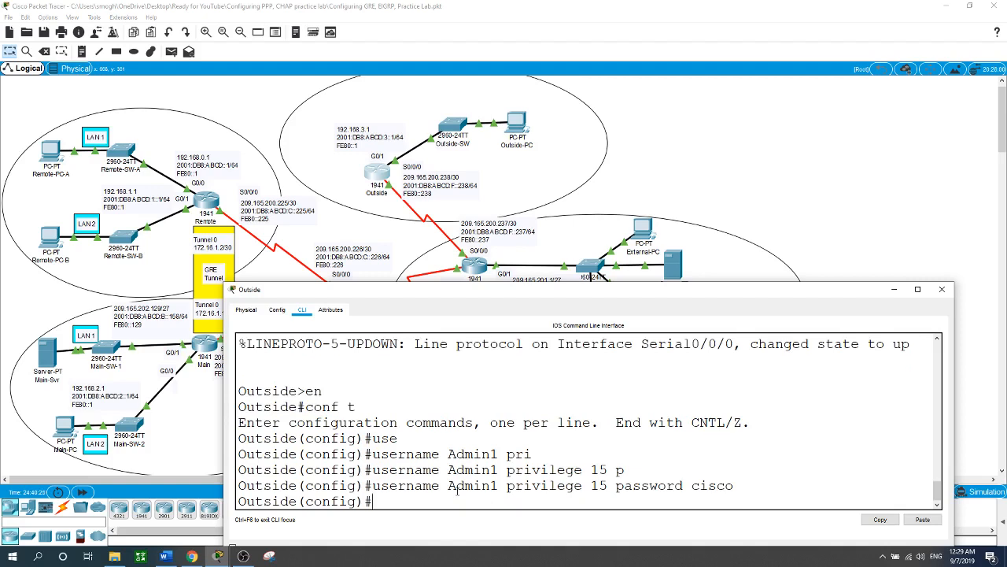
Step: Create the local account User on Outside without a privilege level and enter its password
{"action": "type", "text": "use"}
{"action": "key", "text": "Tab"}
{"action": "type", "text": "User"}
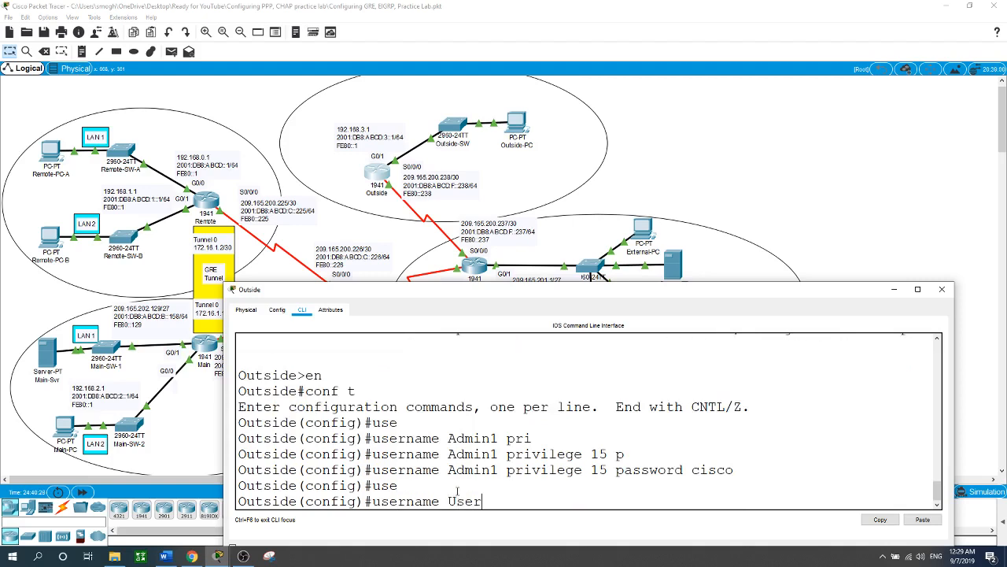
{"action": "type", "text": " p"}
{"action": "key", "text": "Tab"}
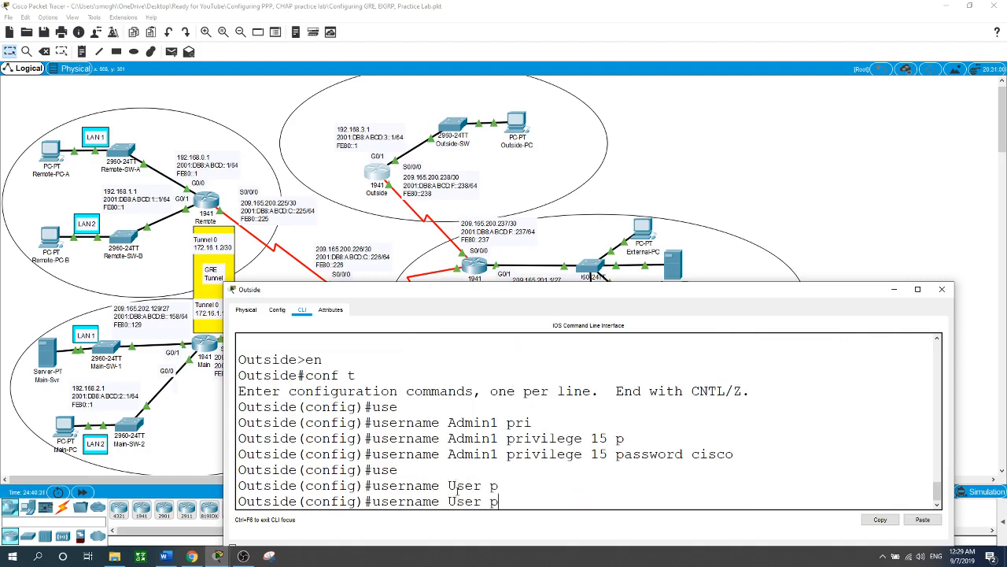
{"action": "type", "text": "as"}
{"action": "key", "text": "Tab"}
{"action": "type", "text": "cisco"}
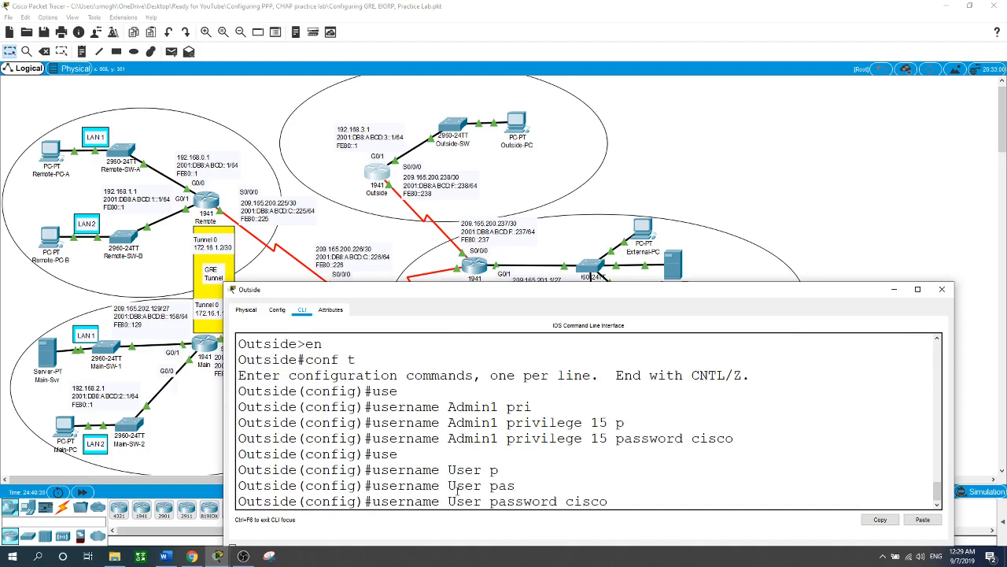
{"action": "key", "text": "Return"}
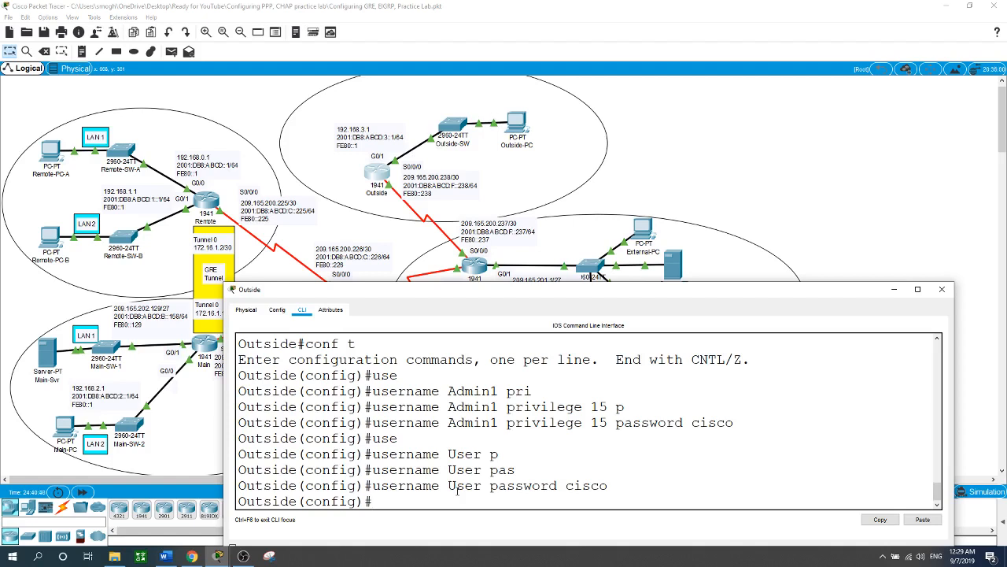
Step: Restrict incoming connections on Outside's VTY lines 0 to 4 to SSH
{"action": "type", "text": "line vty 0 4"}
{"action": "key", "text": "Return"}
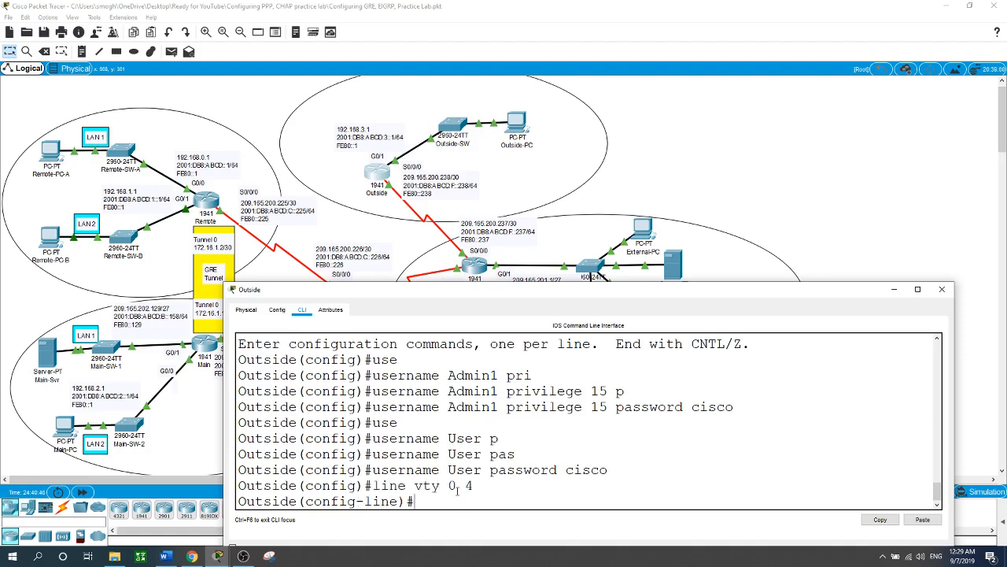
{"action": "type", "text": "tr"}
{"action": "key", "text": "Tab"}
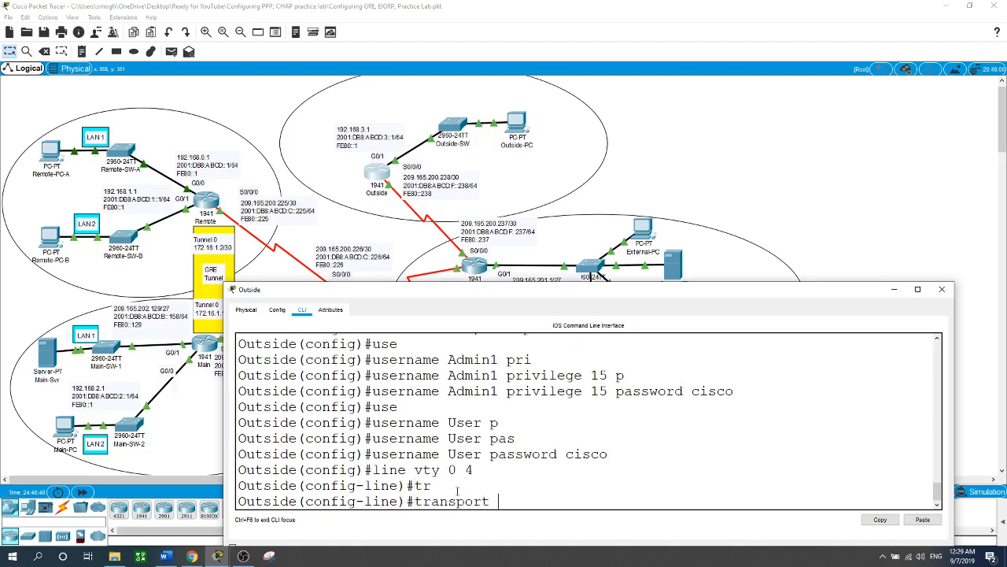
{"action": "type", "text": "in"}
{"action": "key", "text": "Tab"}
{"action": "type", "text": "ssh"}
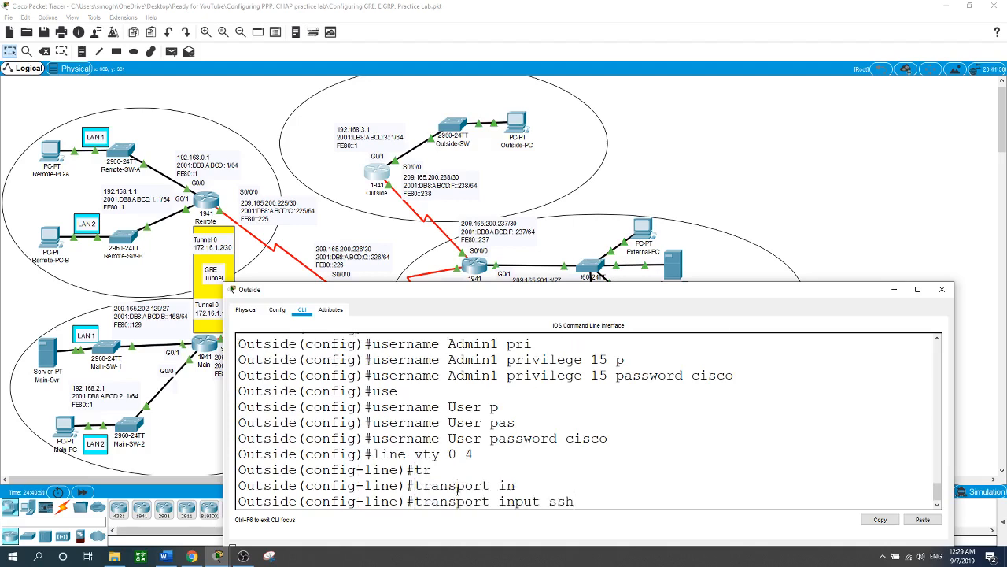
{"action": "key", "text": "Return"}
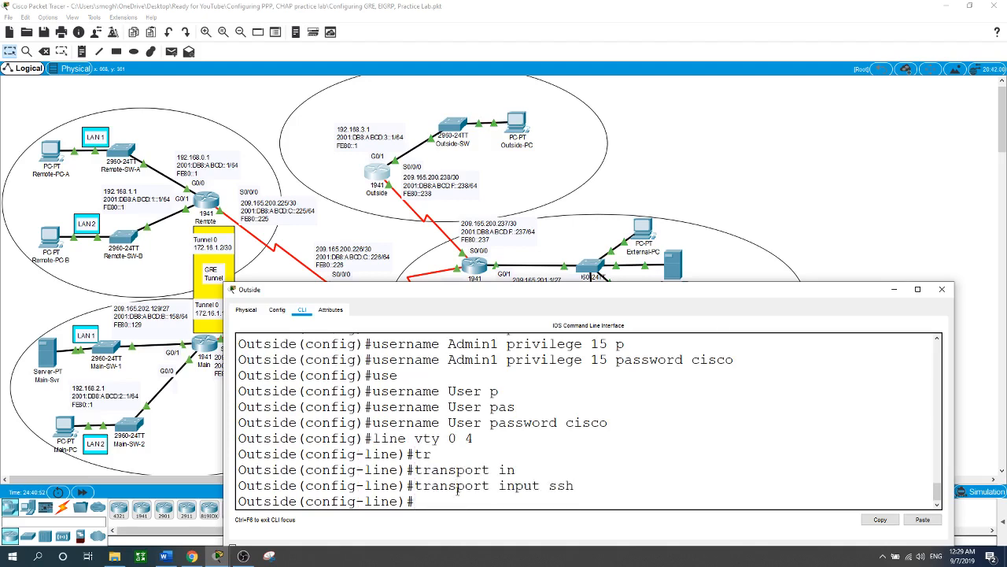
Step: Make the VTY lines authenticate against the local user accounts and leave line configuration
{"action": "type", "text": "login loc"}
{"action": "key", "text": "Tab"}
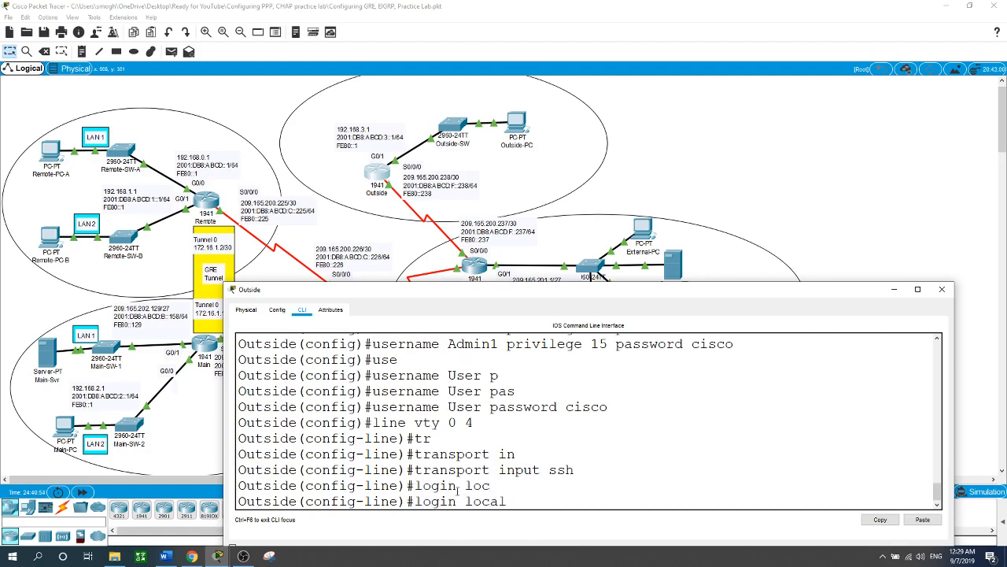
{"action": "key", "text": "Return"}
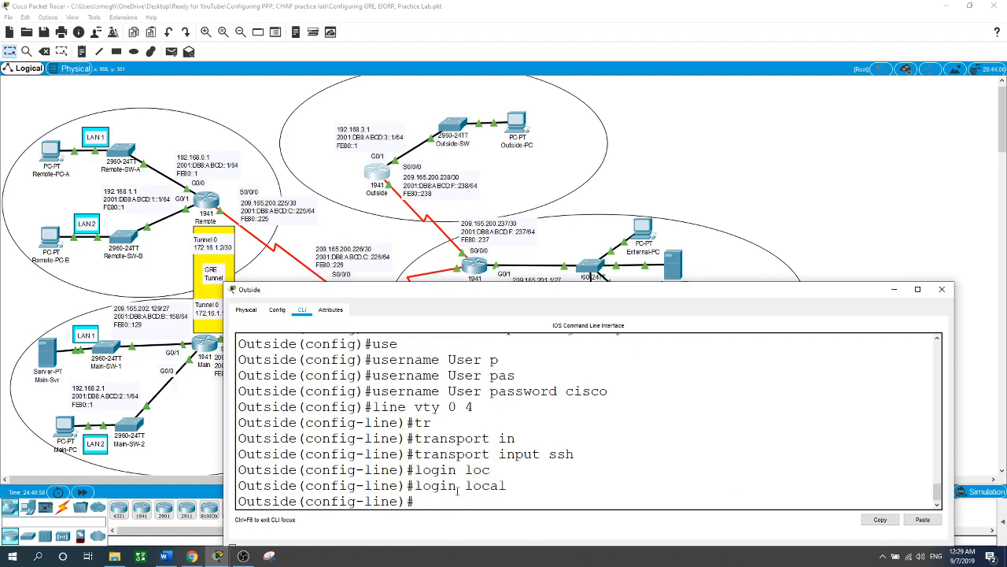
{"action": "type", "text": "exit"}
{"action": "key", "text": "Return"}
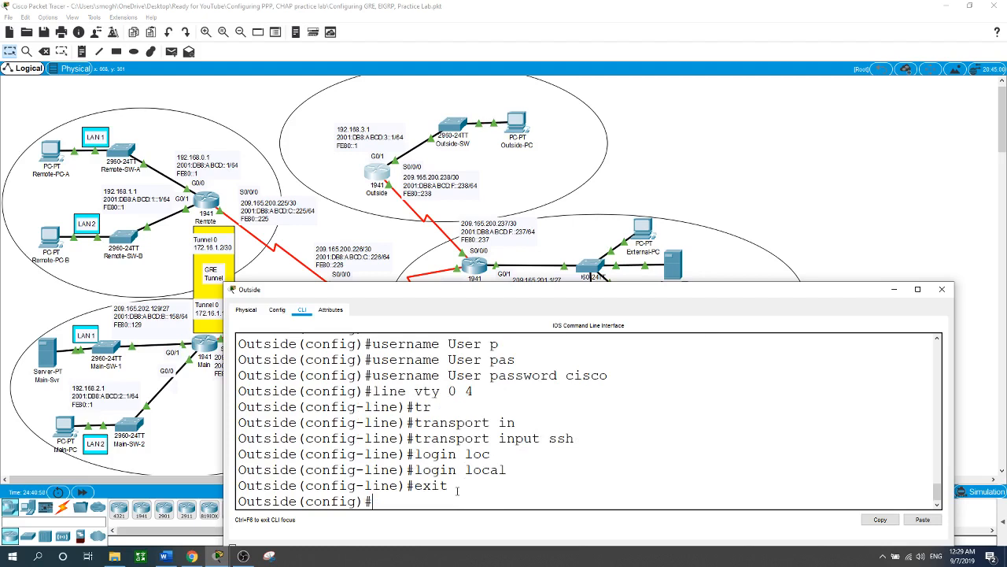
Step: Set the IP domain name on the Outside router to CompanyPrivte
{"action": "type", "text": "ip domain-n"}
{"action": "key", "text": "Tab"}
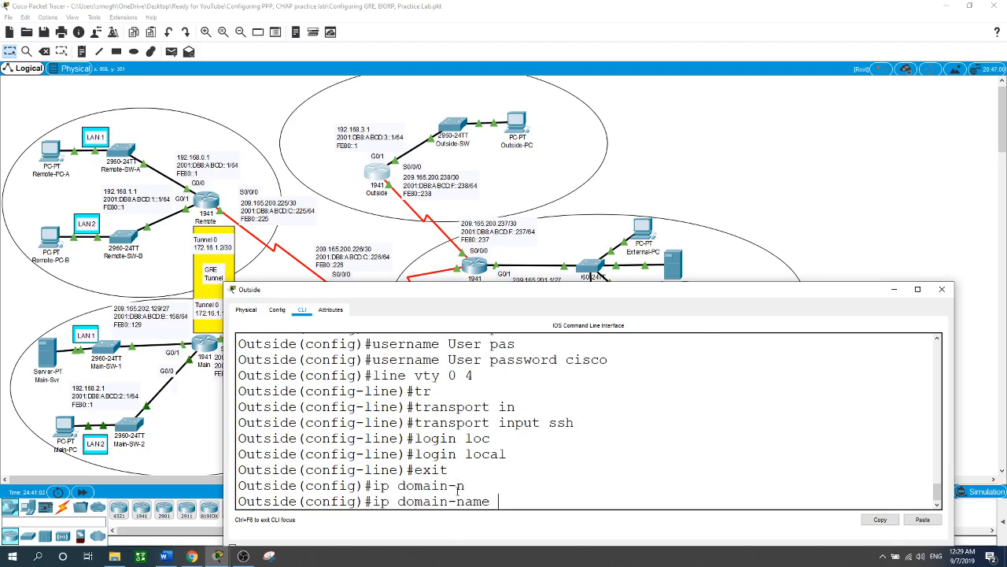
{"action": "type", "text": "CompanyPriv"}
{"action": "key", "text": "Tab"}
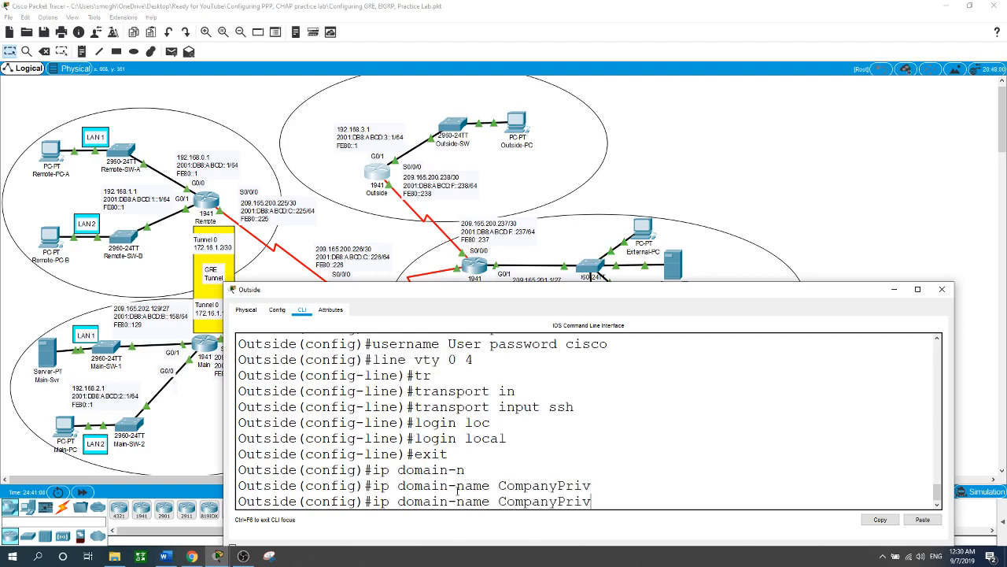
{"action": "type", "text": "te"}
{"action": "key", "text": "Return"}
Step: Generate an RSA key pair on the Outside router with a 1024-bit modulus
{"action": "type", "text": "cr"}
{"action": "key", "text": "Tab"}
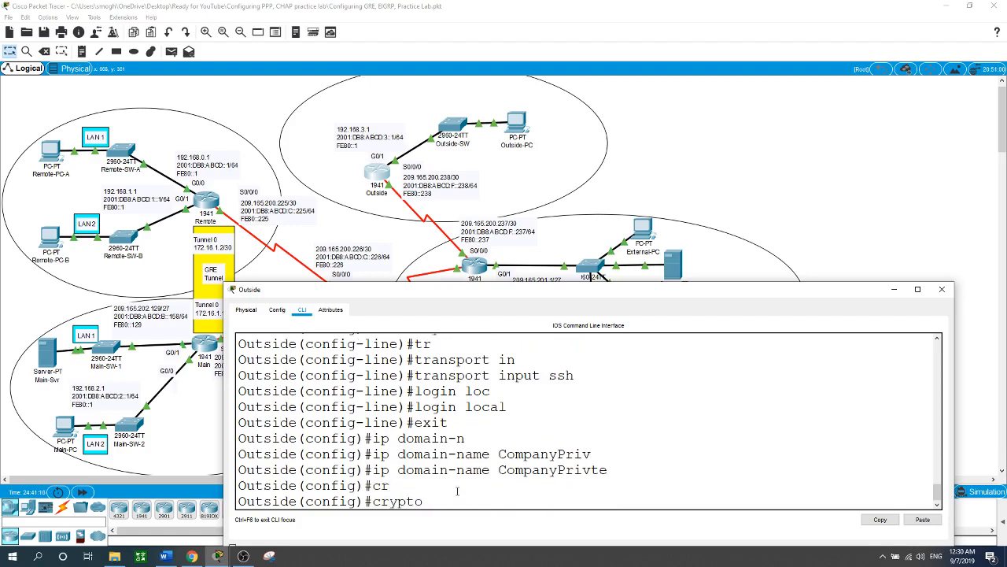
{"action": "type", "text": "ke"}
{"action": "key", "text": "Tab"}
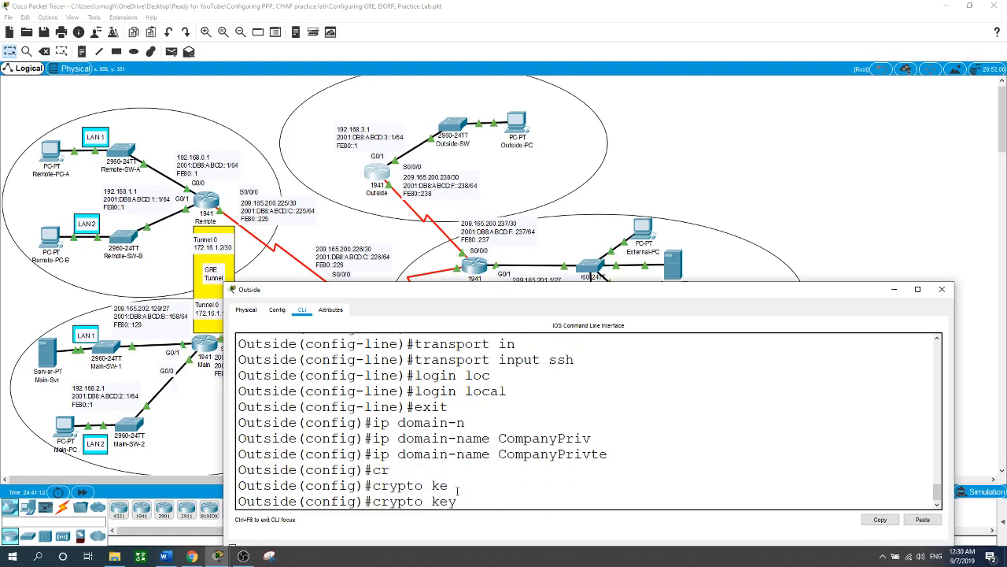
{"action": "type", "text": "ge"}
{"action": "key", "text": "Tab"}
{"action": "type", "text": "rsa"}
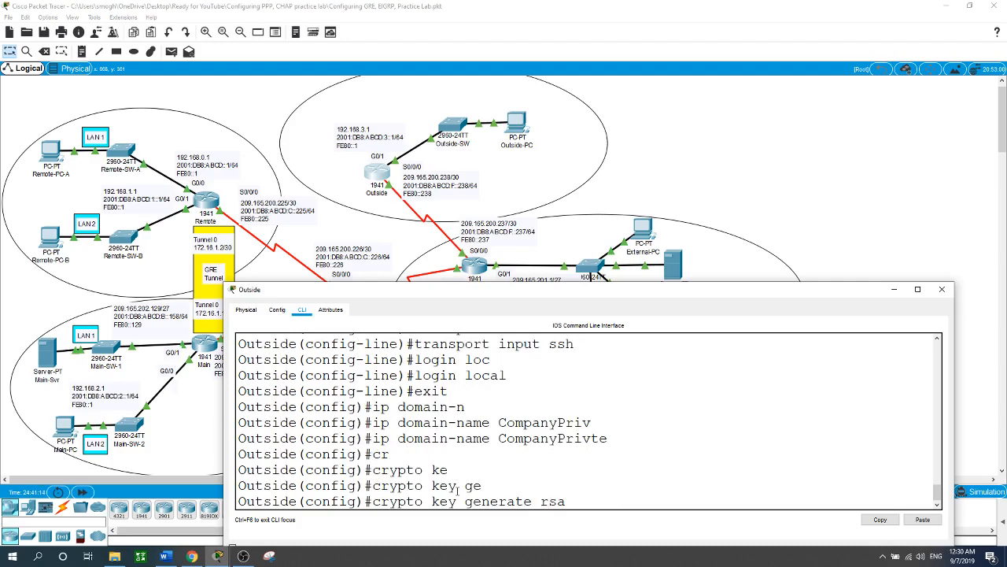
{"action": "key", "text": "Return"}
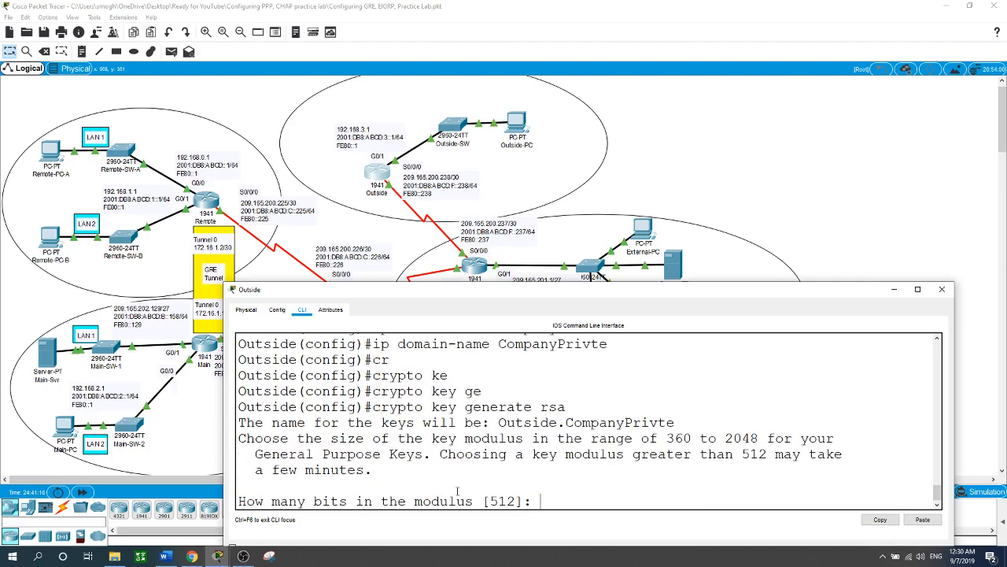
{"action": "type", "text": "1024"}
{"action": "key", "text": "Return"}
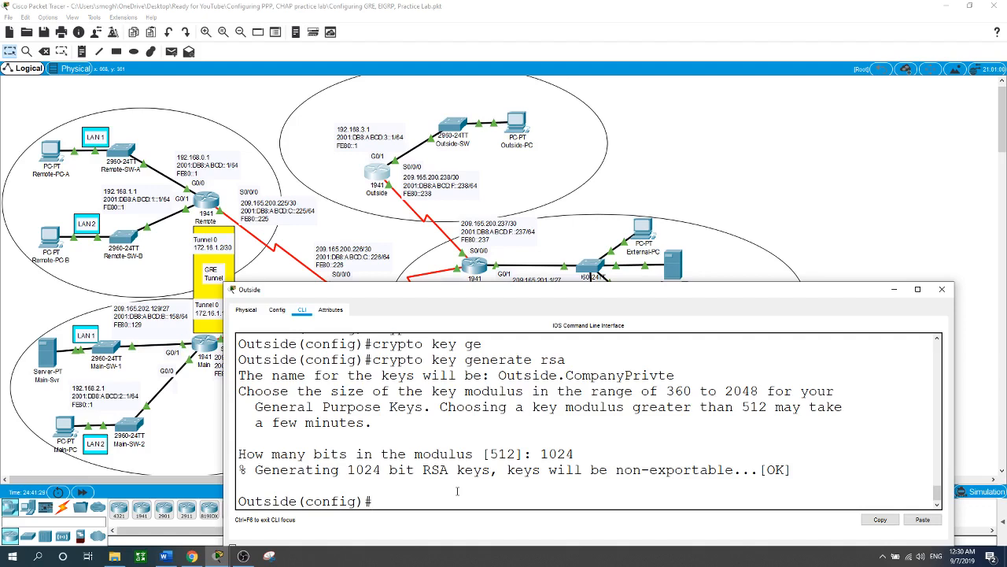
Step: Exclude addresses 192.168.3.1 through 192.168.3.9 from DHCP assignment on the Outside router
{"action": "type", "text": "ip dhcp ex"}
{"action": "key", "text": "Tab"}
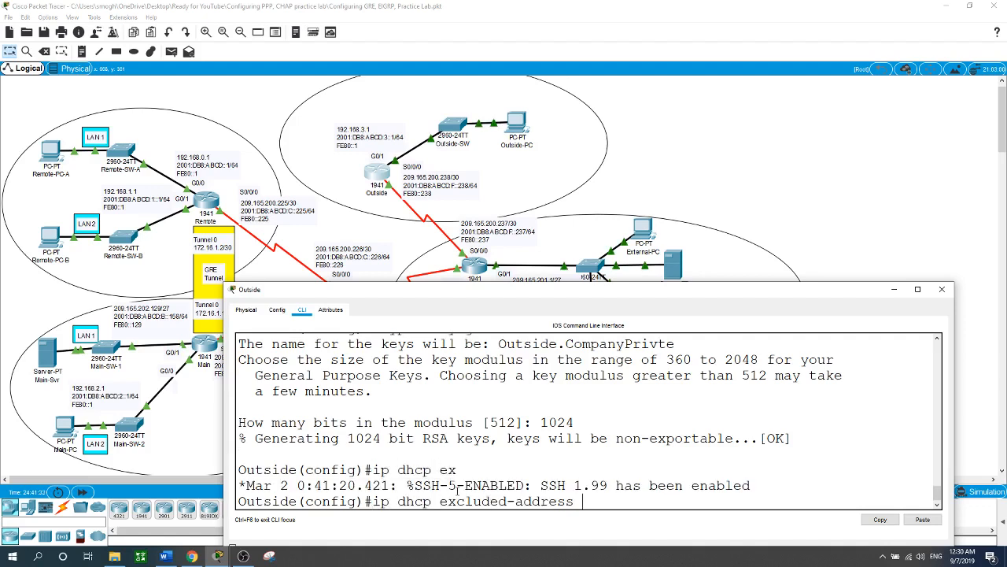
{"action": "type", "text": "192.168."}
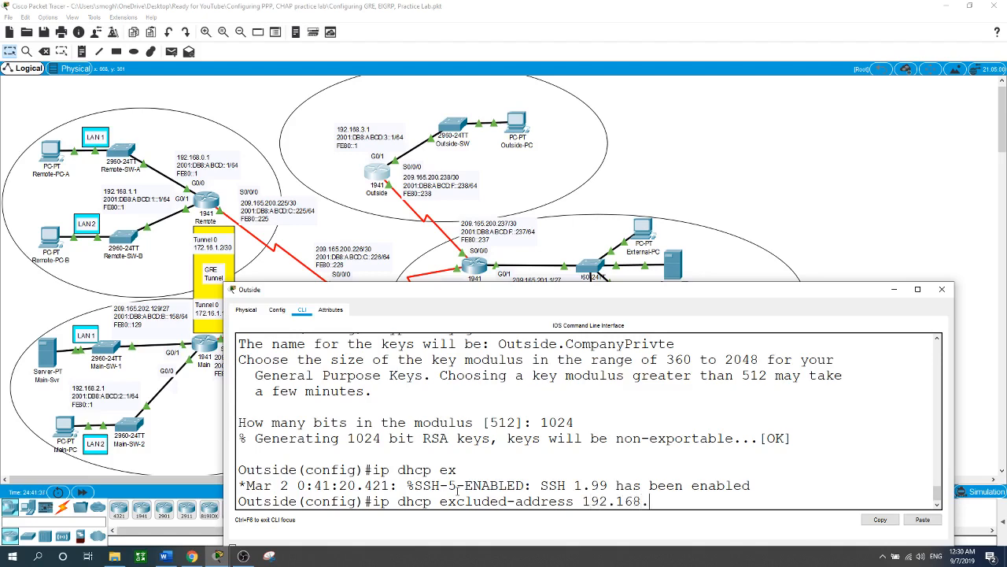
{"action": "type", "text": "3.1 192.168.3.9"}
{"action": "key", "text": "Return"}
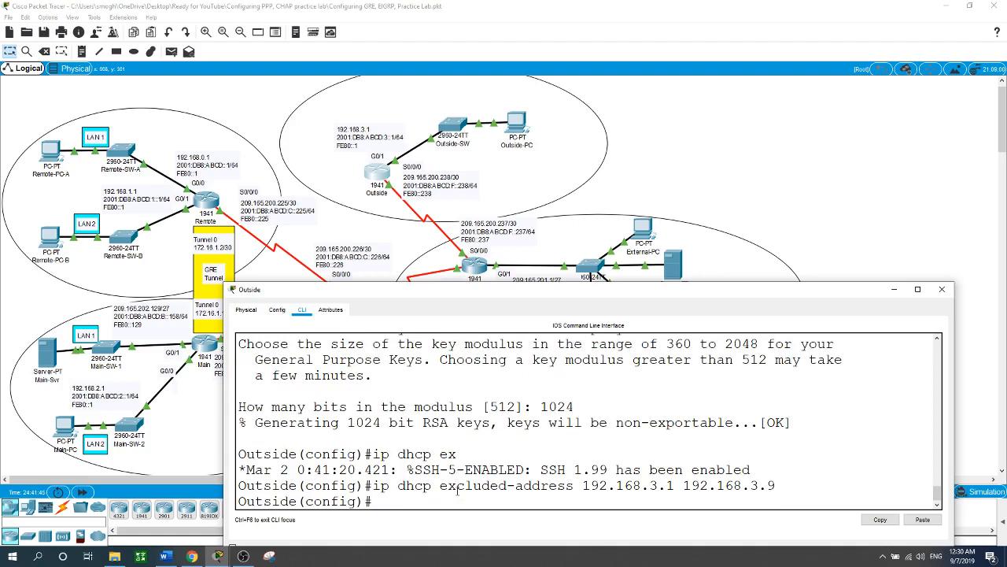
Step: Create DHCP pool G1 on Outside for network 192.168.3.0 with mask 255.255.255.0
{"action": "type", "text": "ip dhcp pool G1"}
{"action": "key", "text": "Return"}
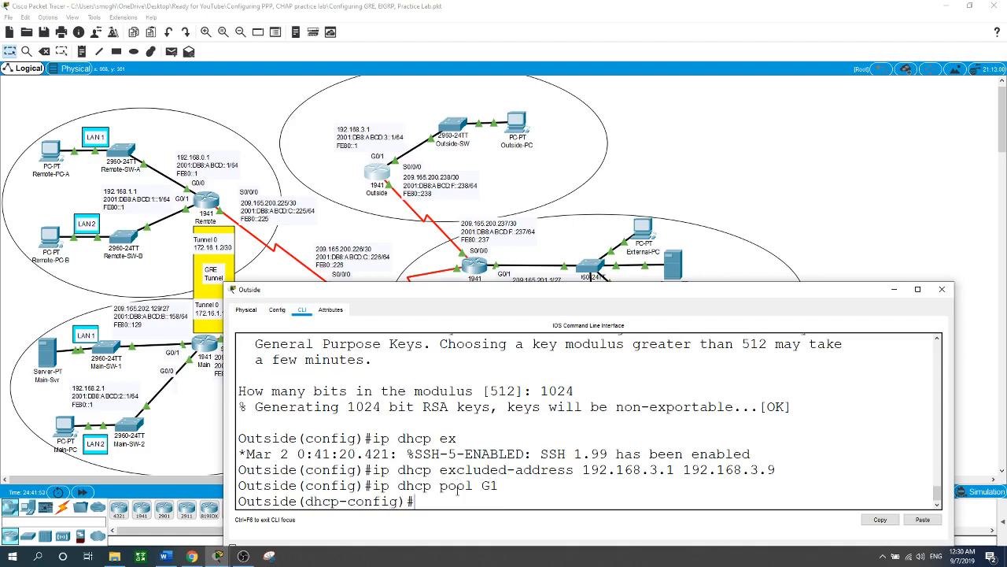
{"action": "type", "text": "ne"}
{"action": "key", "text": "Tab"}
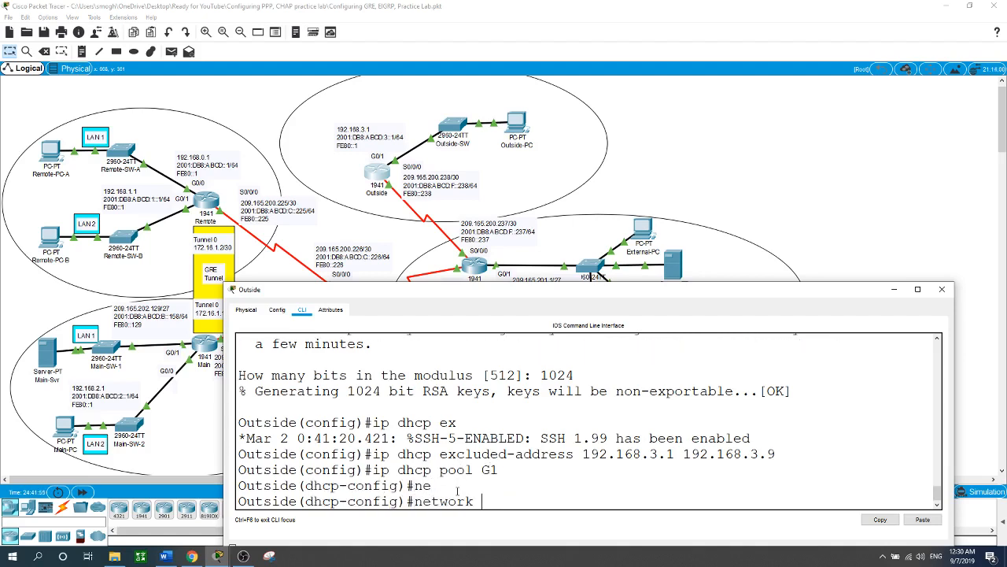
{"action": "type", "text": "192.168.3.0 255.255.25"}
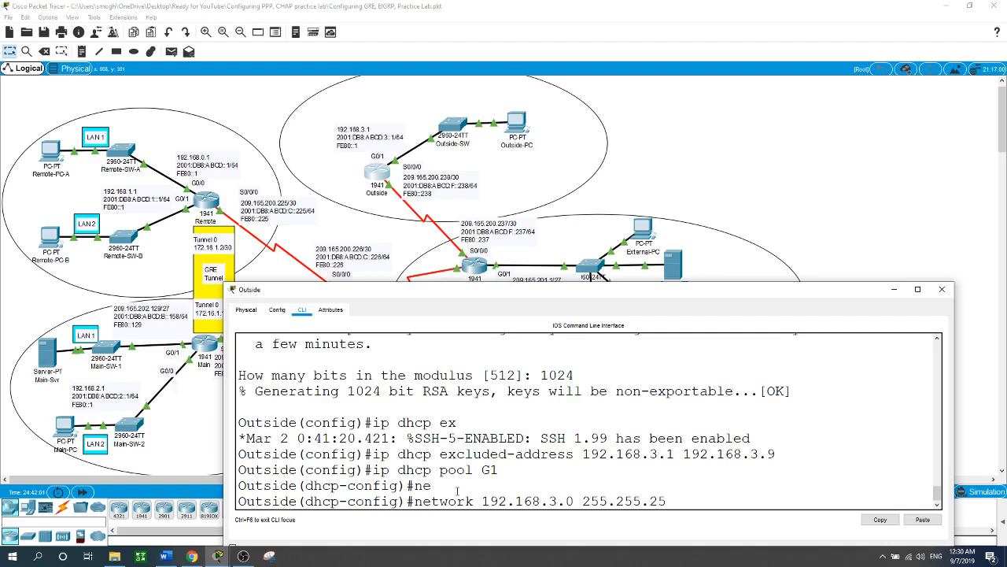
{"action": "type", "text": "5.0"}
{"action": "key", "text": "Return"}
Step: Set the default router of DHCP pool G1 to 192.168.3.1
{"action": "type", "text": "de(dhcp-config)#de"}
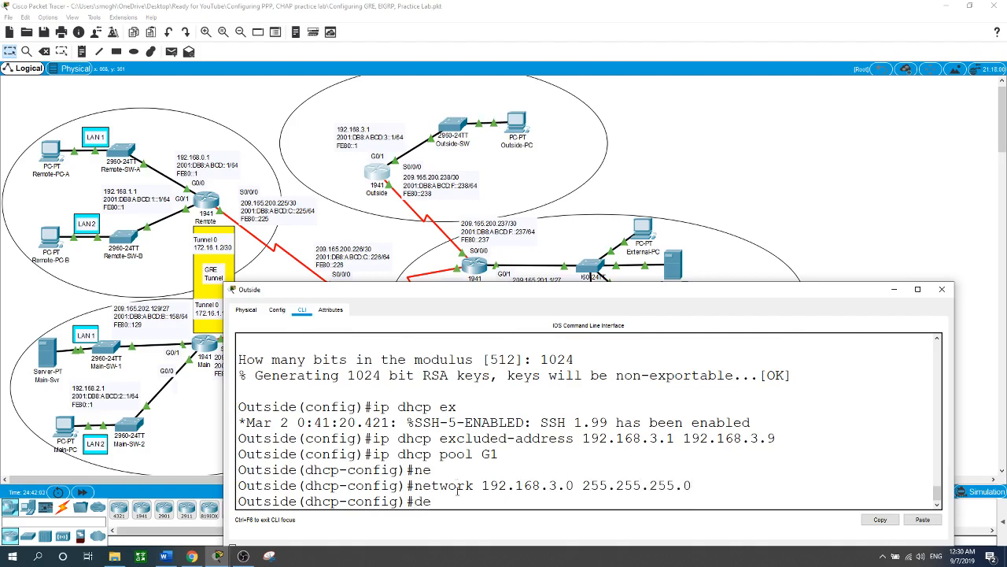
{"action": "key", "text": "Tab"}
{"action": "type", "text": "192.168.3.1"}
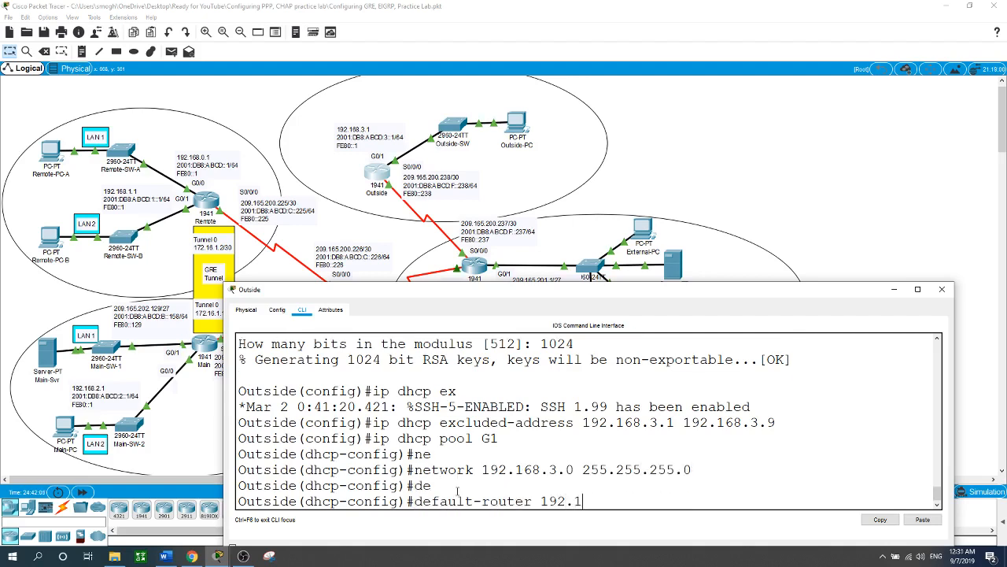
{"action": "key", "text": "Return"}
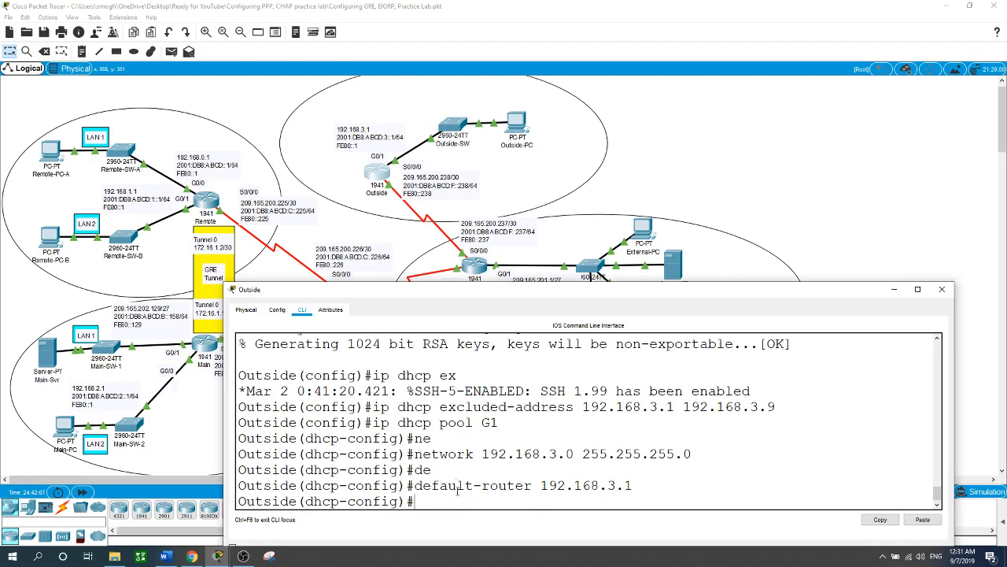
Step: Set the DNS server of DHCP pool G1 to 209.165.201.29
{"action": "type", "text": "dn"}
{"action": "key", "text": "Tab"}
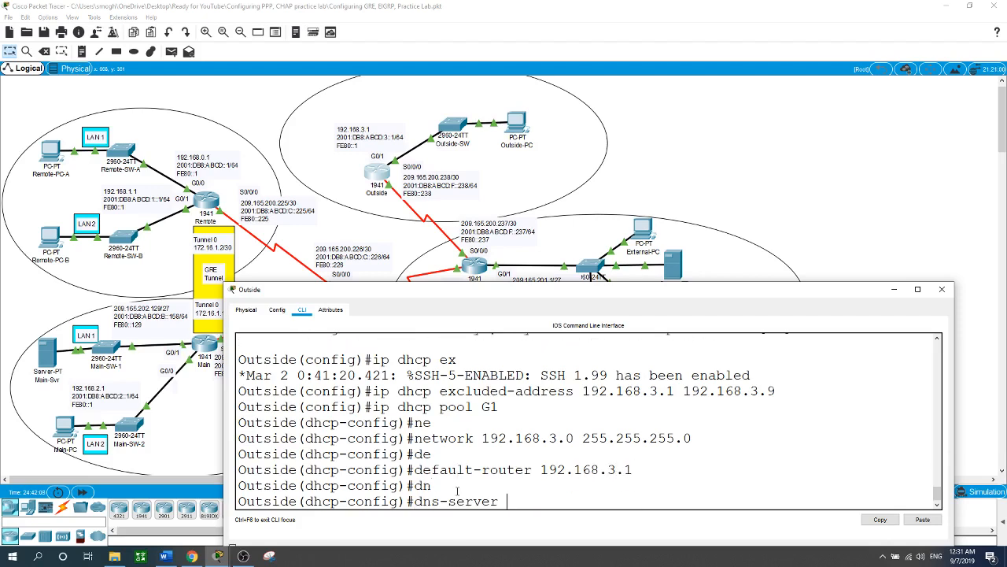
{"action": "type", "text": "209.165.201.2"}
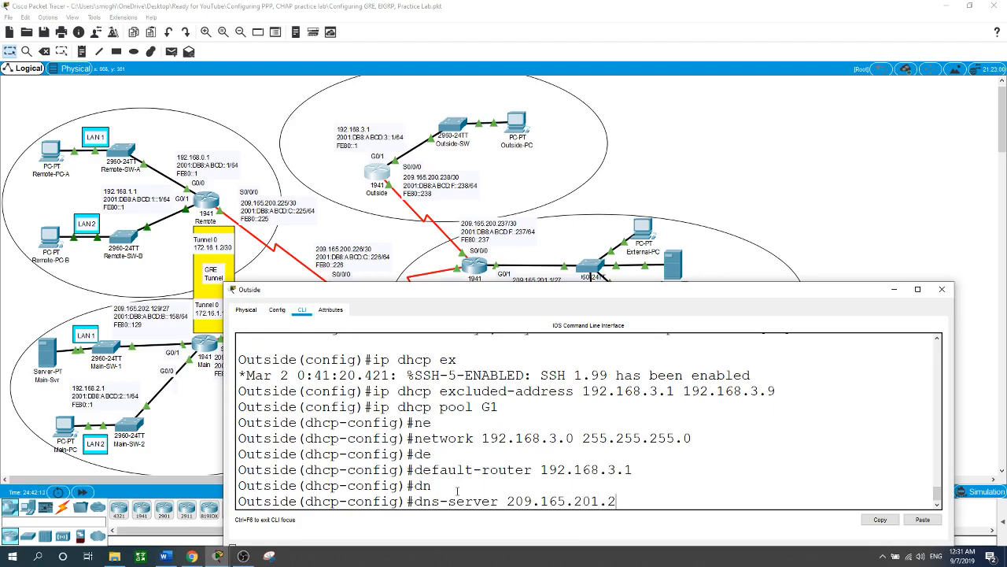
{"action": "type", "text": "9"}
{"action": "key", "text": "Return"}
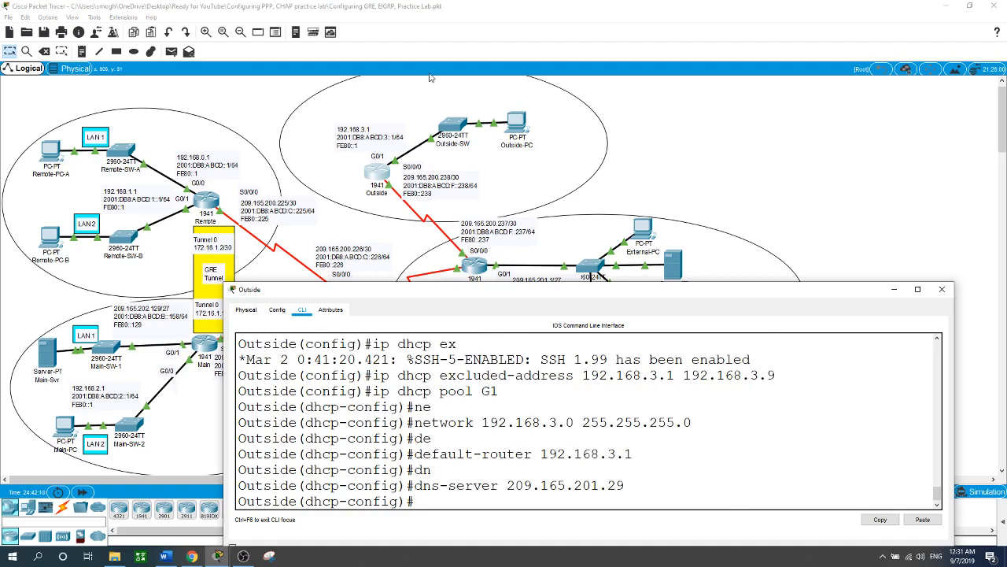
Step: Switch Outside-PC's IPv4 configuration from static to DHCP and return to the topology
{"action": "left_click", "coordinate": [516, 132]}
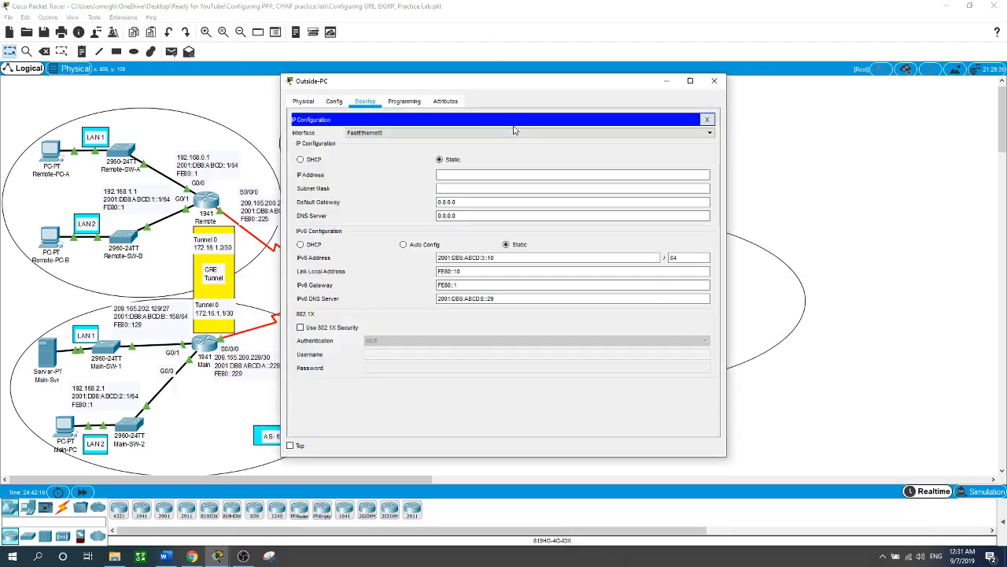
{"action": "left_click", "coordinate": [300, 161]}
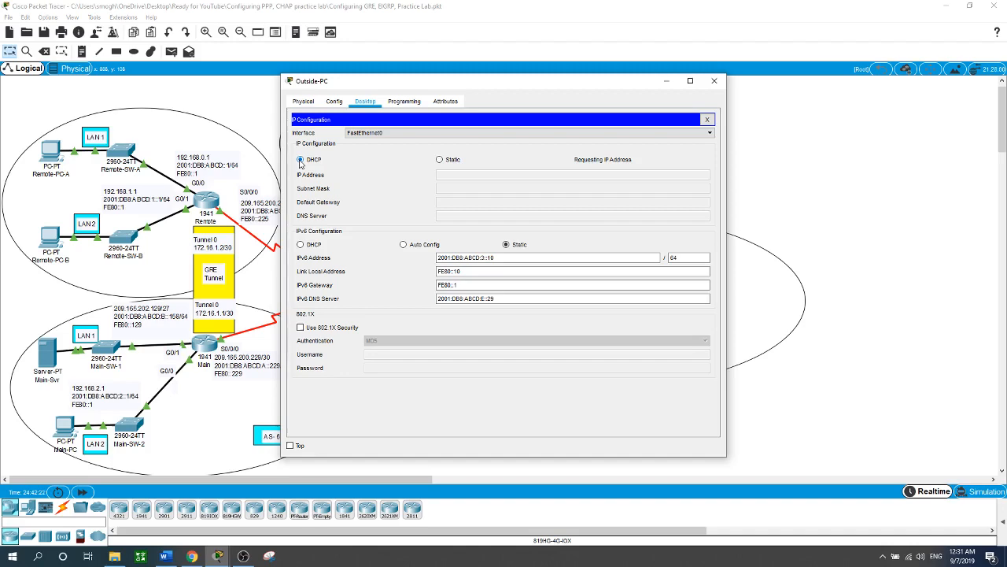
{"action": "left_click", "coordinate": [826, 190]}
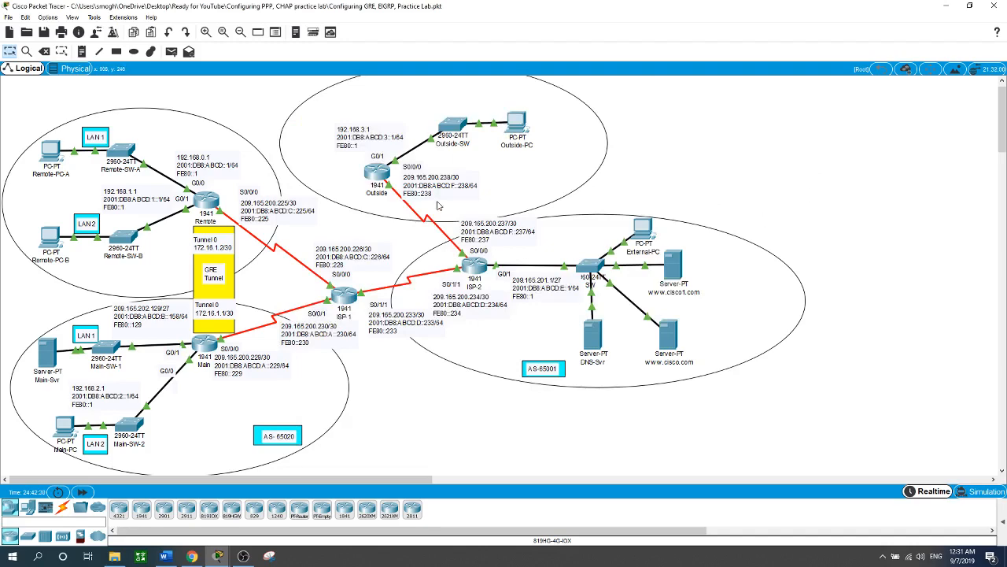
Step: Reopen the Outside router's command line and leave the DHCP pool configuration
{"action": "left_click", "coordinate": [379, 175]}
{"action": "type", "text": "exit"}
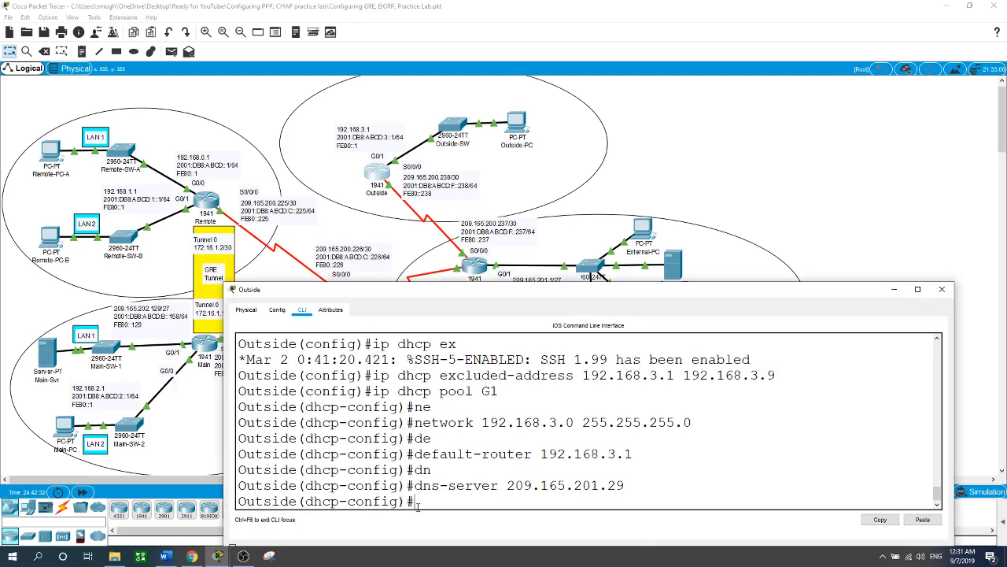
{"action": "key", "text": "Return"}
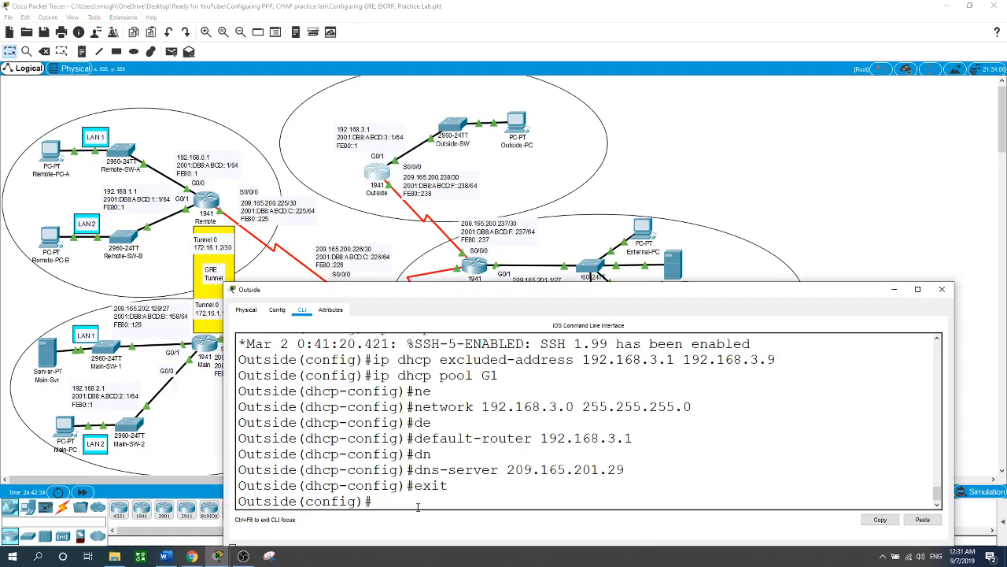
Step: Configure NAT overload on Outside, translating inside sources from access list 1 through interface s0/0/0
{"action": "type", "text": "ip nat ins"}
{"action": "key", "text": "Tab"}
{"action": "type", "text": "so"}
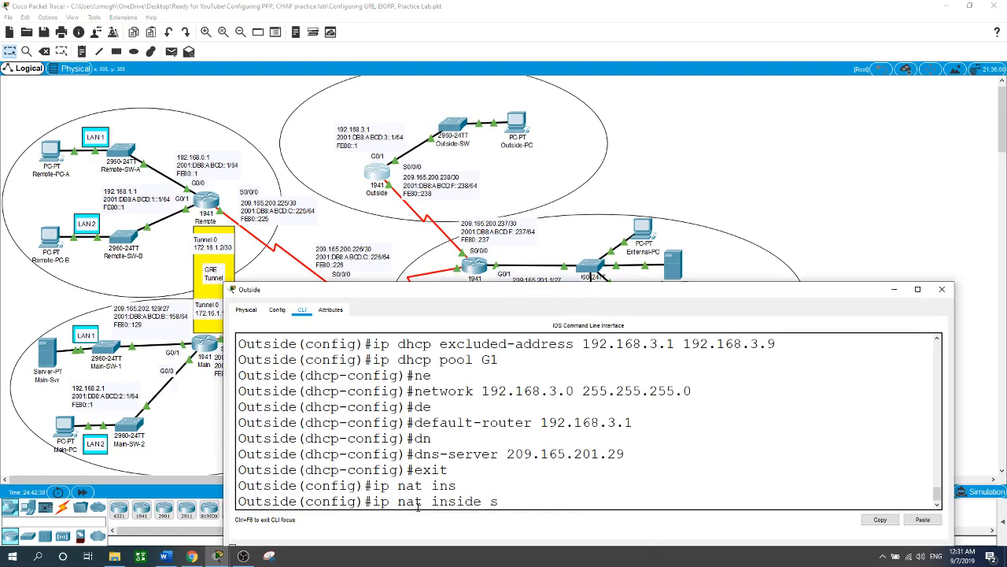
{"action": "key", "text": "Tab"}
{"action": "type", "text": "li"}
{"action": "key", "text": "Tab"}
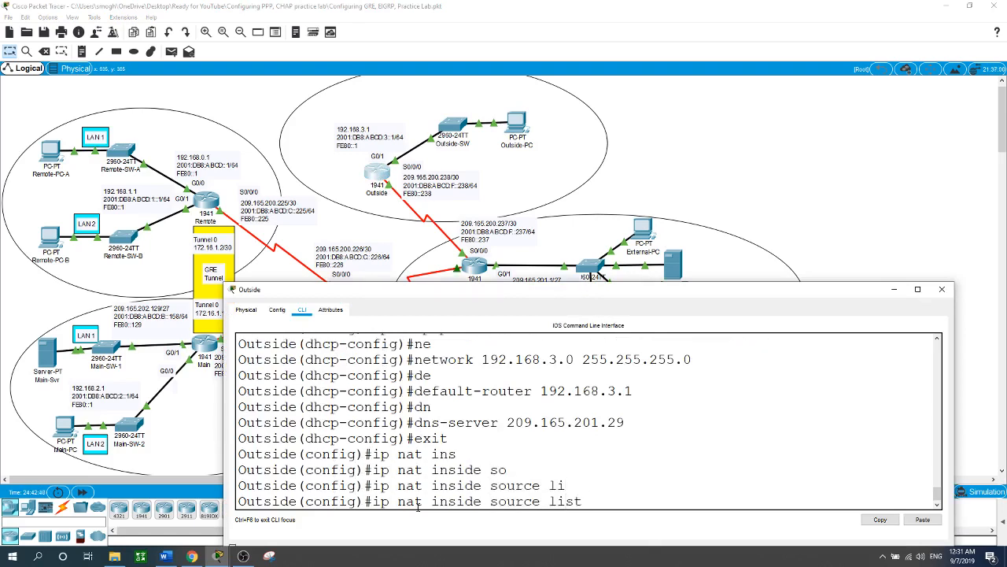
{"action": "type", "text": "1 in"}
{"action": "key", "text": "Tab"}
{"action": "type", "text": "s"}
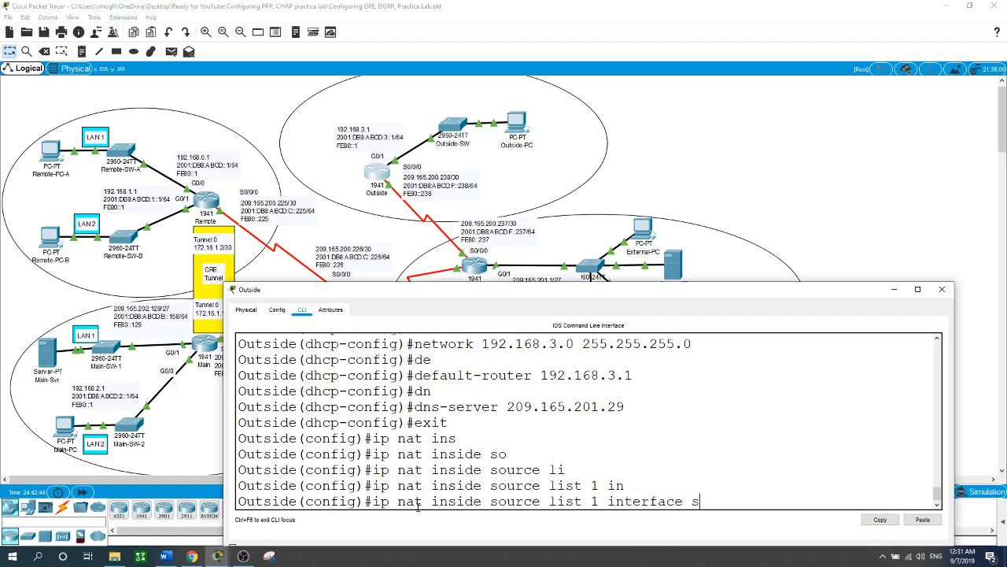
{"action": "type", "text": "0/0/0 ov"}
{"action": "key", "text": "Tab"}
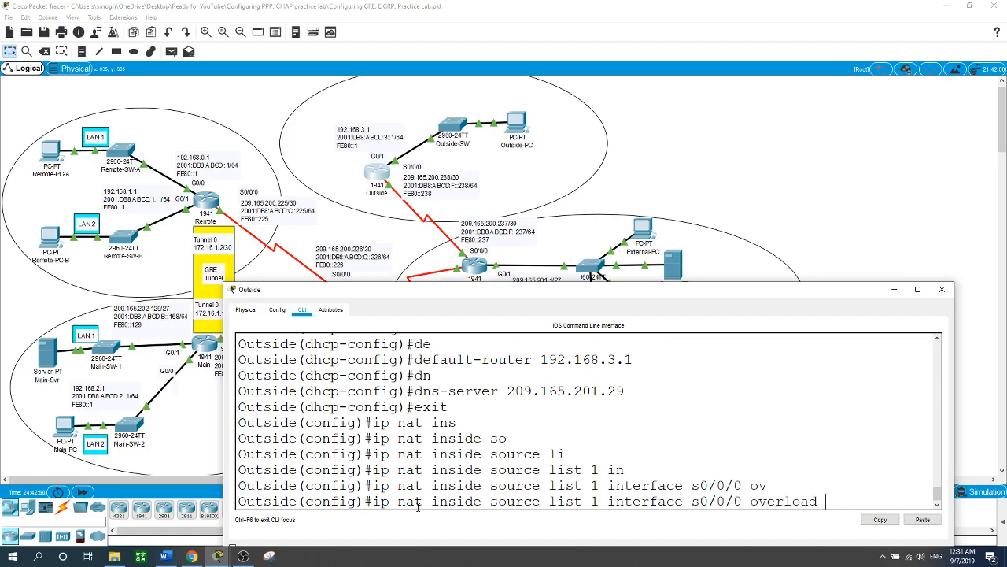
{"action": "key", "text": "Return"}
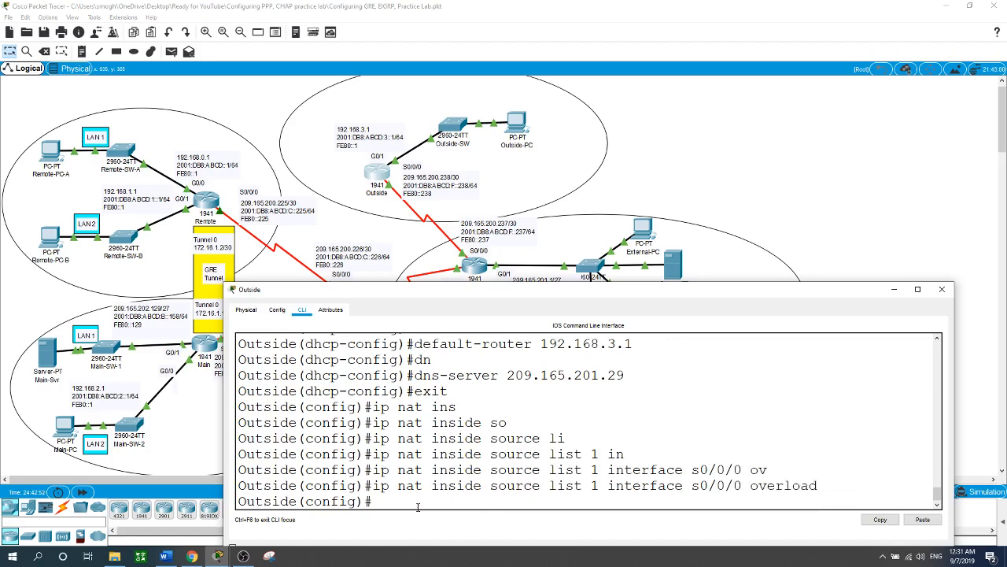
Step: Mark Outside's interface g0/1 as the NAT inside interface
{"action": "type", "text": "int g0/1"}
{"action": "key", "text": "Return"}
{"action": "type", "text": "in"}
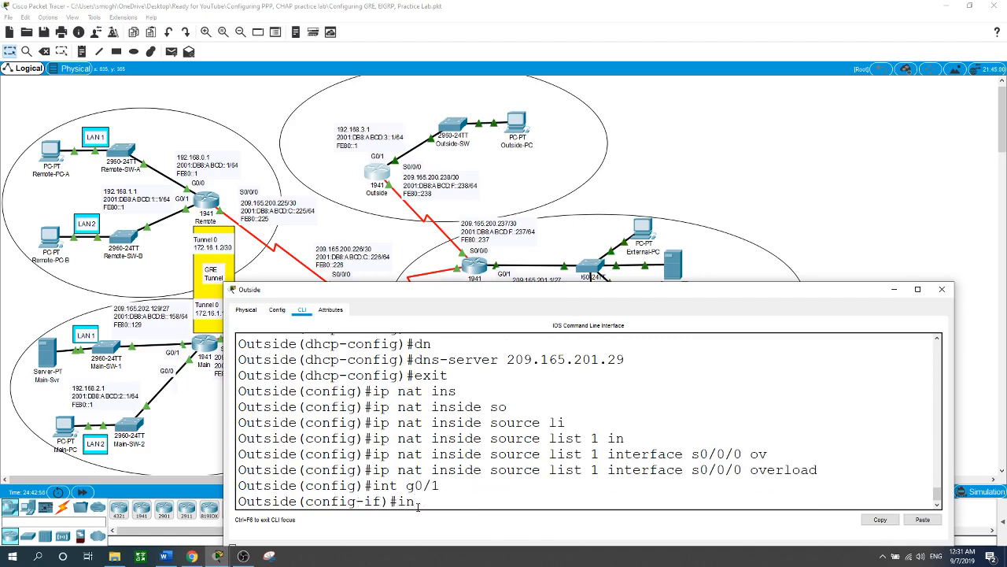
{"action": "key", "text": "BackSpace"}
{"action": "type", "text": "p na"}
{"action": "key", "text": "Tab"}
{"action": "type", "text": "ins"}
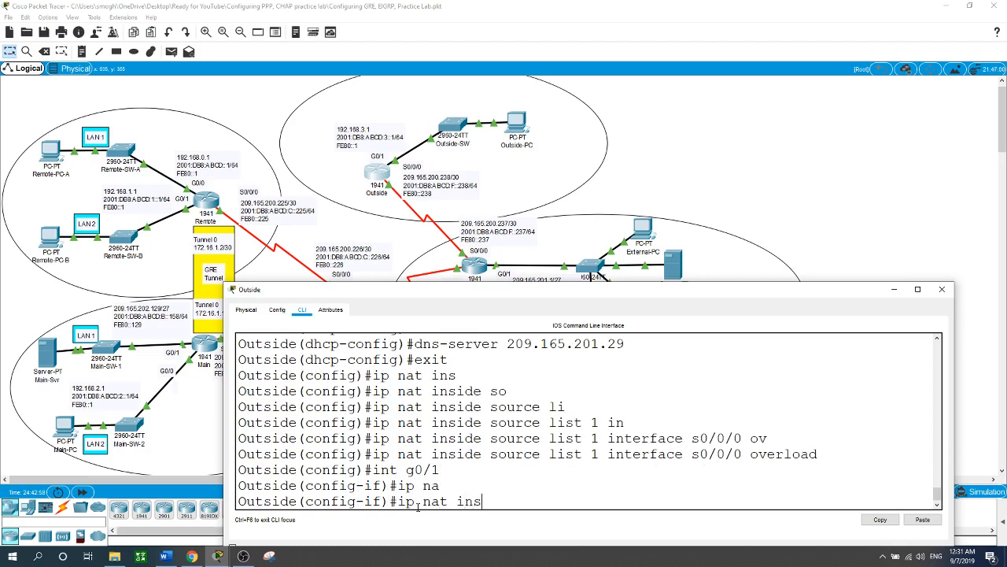
{"action": "key", "text": "Tab"}
{"action": "key", "text": "Return"}
Step: Mark Outside's interface s0/0/0 as the NAT outside interface and leave interface configuration
{"action": "type", "text": "int s0/0/0"}
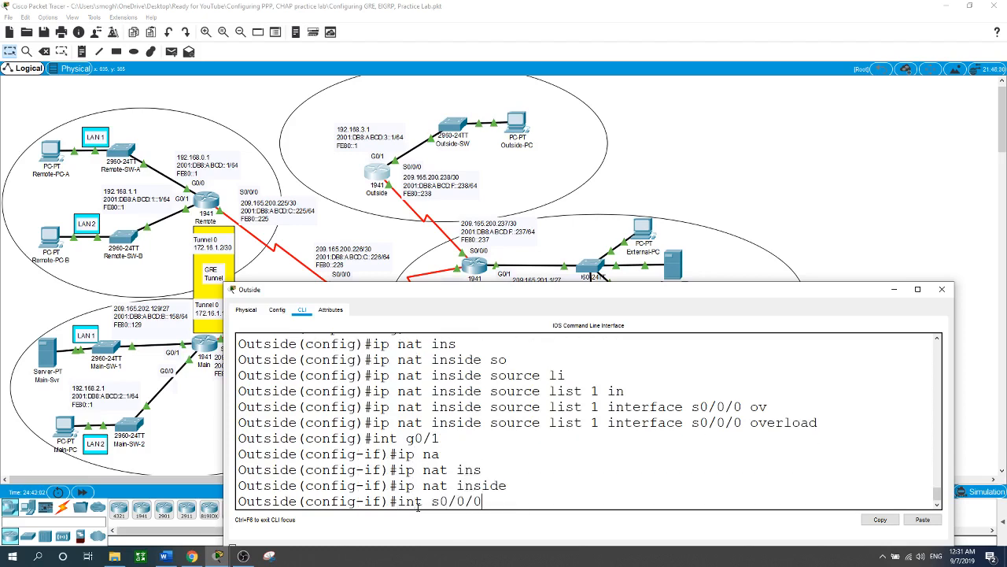
{"action": "key", "text": "Return"}
{"action": "type", "text": "ip nat"}
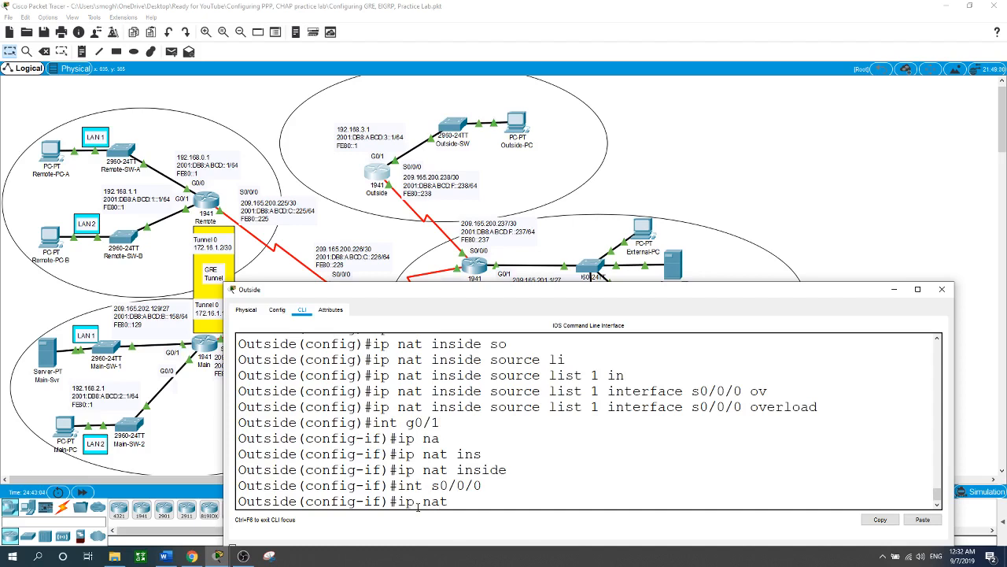
{"action": "key", "text": "Tab"}
{"action": "type", "text": "out"}
{"action": "key", "text": "Tab"}
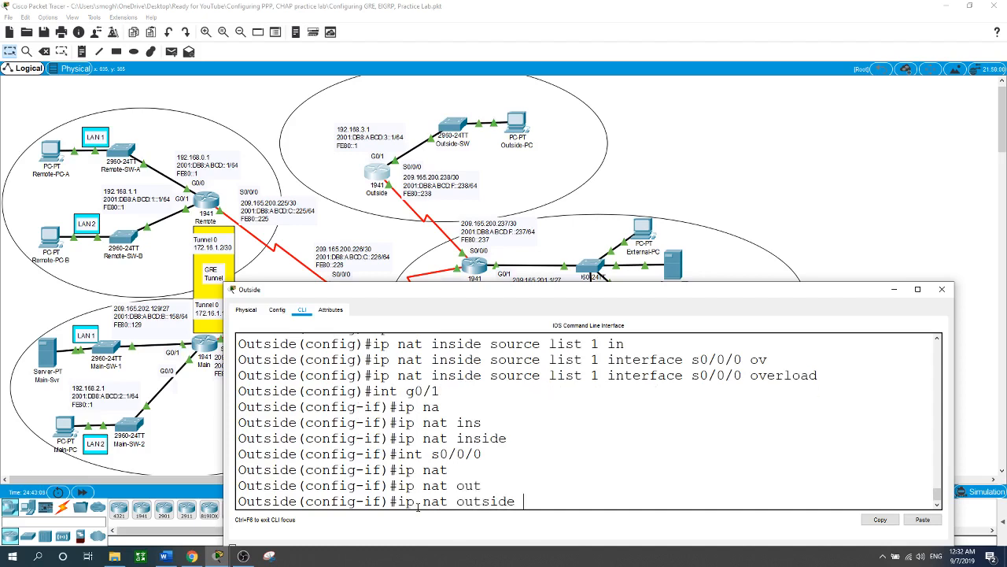
{"action": "key", "text": "Return"}
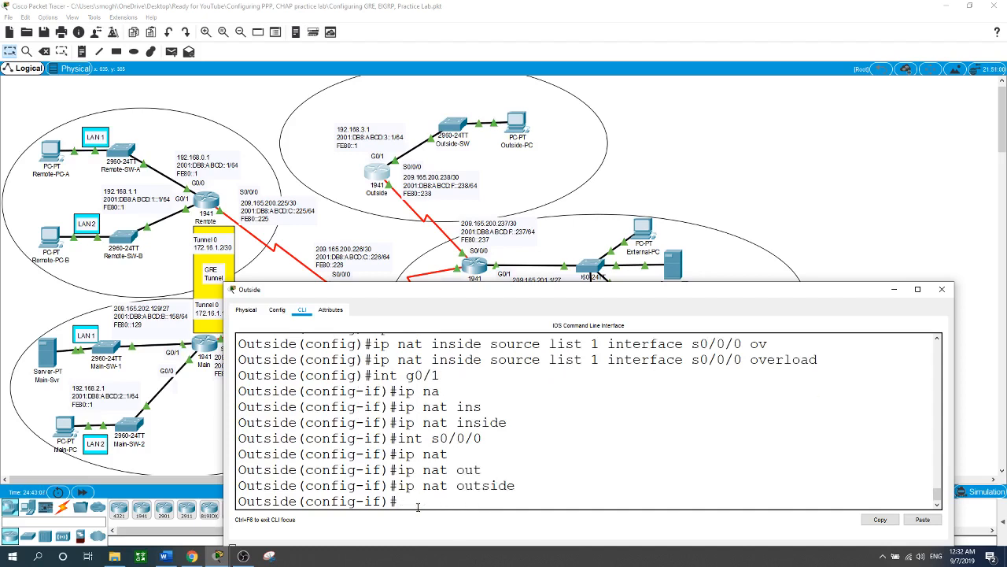
{"action": "type", "text": "exit"}
{"action": "key", "text": "Return"}
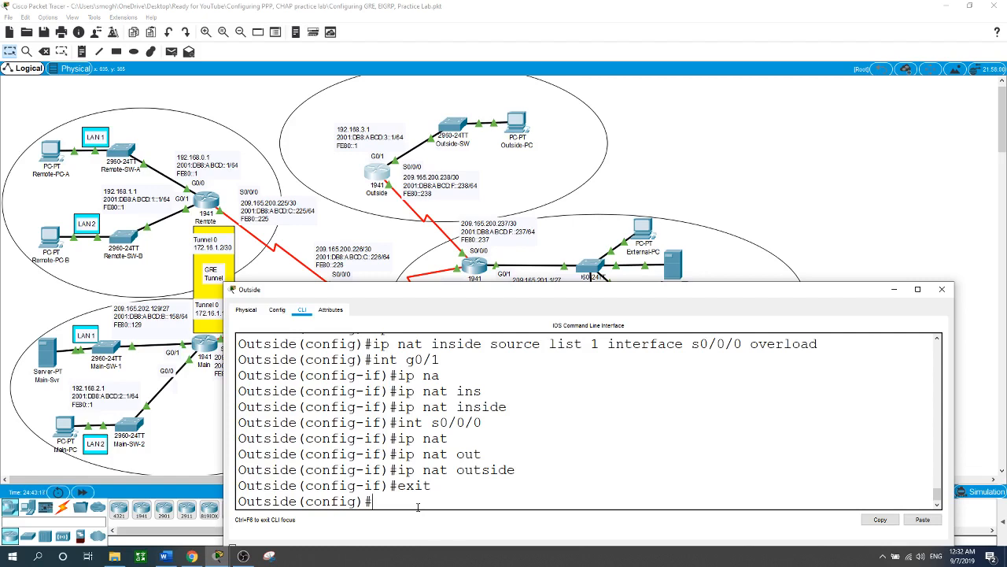
Step: Enable IPv6 unicast routing on the Outside router
{"action": "type", "text": "ipv6 un"}
{"action": "key", "text": "Tab"}
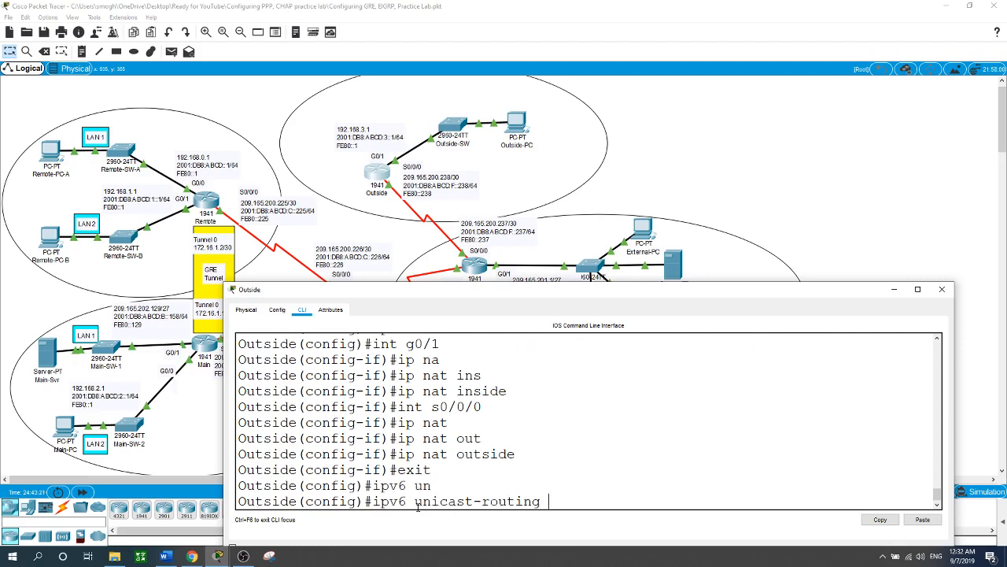
{"action": "key", "text": "Return"}
Step: Start the IPv6 EIGRP routing process with autonomous system number 65001 on Outside
{"action": "type", "text": "ipv6 "}
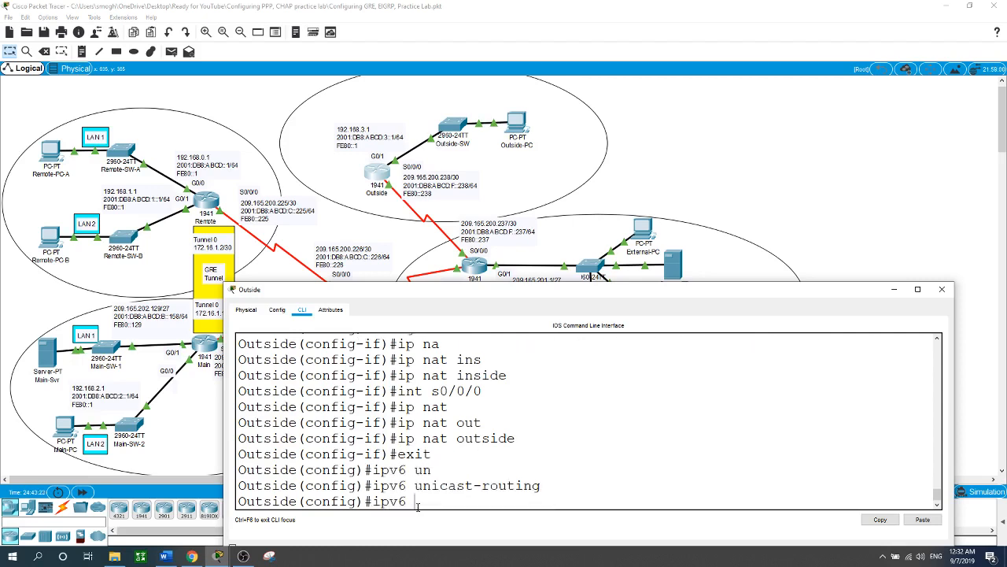
{"action": "type", "text": "router eigrp 65001"}
{"action": "key", "text": "Return"}
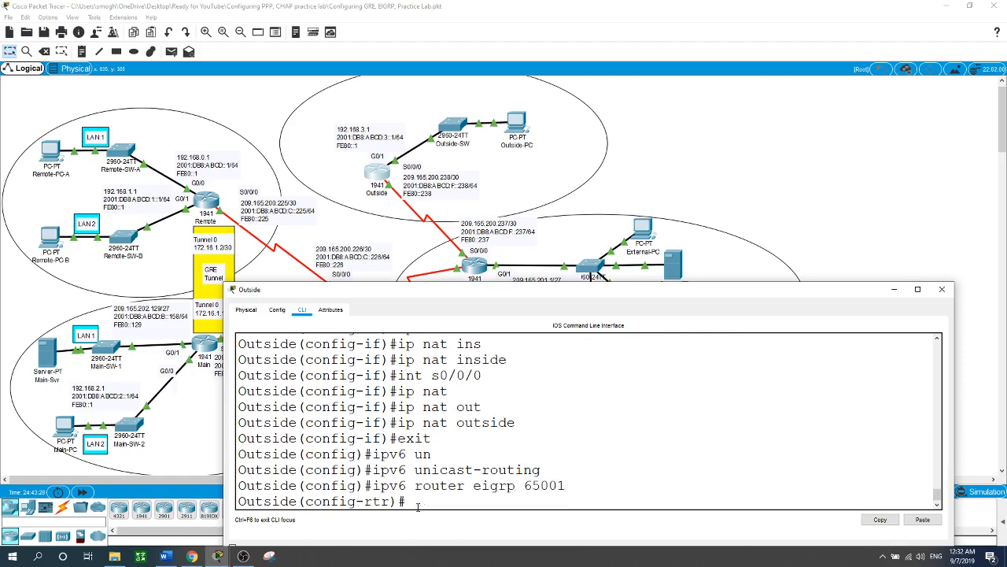
Step: Set the EIGRP router ID to 3.3.3.3 on Outside and leave router configuration
{"action": "type", "text": "ei"}
{"action": "key", "text": "Tab"}
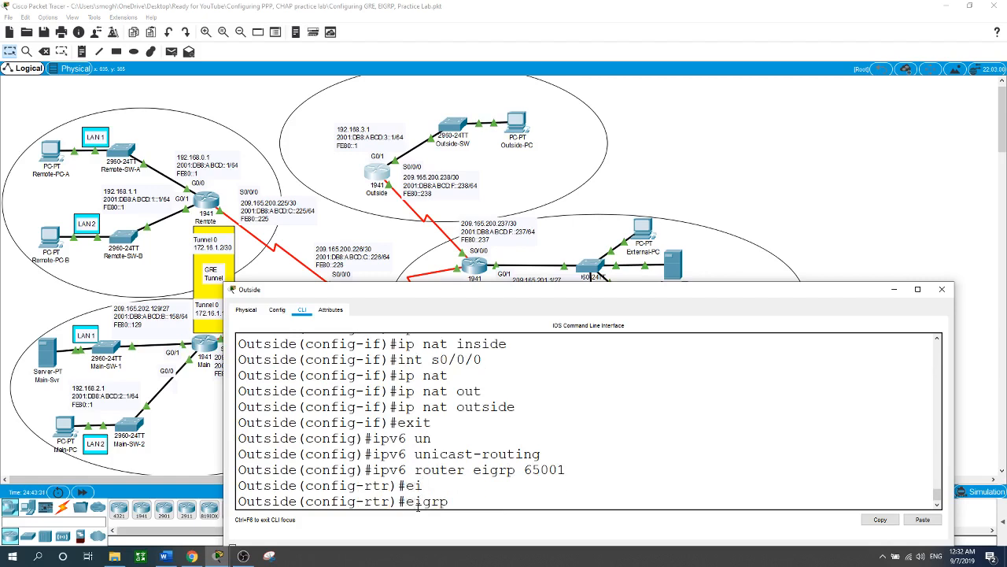
{"action": "type", "text": "r"}
{"action": "key", "text": "Tab"}
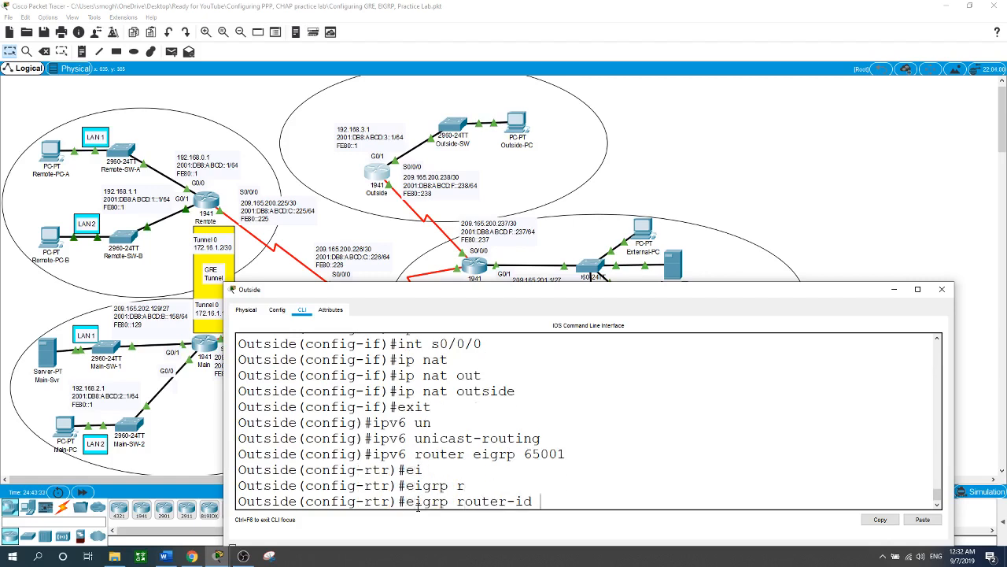
{"action": "type", "text": "3.3.3.3"}
{"action": "key", "text": "Return"}
{"action": "type", "text": "exit"}
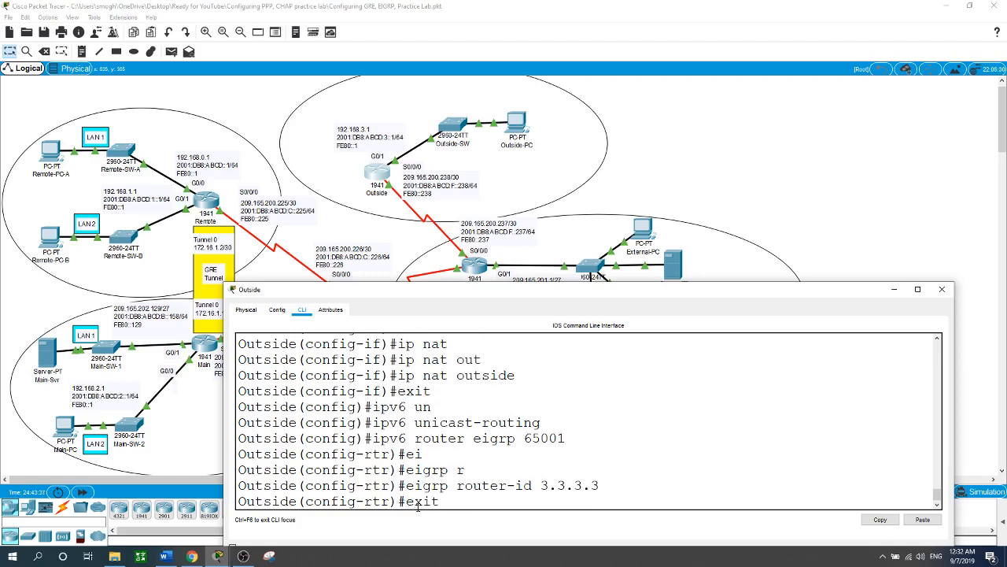
{"action": "key", "text": "Return"}
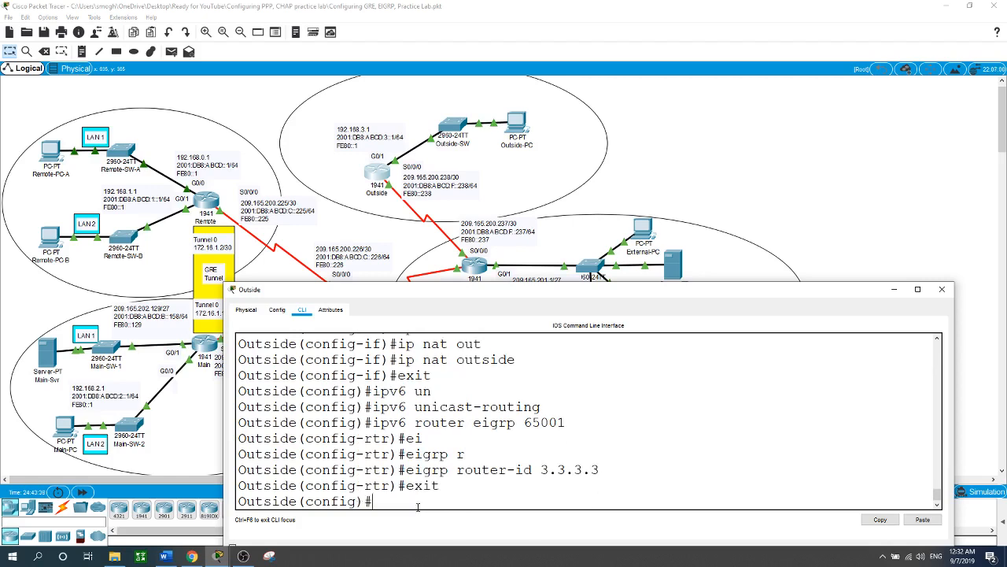
Step: Enable IPv6 EIGRP 65001 on Outside's interface g0/1
{"action": "type", "text": "int g0/1"}
{"action": "key", "text": "Return"}
{"action": "type", "text": "ipv6 ei"}
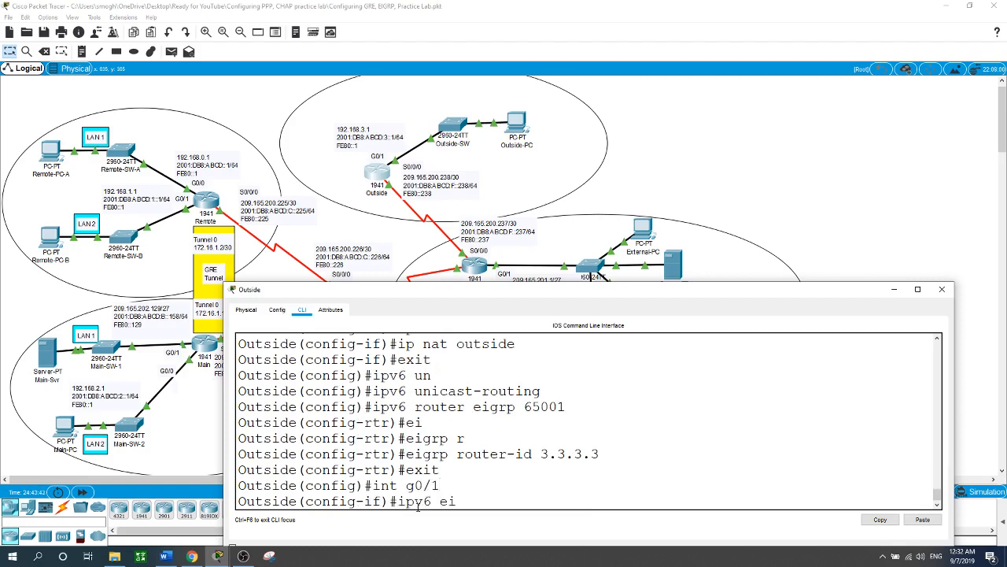
{"action": "key", "text": "Tab"}
{"action": "type", "text": "65001"}
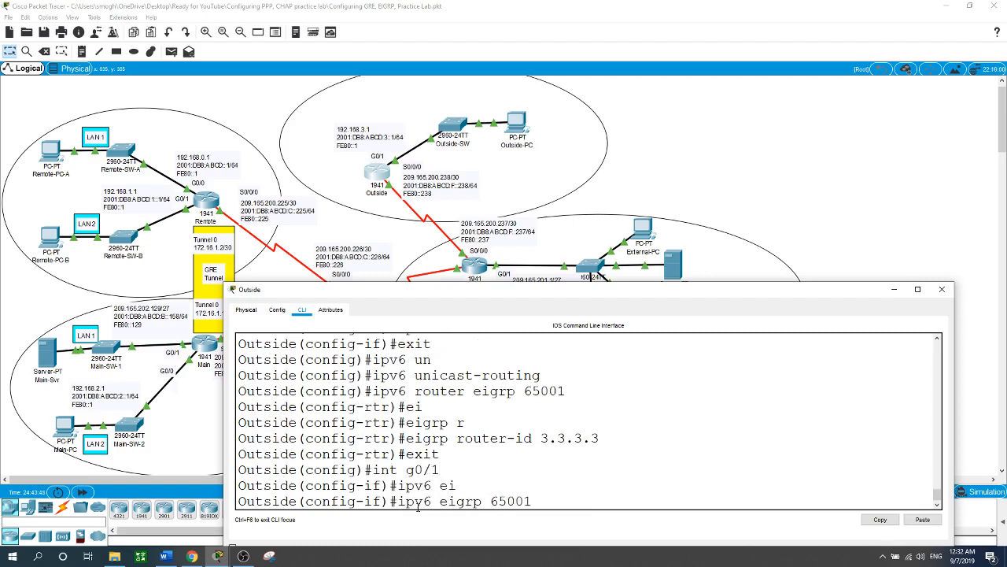
{"action": "key", "text": "Return"}
Step: Enable IPv6 EIGRP 65001 on Outside's interface s0/0/0 and return to global configuration mode
{"action": "type", "text": "int"}
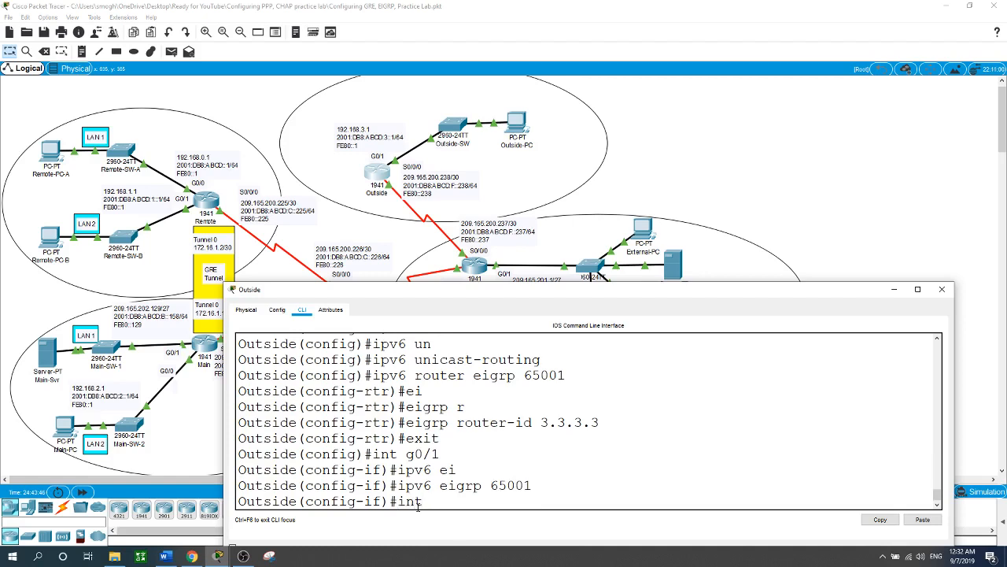
{"action": "type", "text": " s0/0/0"}
{"action": "key", "text": "Return"}
{"action": "type", "text": "ipv6 "}
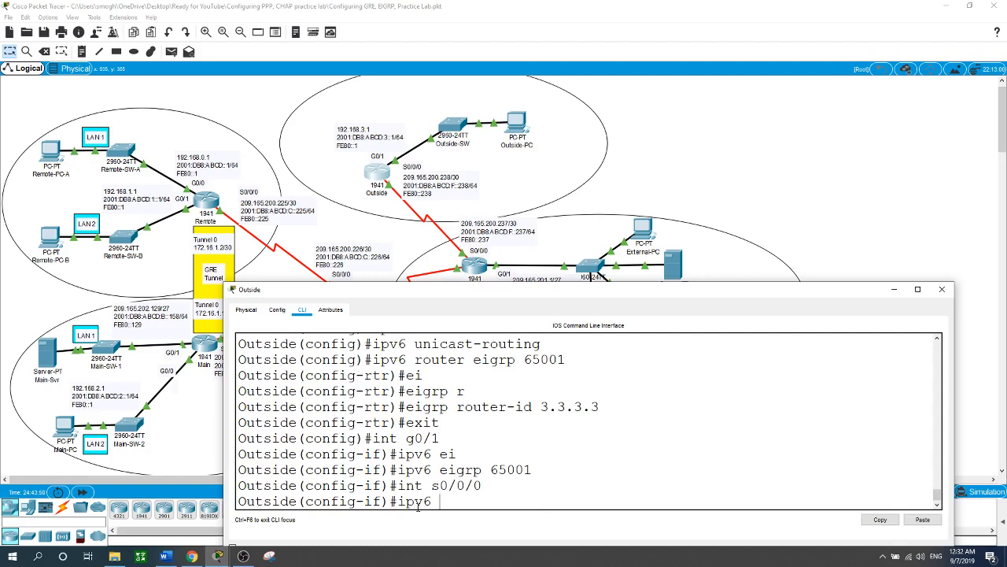
{"action": "type", "text": "ei"}
{"action": "key", "text": "Tab"}
{"action": "type", "text": "65001"}
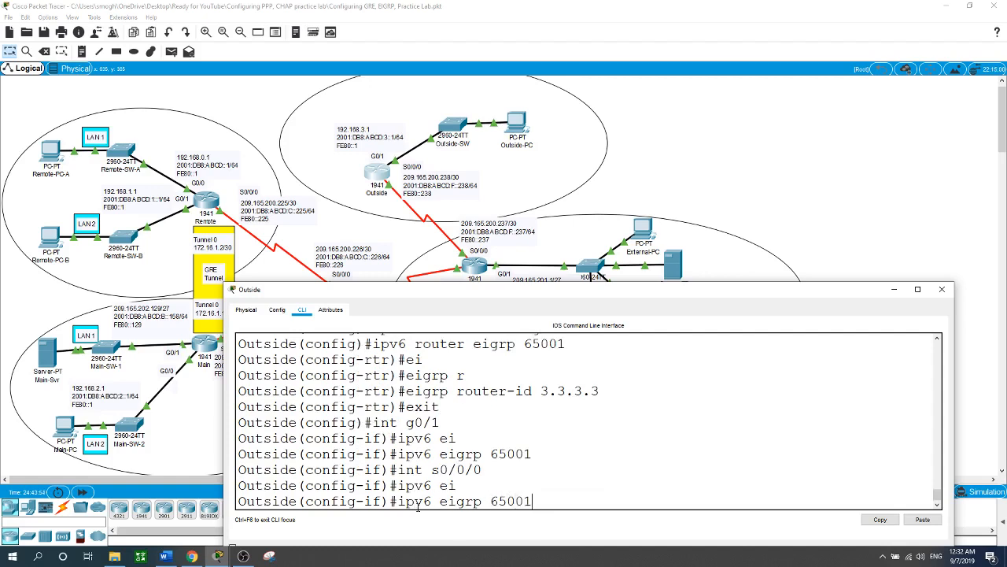
{"action": "key", "text": "Return"}
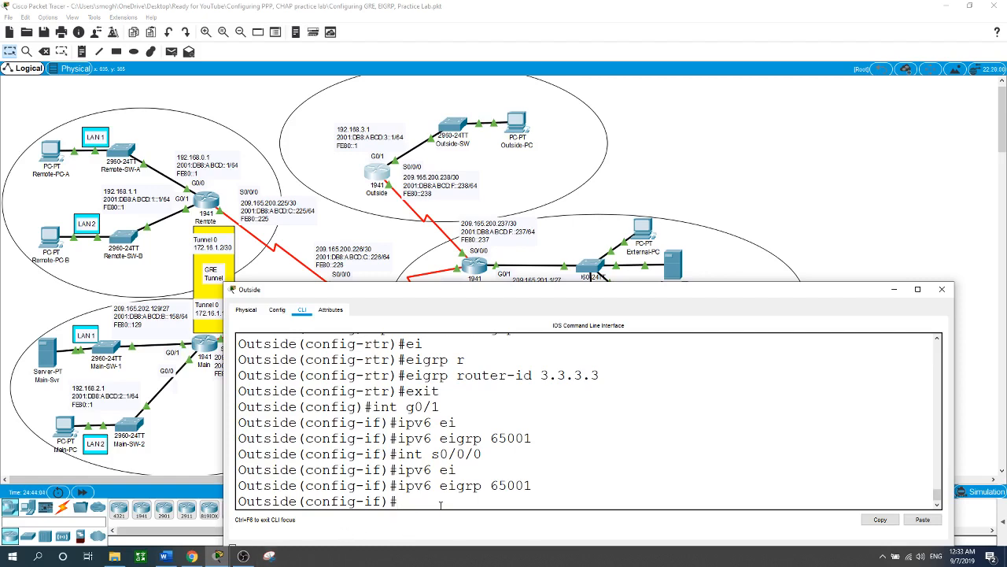
{"action": "type", "text": "xit"}
{"action": "key", "text": "Return"}
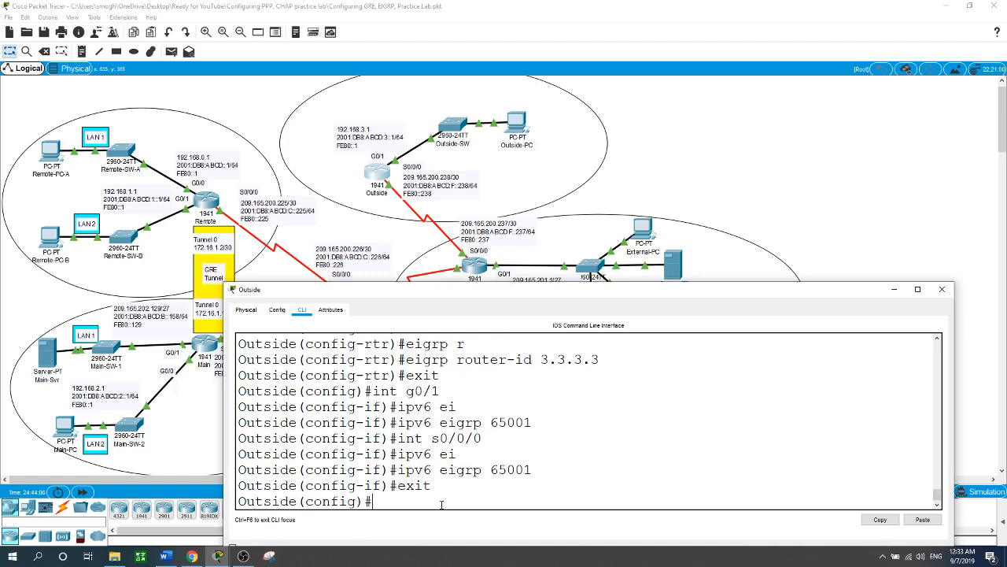
Step: Add an IPv4 default static route on Outside with next hop 209.165.200.237
{"action": "type", "text": "ip route 0.0.0.0 0.0.0.0"}
{"action": "type", "text": "209.165."}
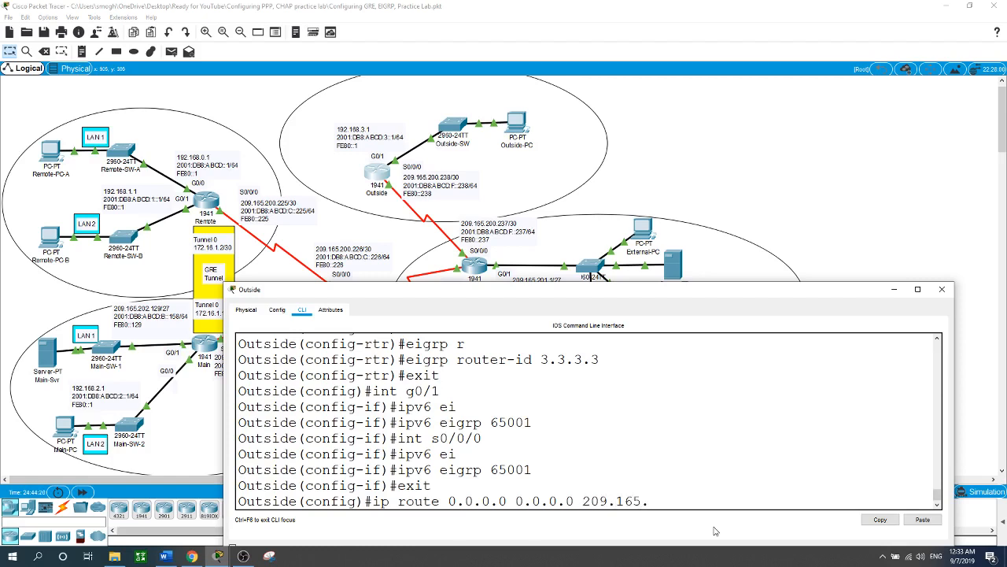
{"action": "type", "text": "200.237"}
{"action": "key", "text": "Return"}
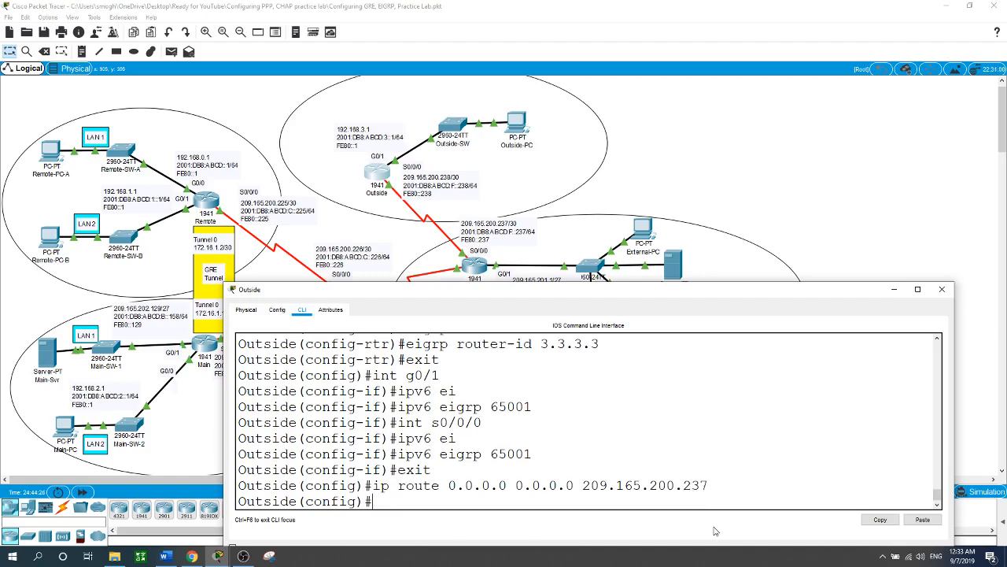
Step: Open the ISP-2 router's command line, enter global configuration mode and enable IPv6 unicast routing
{"action": "left_click", "coordinate": [743, 172]}
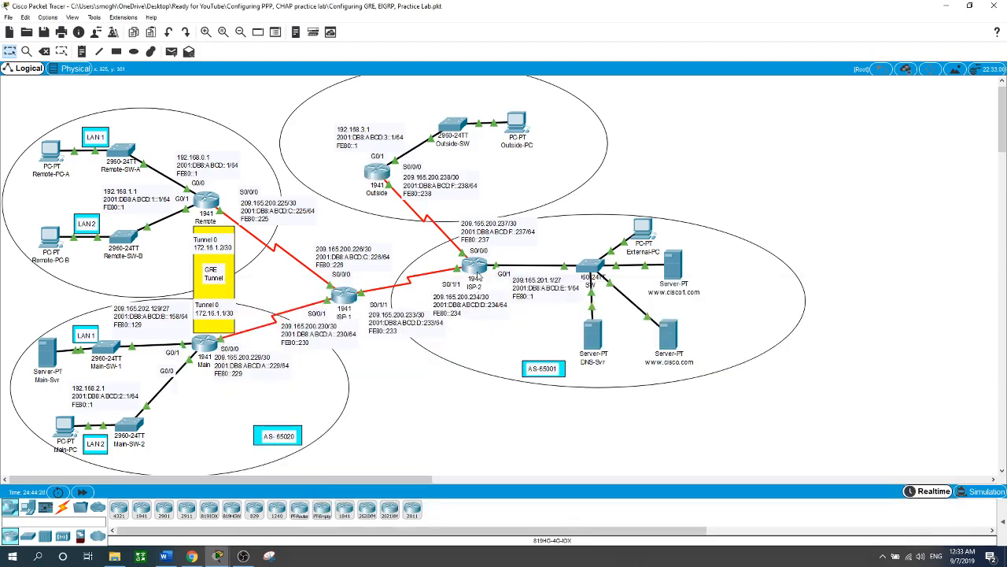
{"action": "left_click", "coordinate": [476, 271]}
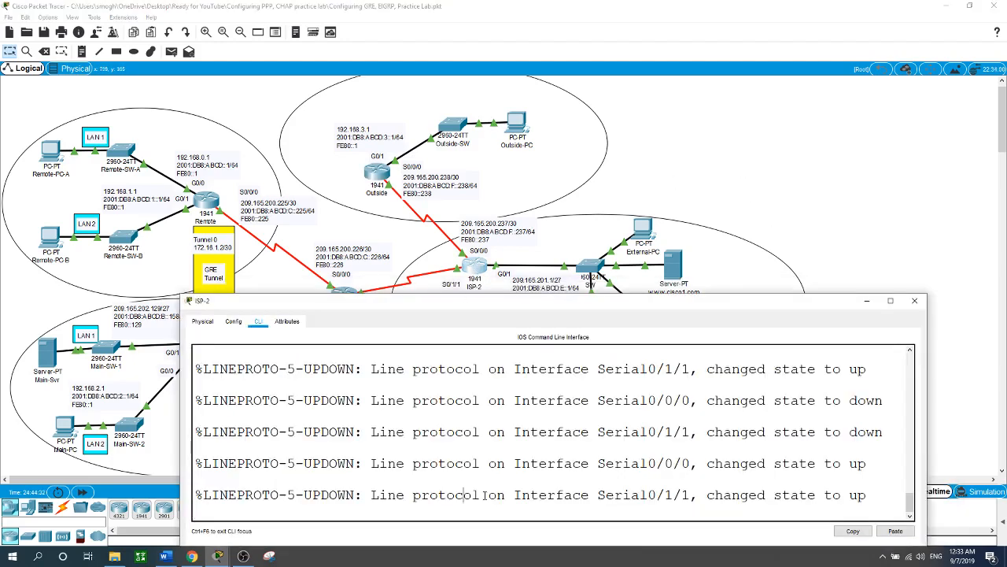
{"action": "type", "text": "en"}
{"action": "key", "text": "Return"}
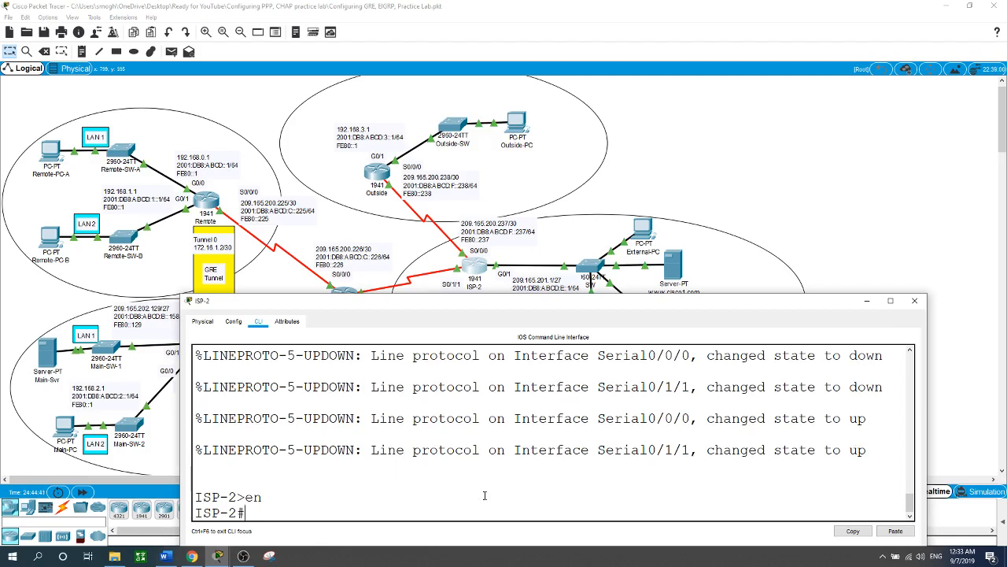
{"action": "type", "text": "conf t"}
{"action": "key", "text": "Return"}
{"action": "type", "text": "ip"}
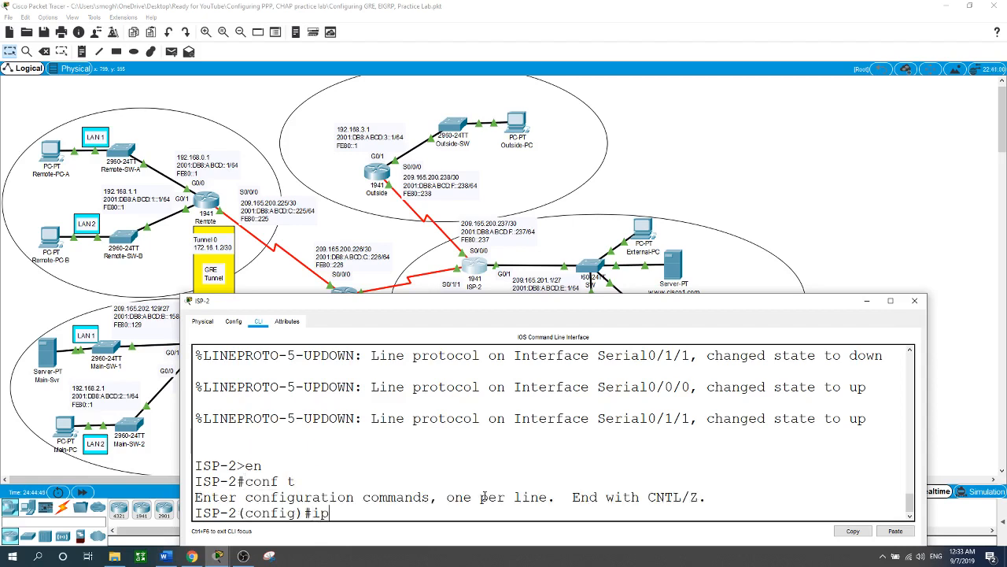
{"action": "type", "text": "v6 un"}
{"action": "key", "text": "Tab"}
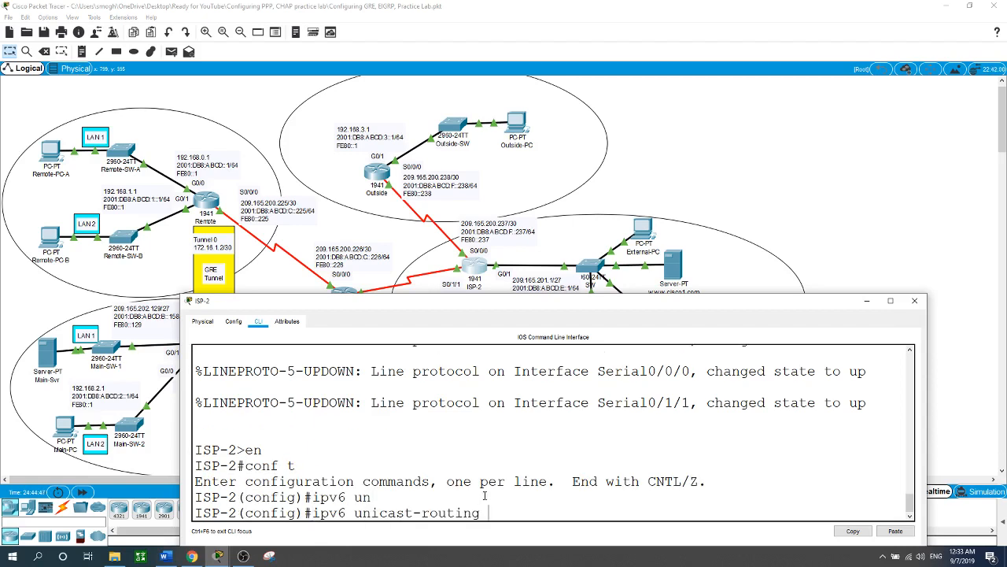
{"action": "key", "text": "Return"}
Step: Start the IPv6 EIGRP routing process with autonomous system number 65001 on ISP-2
{"action": "type", "text": "ipv"}
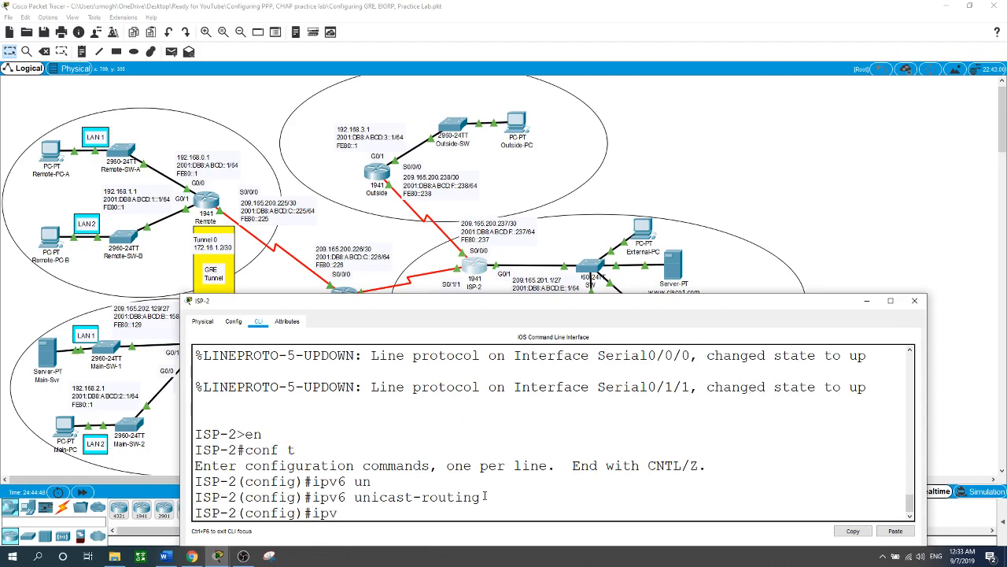
{"action": "type", "text": "6 router eigrp 65"}
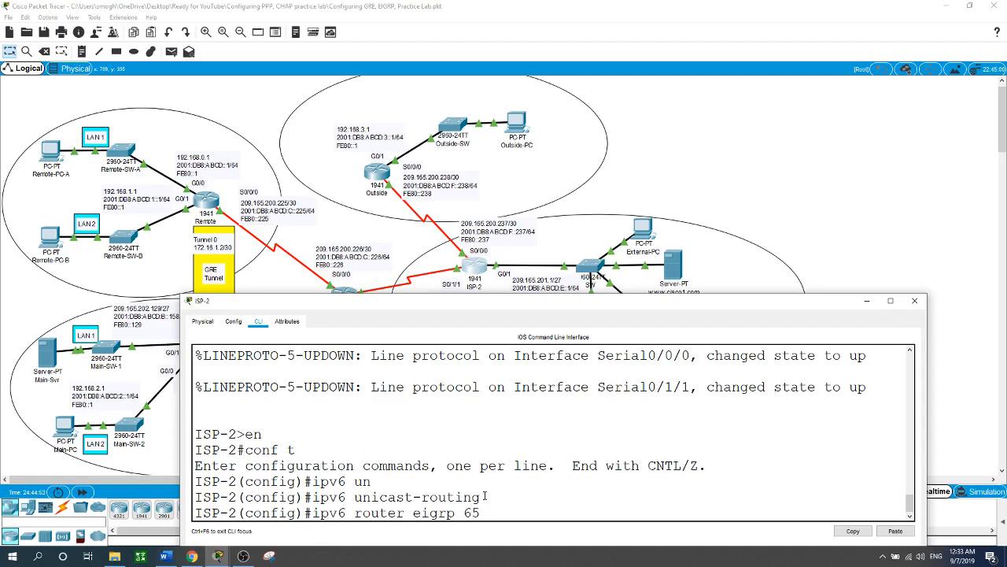
{"action": "type", "text": "001"}
{"action": "key", "text": "Return"}
Step: Set the EIGRP router ID to 5.5.5.5 on ISP-2 and leave router configuration
{"action": "type", "text": "ei"}
{"action": "key", "text": "Tab"}
{"action": "type", "text": "ro"}
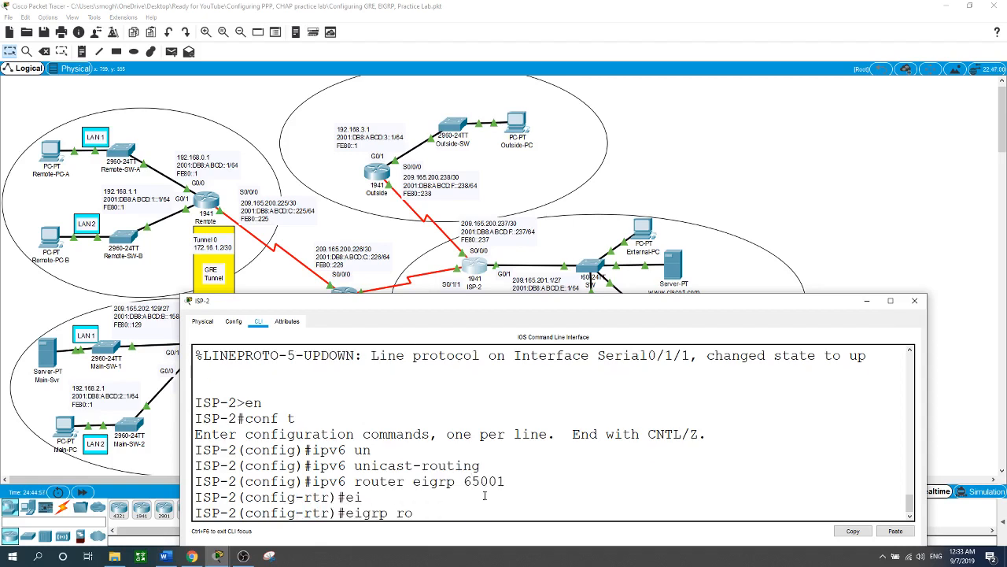
{"action": "key", "text": "Tab"}
{"action": "type", "text": "5.5.5.5"}
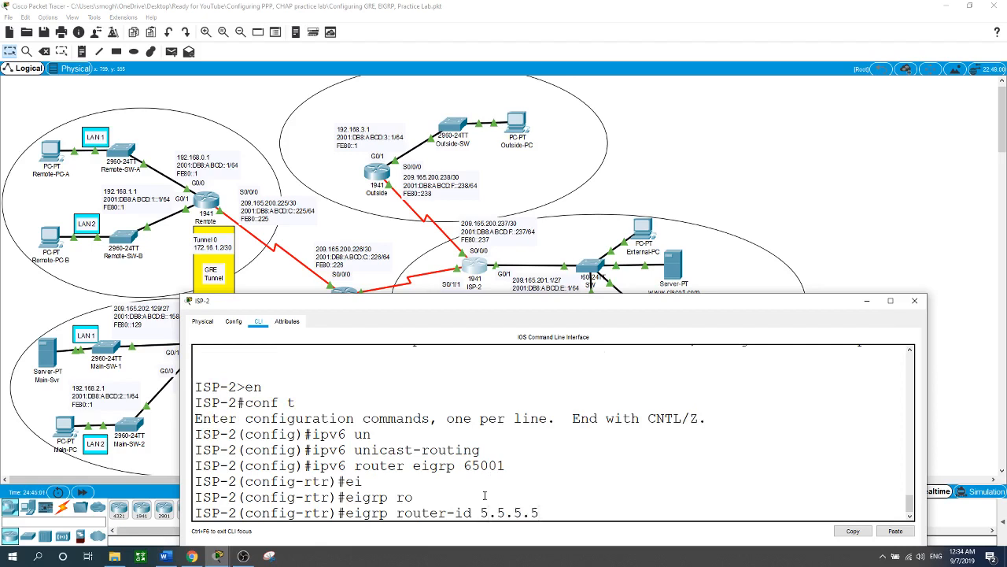
{"action": "key", "text": "Return"}
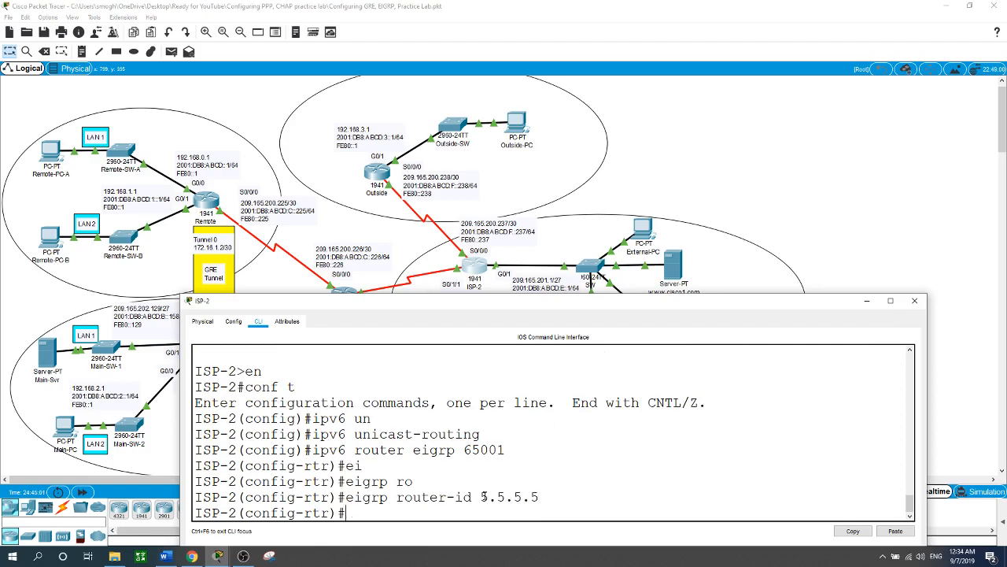
{"action": "type", "text": "exit"}
{"action": "key", "text": "Return"}
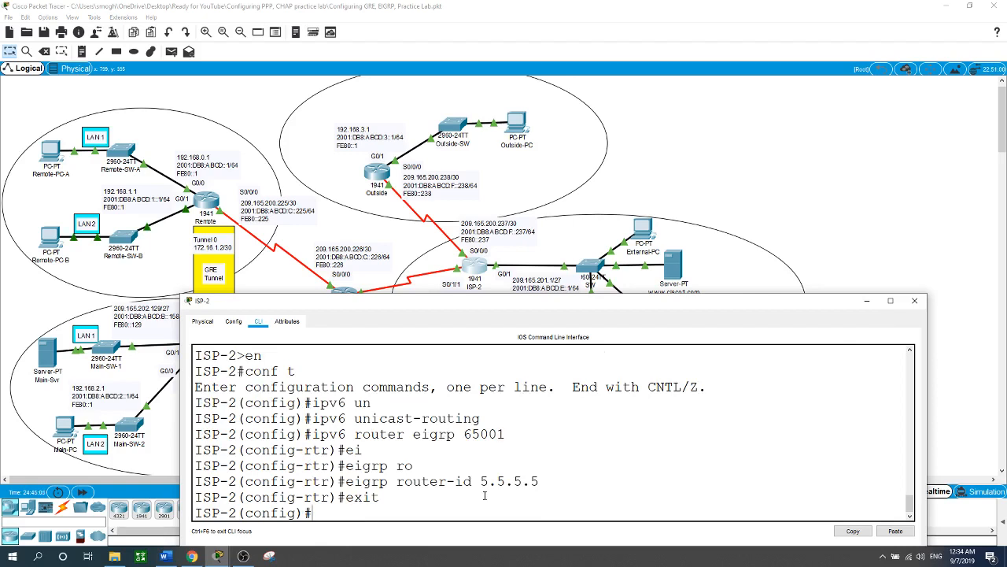
Step: Enable IPv6 EIGRP 65001 on ISP-2's interface g0/1
{"action": "type", "text": "int g0/1"}
{"action": "key", "text": "Return"}
{"action": "type", "text": "ig-if)#i"}
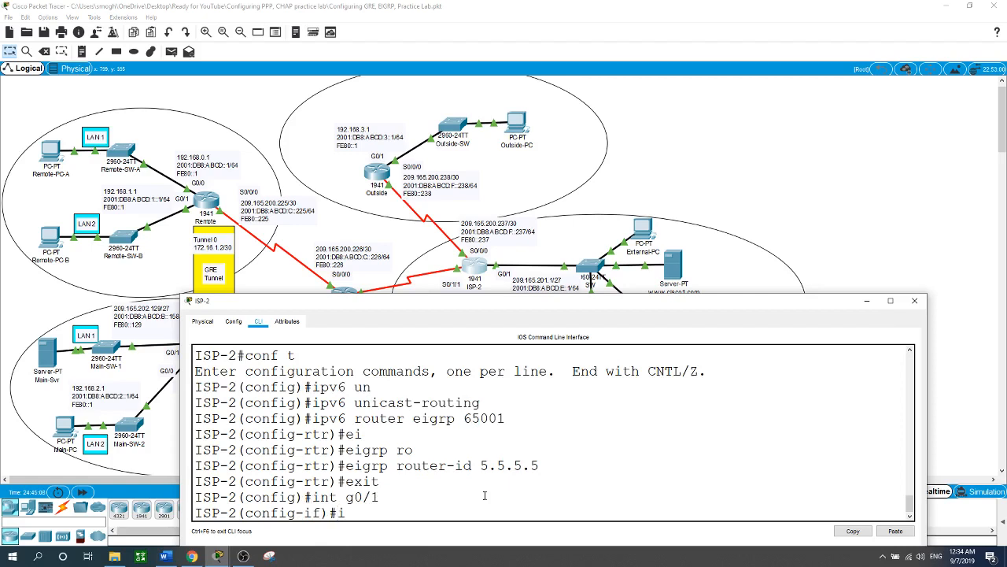
{"action": "type", "text": "pv6 ei"}
{"action": "key", "text": "Tab"}
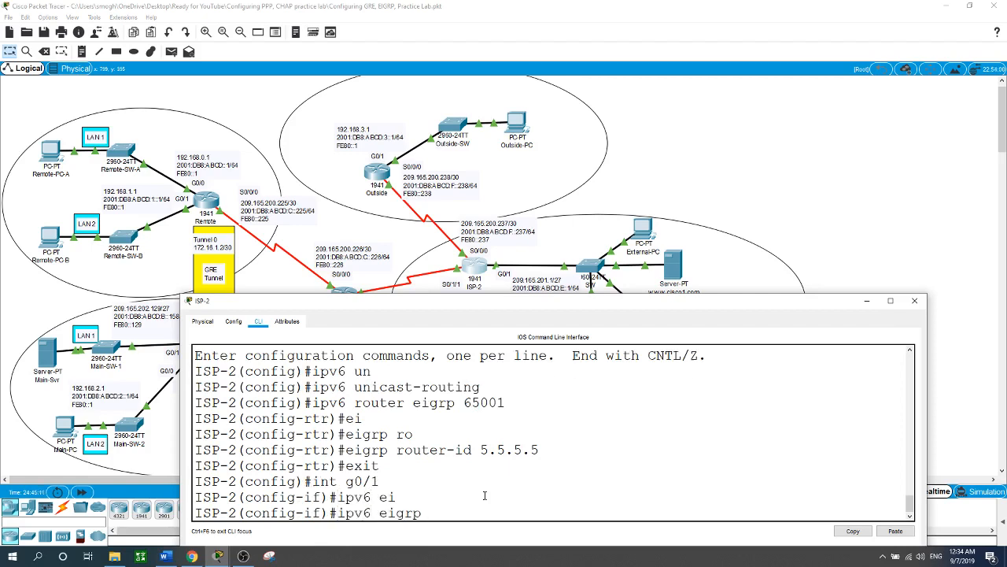
{"action": "type", "text": "65000"}
{"action": "key", "text": "BackSpace"}
{"action": "type", "text": "1"}
{"action": "key", "text": "Return"}
Step: Enable IPv6 EIGRP 65001 on ISP-2's interface s0/0/0
{"action": "type", "text": "int"}
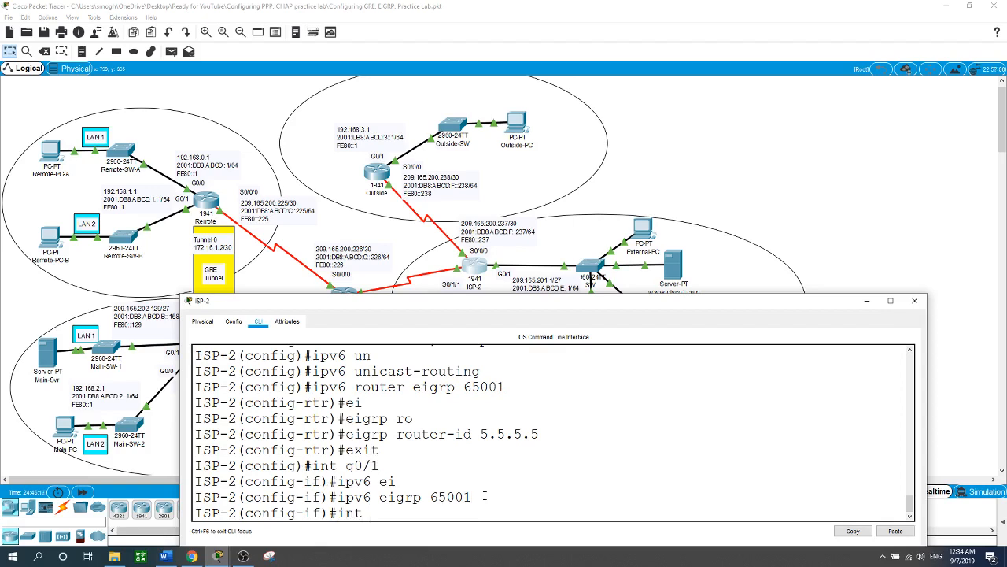
{"action": "type", "text": " s0/0/0"}
{"action": "key", "text": "Return"}
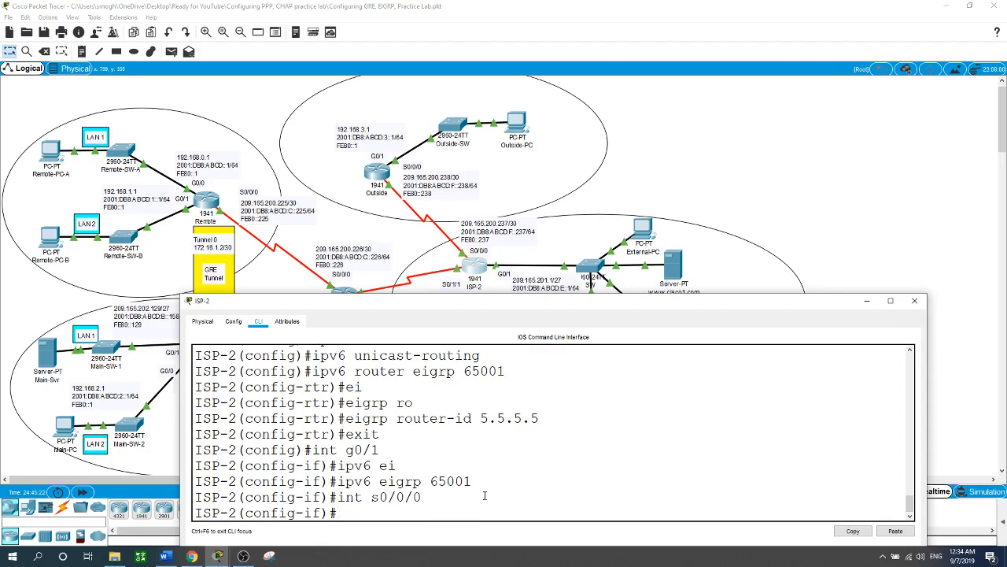
{"action": "type", "text": "ipv6 ei"}
{"action": "key", "text": "Tab"}
{"action": "type", "text": "65001"}
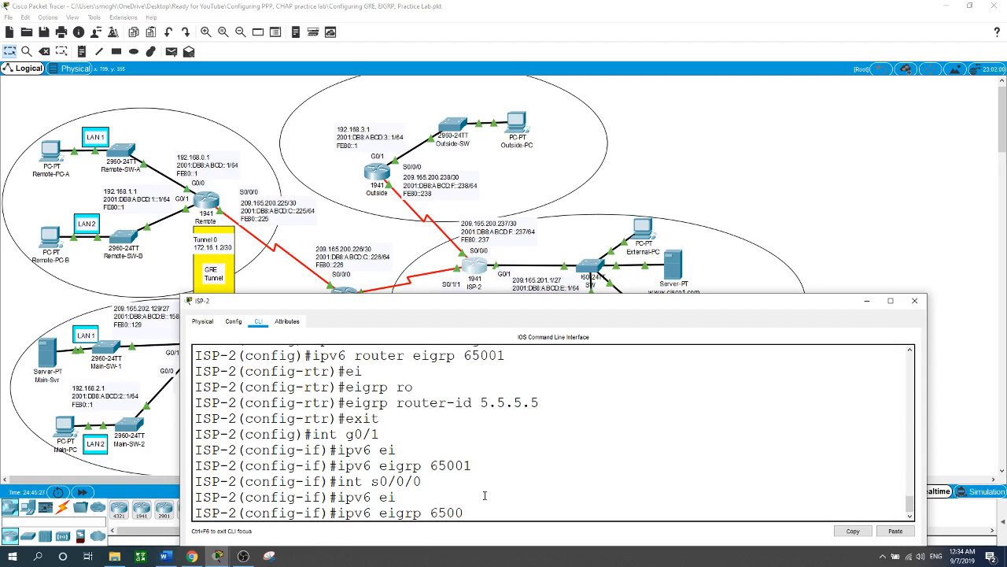
{"action": "key", "text": "Return"}
Step: Enable IPv6 EIGRP 65001 on ISP-2's interface s0/1/1
{"action": "type", "text": "int"}
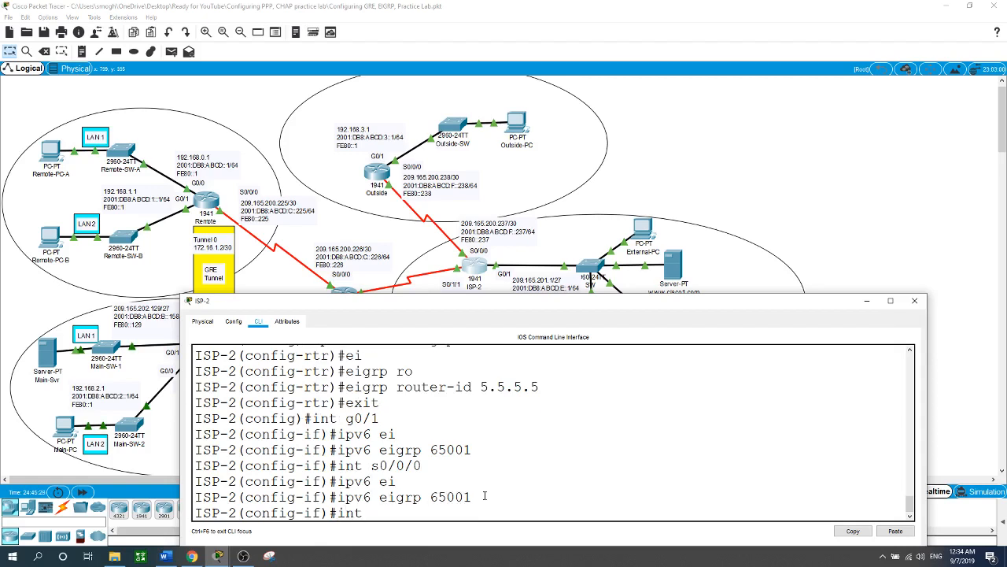
{"action": "type", "text": " s0/1/1"}
{"action": "key", "text": "Return"}
{"action": "type", "text": "ipv6 ei"}
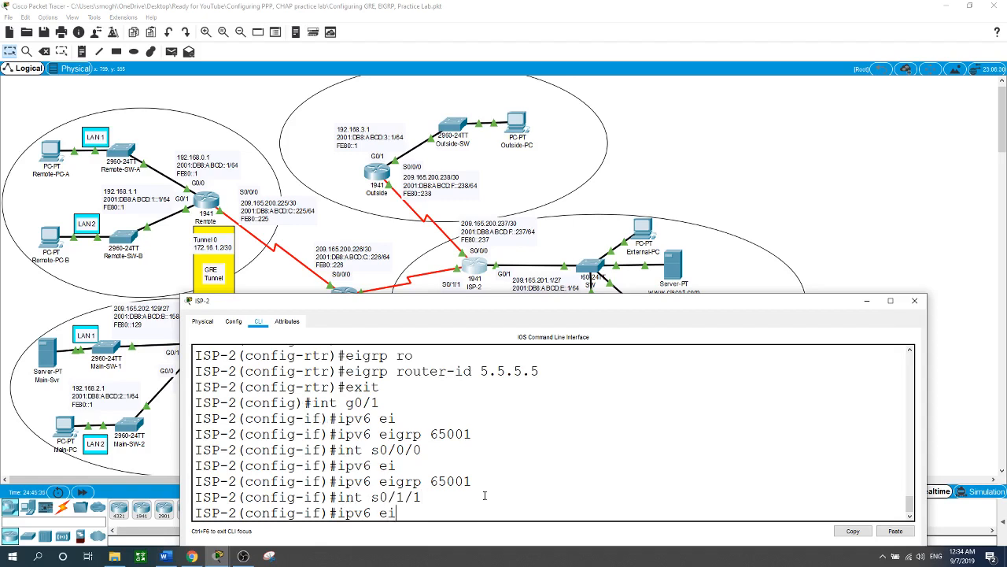
{"action": "key", "text": "Tab"}
{"action": "type", "text": "6"}
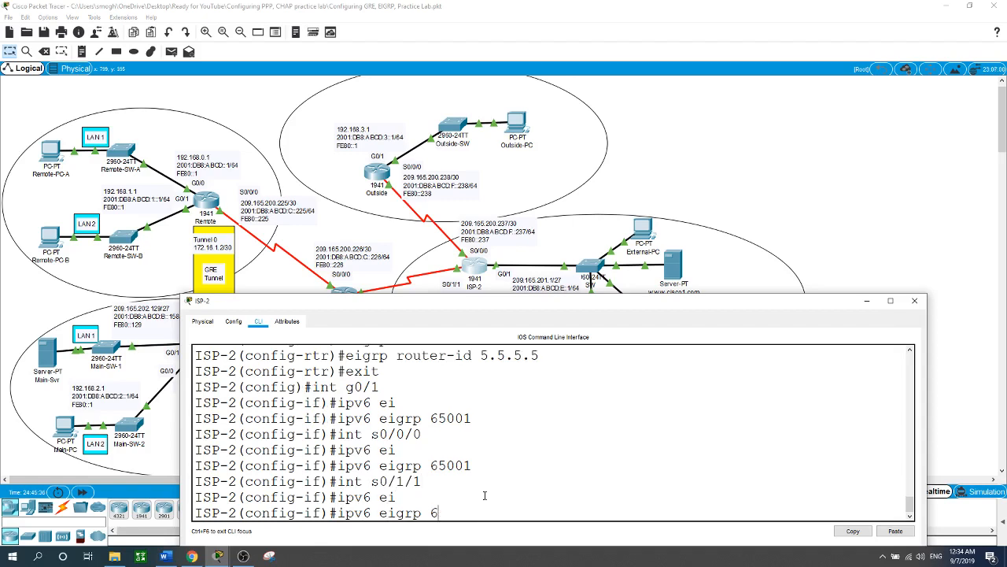
{"action": "type", "text": "5001"}
{"action": "key", "text": "Return"}
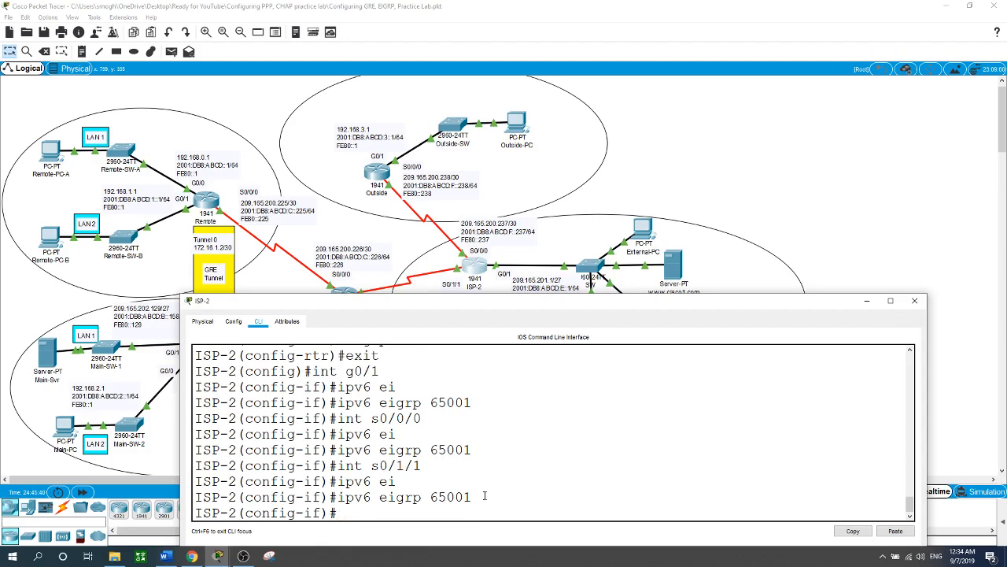
Step: Leave interface configuration on ISP-2 and return to global configuration
{"action": "left_click_drag", "start_coordinate": [525, 313], "coordinate": [492, 319]}
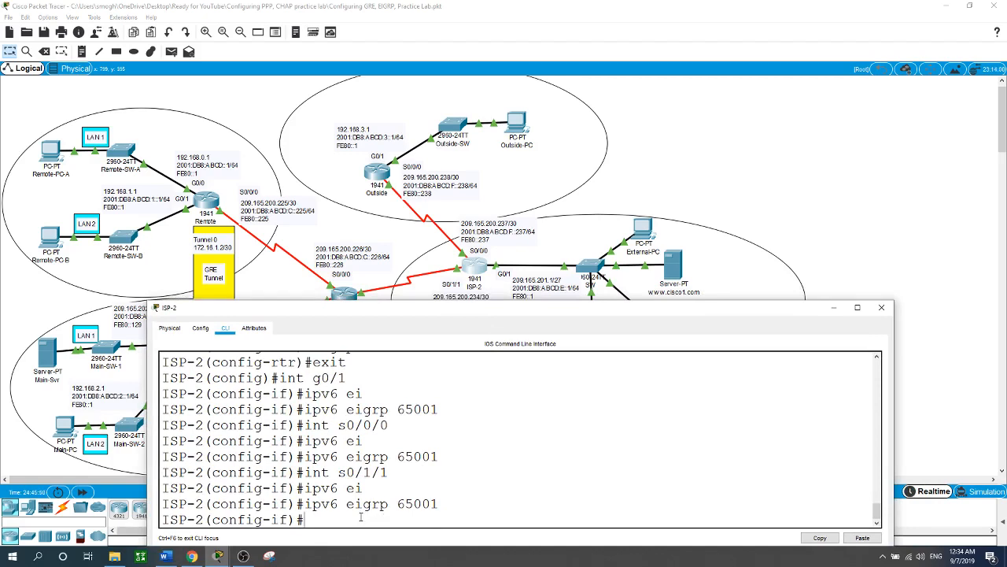
{"action": "type", "text": "exit"}
{"action": "key", "text": "Return"}
Step: Exclude addresses 209.165.201.1 through 209.165.201.9 from DHCP assignment on ISP-2
{"action": "type", "text": "ip"}
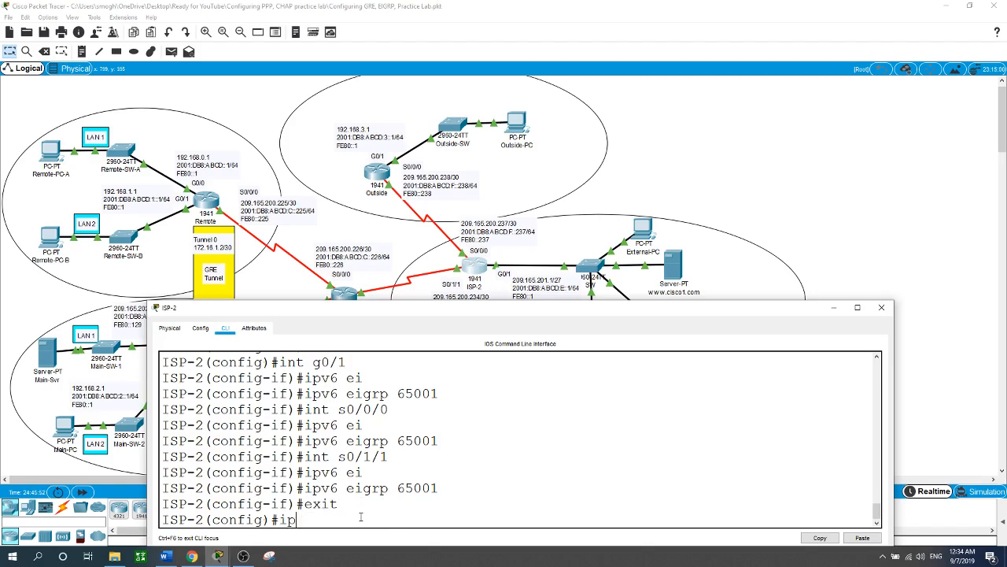
{"action": "type", "text": "v"}
{"action": "key", "text": "BackSpace"}
{"action": "type", "text": "dhp"}
{"action": "key", "text": "Tab"}
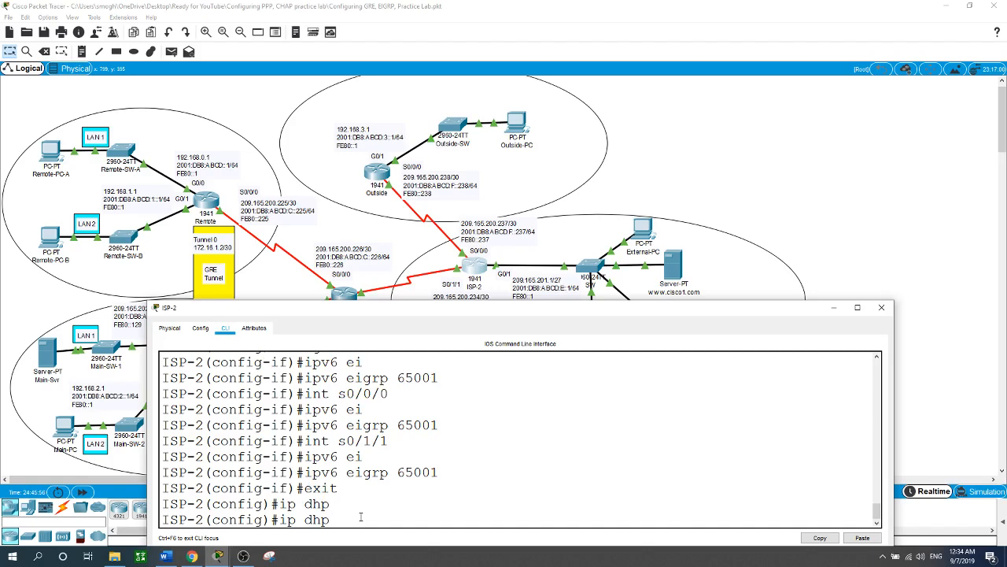
{"action": "key", "text": "BackSpace"}
{"action": "key", "text": "BackSpace"}
{"action": "type", "text": "hcp ex"}
{"action": "key", "text": "Tab"}
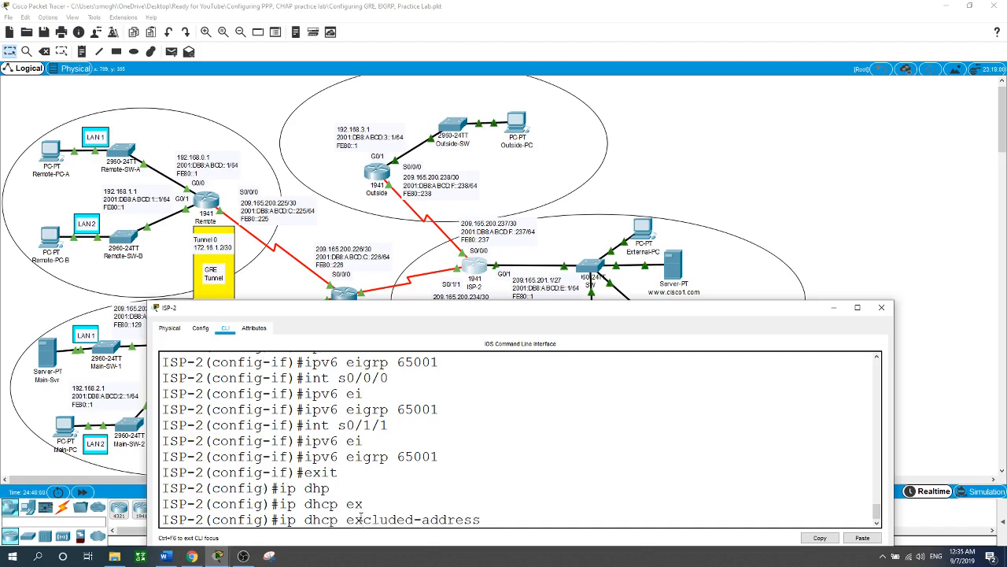
{"action": "type", "text": "209.165.."}
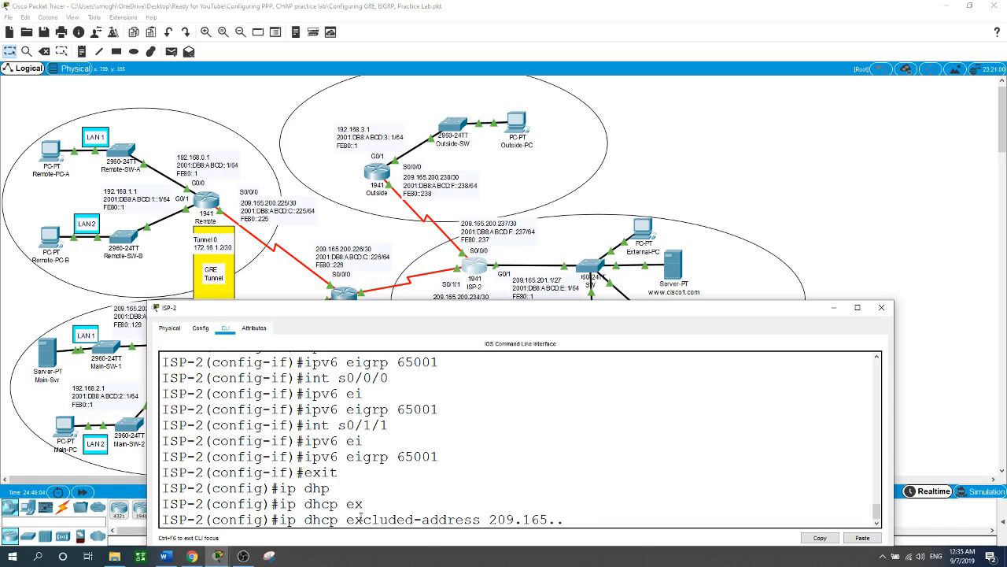
{"action": "type", "text": "201.1 209.165.201.9"}
{"action": "key", "text": "Return"}
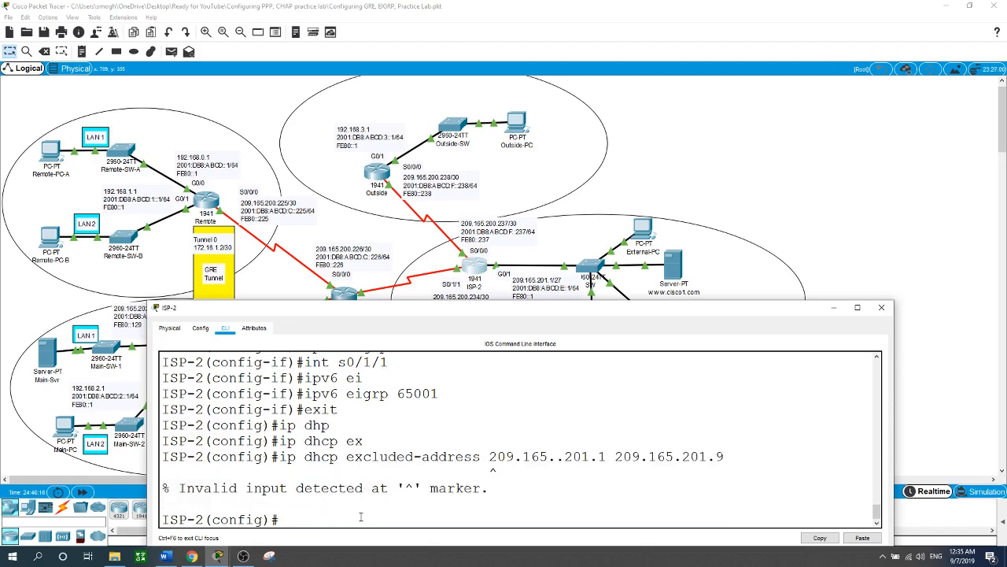
{"action": "key", "text": "Up"}
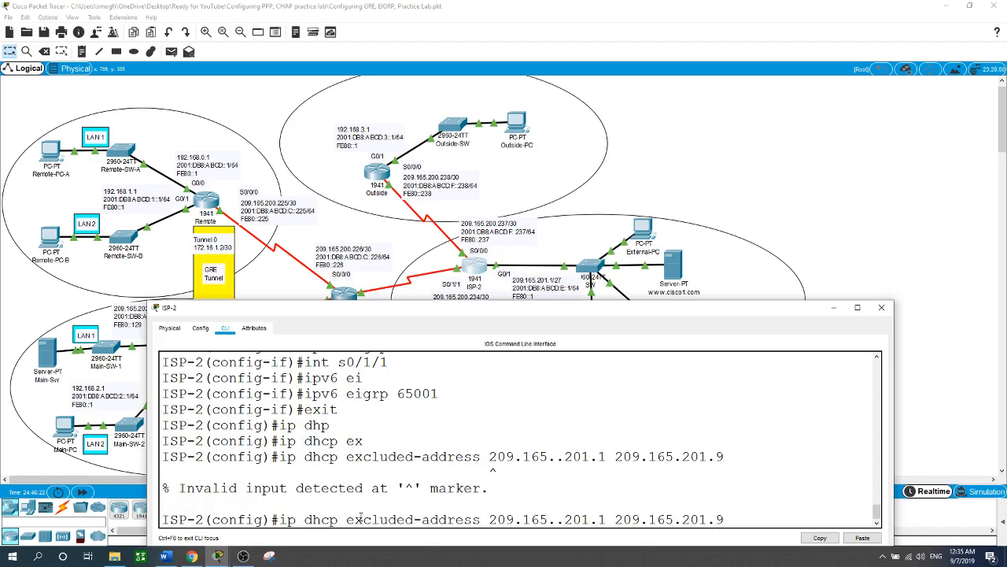
{"action": "key", "text": "BackSpace"}
{"action": "key", "text": "Return"}
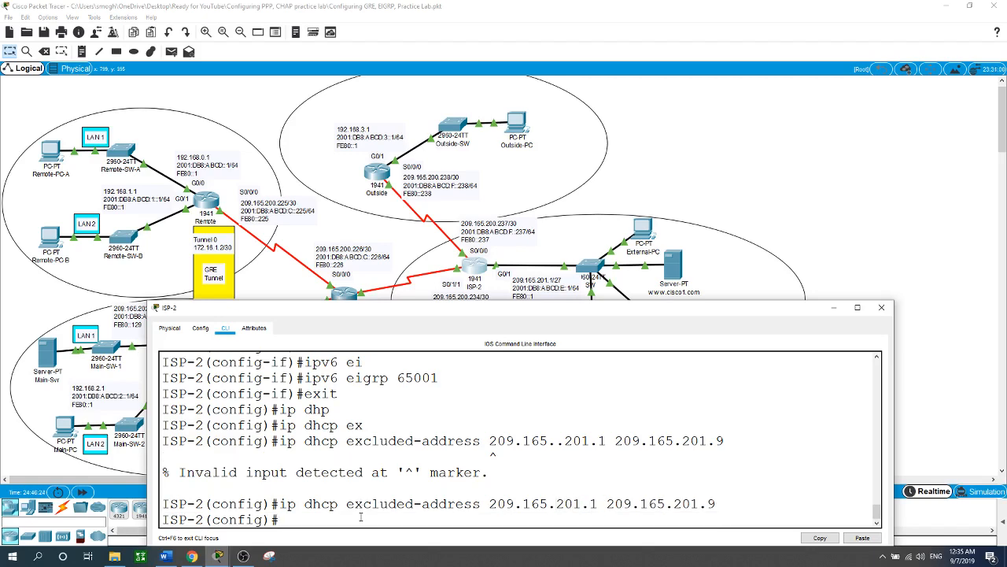
Step: Create a DHCP pool named G1 on ISP-2
{"action": "type", "text": "ip dhcp pool G1"}
{"action": "key", "text": "Return"}
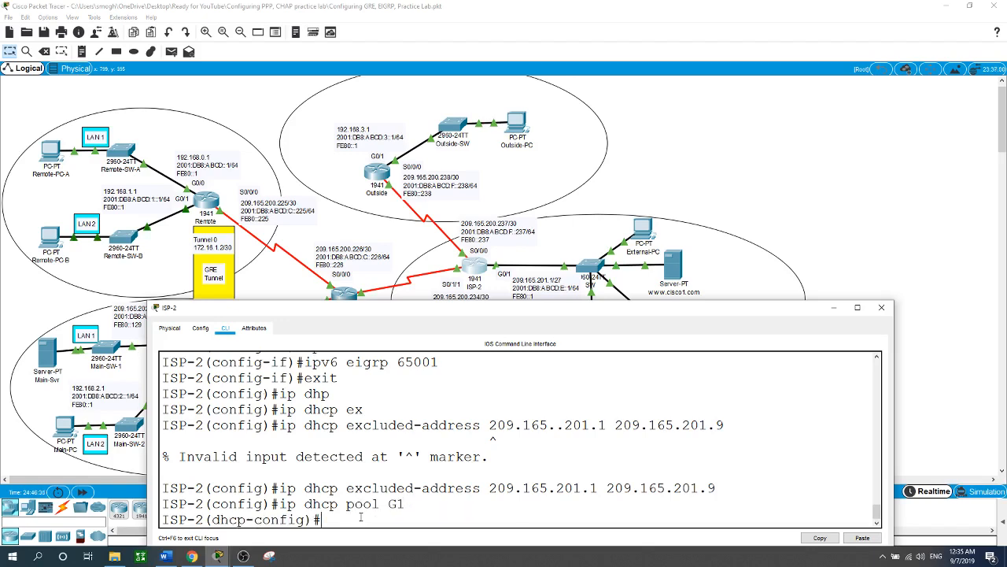
Step: Set the G1 pool's network to 209.165.201.0 with mask 255.255.255.224
{"action": "type", "text": "ne"}
{"action": "key", "text": "Tab"}
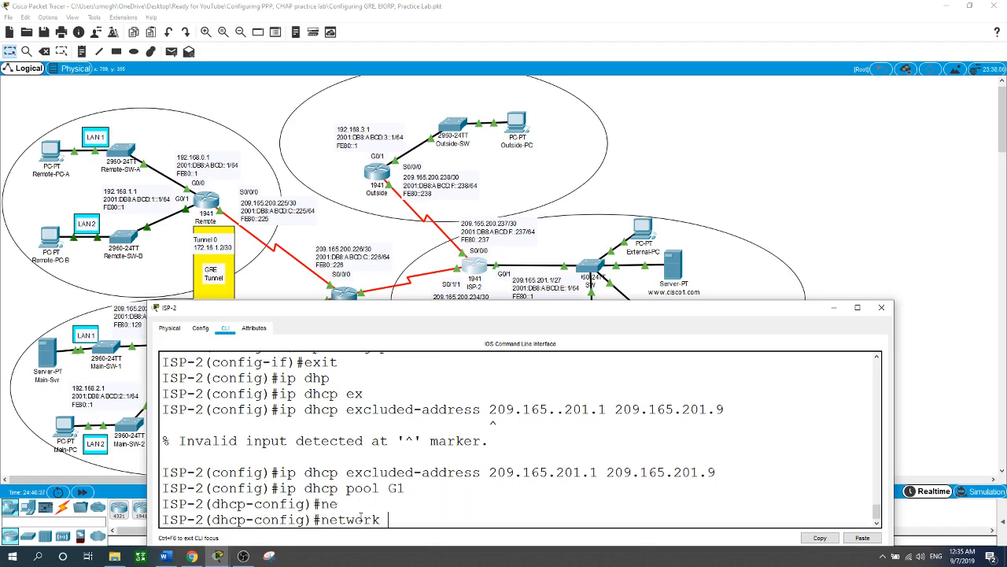
{"action": "type", "text": "209.165.201.0"}
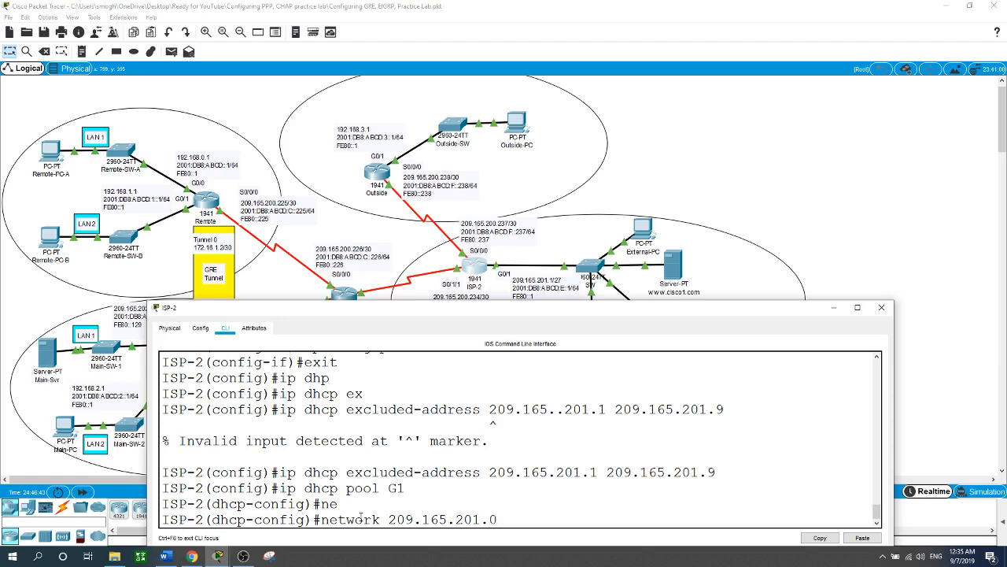
{"action": "type", "text": " 255.255.255.224"}
{"action": "key", "text": "Return"}
Step: Set the G1 pool's default router to 209.165.201.1
{"action": "type", "text": "de"}
{"action": "key", "text": "Tab"}
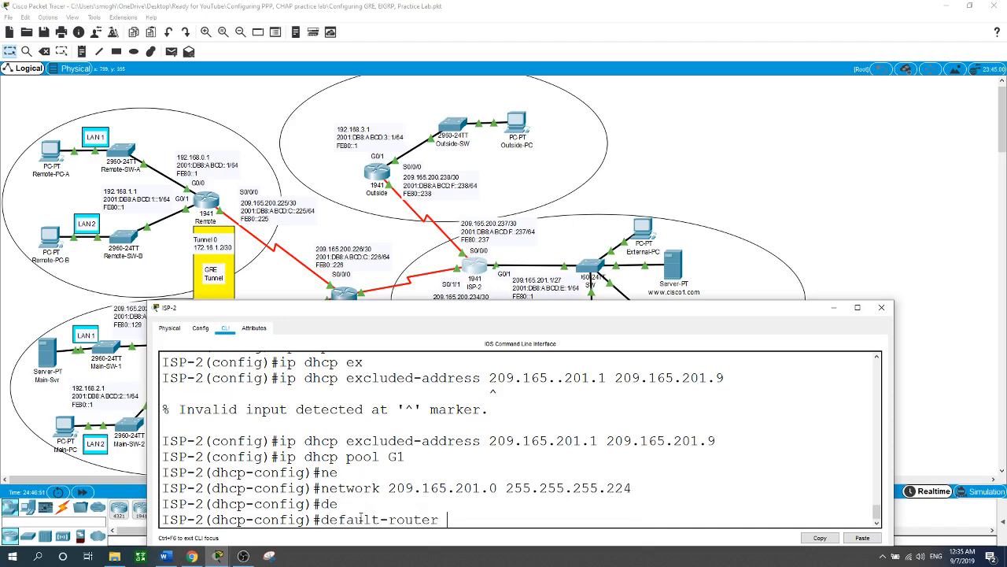
{"action": "type", "text": "209.165.201.1"}
{"action": "key", "text": "Return"}
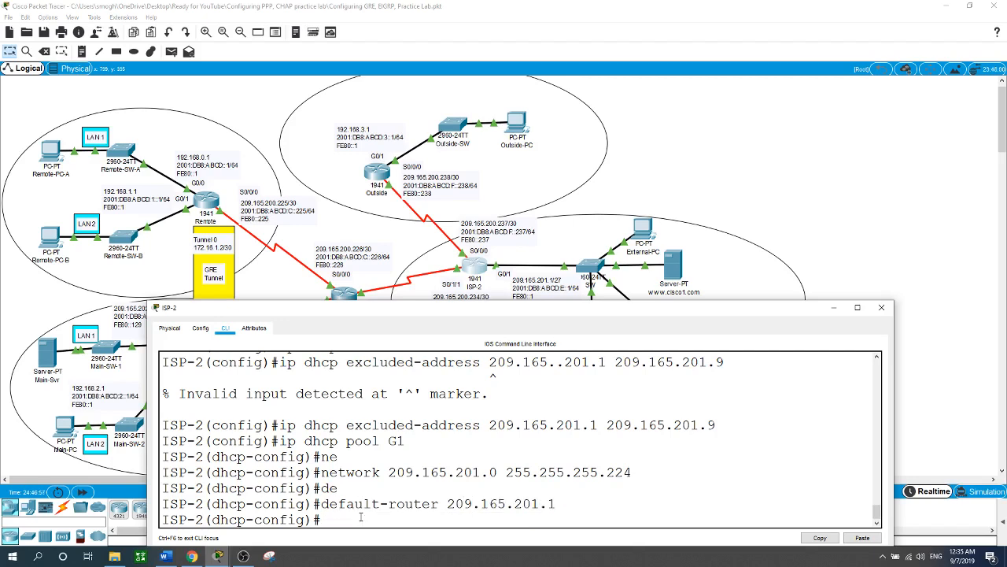
Step: Set the G1 pool's DNS server to 209.165.201.29
{"action": "type", "text": "dn"}
{"action": "key", "text": "Tab"}
{"action": "type", "text": "2"}
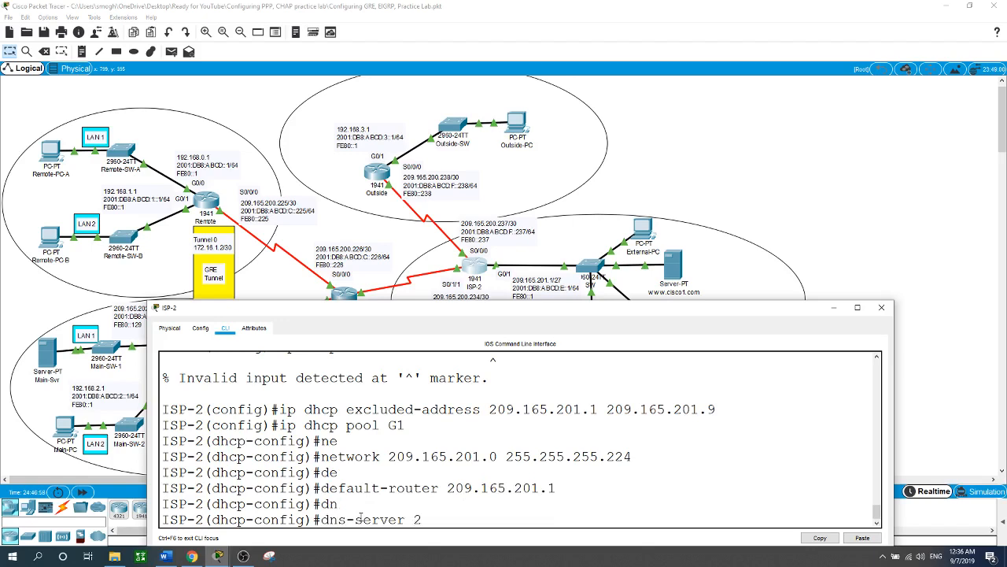
{"action": "type", "text": "09.165.201.29"}
{"action": "key", "text": "Return"}
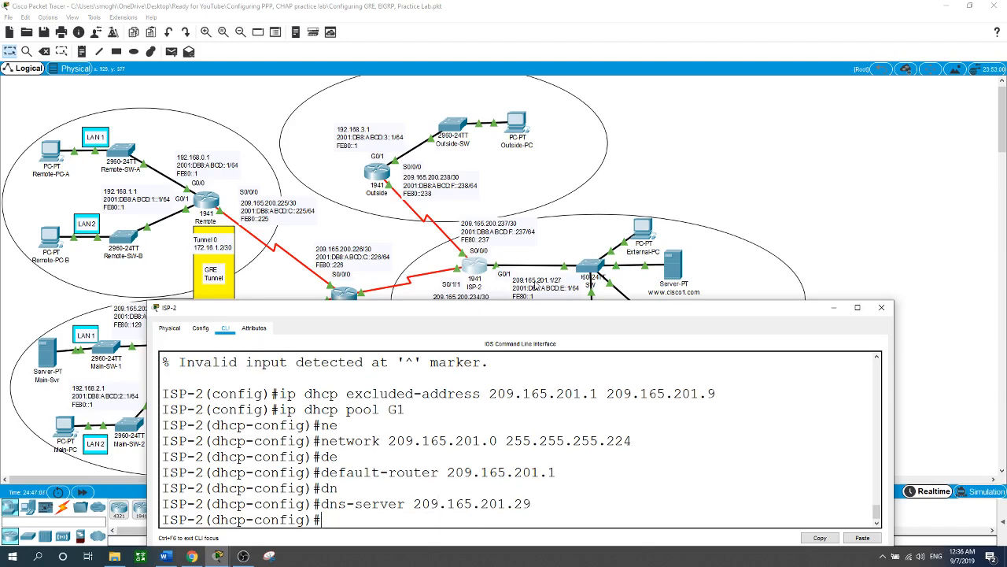
Step: Switch External-PC's IPv4 configuration from static to DHCP and return to the topology
{"action": "left_click", "coordinate": [697, 139]}
{"action": "left_click", "coordinate": [643, 230]}
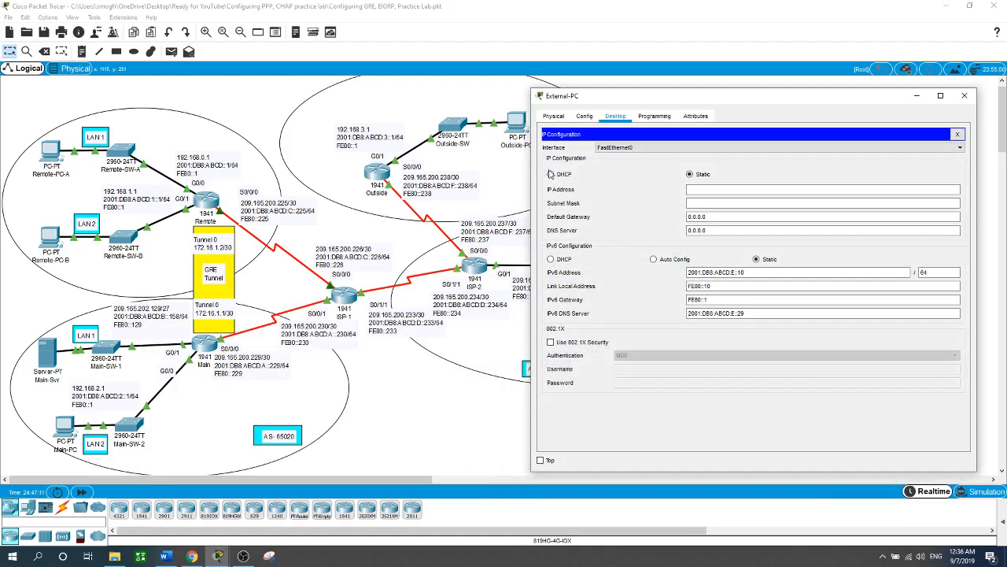
{"action": "left_click", "coordinate": [551, 174]}
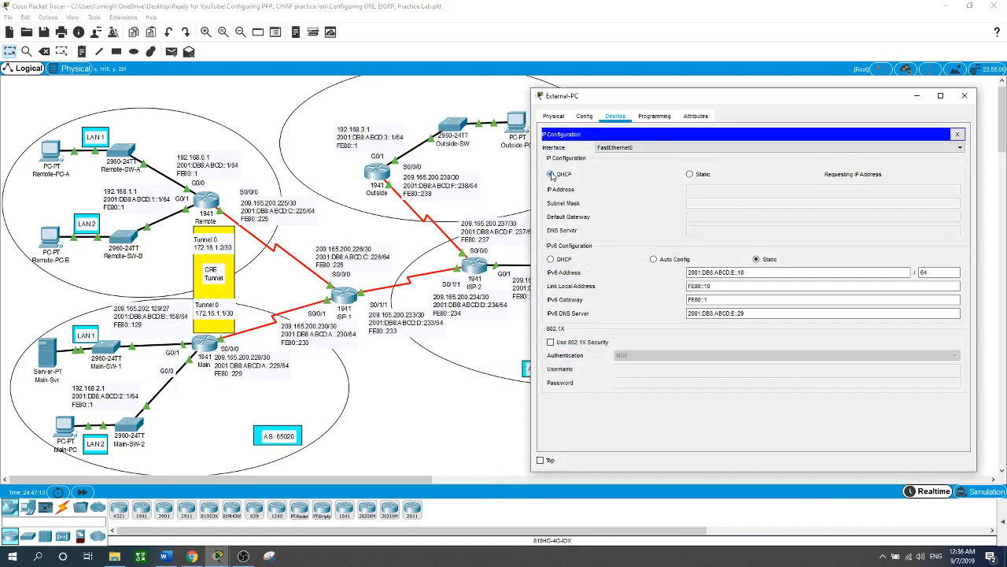
{"action": "left_click", "coordinate": [475, 418]}
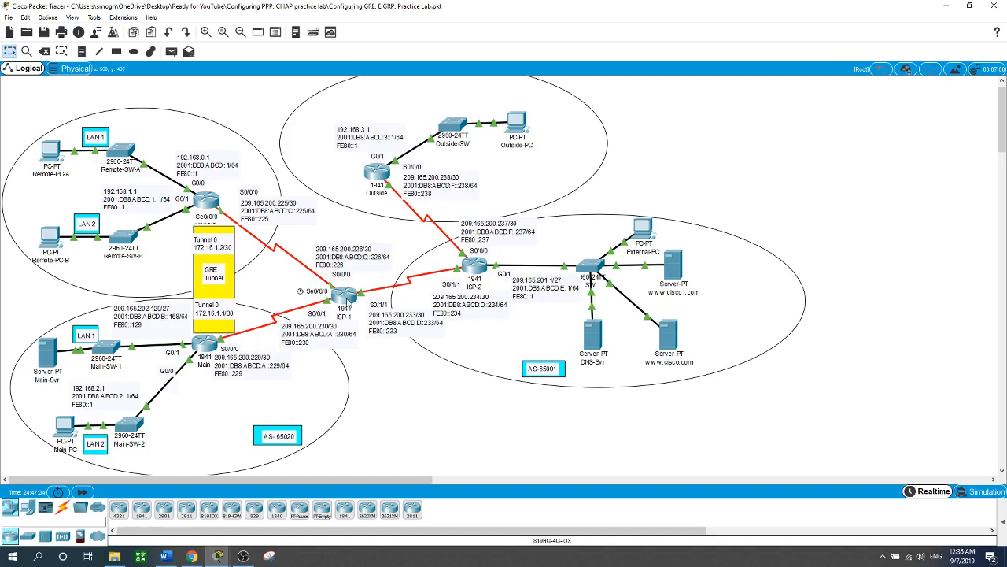
Step: Reopen ISP-2's command line and leave DHCP pool configuration
{"action": "mouse_move", "coordinate": [347, 303]}
{"action": "left_click", "coordinate": [475, 266]}
{"action": "type", "text": "ex"}
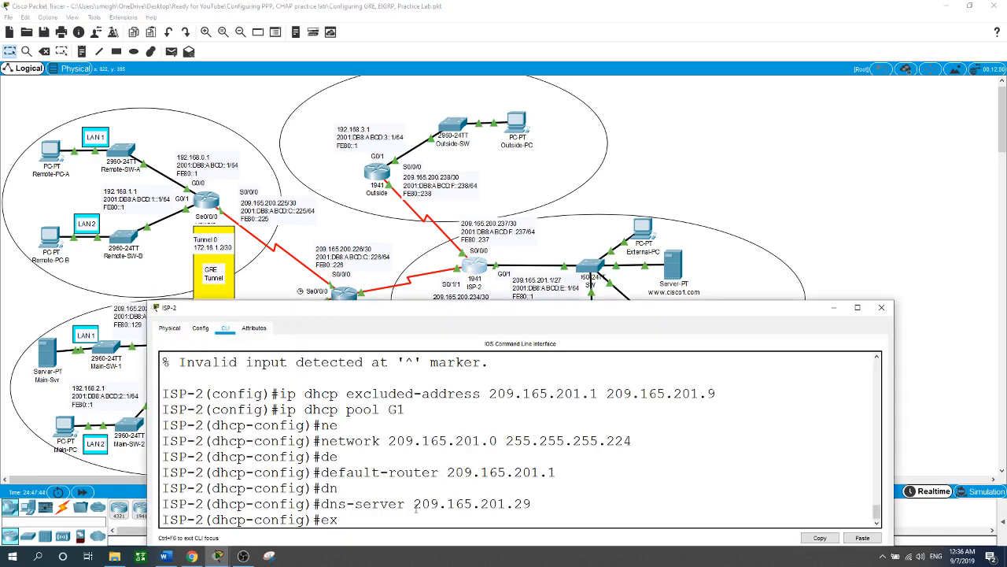
{"action": "type", "text": "it"}
{"action": "key", "text": "Return"}
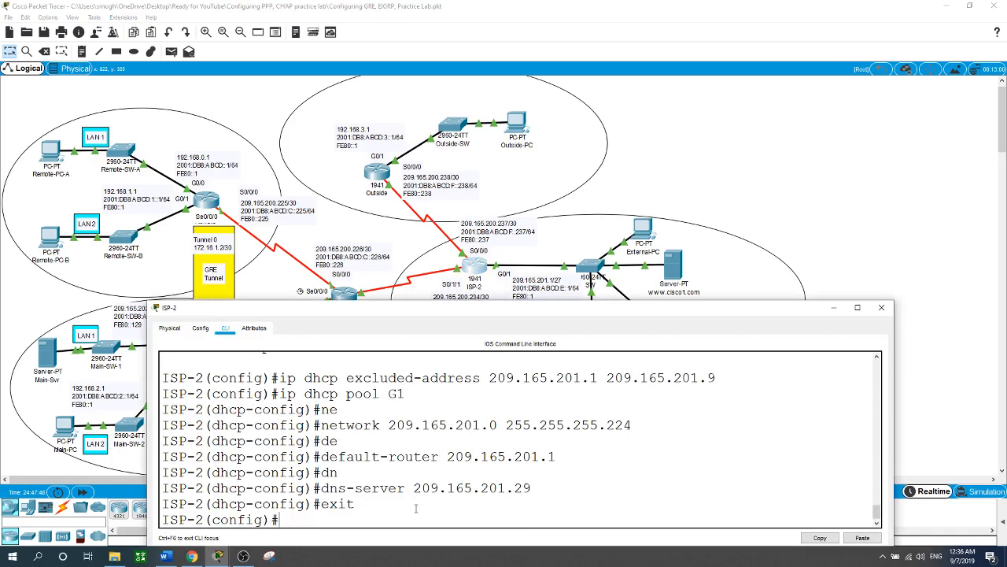
Step: Add a static route on ISP-2 to 209.165.200.224 255.255.255.252 via next hop 209.165.200.233
{"action": "type", "text": "ip route 209.165"}
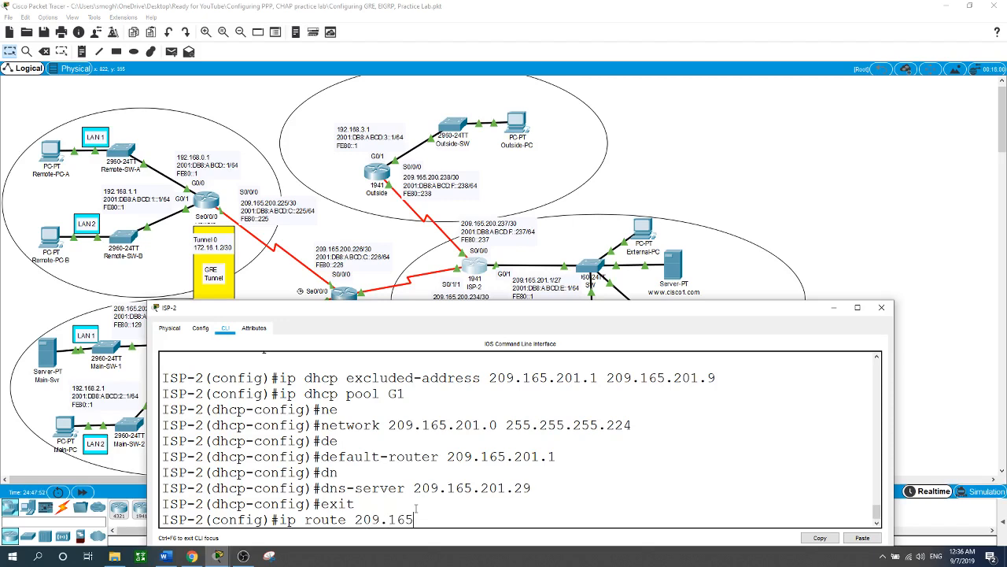
{"action": "type", "text": ".200.224 255.255.255.2"}
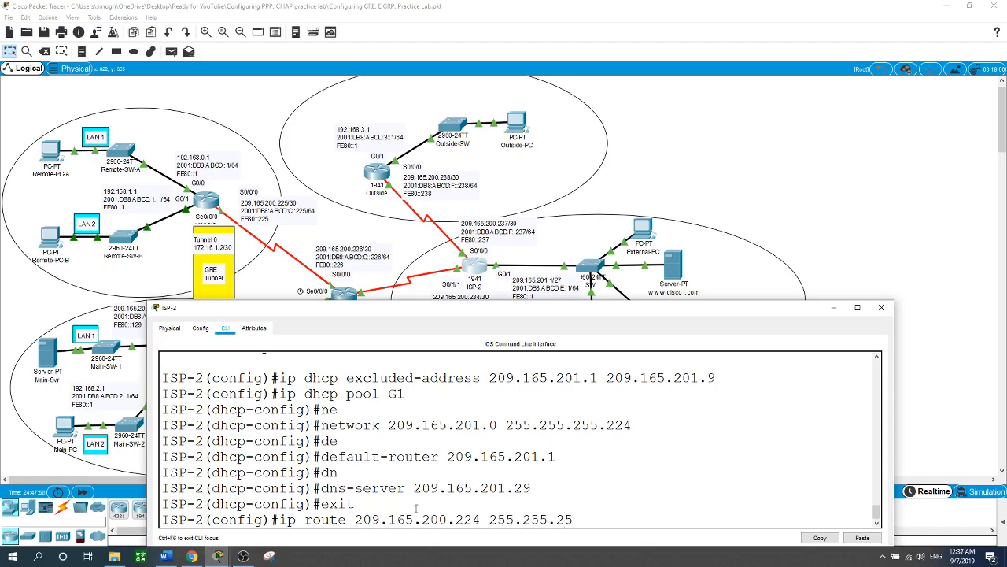
{"action": "type", "text": "52 209.165."}
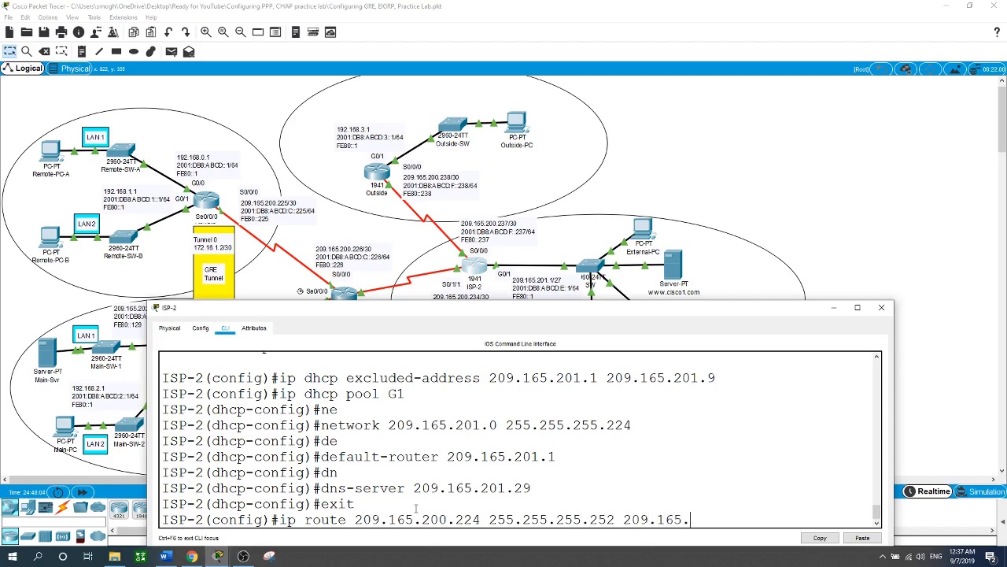
{"action": "type", "text": "200.233"}
{"action": "key", "text": "Return"}
Step: Add a static route on ISP-2 to 209.165.200.228 255.255.255.252 via next hop 209.165.200.233
{"action": "type", "text": "ip route "}
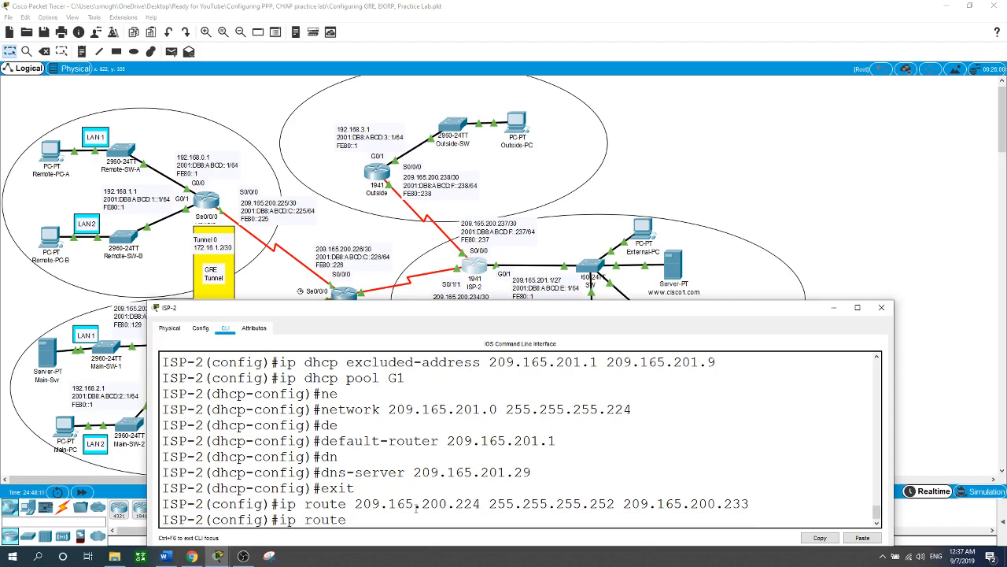
{"action": "type", "text": "209.165.200.228"}
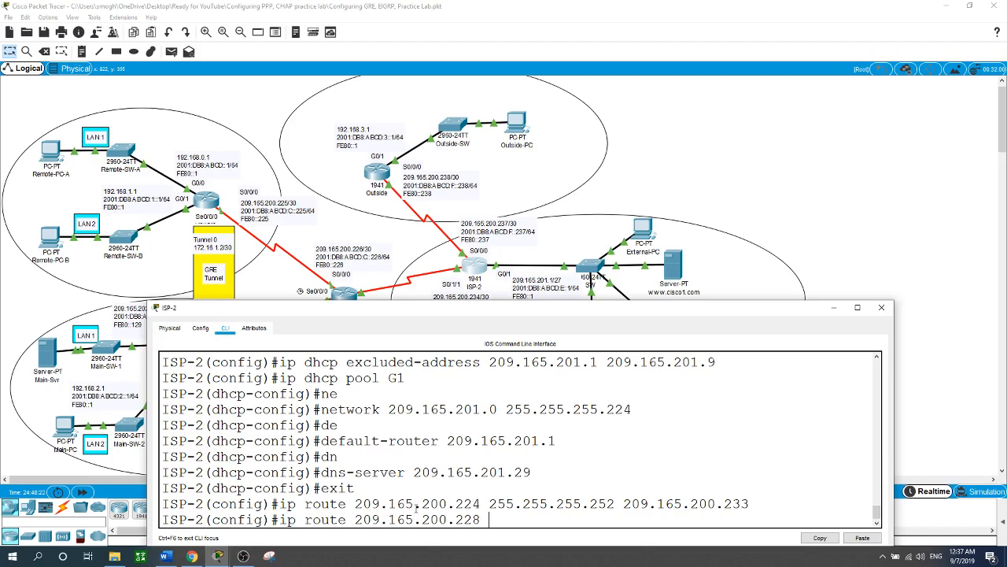
{"action": "type", "text": "255.255.2"}
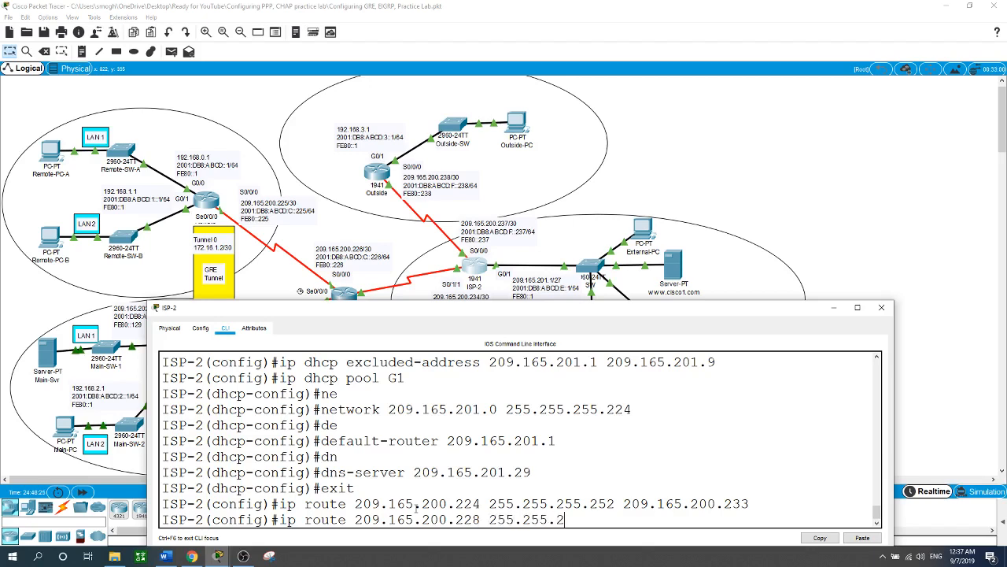
{"action": "type", "text": "55.252 209."}
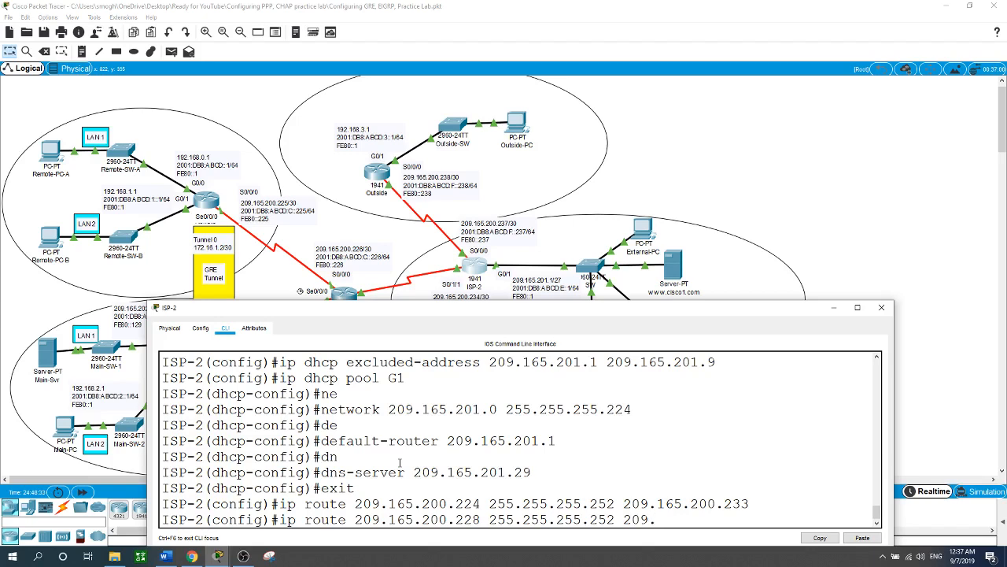
{"action": "type", "text": "165.200.233"}
{"action": "key", "text": "Return"}
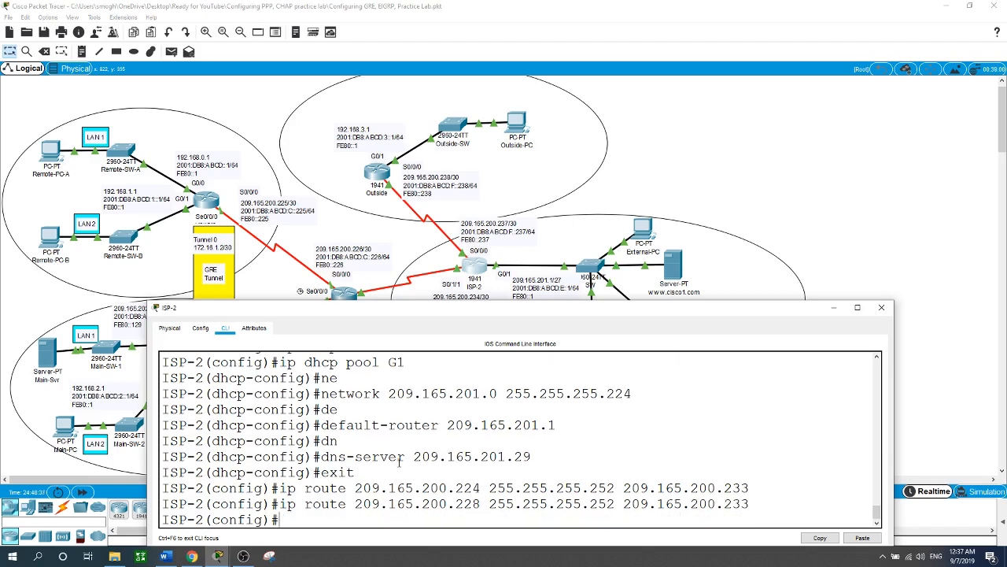
Step: Add a static route on ISP-2 to 209.165.202.128 255.255.255.224 via next hop 209.165.200.233
{"action": "type", "text": "ip route"}
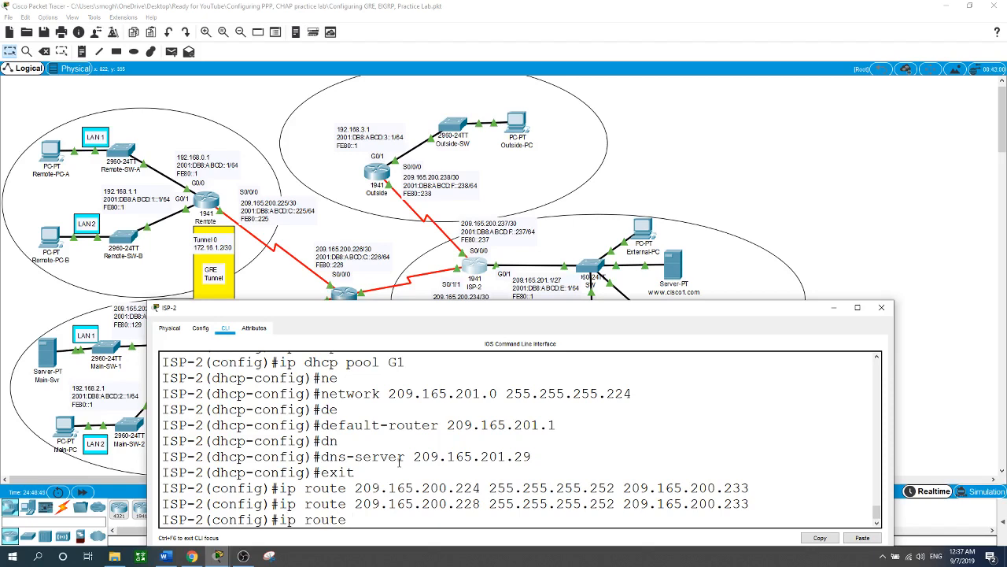
{"action": "type", "text": "209.165.202.128 255"}
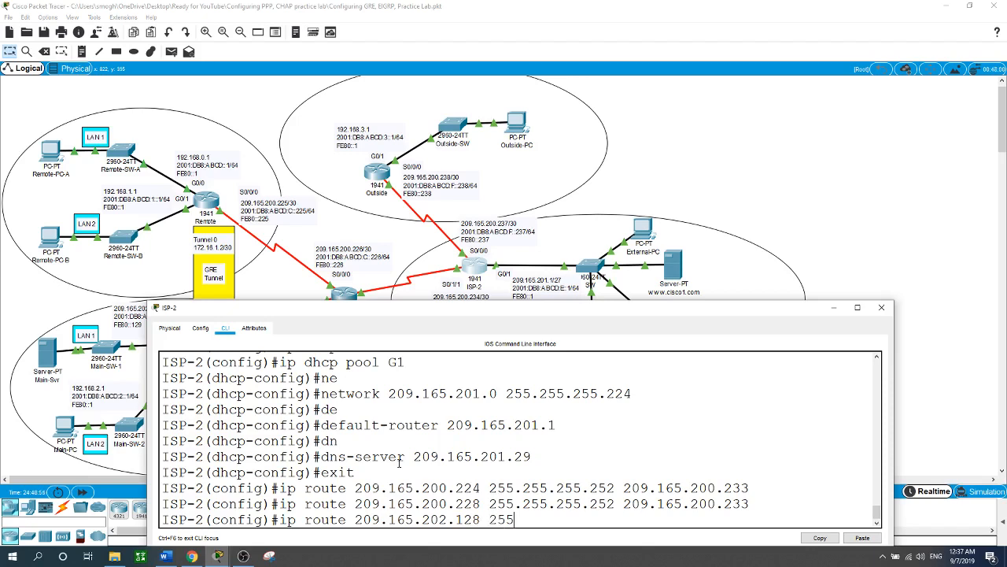
{"action": "type", "text": ".255.255.224 209.1"}
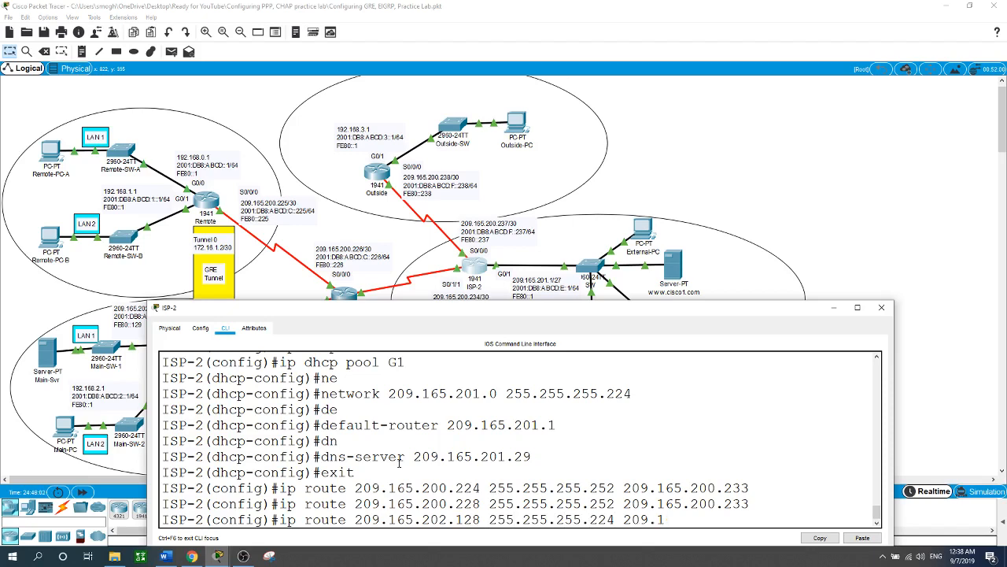
{"action": "type", "text": "65"}
{"action": "type", "text": "00.233"}
{"action": "key", "text": "Return"}
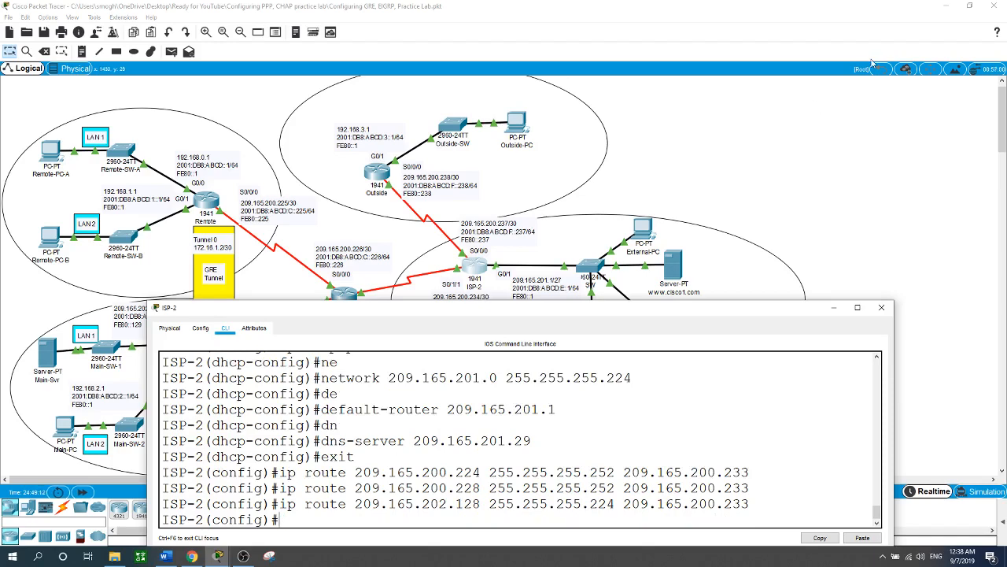
Step: Open the ISP-1 router's command line and enter privileged EXEC mode
{"action": "left_click", "coordinate": [795, 178]}
{"action": "left_click", "coordinate": [343, 299]}
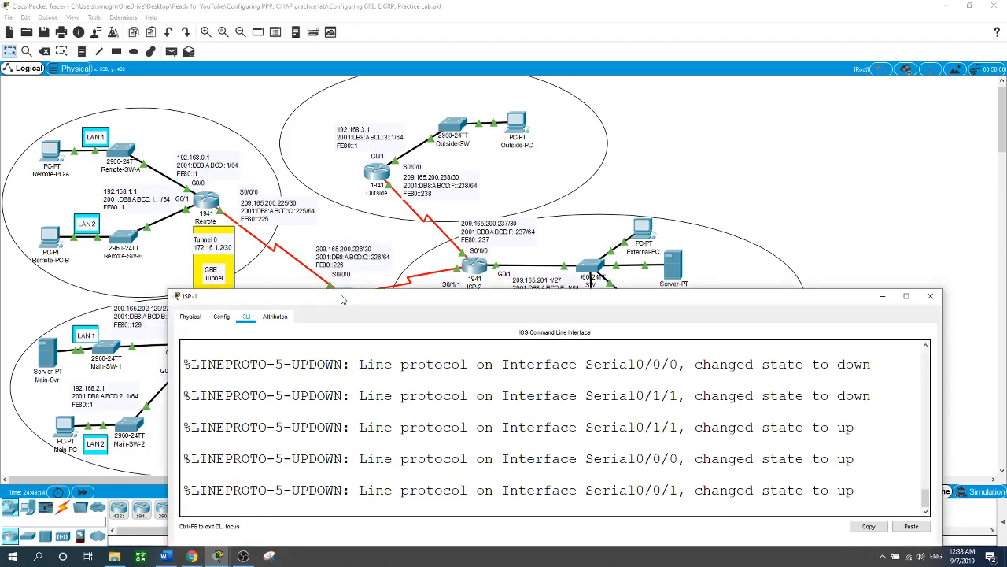
{"action": "key", "text": "Return"}
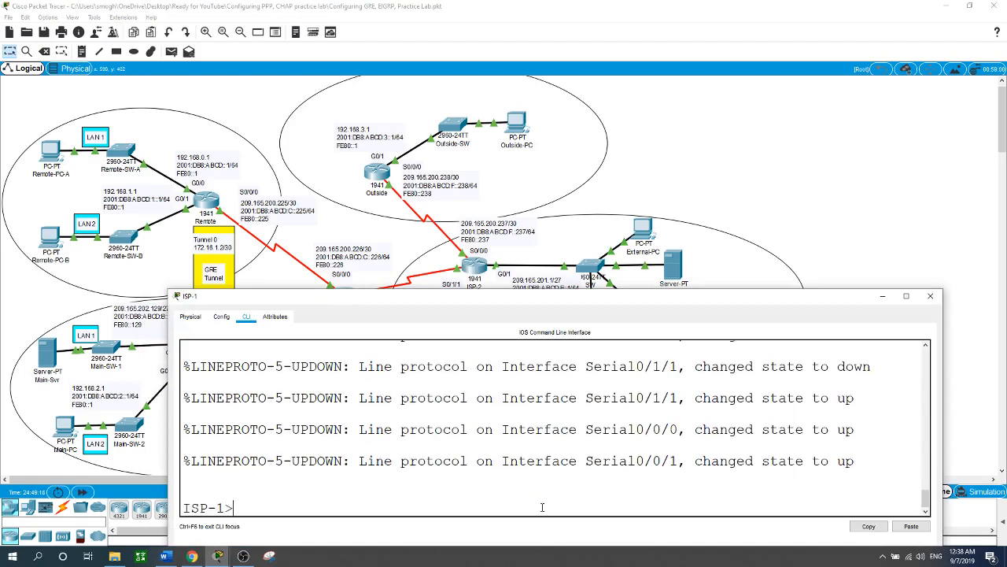
{"action": "type", "text": "en"}
{"action": "key", "text": "Return"}
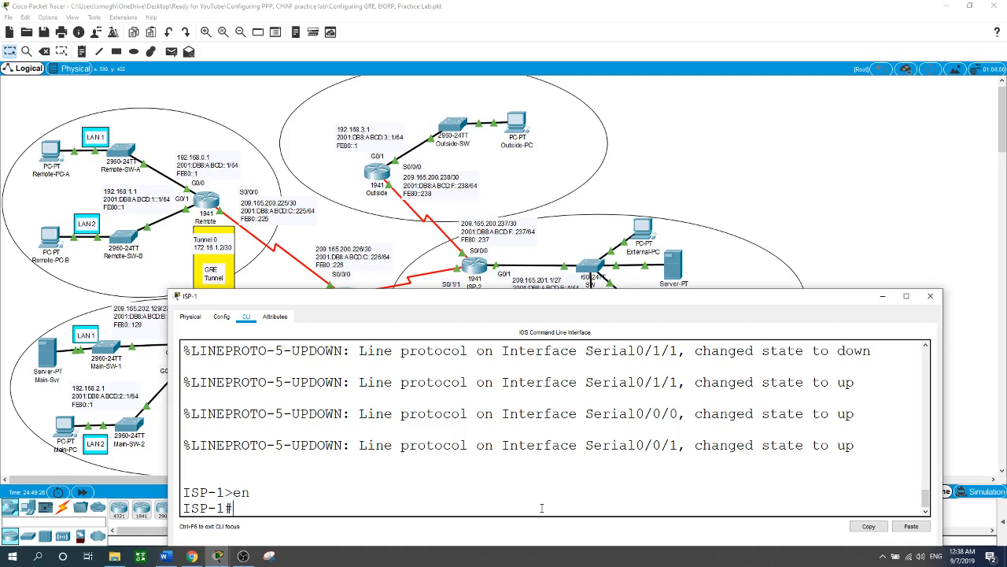
Step: Enter global configuration mode on ISP-1 and enable IPv6 unicast routing
{"action": "type", "text": "conf t"}
{"action": "key", "text": "Return"}
{"action": "type", "text": "ipv6 uni"}
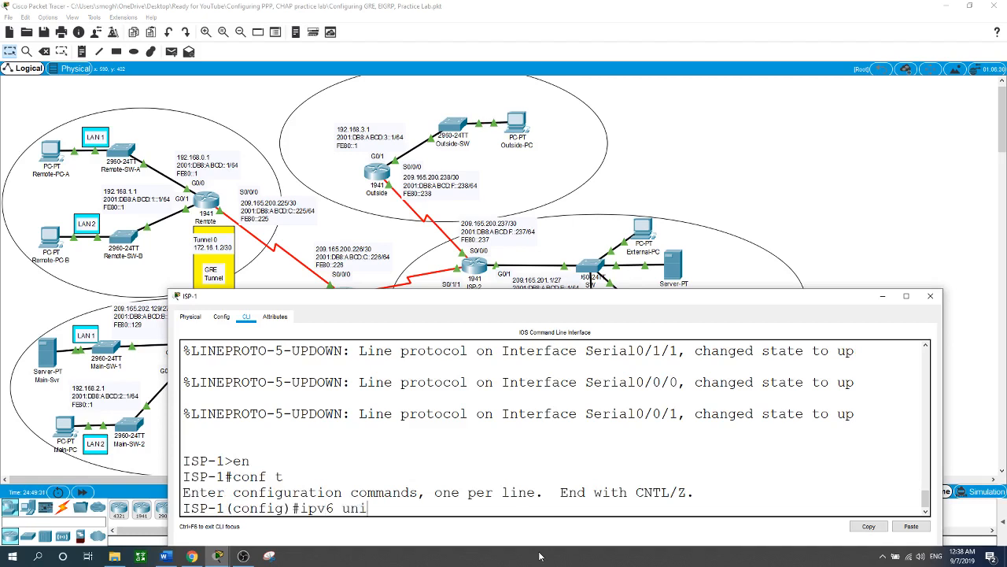
{"action": "key", "text": "Tab"}
{"action": "key", "text": "Return"}
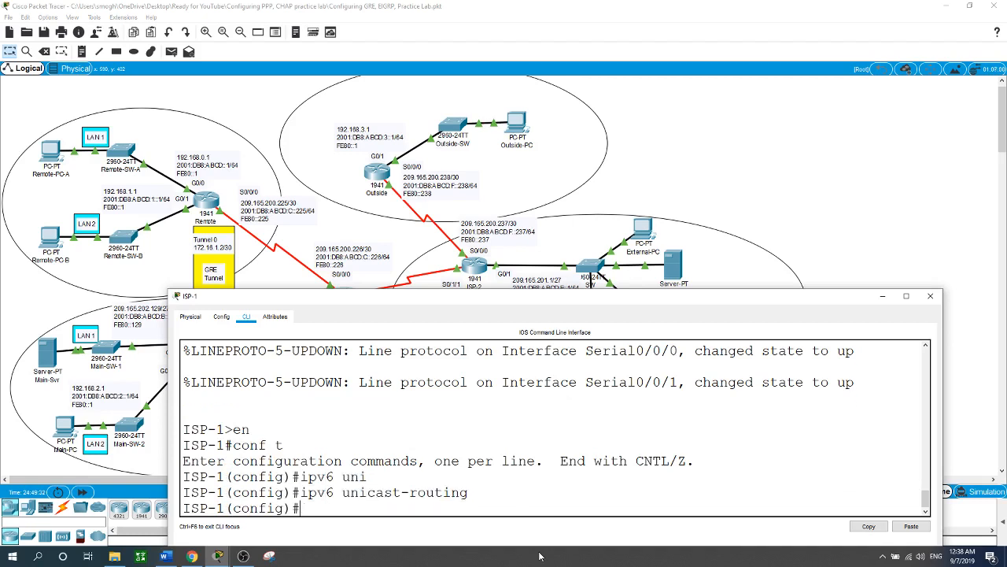
Step: Create the IPv6 EIGRP routing process with autonomous system number 65001 on ISP-1
{"action": "type", "text": "ipv6 router eig"}
{"action": "key", "text": "Tab"}
{"action": "type", "text": "65"}
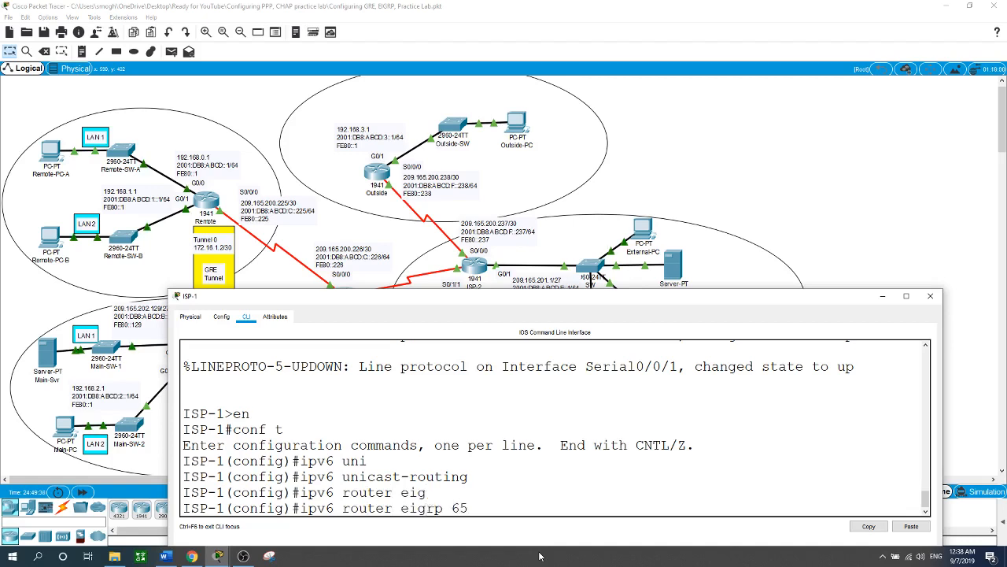
{"action": "type", "text": "001"}
{"action": "key", "text": "Return"}
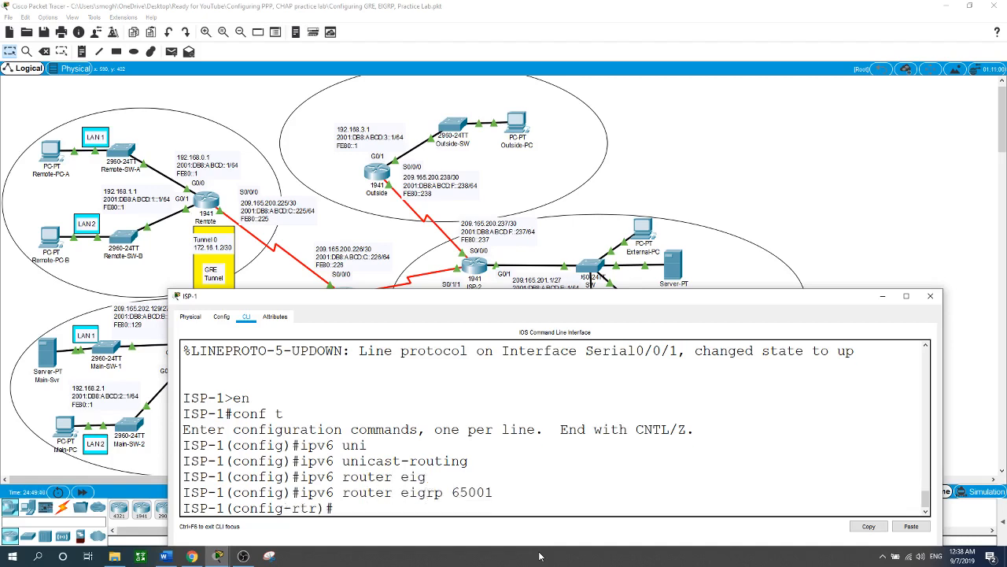
Step: Set the EIGRP router ID to 4.4.4.4 and return to global configuration mode
{"action": "type", "text": "ei"}
{"action": "key", "text": "Tab"}
{"action": "type", "text": "r"}
{"action": "key", "text": "Tab"}
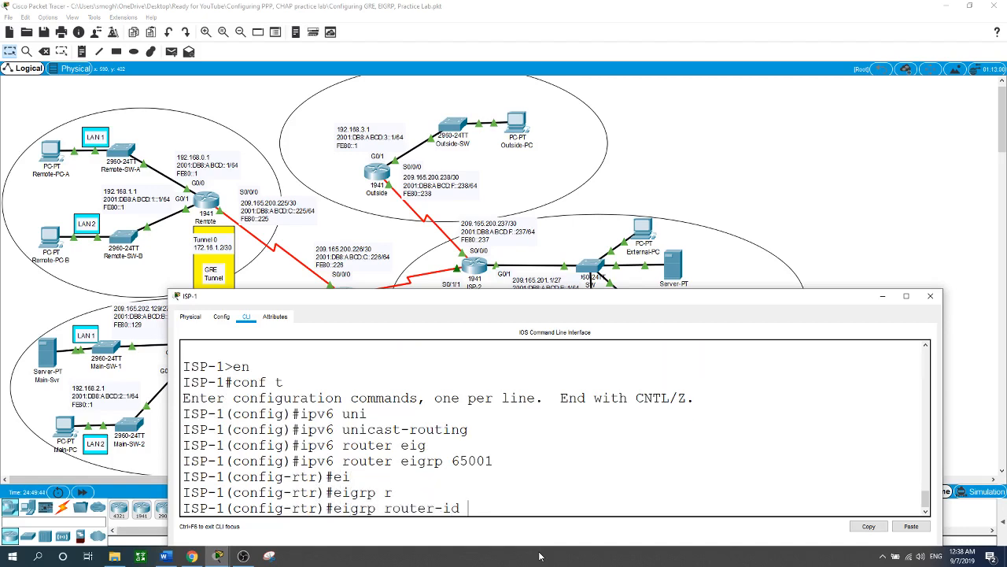
{"action": "type", "text": "4.4.4.4"}
{"action": "key", "text": "Return"}
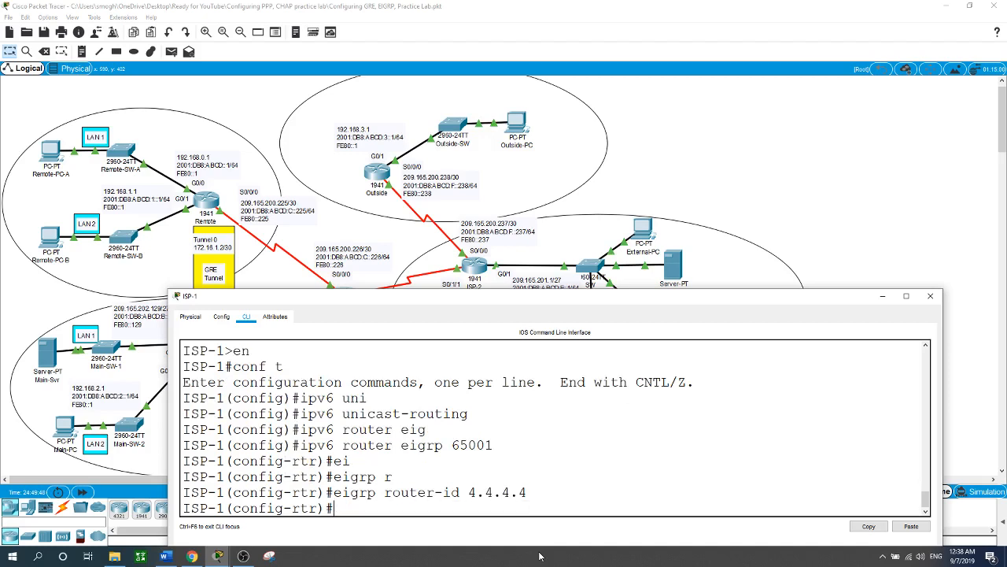
{"action": "type", "text": "exit"}
{"action": "key", "text": "Return"}
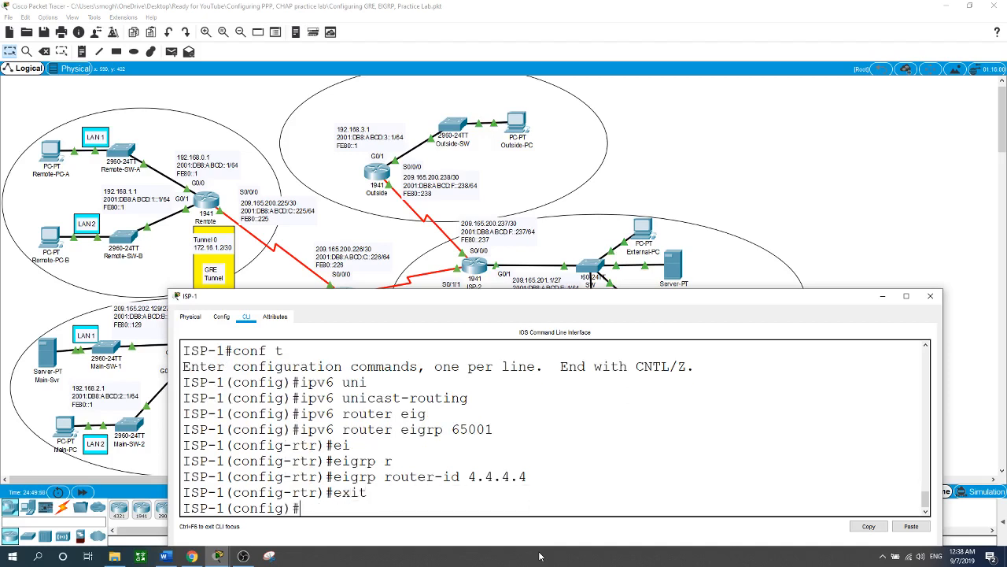
Step: Enable IPv6 EIGRP 65001 on ISP-1's serial interface s0/1/1
{"action": "mouse_move", "coordinate": [479, 299]}
{"action": "left_mouse_down"}
{"action": "mouse_move", "coordinate": [536, 351]}
{"action": "mouse_move", "coordinate": [529, 344]}
{"action": "mouse_move", "coordinate": [585, 306]}
{"action": "mouse_move", "coordinate": [767, 200]}
{"action": "mouse_move", "coordinate": [553, 239]}
{"action": "mouse_move", "coordinate": [498, 294]}
{"action": "left_mouse_up"}
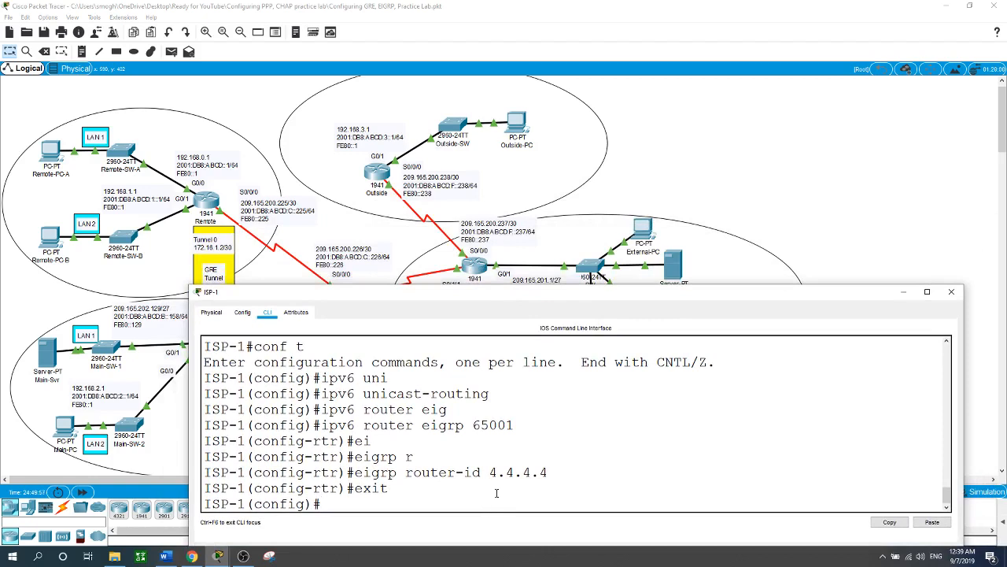
{"action": "type", "text": "int s0/1/1"}
{"action": "key", "text": "Return"}
{"action": "type", "text": "ipv6 ei"}
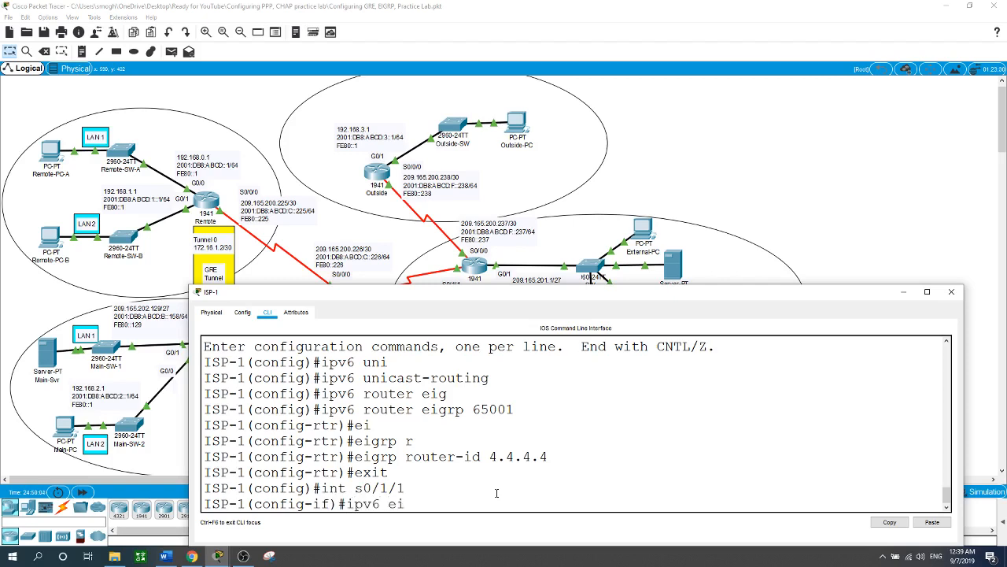
{"action": "key", "text": "Tab"}
{"action": "type", "text": "65001"}
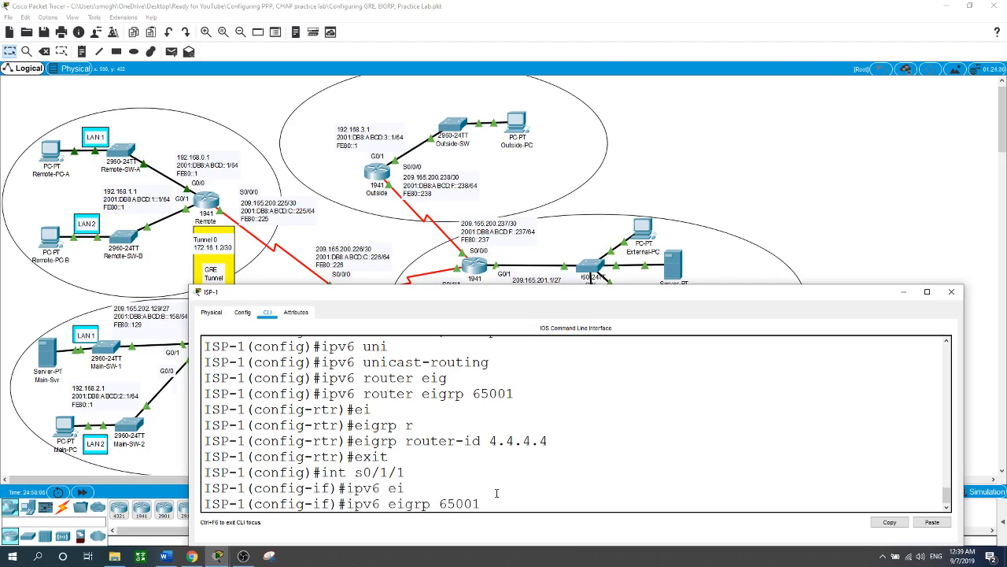
{"action": "key", "text": "Return"}
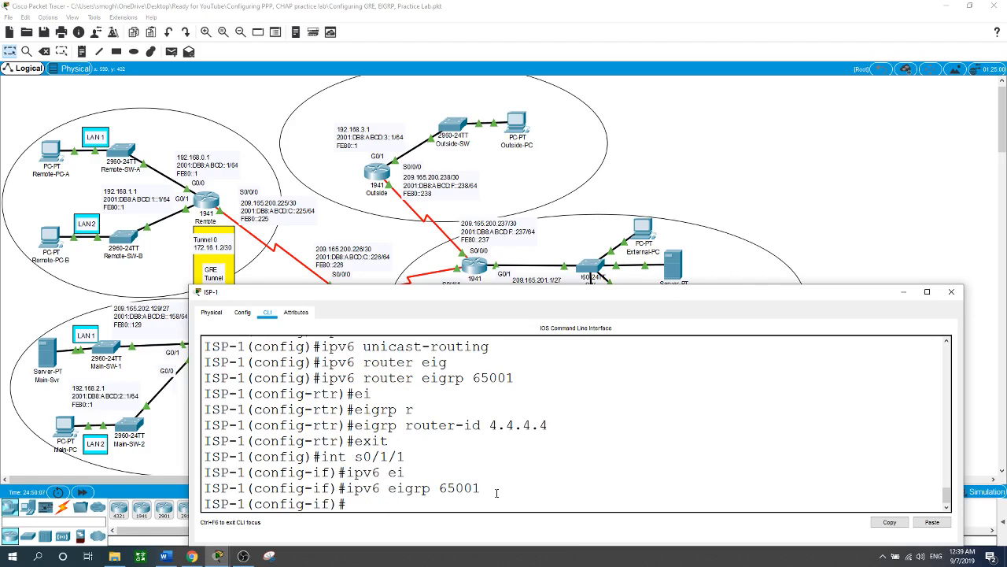
Step: Enable IPv6 EIGRP 65001 on ISP-1's serial interface s0/0/1
{"action": "type", "text": "int s0"}
{"action": "type", "text": "/"}
{"action": "type", "text": "/"}
{"action": "type", "text": "0/1"}
{"action": "key", "text": "Return"}
{"action": "type", "text": "ip"}
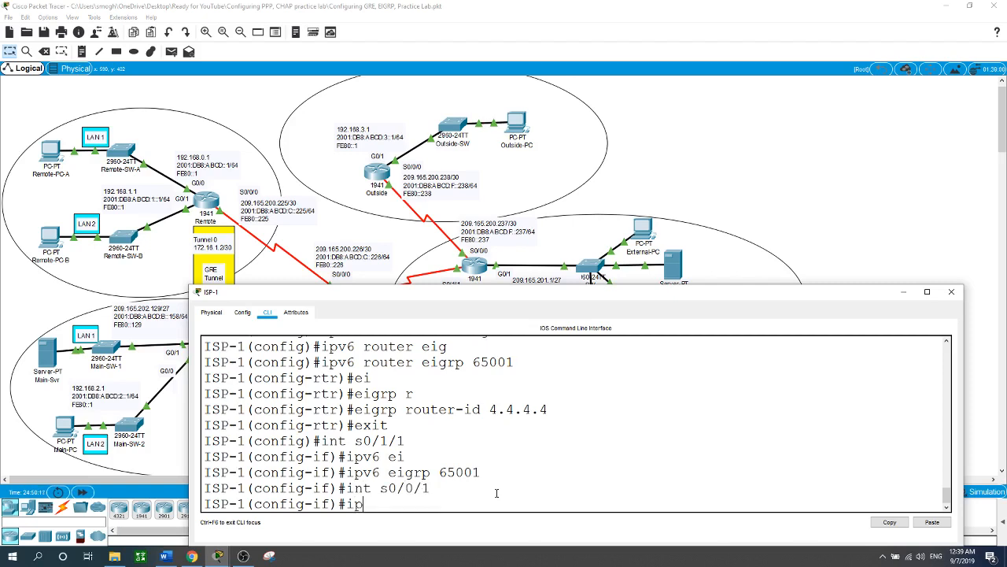
{"action": "type", "text": "v6 ei"}
{"action": "key", "text": "Tab"}
{"action": "type", "text": "6"}
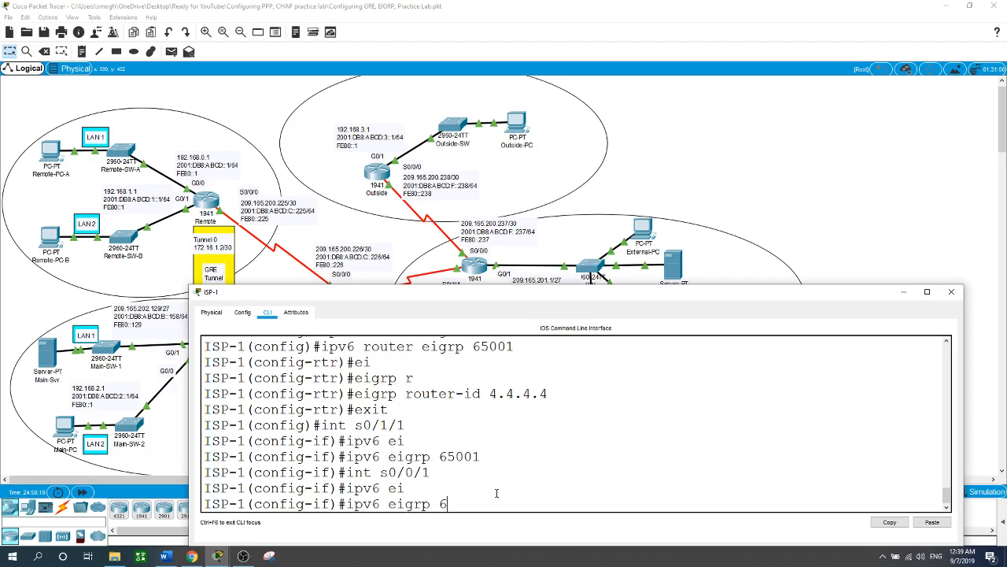
{"action": "type", "text": "5001"}
{"action": "key", "text": "Return"}
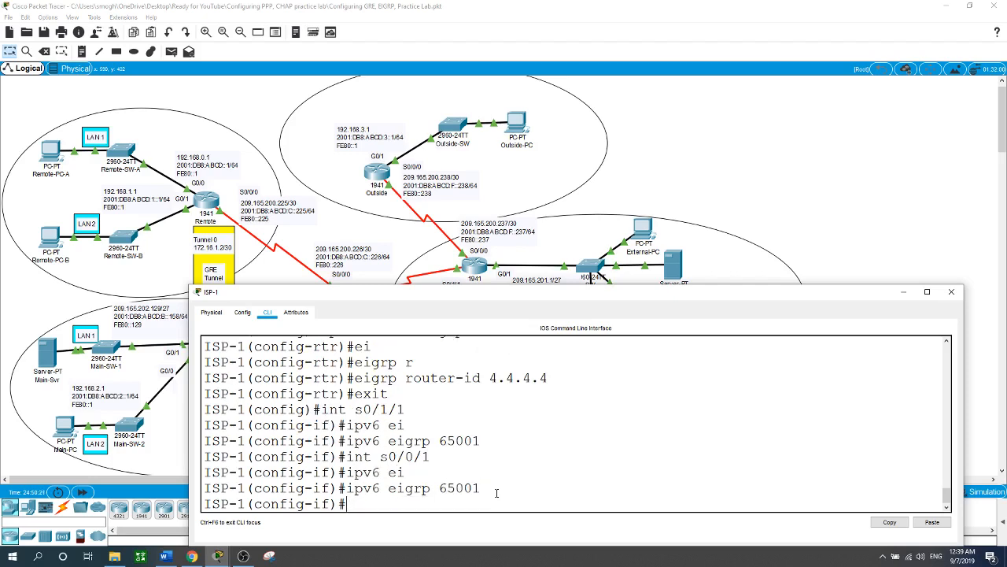
Step: Enable IPv6 EIGRP 65001 on ISP-1's serial interface s0/0/0 and return to global configuration mode
{"action": "type", "text": "int s0/0/0"}
{"action": "key", "text": "Return"}
{"action": "type", "text": "ip"}
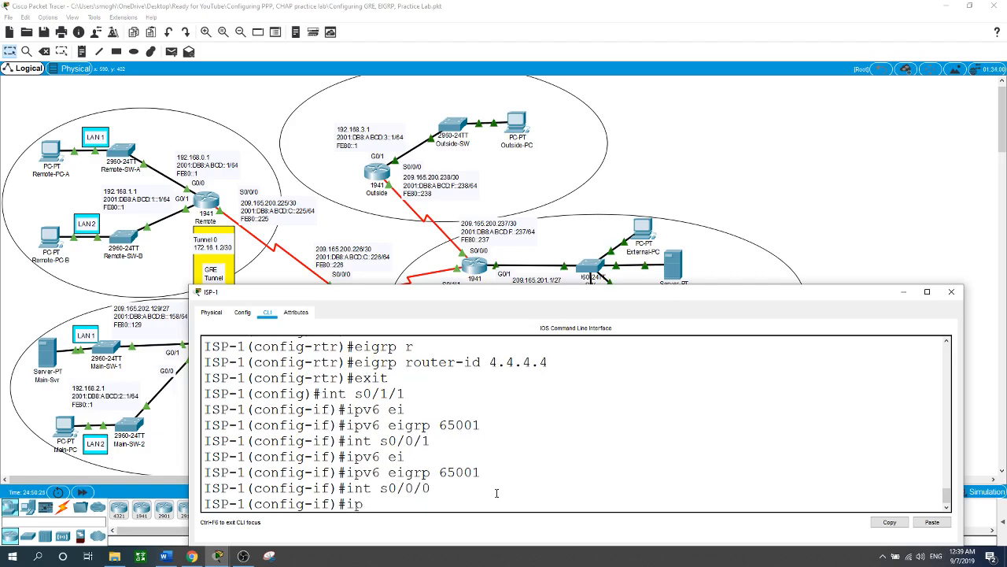
{"action": "type", "text": "v6 ei"}
{"action": "key", "text": "Tab"}
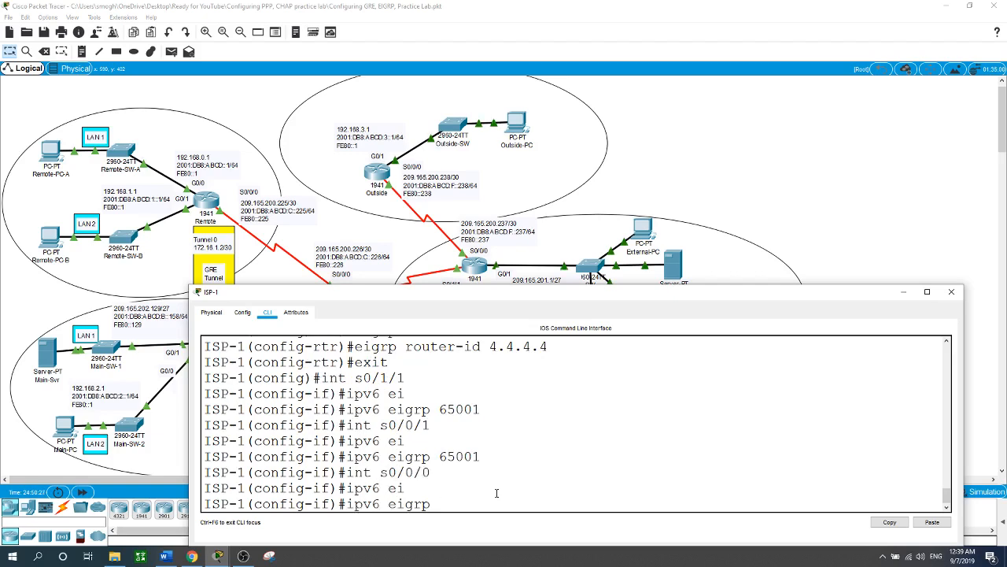
{"action": "type", "text": "65001"}
{"action": "key", "text": "Return"}
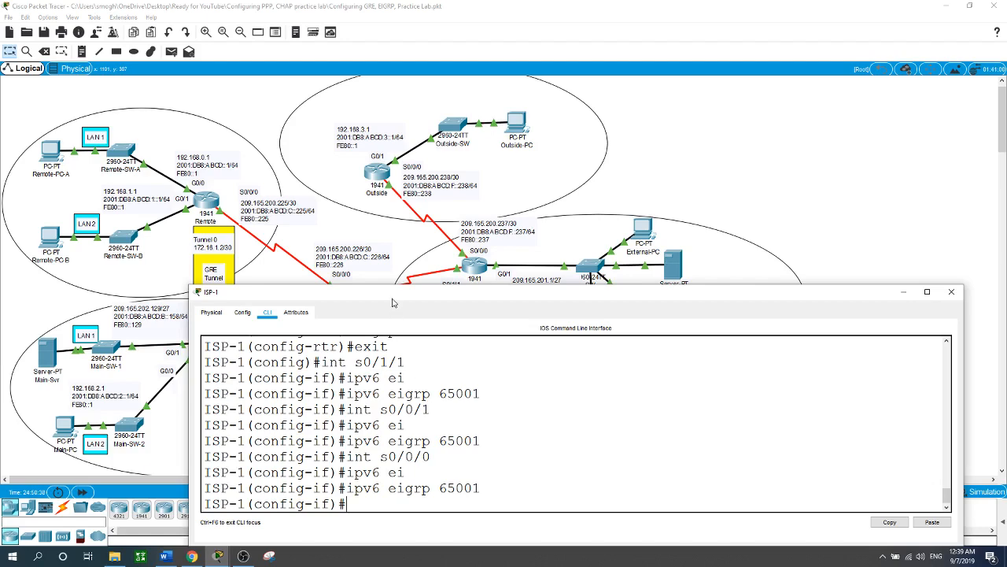
{"action": "left_click_drag", "start_coordinate": [394, 300], "coordinate": [445, 345]}
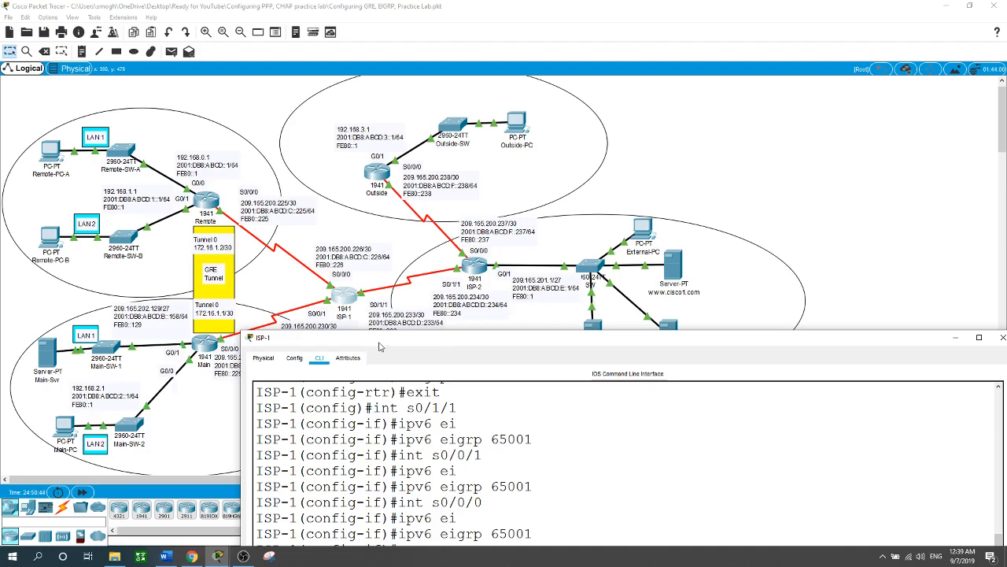
{"action": "left_click_drag", "start_coordinate": [379, 347], "coordinate": [246, 222]}
{"action": "type", "text": "ex"}
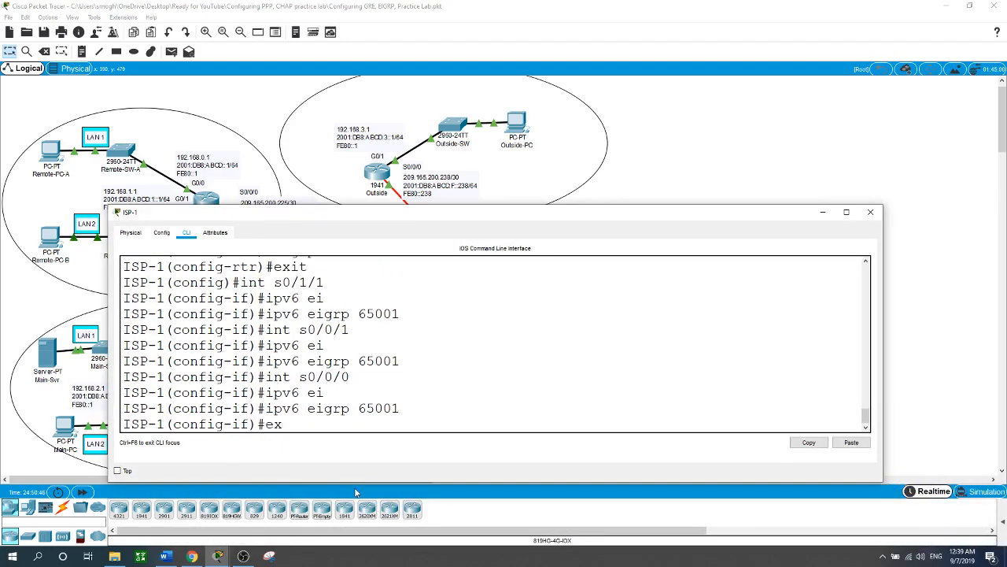
{"action": "type", "text": "it"}
{"action": "key", "text": "Return"}
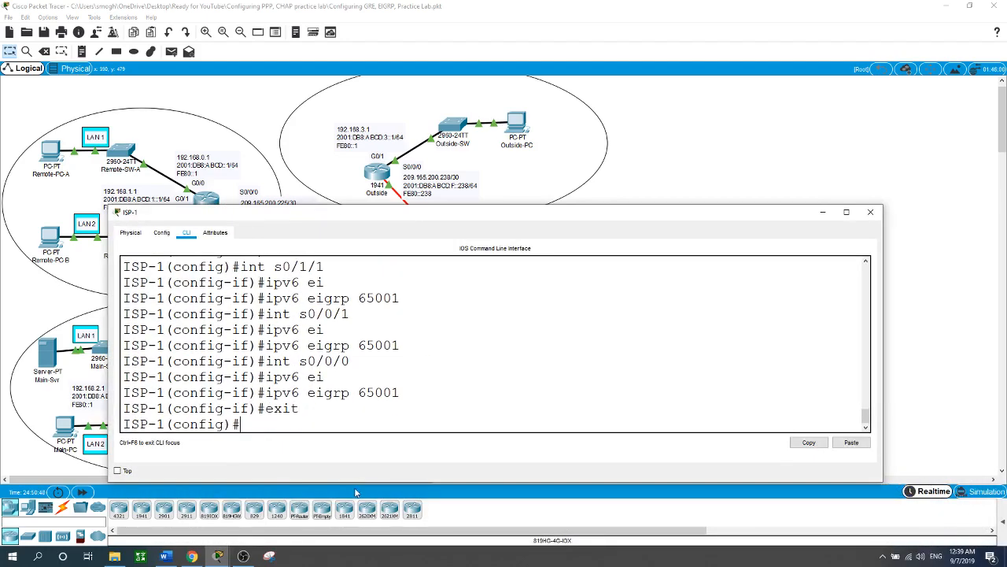
Step: Set the encapsulation of ISP-1's serial interface s0/0/1 to PPP
{"action": "type", "text": "int s0/0/1"}
{"action": "key", "text": "Return"}
{"action": "type", "text": "en"}
{"action": "key", "text": "Tab"}
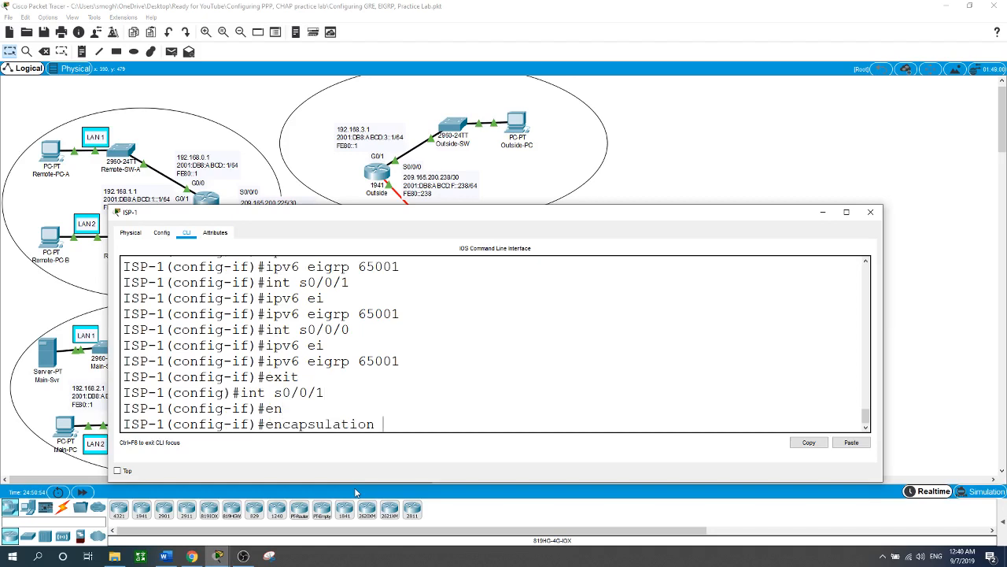
{"action": "type", "text": "ppp"}
{"action": "key", "text": "Return"}
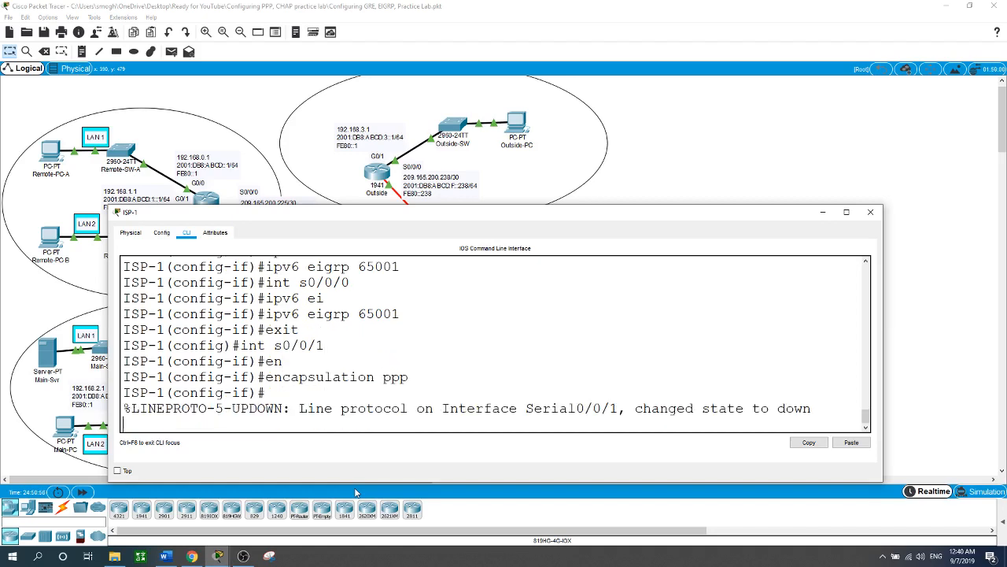
{"action": "key", "text": "Return"}
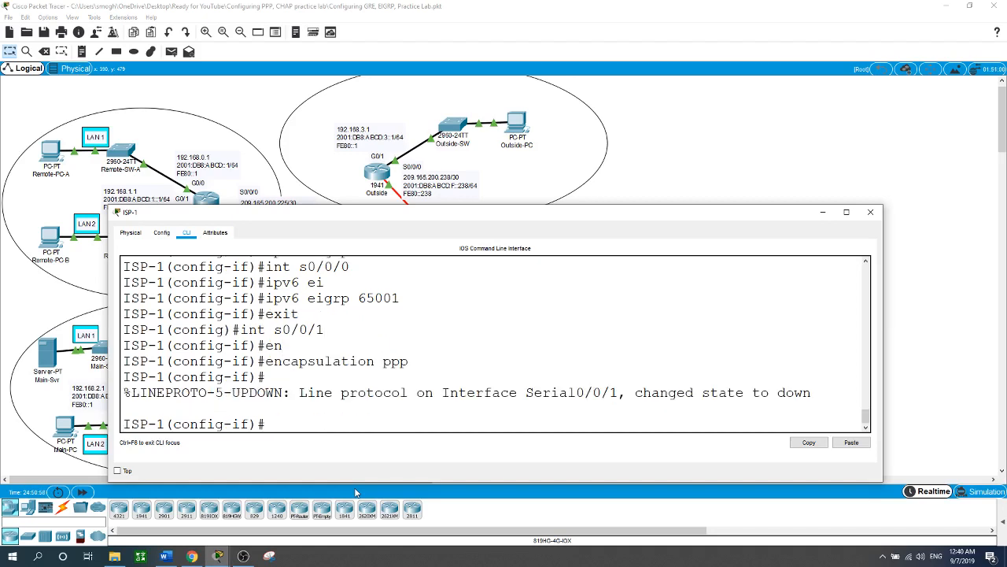
Step: Set CHAP as the PPP authentication method on interface s0/0/1
{"action": "type", "text": "ppp au"}
{"action": "key", "text": "Tab"}
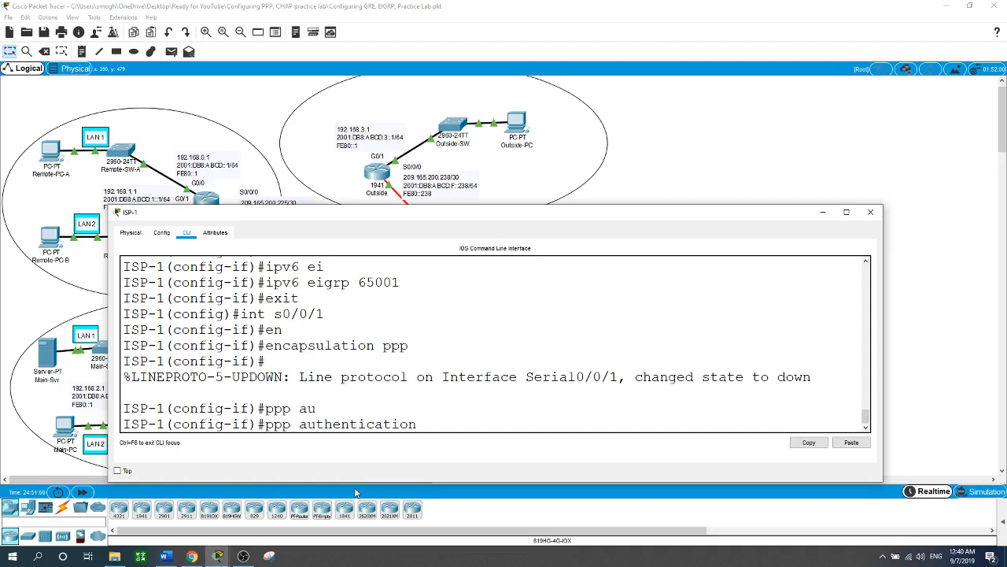
{"action": "type", "text": "ch"}
{"action": "key", "text": "Tab"}
{"action": "key", "text": "Return"}
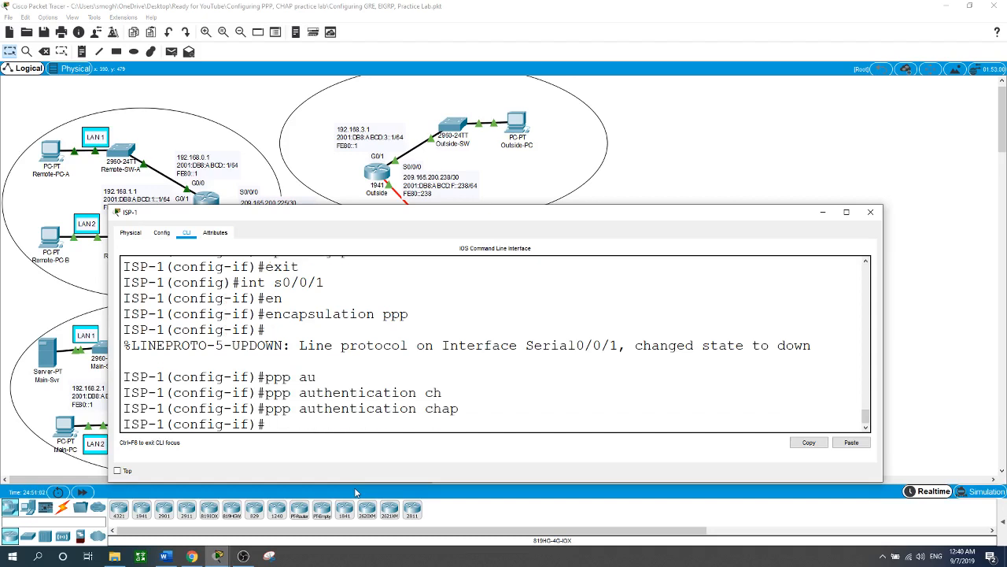
Step: Set the encapsulation of ISP-1's serial interface s0/0/0 to PPP
{"action": "type", "text": "int s0/0/0"}
{"action": "key", "text": "Return"}
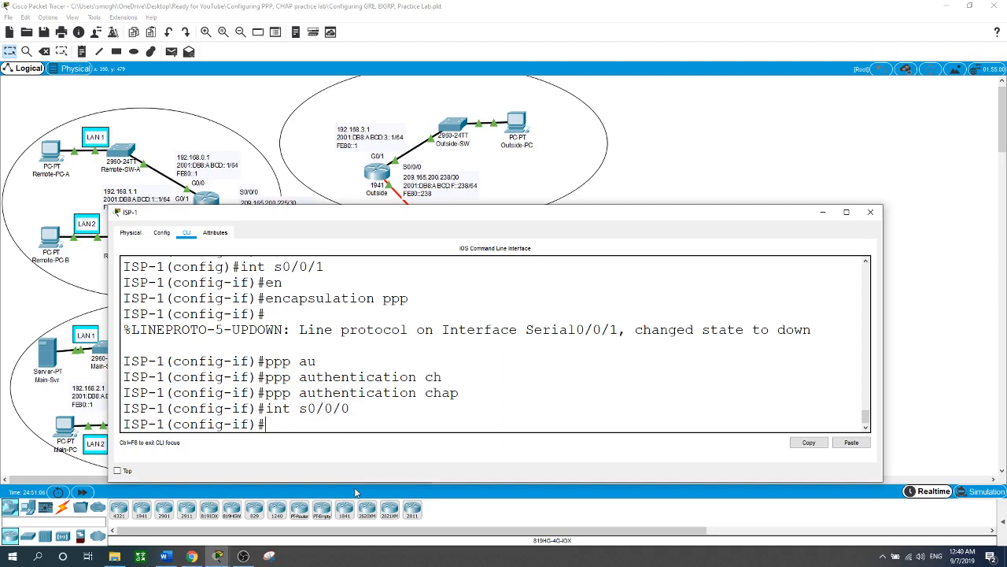
{"action": "type", "text": "en"}
{"action": "key", "text": "Tab"}
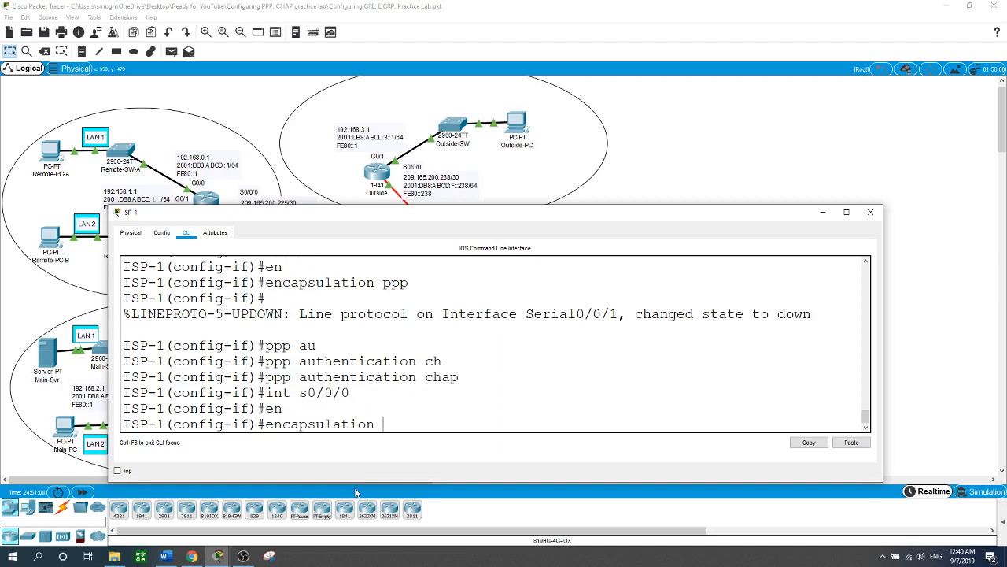
{"action": "type", "text": "ppp"}
{"action": "key", "text": "Return"}
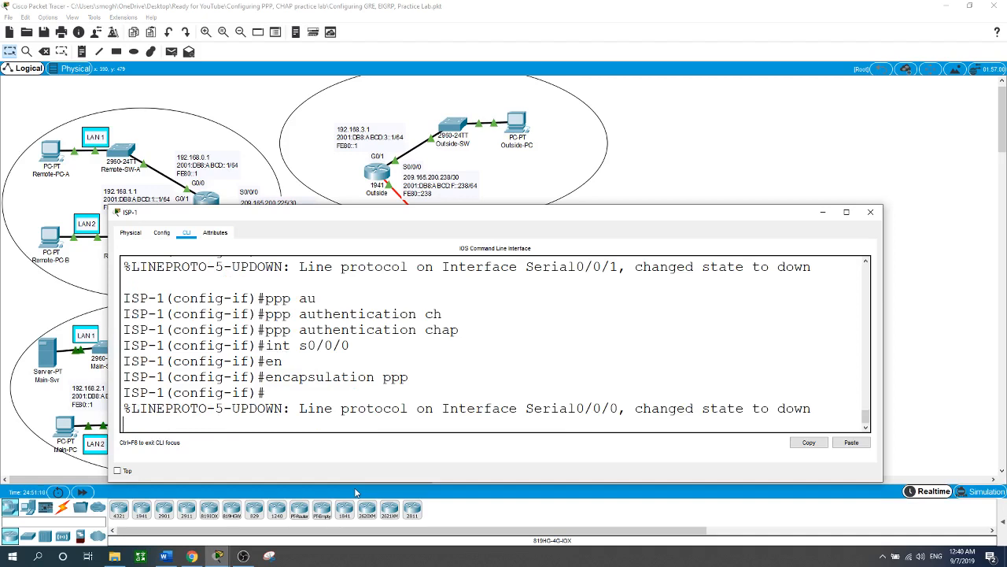
Step: Set CHAP as the PPP authentication method on interface s0/0/0 and return to global configuration mode
{"action": "type", "text": "ppp au"}
{"action": "key", "text": "Tab"}
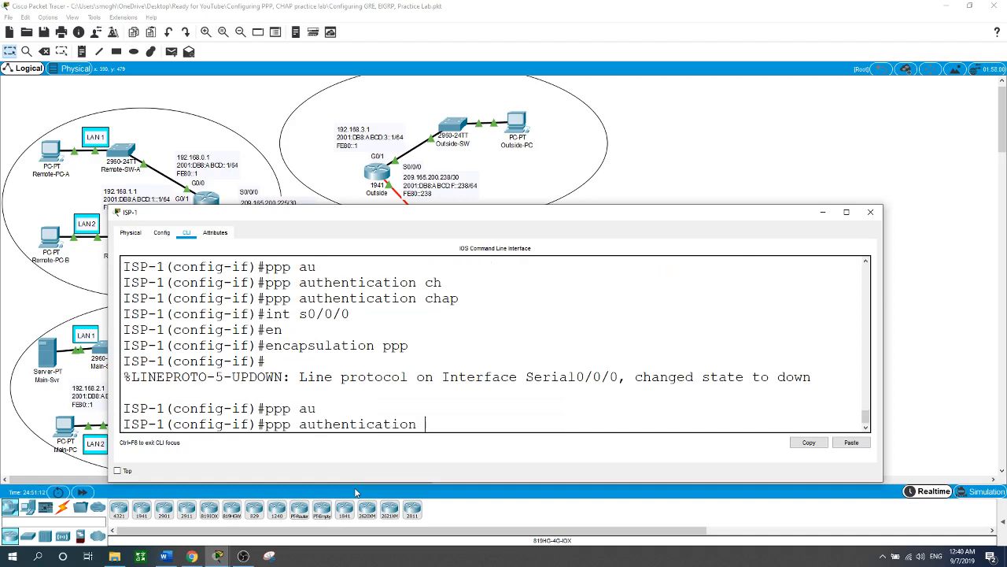
{"action": "type", "text": "ch"}
{"action": "key", "text": "Tab"}
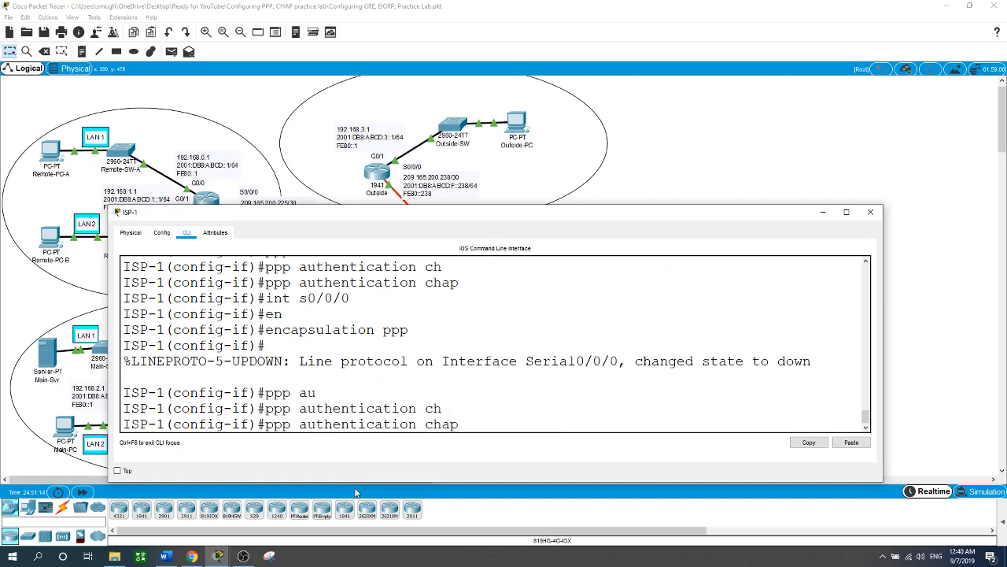
{"action": "key", "text": "Return"}
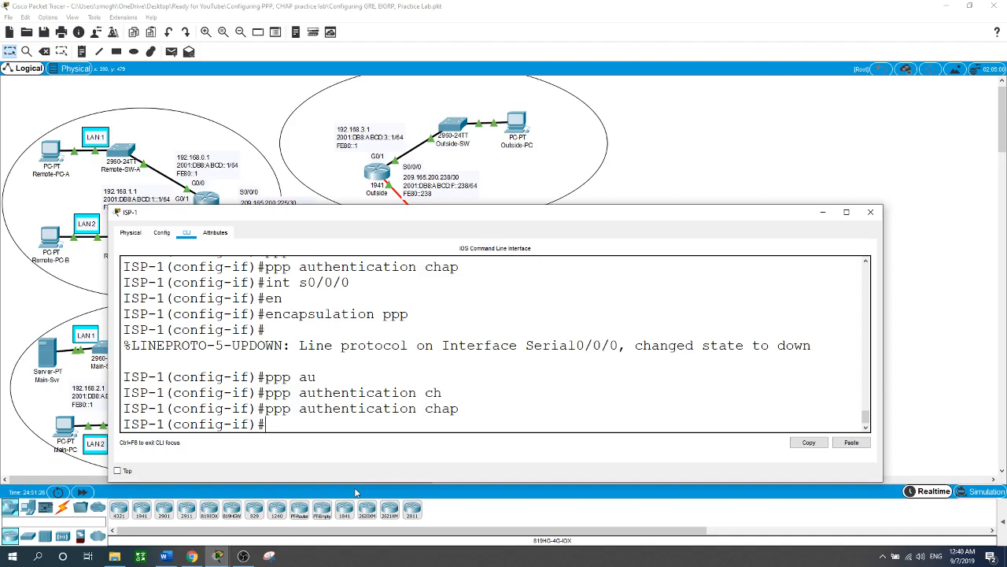
{"action": "type", "text": "exit"}
{"action": "key", "text": "Return"}
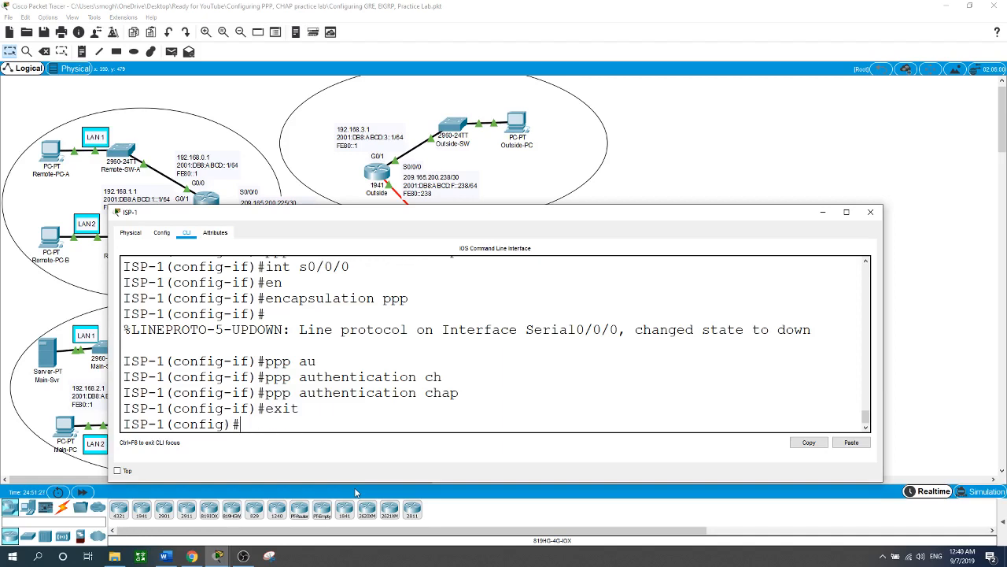
Step: Create the local CHAP username Main on ISP-1 and enter its password
{"action": "type", "text": "use"}
{"action": "key", "text": "Tab"}
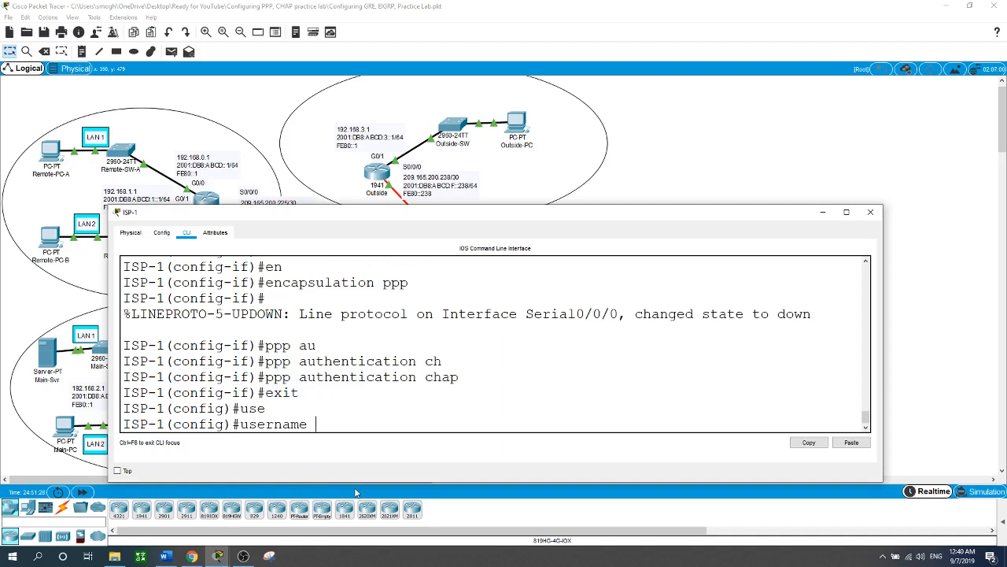
{"action": "type", "text": "Main pa"}
{"action": "key", "text": "Tab"}
{"action": "type", "text": "cisco"}
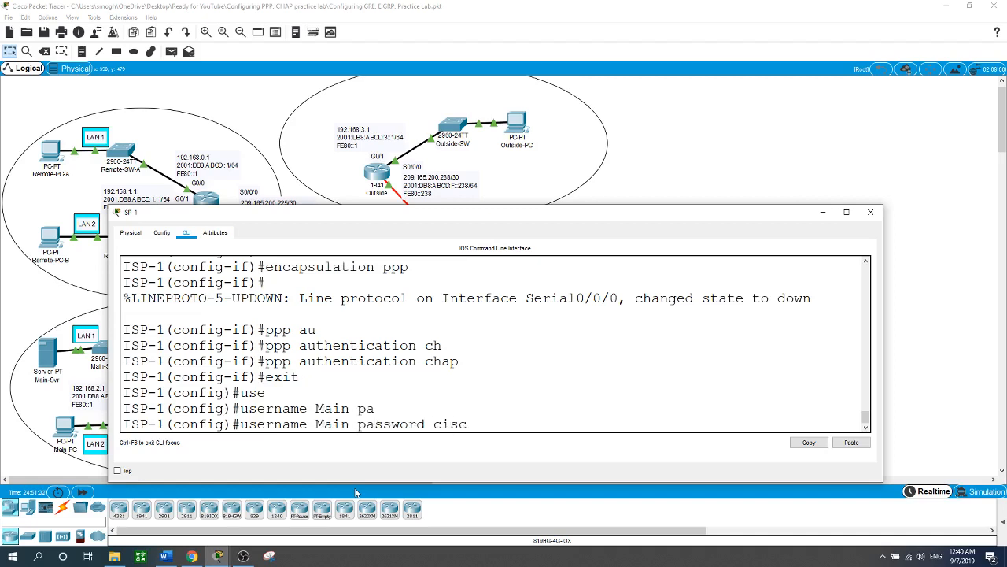
{"action": "key", "text": "Return"}
Step: Create the local CHAP username Remote on ISP-1 and enter its password
{"action": "type", "text": "us"}
{"action": "key", "text": "Tab"}
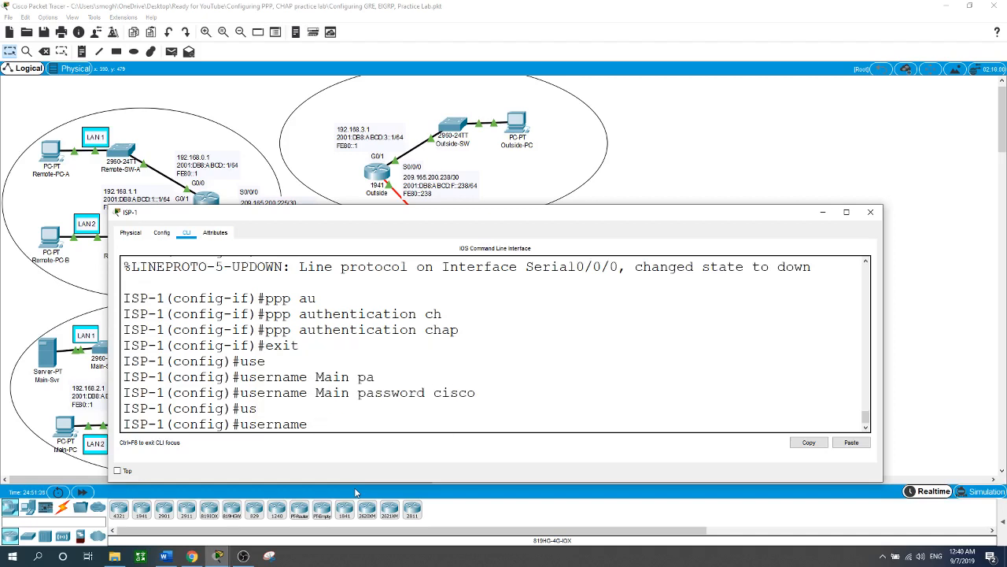
{"action": "type", "text": "Remote pas"}
{"action": "key", "text": "Tab"}
{"action": "type", "text": "cisco"}
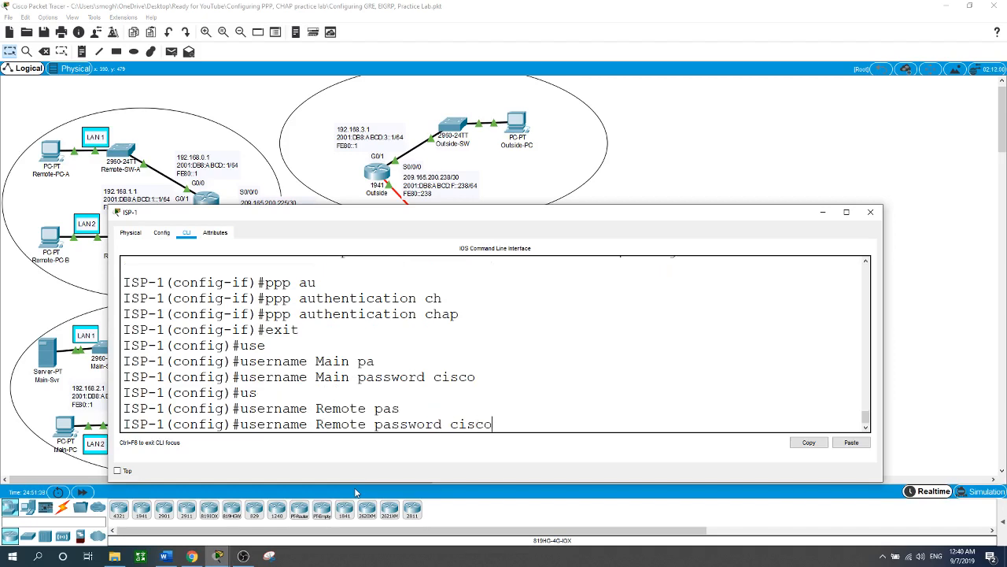
{"action": "key", "text": "Return"}
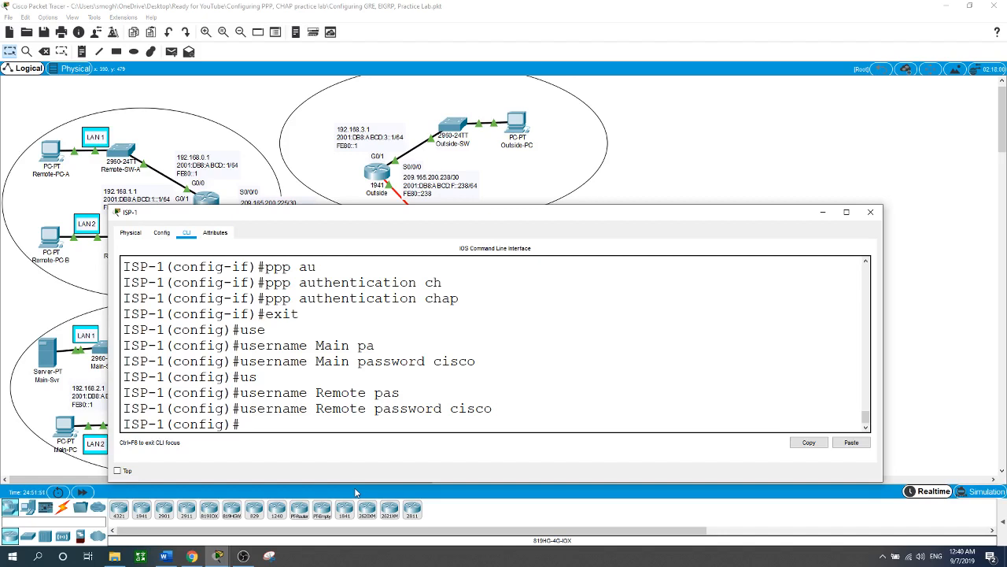
Step: Start a BGP routing process on ISP-1 with autonomous system number 65001
{"action": "type", "text": "router bgp ?"}
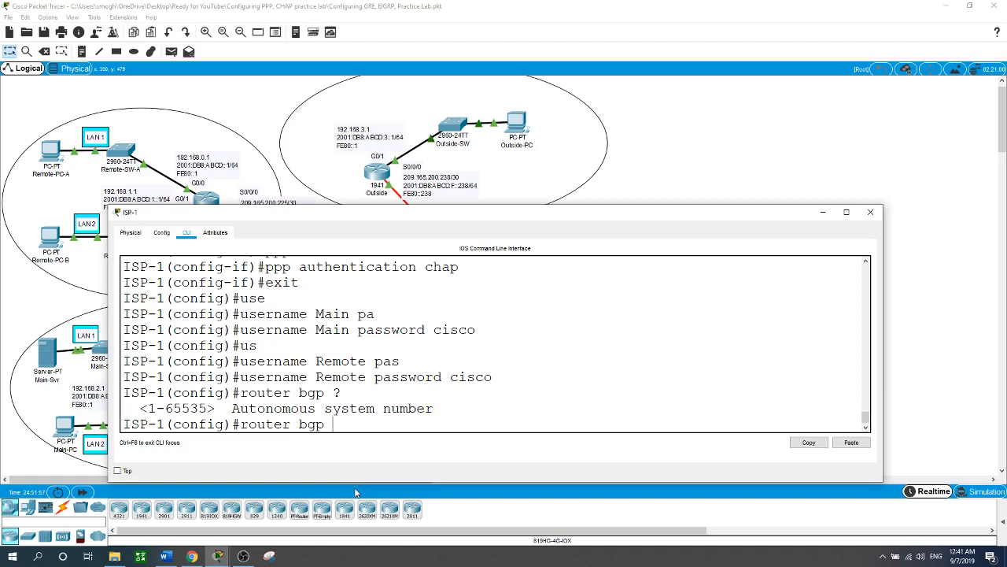
{"action": "type", "text": "65001"}
{"action": "key", "text": "Return"}
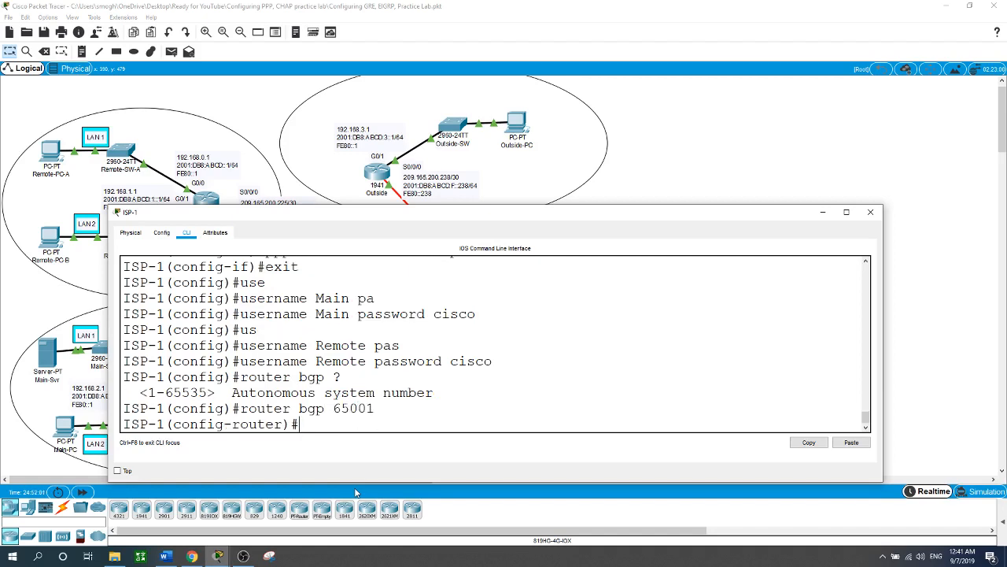
Step: Define the BGP neighbor 209.165.200.229 with remote AS 65020
{"action": "type", "text": "nei"}
{"action": "key", "text": "Tab"}
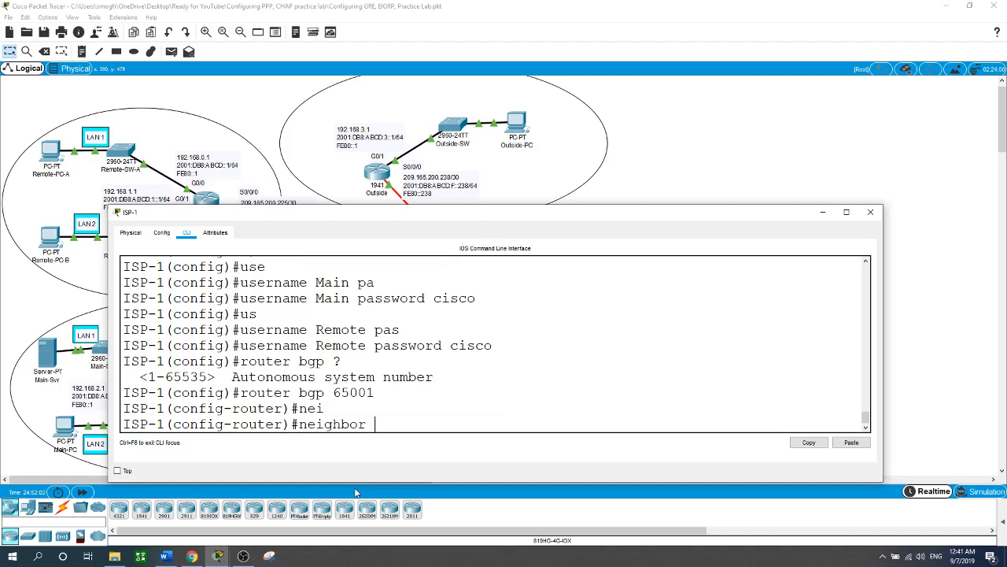
{"action": "type", "text": "209.165.200.229"}
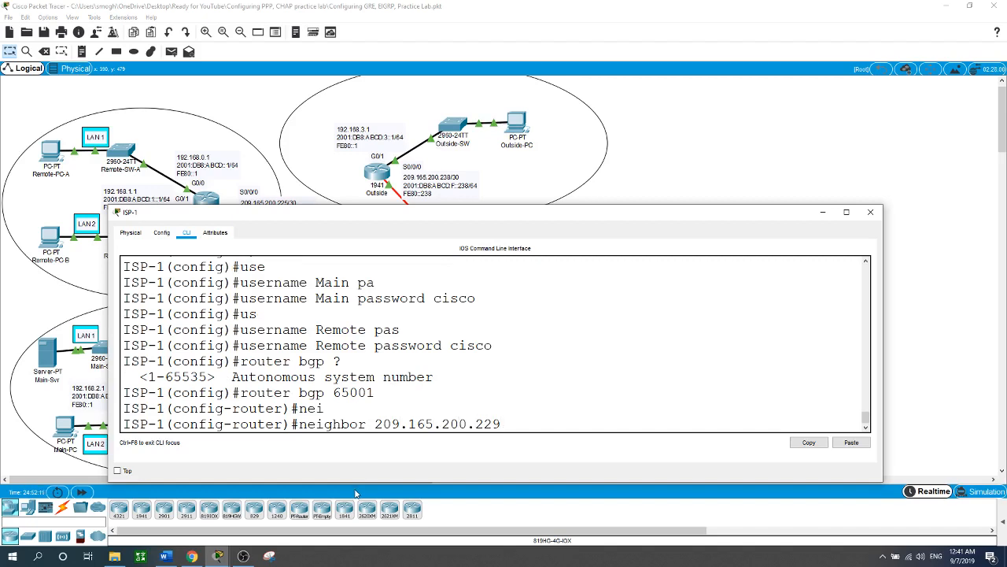
{"action": "type", "text": " re"}
{"action": "key", "text": "Tab"}
{"action": "type", "text": "6"}
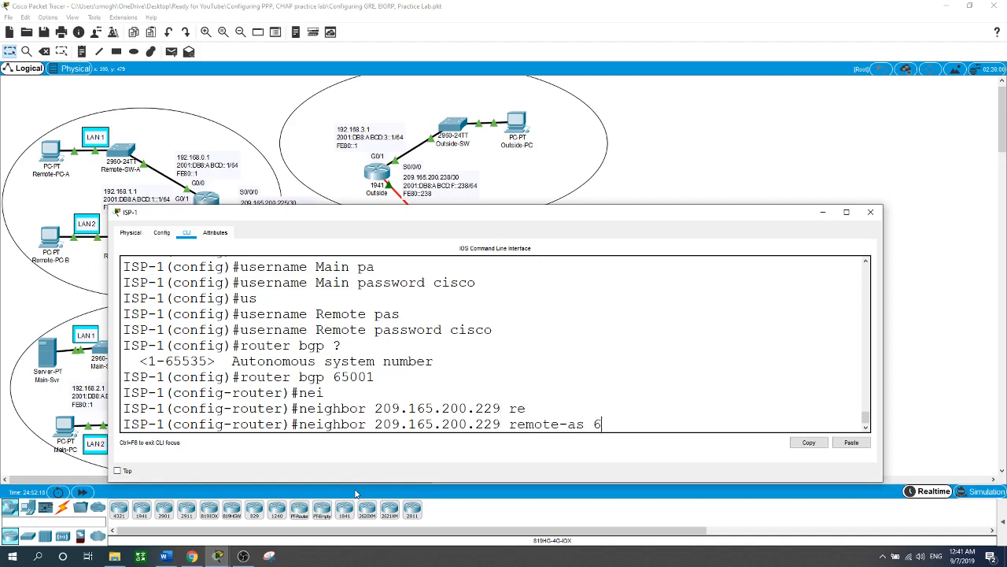
{"action": "type", "text": "5020"}
{"action": "key", "text": "Return"}
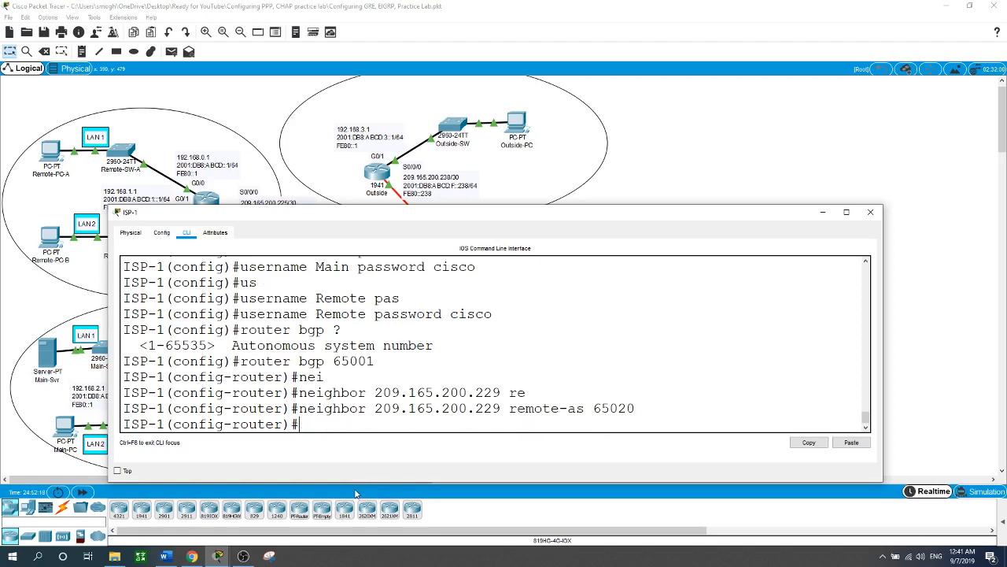
Step: Redistribute static routes into ISP-1's BGP process, check the topology addresses, and return to global configuration mode
{"action": "type", "text": "re"}
{"action": "key", "text": "Tab"}
{"action": "type", "text": "s"}
{"action": "key", "text": "Tab"}
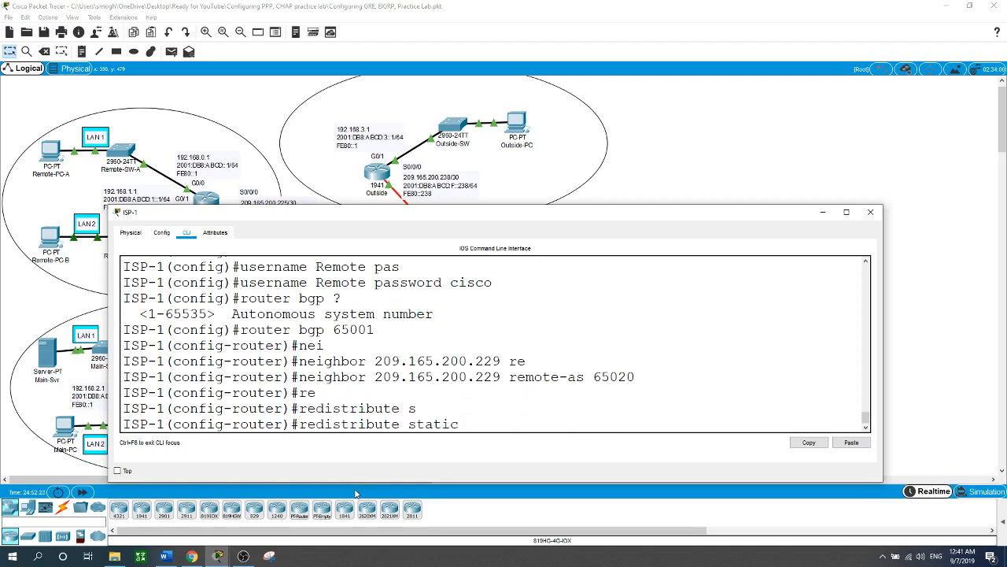
{"action": "key", "text": "Return"}
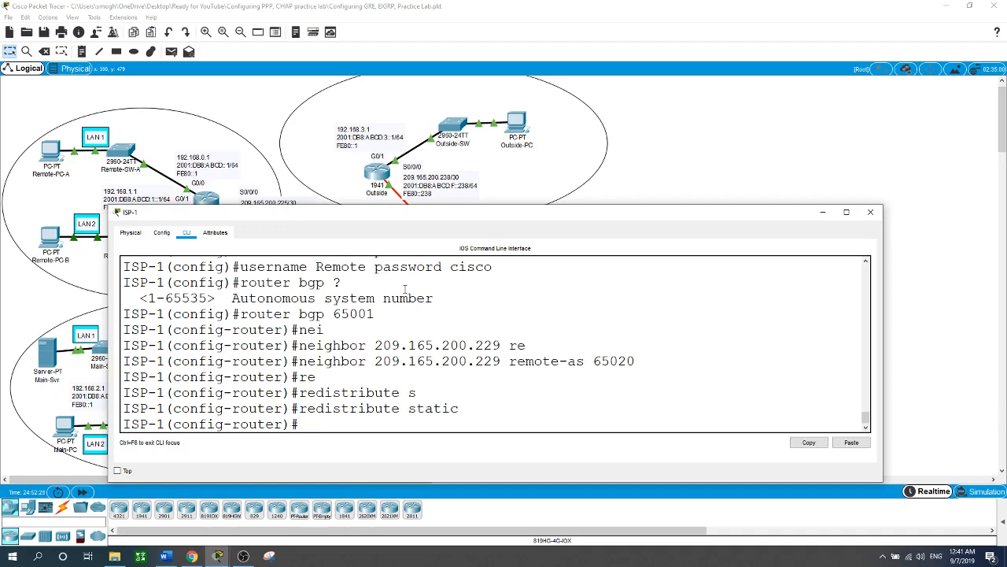
{"action": "left_click_drag", "start_coordinate": [401, 220], "coordinate": [622, 332]}
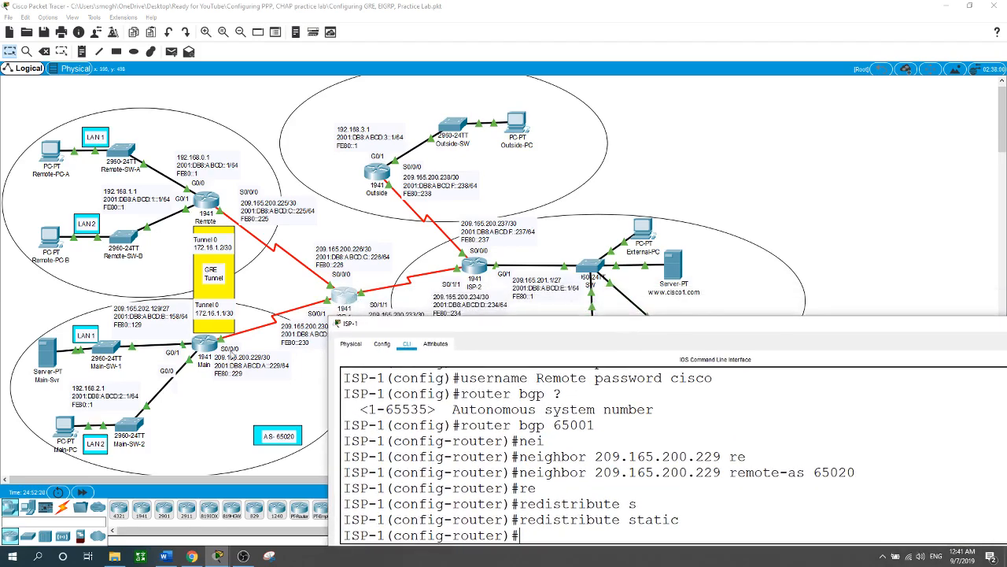
{"action": "left_click_drag", "start_coordinate": [544, 324], "coordinate": [372, 169]}
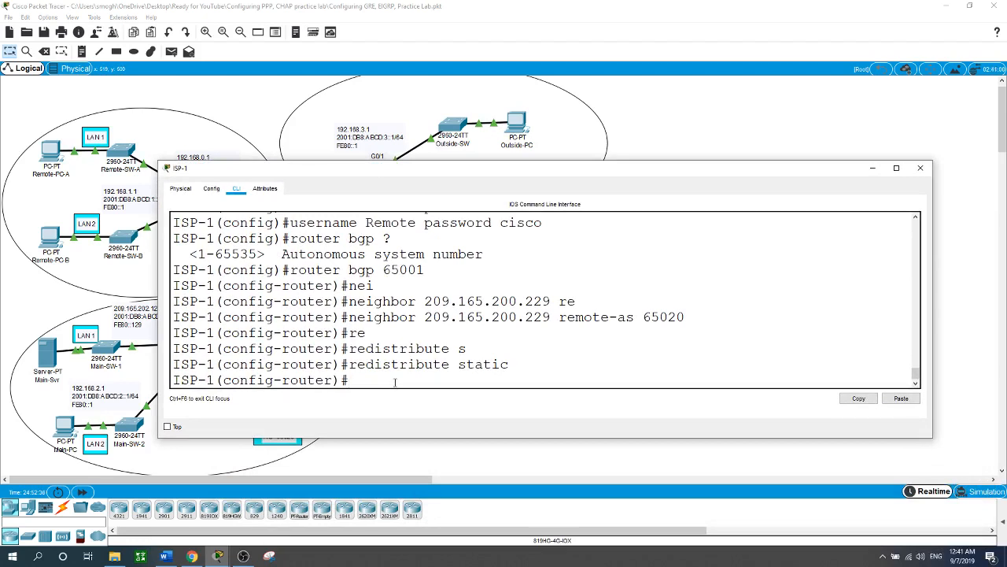
{"action": "type", "text": "exit"}
{"action": "key", "text": "Return"}
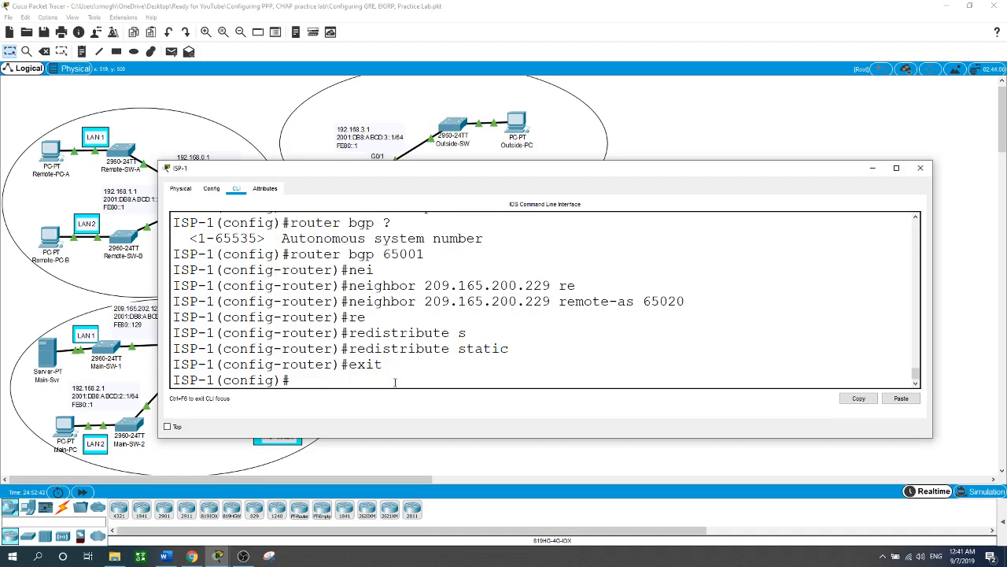
Step: Add a static IPv4 route on ISP-1 to 209.165.201.0 with mask 255.255.255.224 via next hop 209.165.200.234
{"action": "type", "text": "ip"}
{"action": "type", "text": "route 209.165.201.0 "}
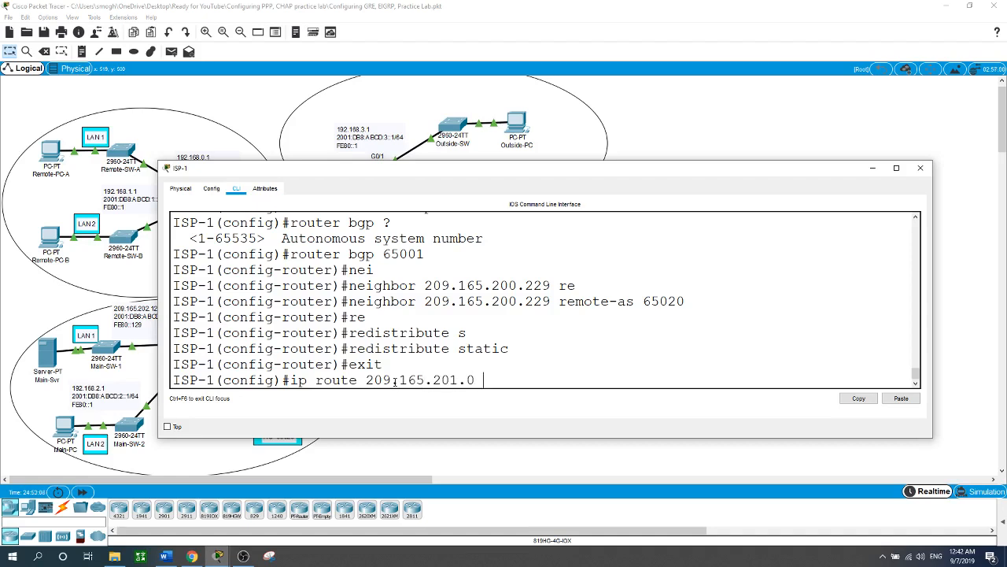
{"action": "type", "text": "255.255.2"}
{"action": "type", "text": "55.255.224"}
{"action": "type", "text": " 209"}
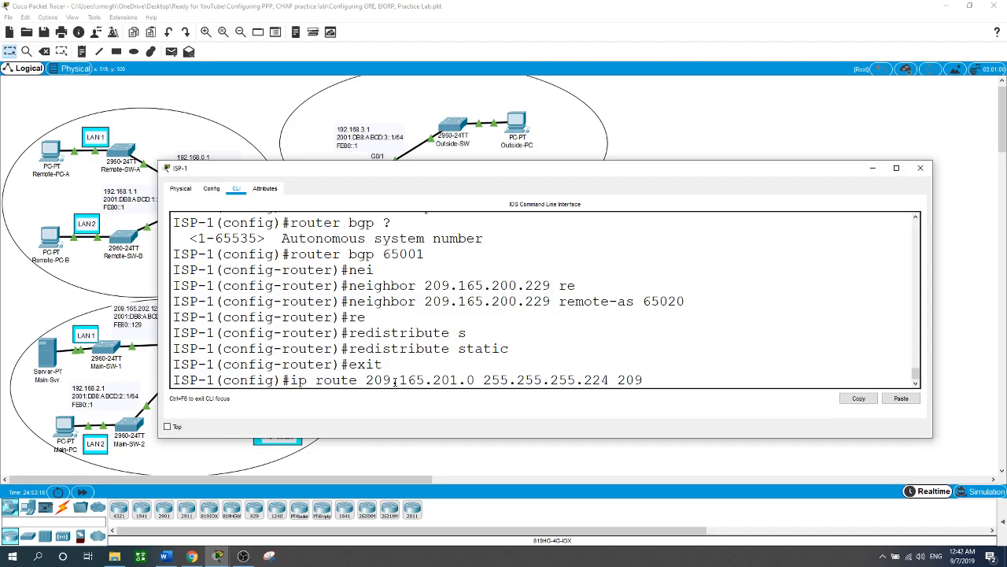
{"action": "type", "text": ".165.200.234"}
{"action": "key", "text": "Return"}
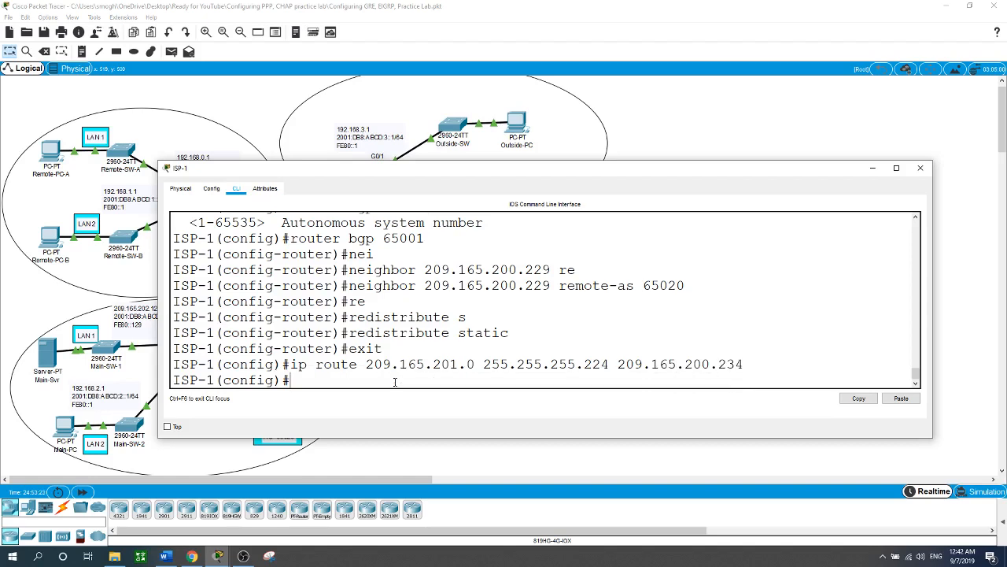
Step: Add a static IPv4 route to 209.165.200.236 with mask 255.255.255.252 via 209.165.200.234, and return to the topology
{"action": "type", "text": "ip route 209.165.20"}
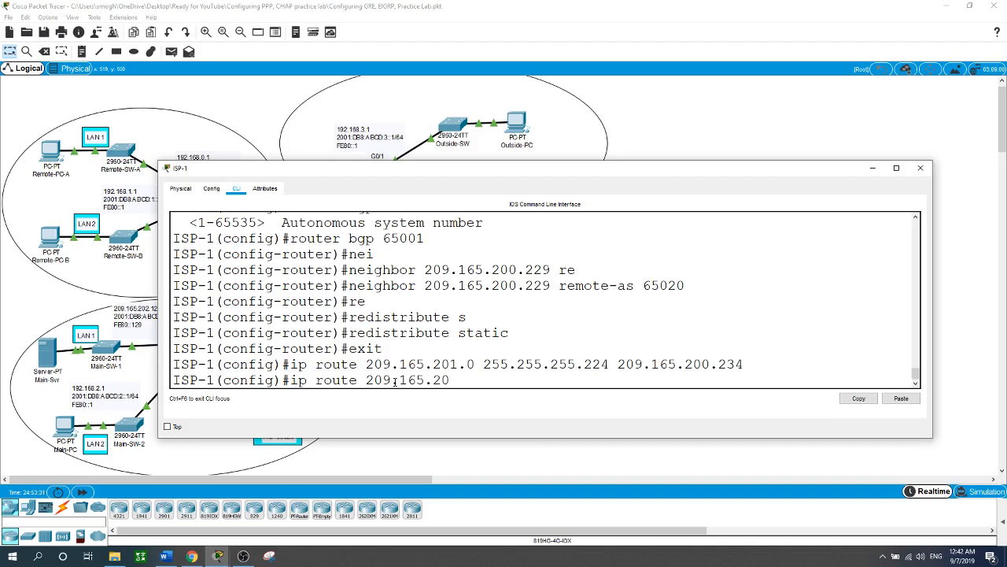
{"action": "type", "text": "0.236 255.255.255.252 "}
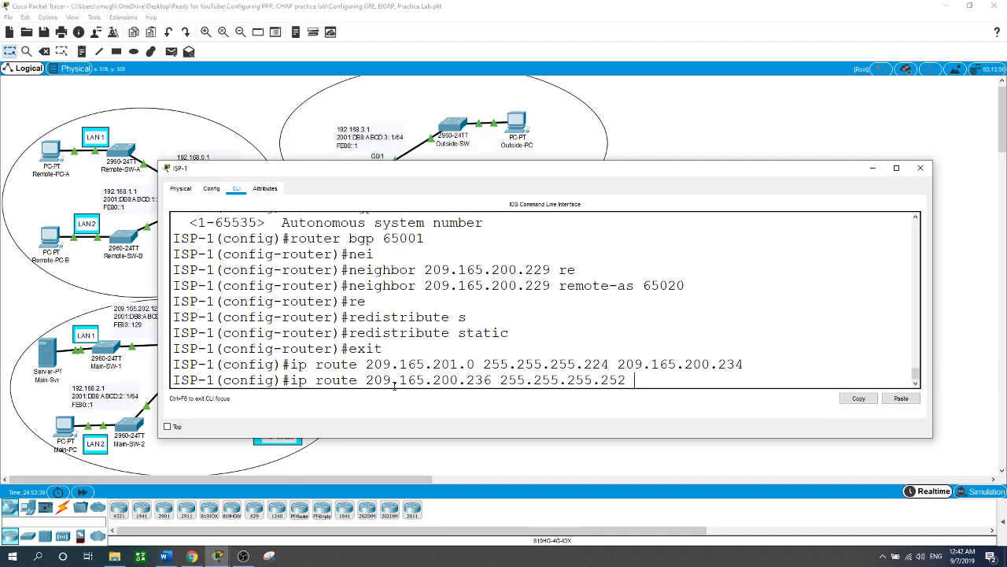
{"action": "type", "text": "209.165.200.234"}
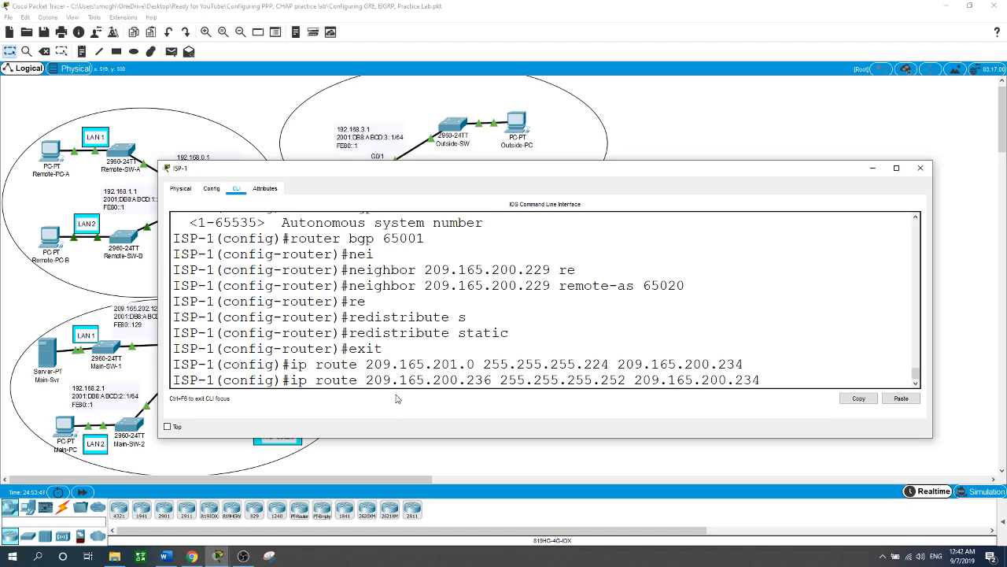
{"action": "key", "text": "Return"}
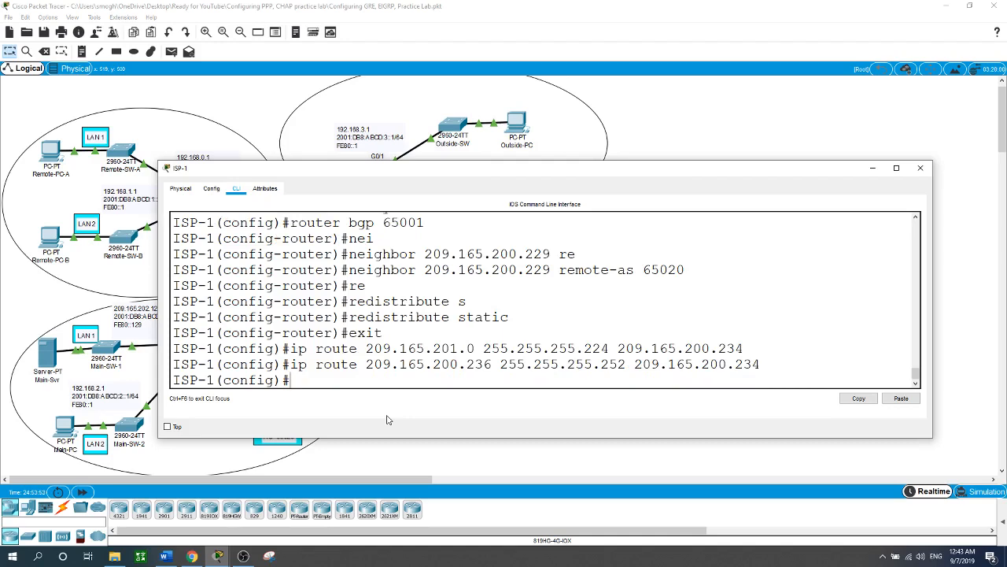
{"action": "left_click", "coordinate": [724, 107]}
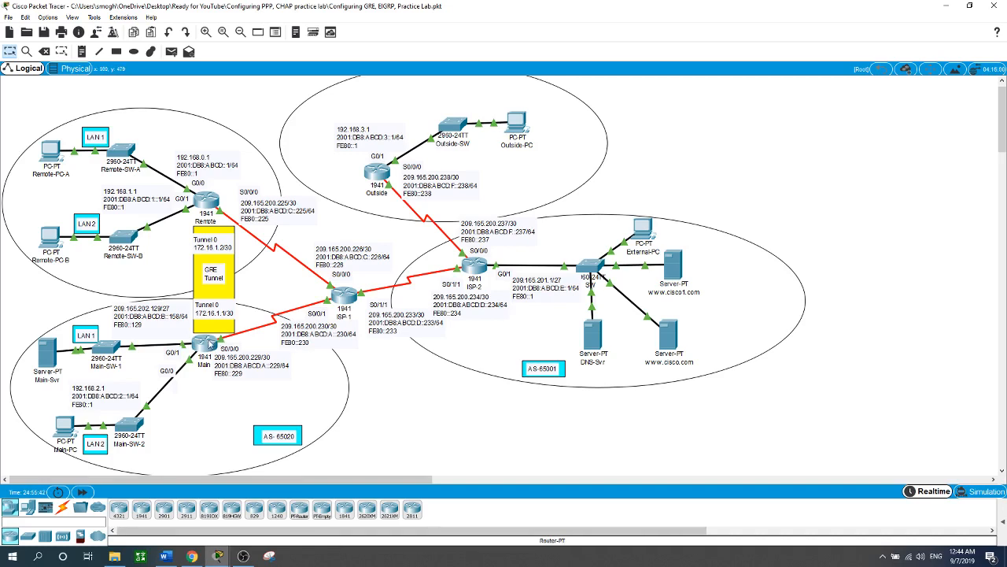
Step: Open the Main router's command line and enter global configuration mode
{"action": "left_click", "coordinate": [210, 344]}
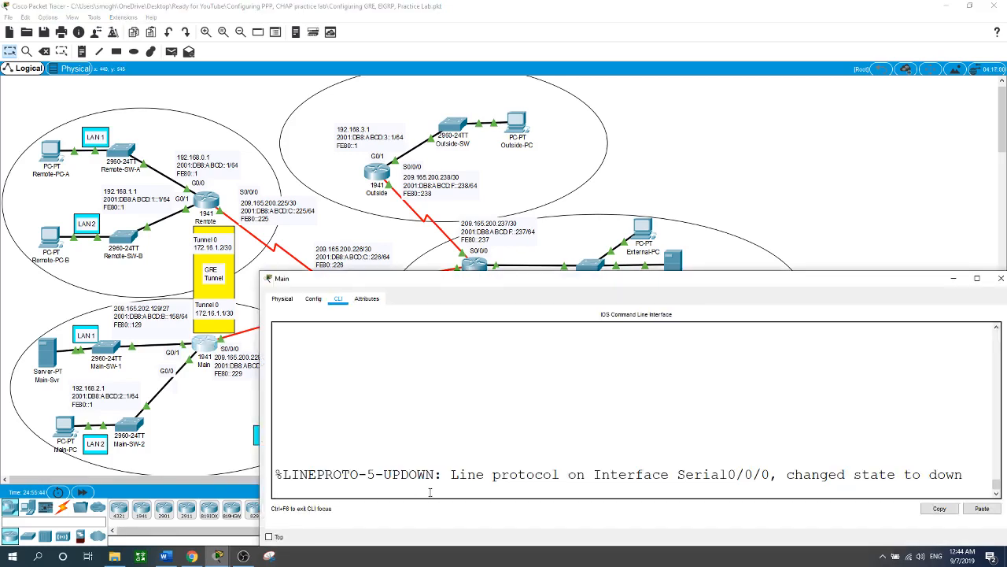
{"action": "key", "text": "Return"}
{"action": "type", "text": "en"}
{"action": "key", "text": "Return"}
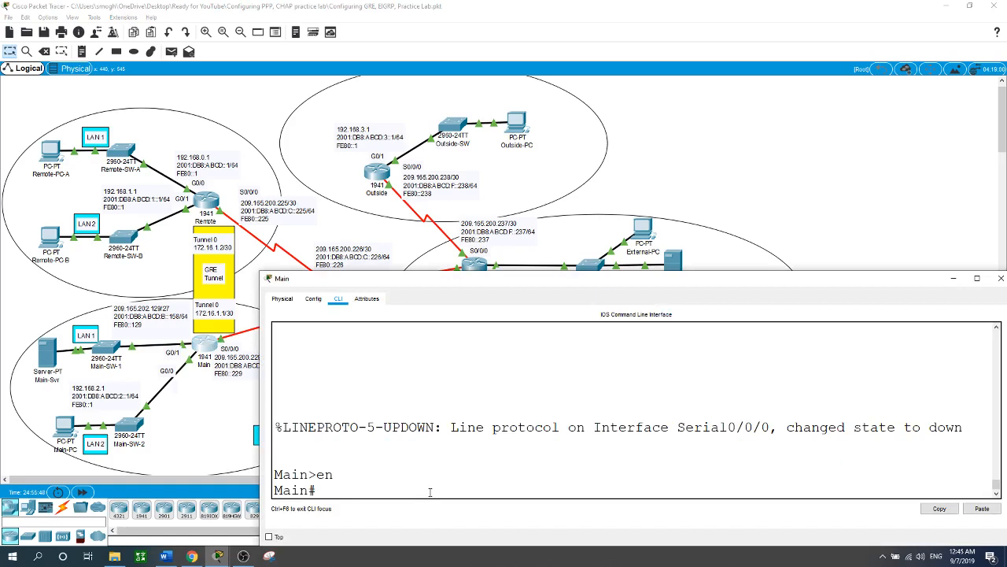
{"action": "type", "text": "conf t"}
{"action": "key", "text": "Return"}
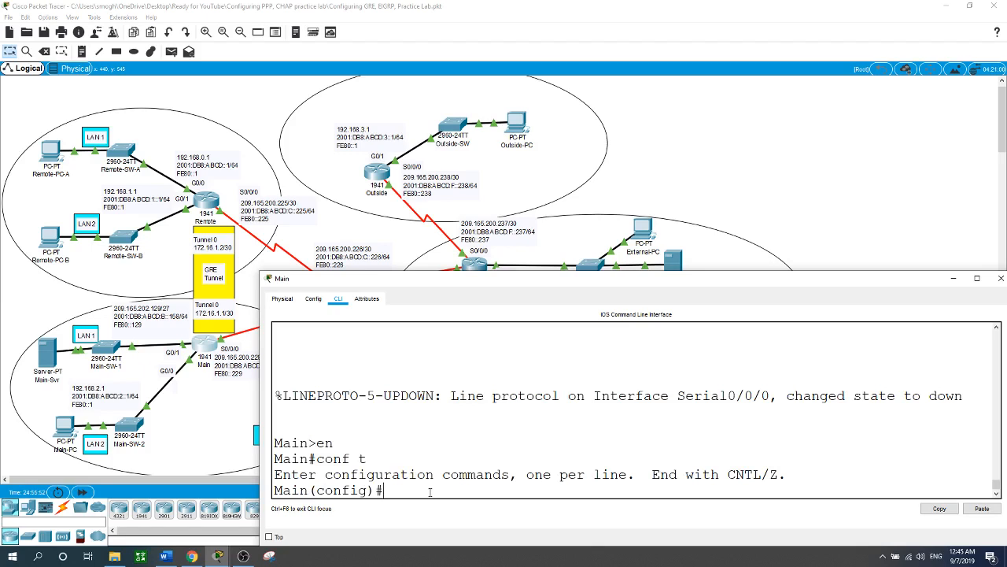
Step: Set PPP encapsulation on the Main router's serial interface s0/0/0
{"action": "left_click_drag", "start_coordinate": [433, 281], "coordinate": [477, 276]}
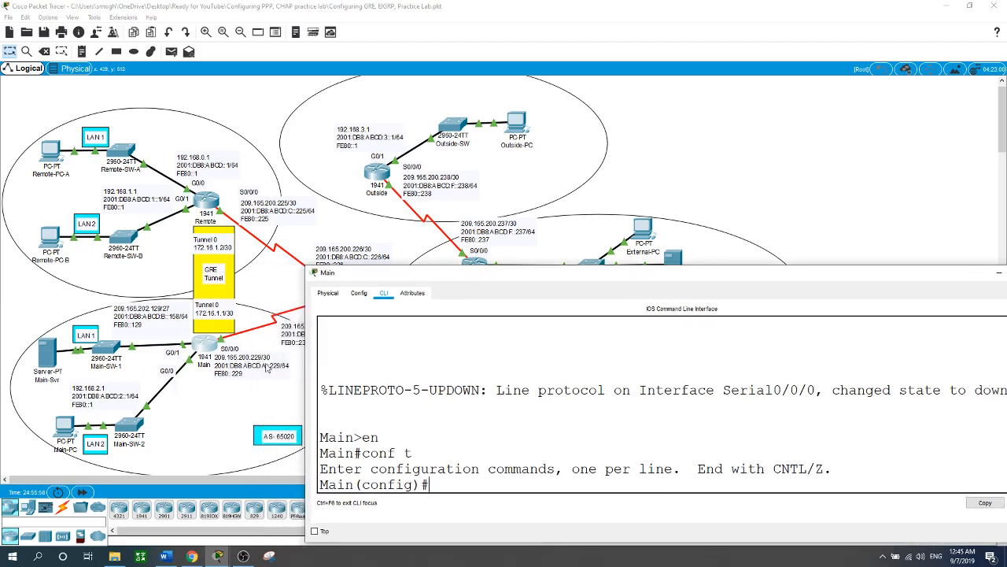
{"action": "type", "text": "int s0/0/0"}
{"action": "key", "text": "Return"}
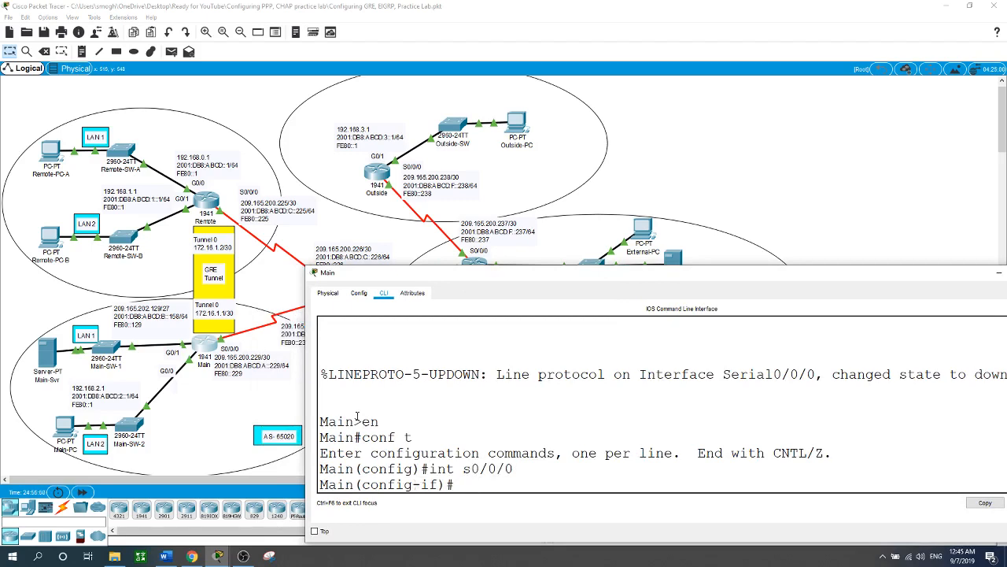
{"action": "type", "text": "en"}
{"action": "key", "text": "Tab"}
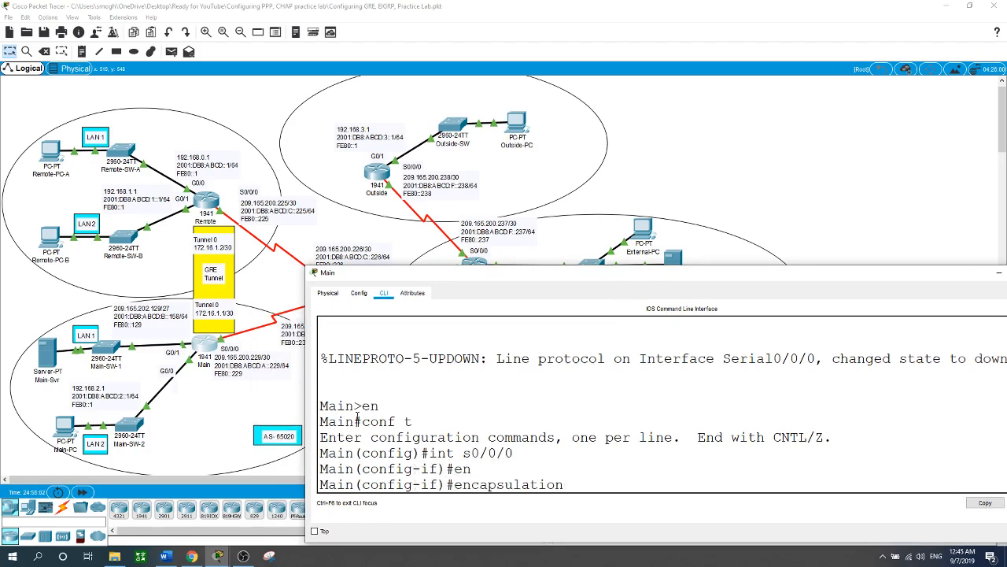
{"action": "type", "text": "ppp"}
{"action": "key", "text": "Return"}
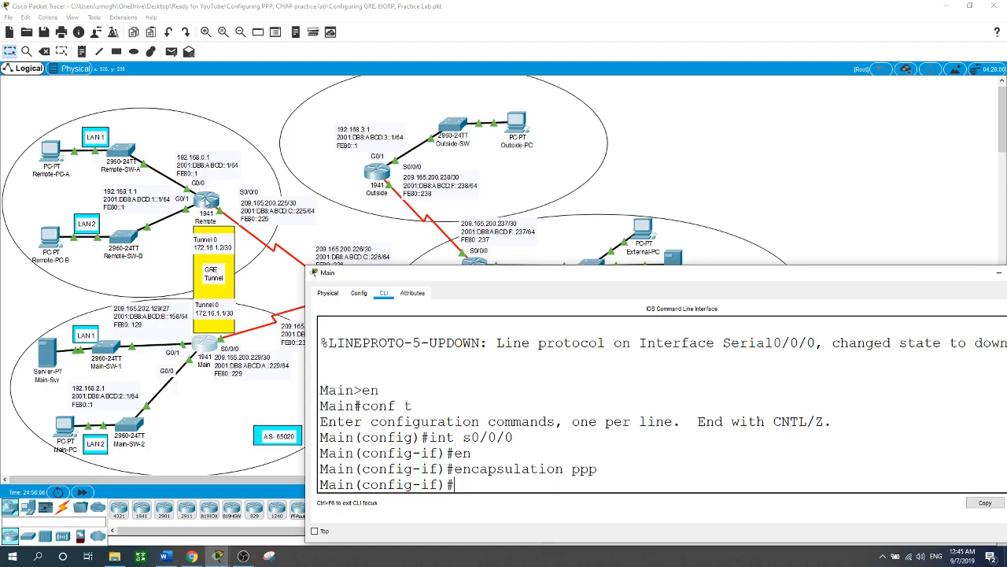
Step: Open the Remote router's command line and enter global configuration mode
{"action": "left_click", "coordinate": [206, 202]}
{"action": "left_click", "coordinate": [290, 498]}
{"action": "key", "text": "Return"}
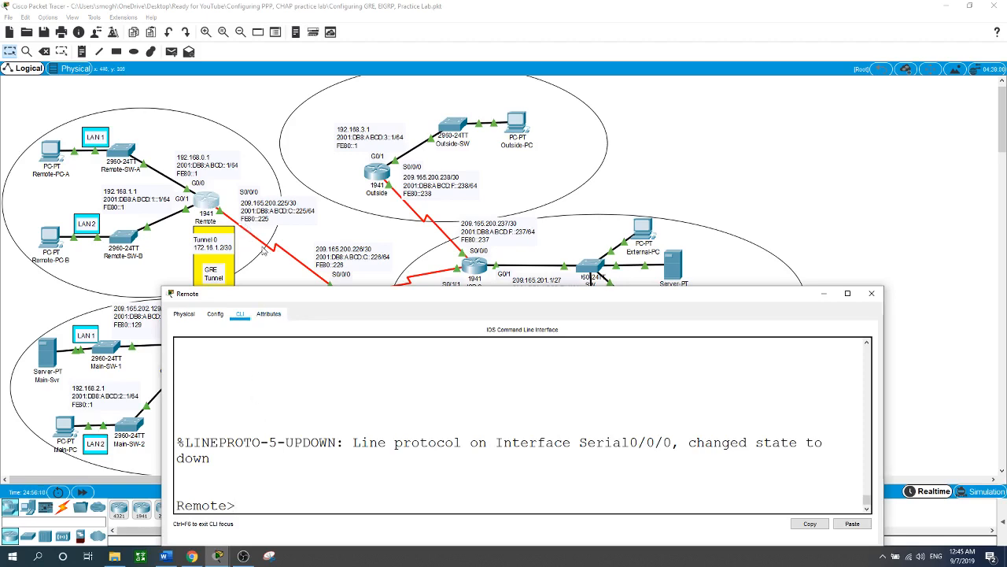
{"action": "type", "text": "en"}
{"action": "key", "text": "Return"}
{"action": "type", "text": "conf t"}
{"action": "key", "text": "Return"}
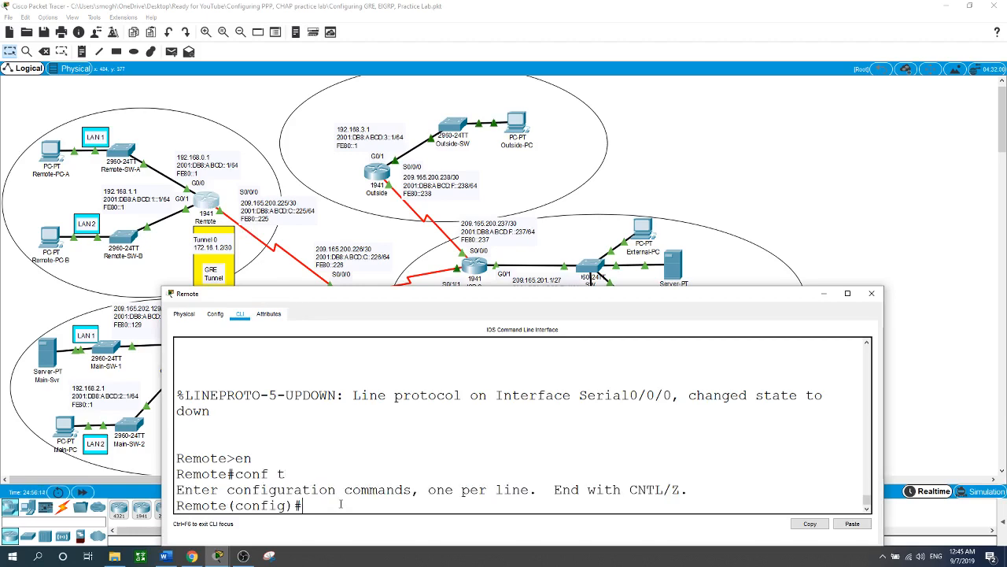
Step: Set PPP encapsulation on the Remote router's serial interface s0/0/0 and return to the topology
{"action": "type", "text": "int s0/0/0"}
{"action": "key", "text": "Return"}
{"action": "type", "text": "en"}
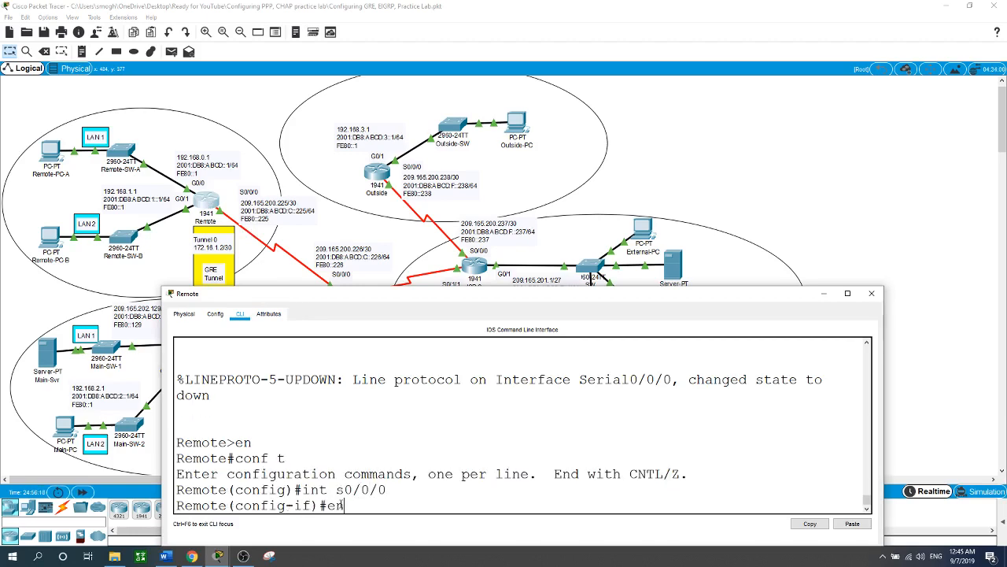
{"action": "key", "text": "Tab"}
{"action": "type", "text": "ppp"}
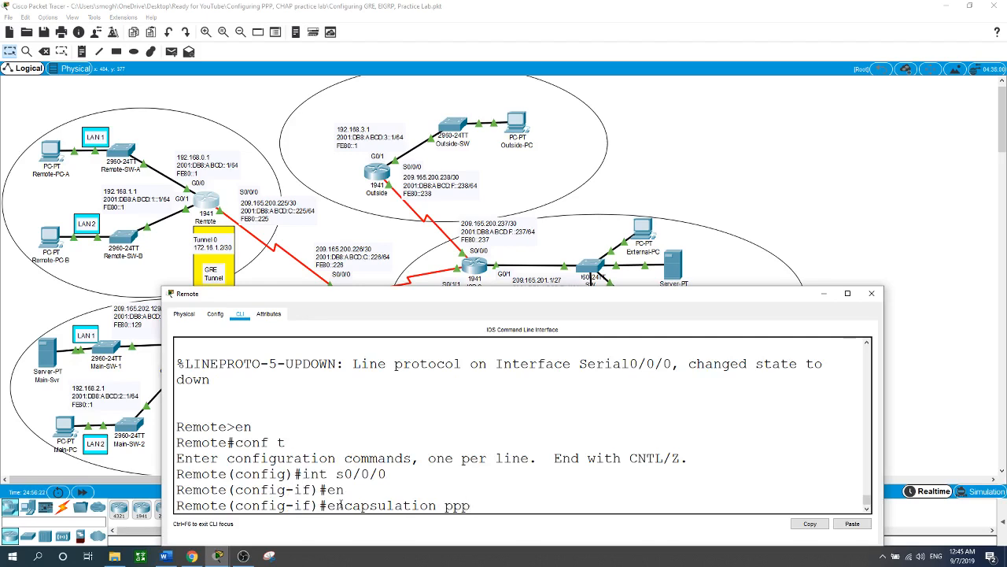
{"action": "key", "text": "Return"}
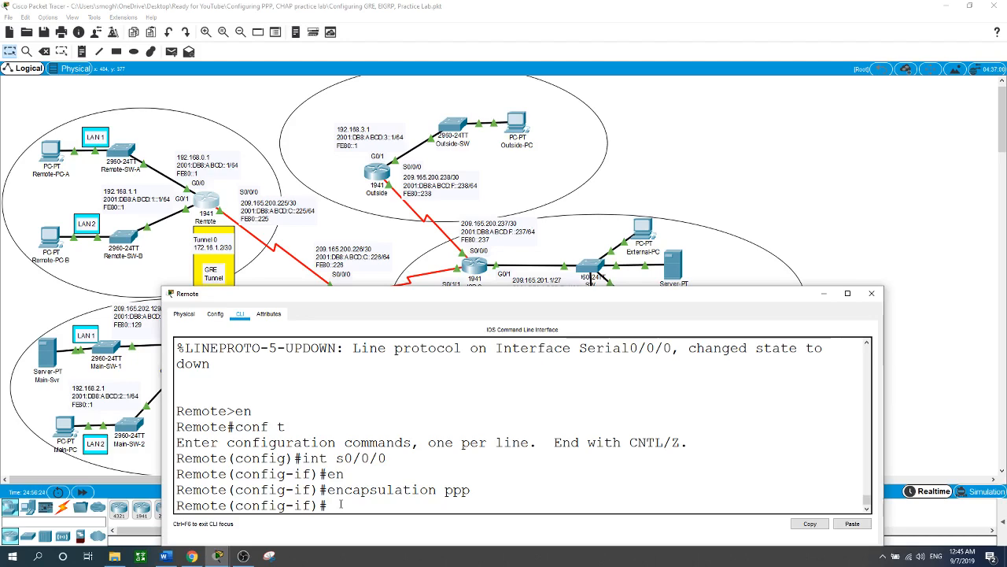
{"action": "left_click", "coordinate": [785, 155]}
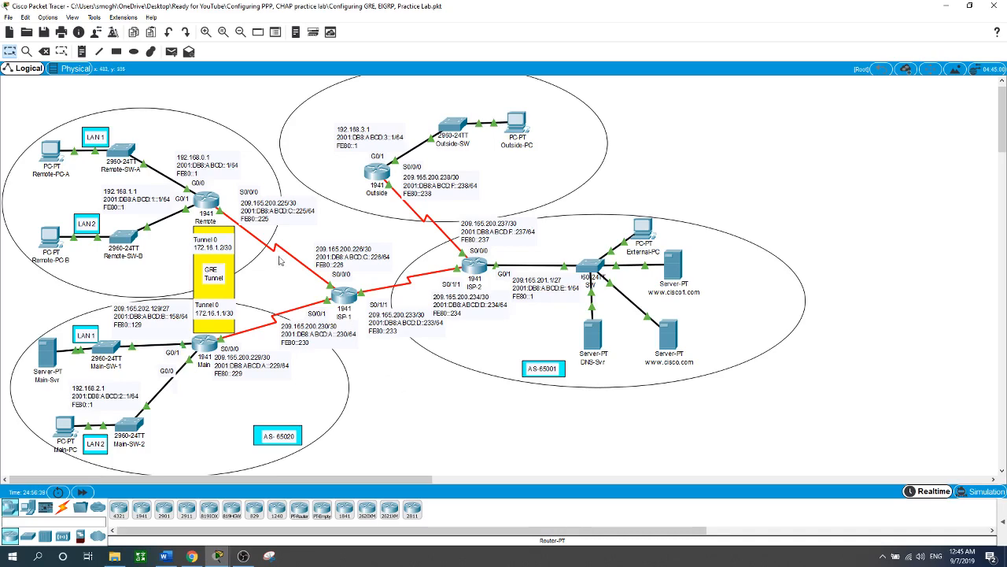
Step: Enable PPP CHAP authentication on the Main router's serial interface s0/0/0
{"action": "left_click", "coordinate": [208, 345]}
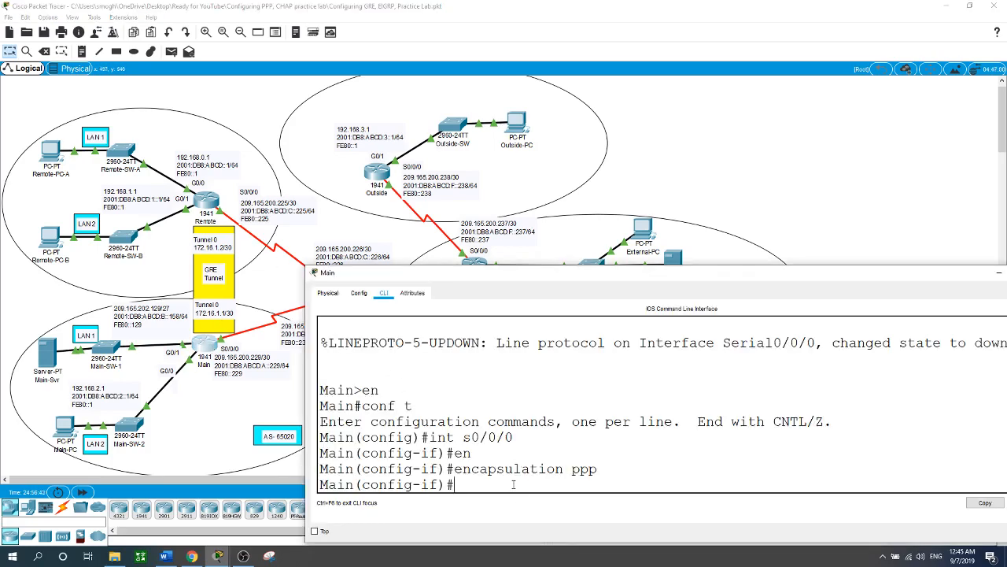
{"action": "type", "text": "ppp au"}
{"action": "key", "text": "Tab"}
{"action": "type", "text": "chap"}
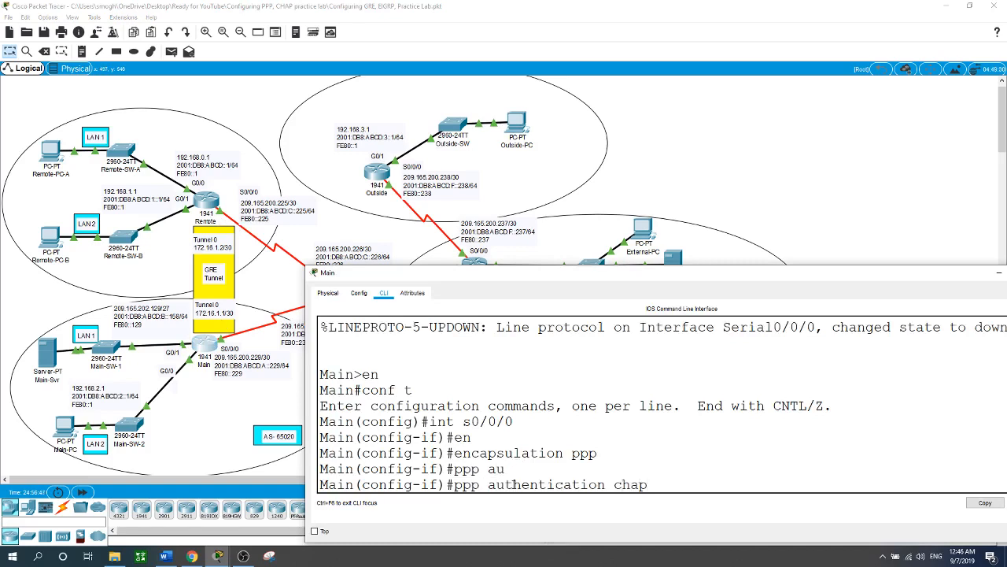
{"action": "key", "text": "Return"}
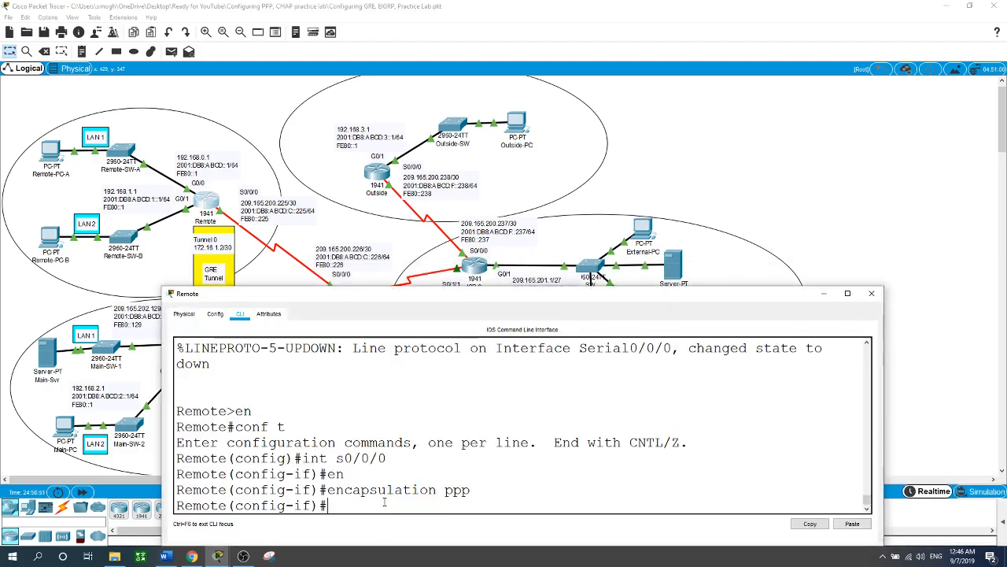
Step: Enable PPP CHAP authentication on the Remote router's serial interface s0/0/0 and return to the topology
{"action": "type", "text": "ppp au"}
{"action": "key", "text": "Tab"}
{"action": "type", "text": "ch"}
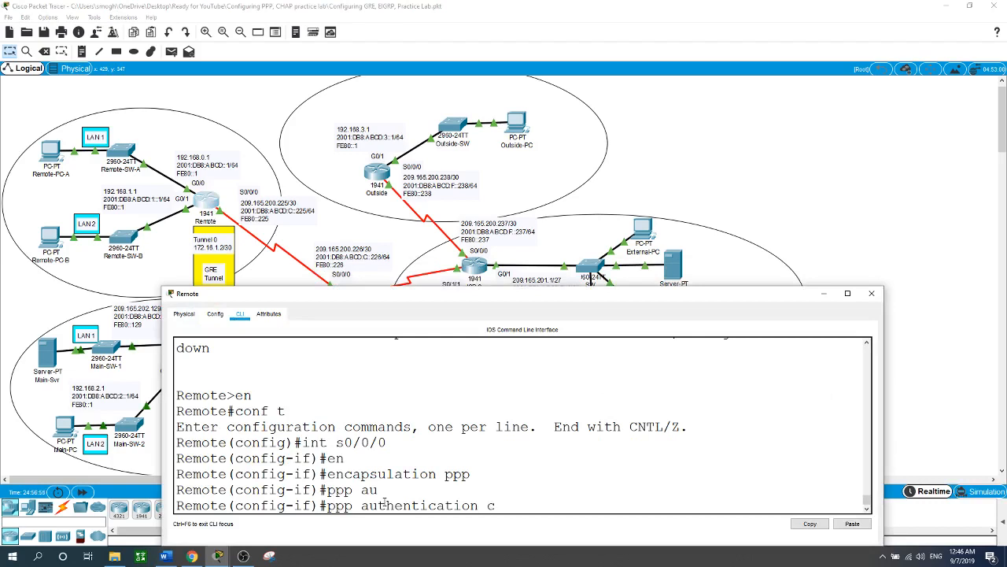
{"action": "key", "text": "Tab"}
{"action": "key", "text": "Return"}
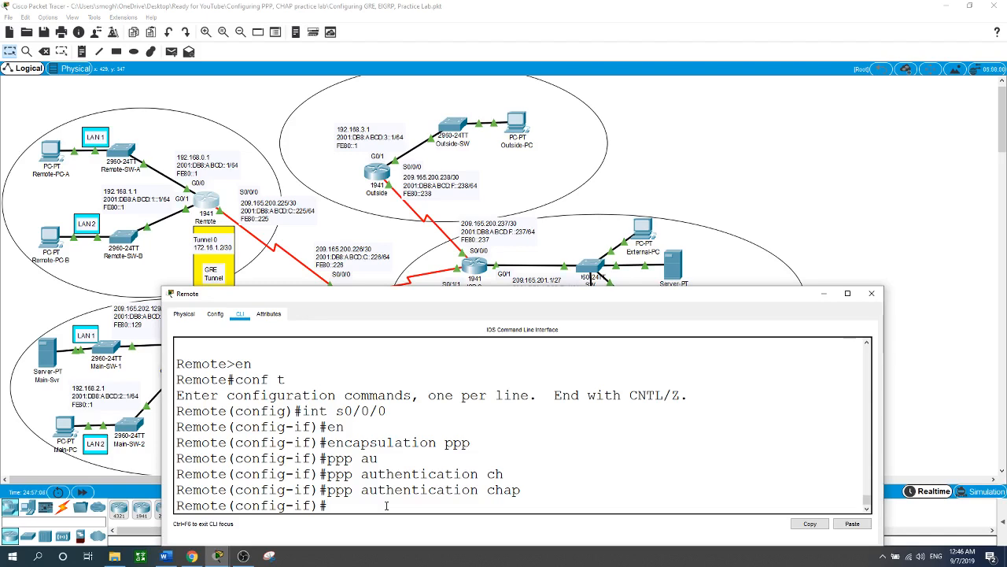
{"action": "left_click", "coordinate": [311, 232]}
Step: Reopen the Main router's command line and leave interface configuration for global configuration mode
{"action": "left_click", "coordinate": [205, 347]}
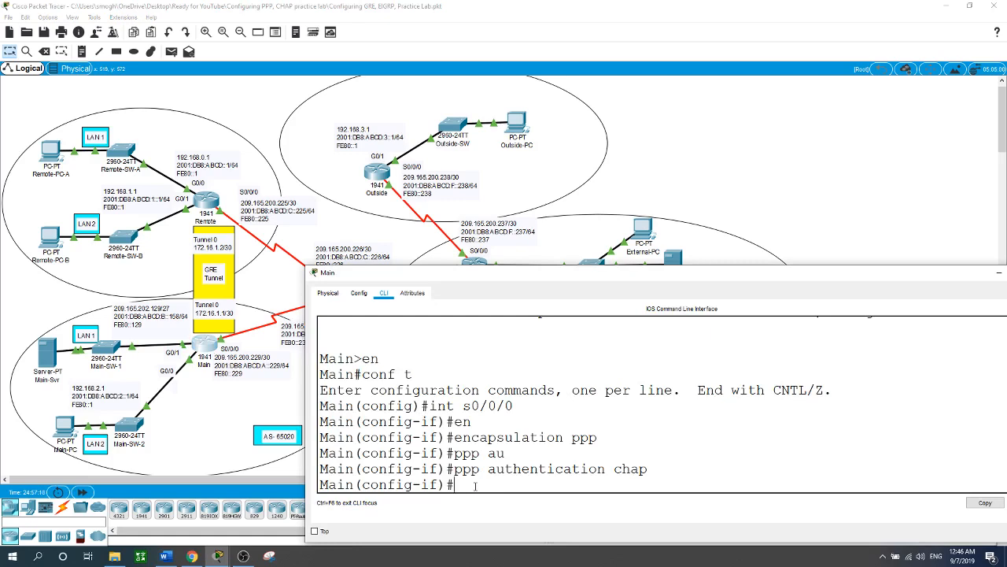
{"action": "type", "text": "wzir"}
{"action": "key", "text": "Return"}
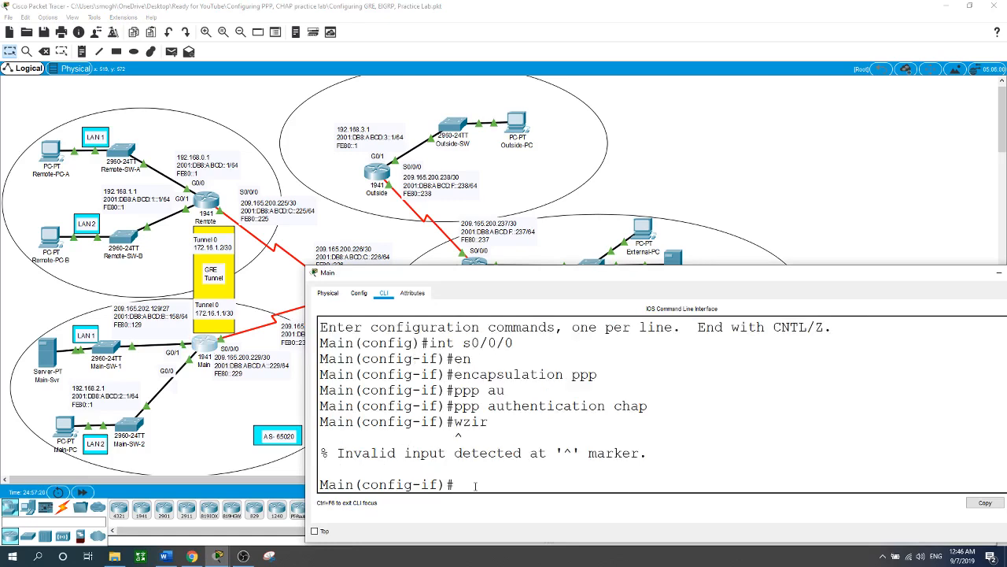
{"action": "type", "text": "exit"}
{"action": "key", "text": "Return"}
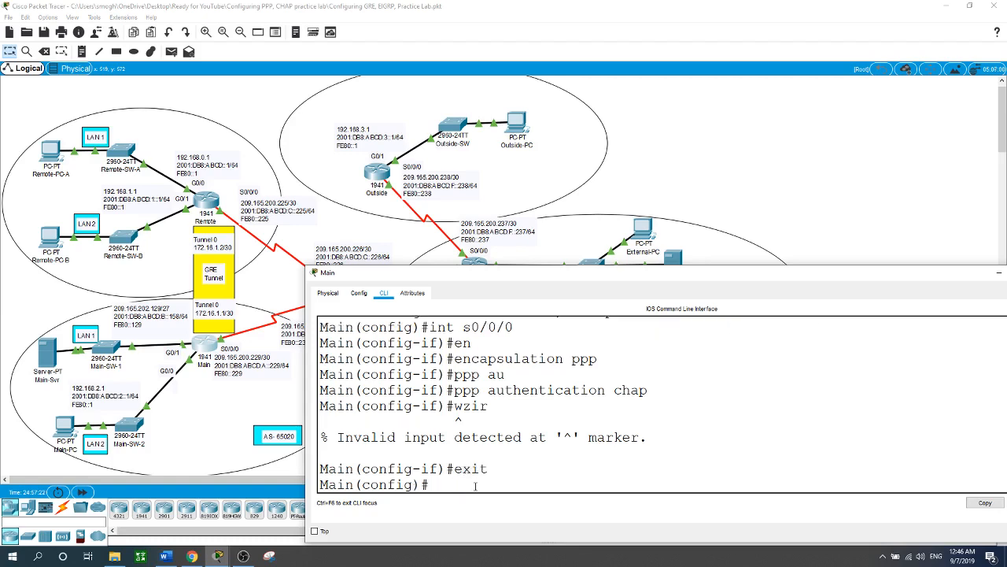
Step: Create the username ISP-1 with the shared CHAP password on the Main router
{"action": "type", "text": "use"}
{"action": "key", "text": "Tab"}
{"action": "type", "text": "IS"}
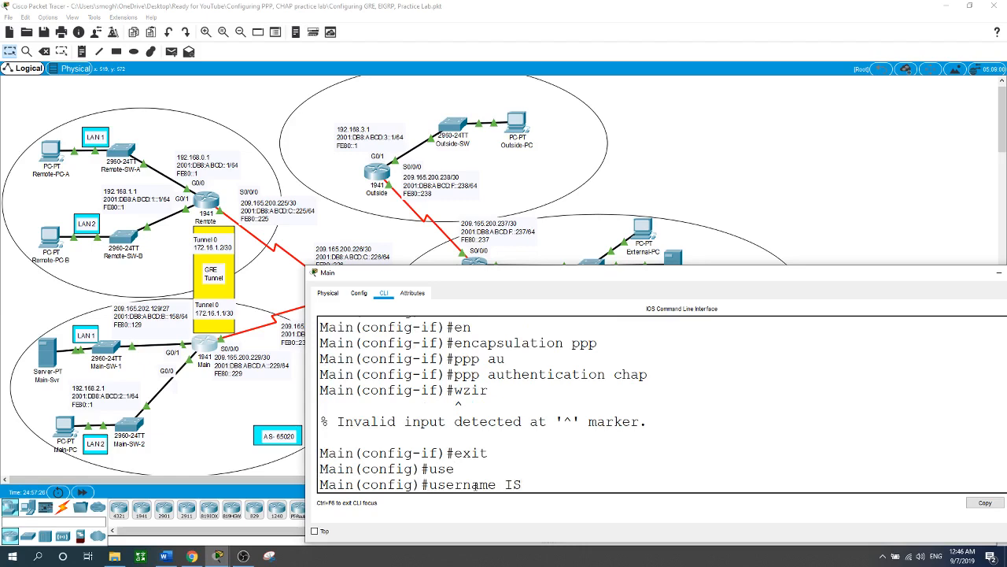
{"action": "type", "text": "P-1 pa"}
{"action": "key", "text": "Tab"}
{"action": "type", "text": "cisco"}
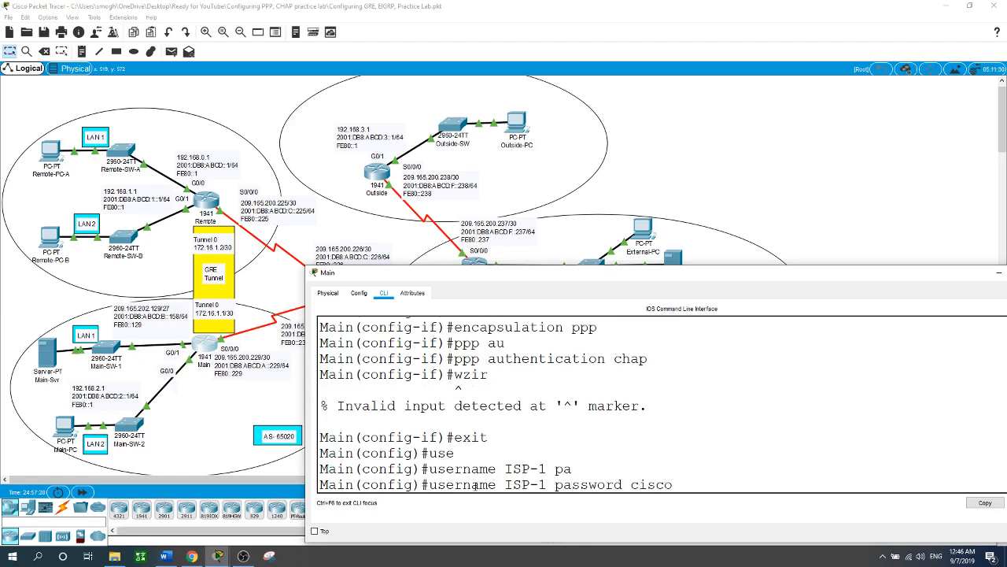
{"action": "key", "text": "Return"}
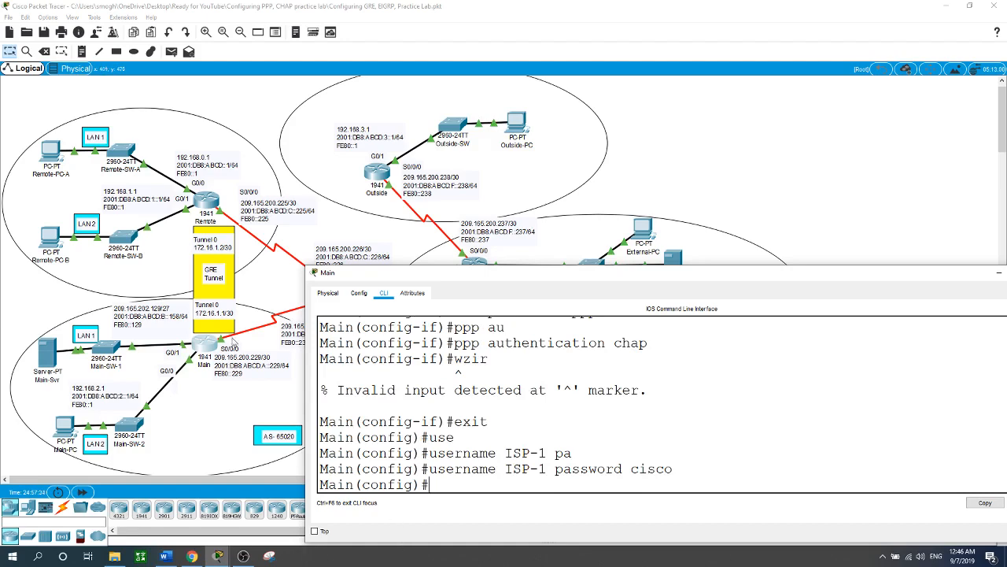
Step: Leave interface configuration on the Remote router and create the username ISP-1 with the shared CHAP password
{"action": "left_click", "coordinate": [203, 207]}
{"action": "type", "text": "exit"}
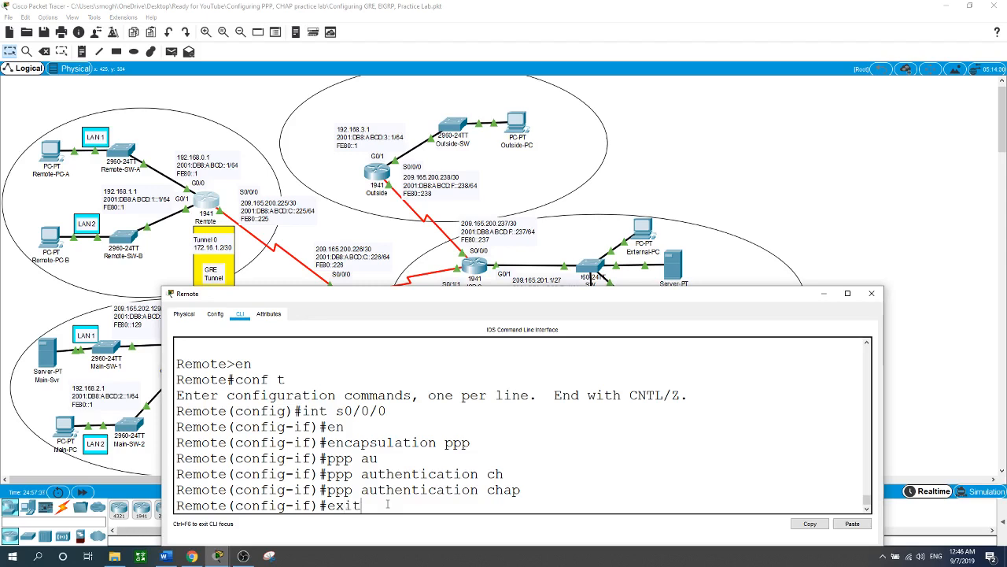
{"action": "key", "text": "Return"}
{"action": "type", "text": "use"}
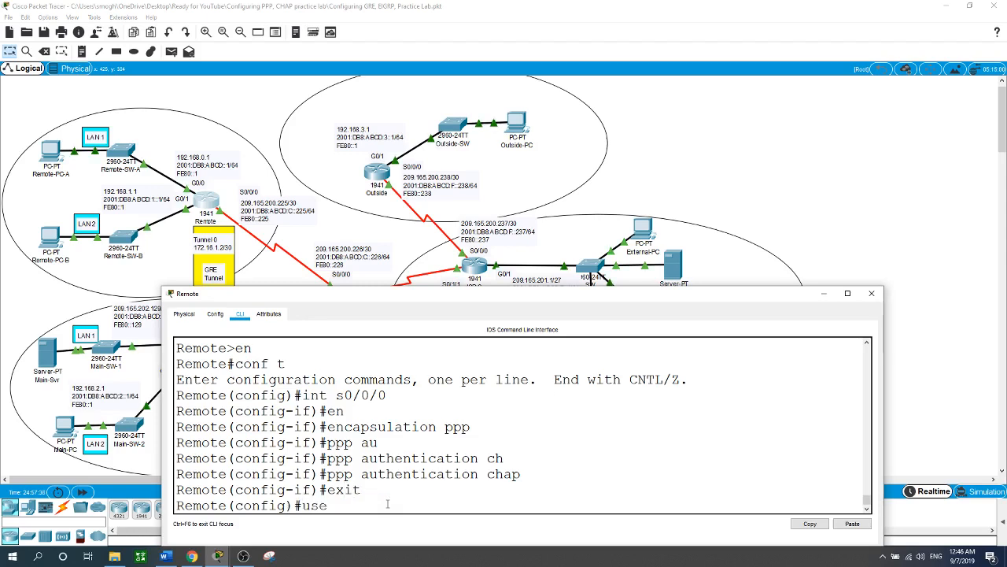
{"action": "key", "text": "Tab"}
{"action": "type", "text": "ISP-"}
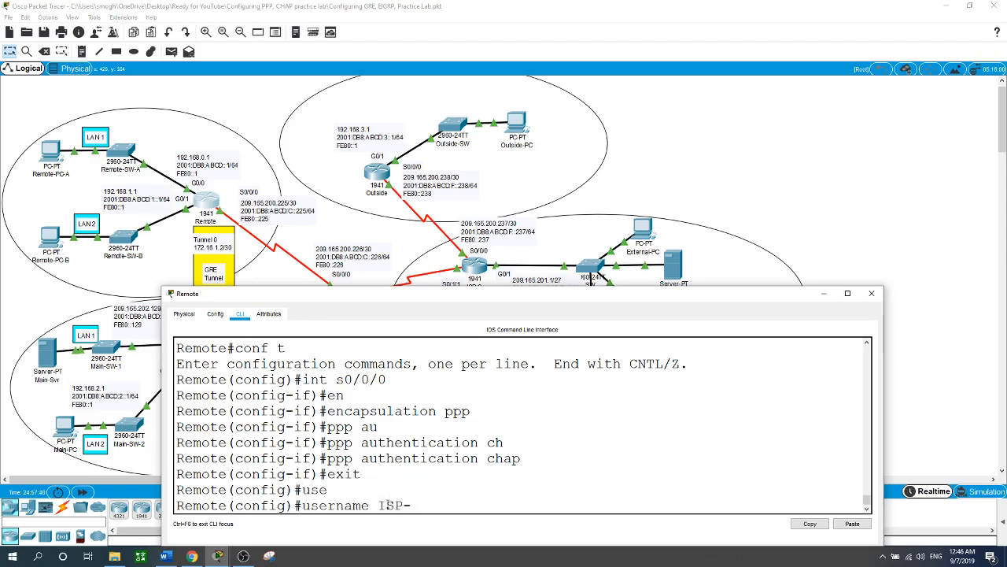
{"action": "type", "text": "1 pa"}
{"action": "key", "text": "Tab"}
{"action": "type", "text": "c"}
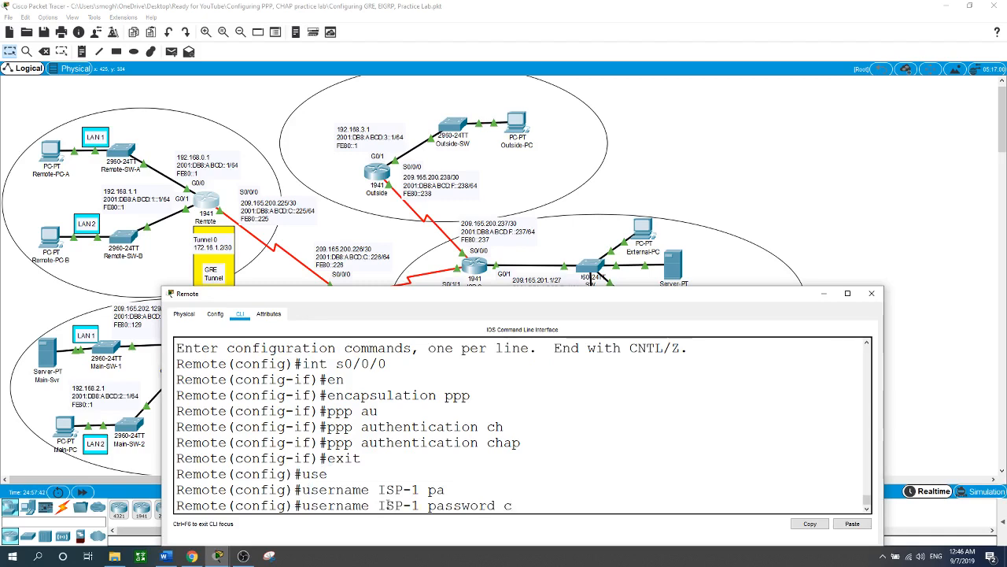
{"action": "type", "text": "isco"}
{"action": "key", "text": "Return"}
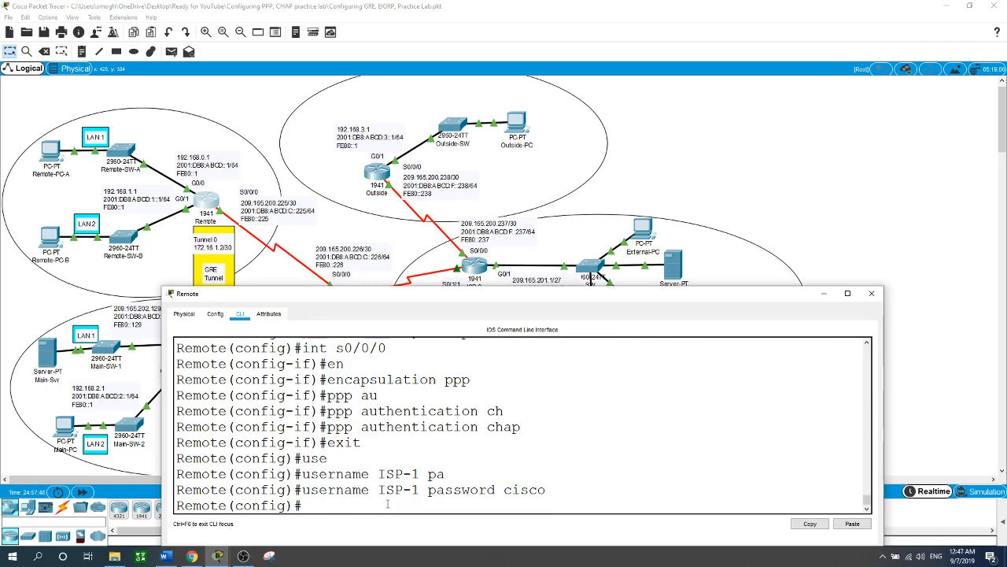
Step: Check the Serial0/0/0 line protocol state on the Main and Remote consoles, and return to the topology
{"action": "left_click_drag", "start_coordinate": [466, 299], "coordinate": [468, 263]}
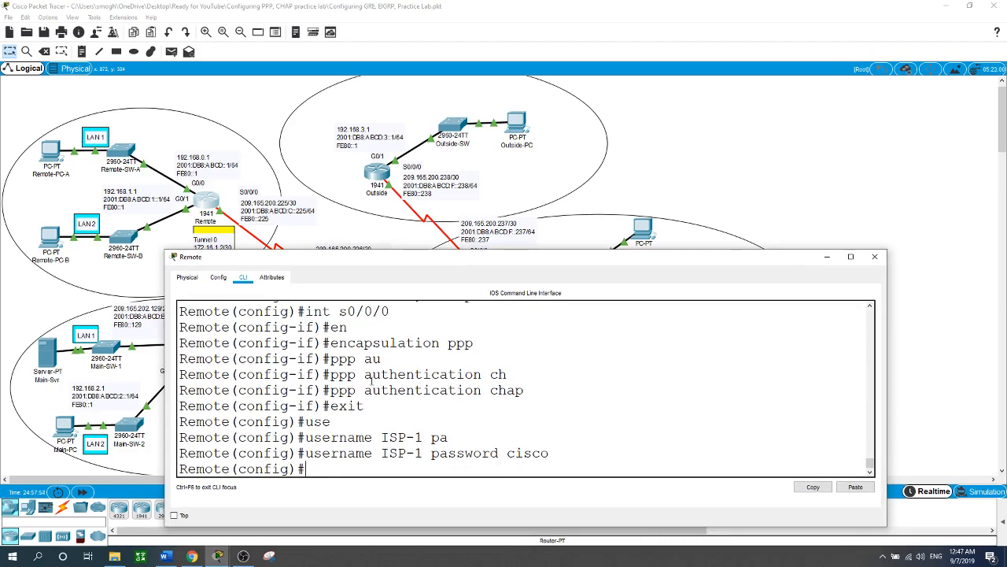
{"action": "left_click_drag", "start_coordinate": [399, 258], "coordinate": [466, 238]}
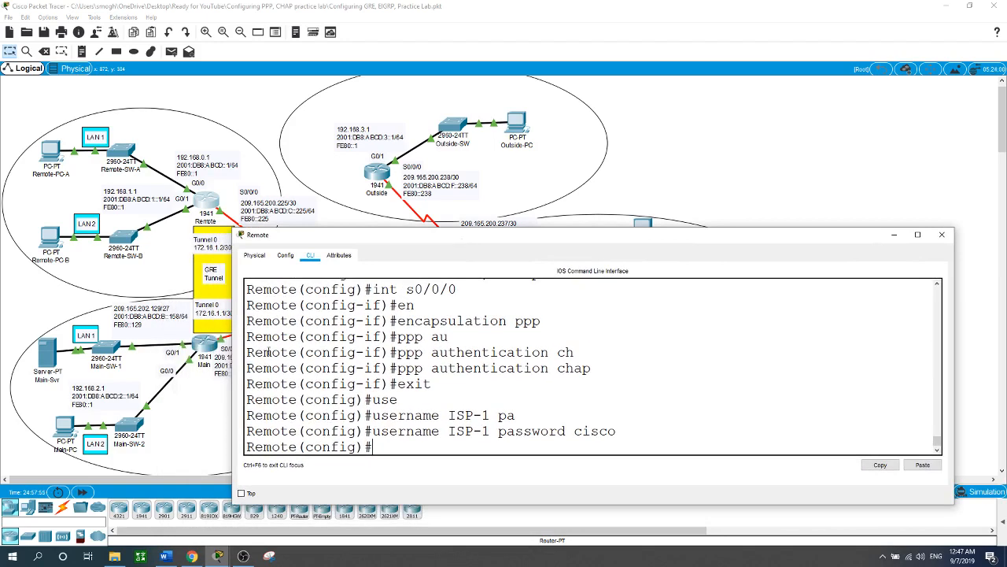
{"action": "left_click", "coordinate": [204, 347]}
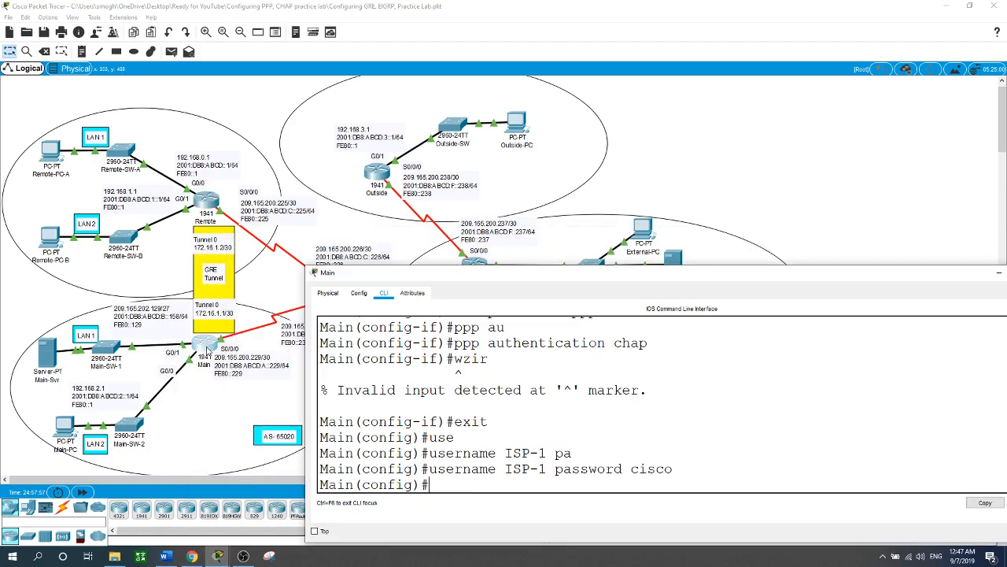
{"action": "left_click_drag", "start_coordinate": [572, 279], "coordinate": [446, 246]}
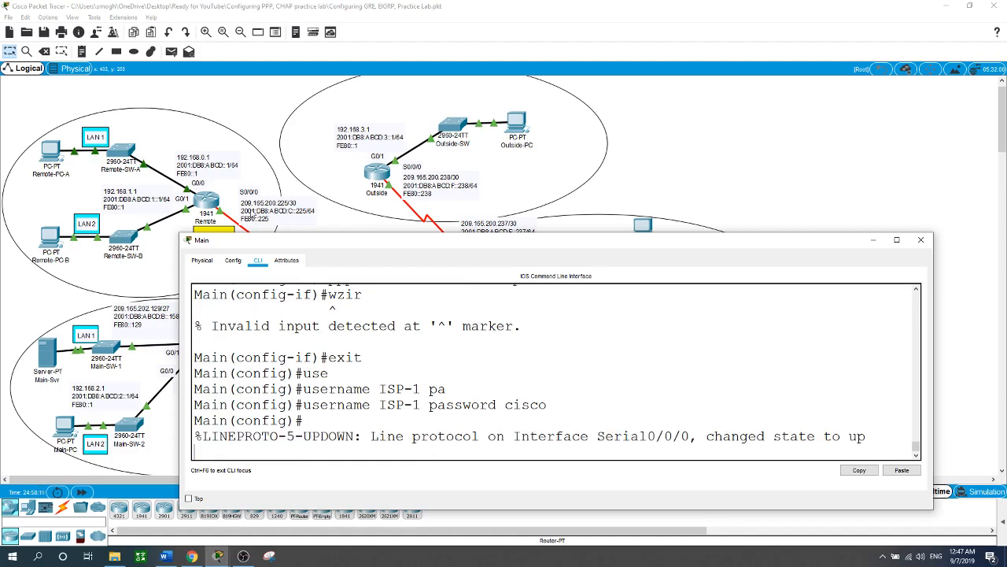
{"action": "left_click", "coordinate": [223, 207]}
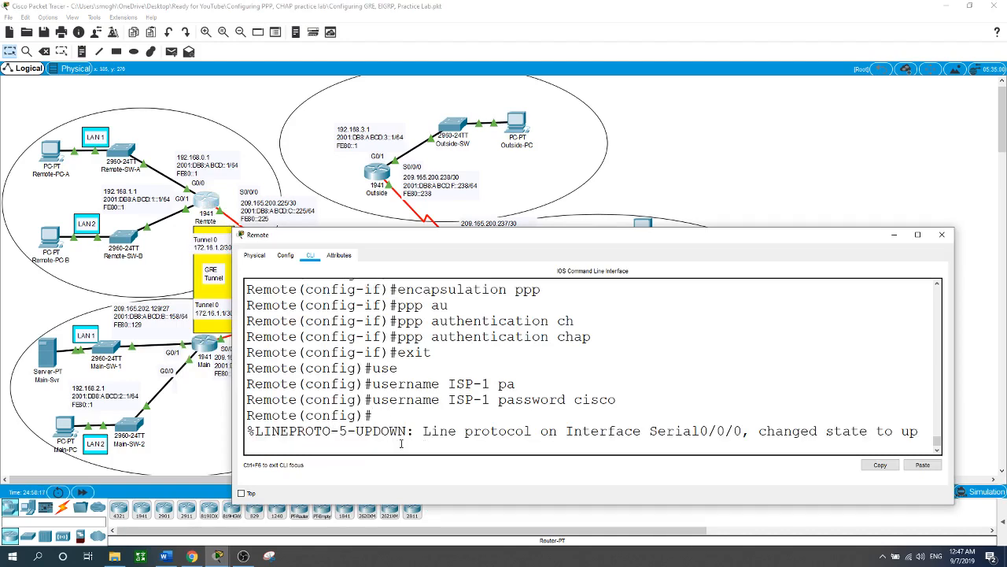
{"action": "left_click", "coordinate": [695, 180]}
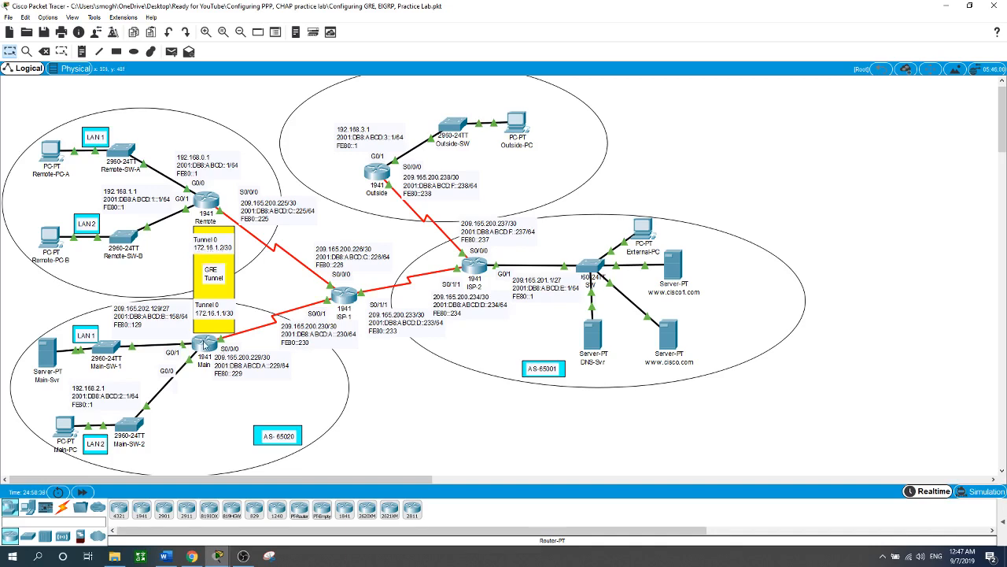
Step: Reopen the Main router's command line and create interface Tunnel 0 from global configuration mode
{"action": "left_click", "coordinate": [204, 344]}
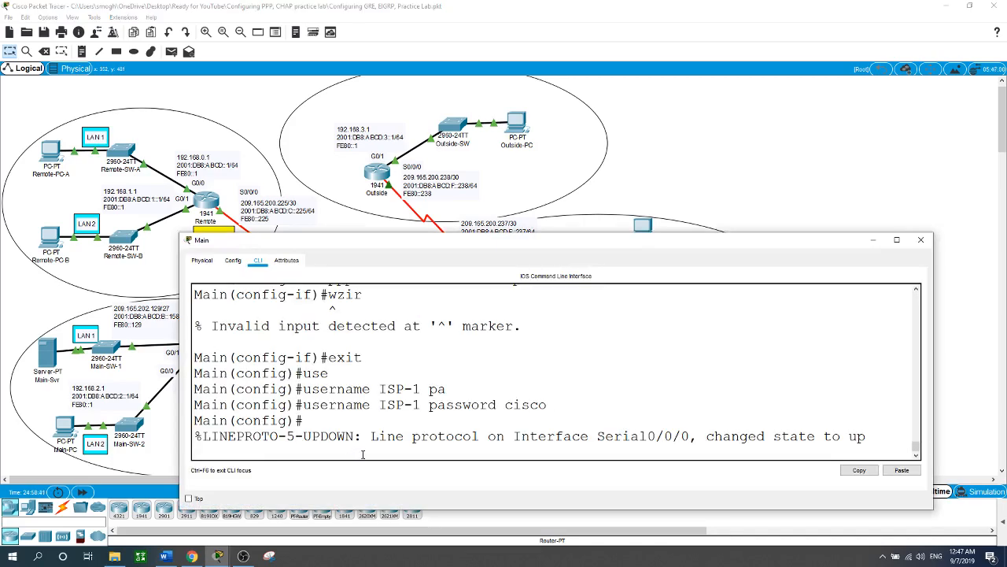
{"action": "key", "text": "Return"}
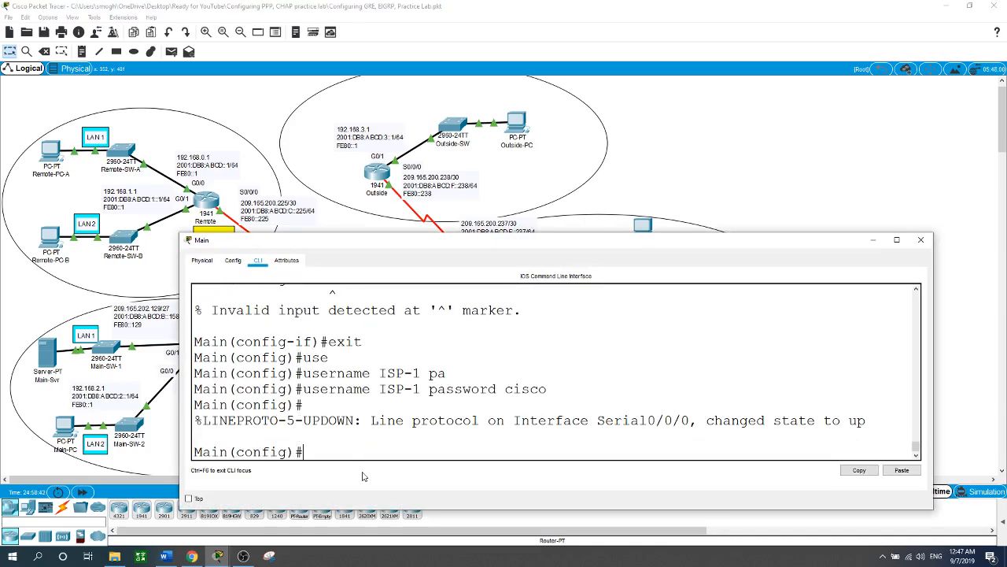
{"action": "type", "text": "tu"}
{"action": "key", "text": "BackSpace"}
{"action": "key", "text": "BackSpace"}
{"action": "type", "text": "int tun"}
{"action": "key", "text": "Tab"}
{"action": "type", "text": "0"}
{"action": "key", "text": "Return"}
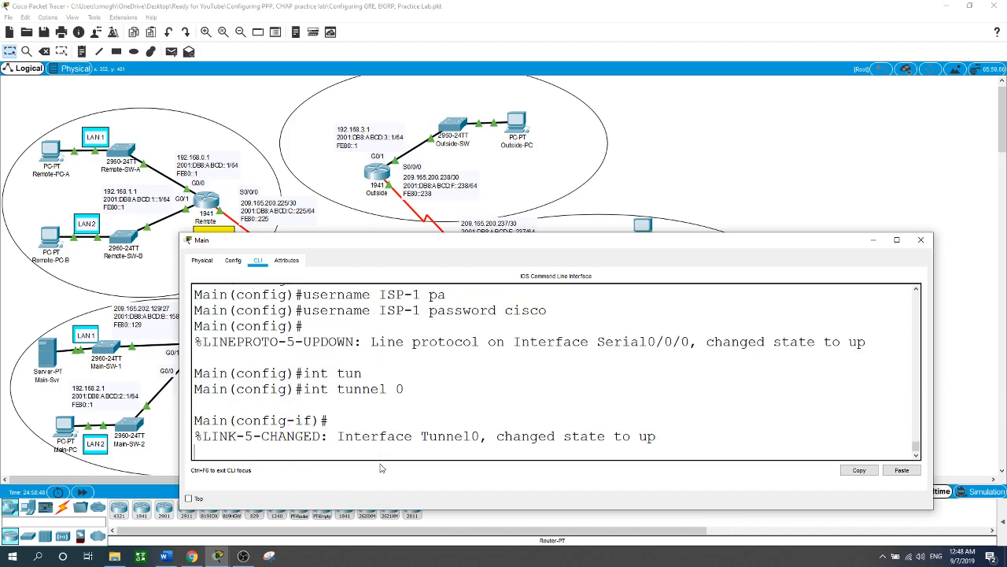
{"action": "key", "text": "Return"}
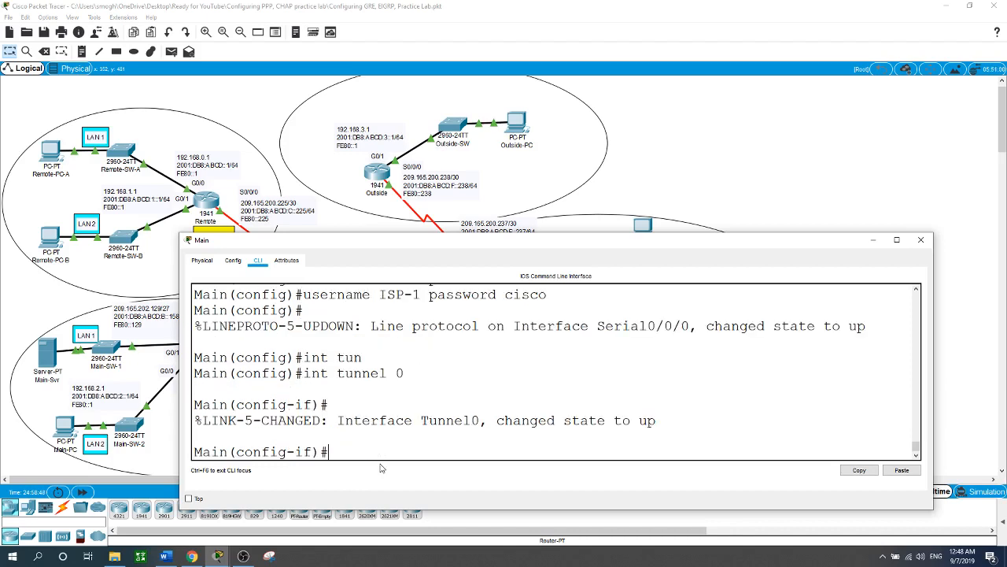
Step: Set the tunnel mode of Main's Tunnel 0 to GRE over IP
{"action": "type", "text": "tun"}
{"action": "key", "text": "Tab"}
{"action": "type", "text": "mo"}
{"action": "key", "text": "Tab"}
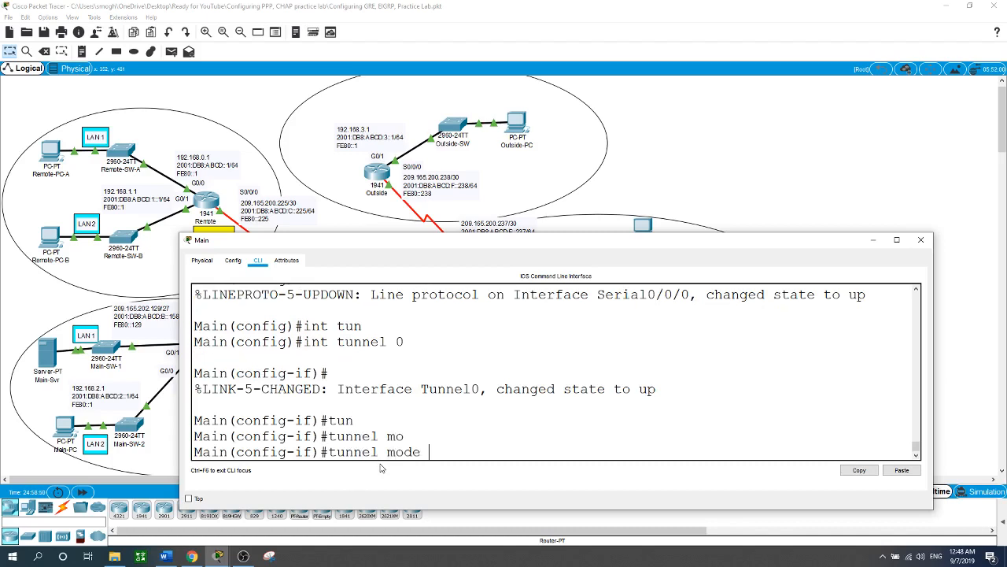
{"action": "type", "text": "gr"}
{"action": "key", "text": "Tab"}
{"action": "type", "text": "ip"}
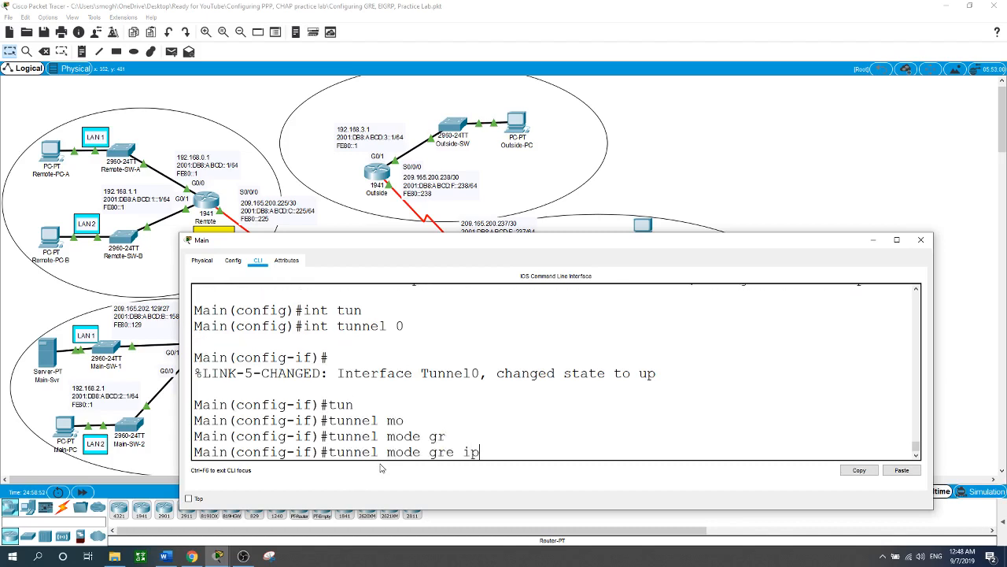
{"action": "key", "text": "Return"}
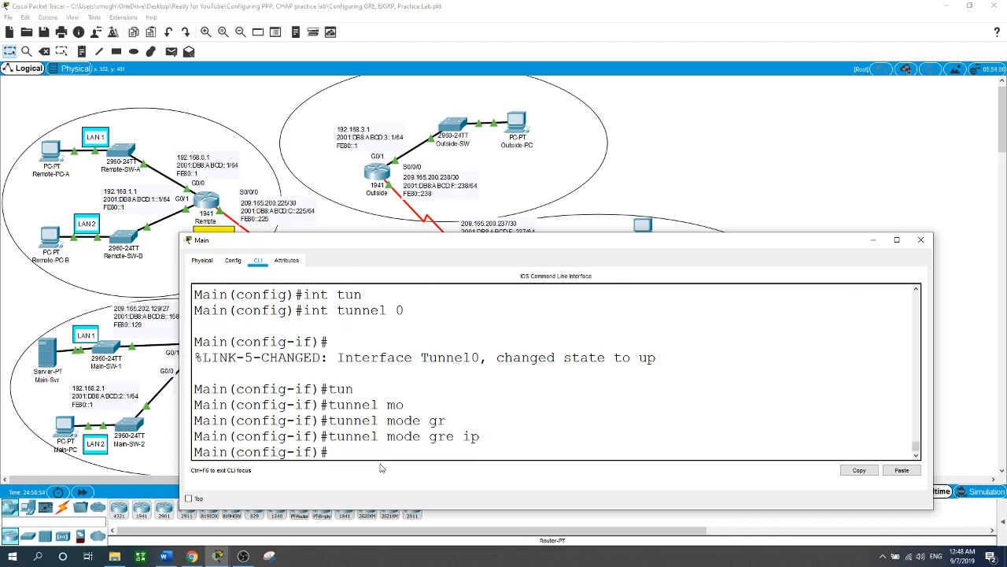
Step: Set the source of Main's Tunnel 0 to interface s0/0/0, moving the console window aside to reveal the tunnel labels
{"action": "type", "text": "tun"}
{"action": "key", "text": "Tab"}
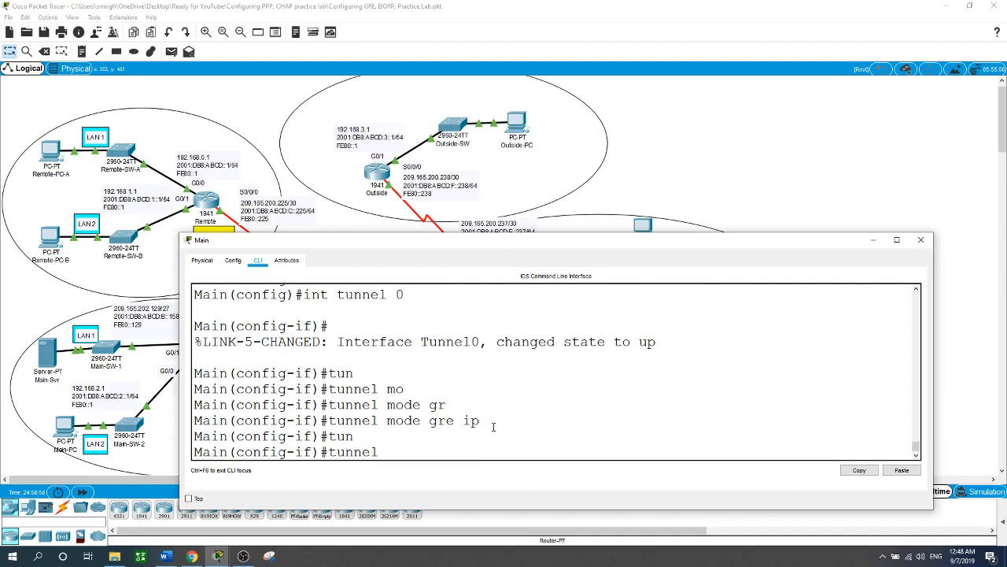
{"action": "left_click_drag", "start_coordinate": [423, 244], "coordinate": [514, 229]}
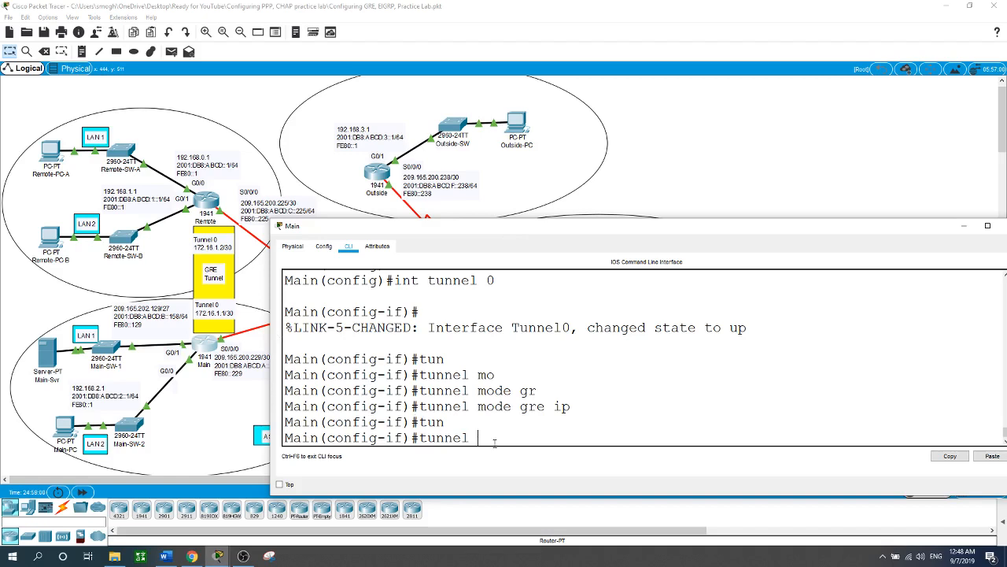
{"action": "type", "text": "so"}
{"action": "key", "text": "Tab"}
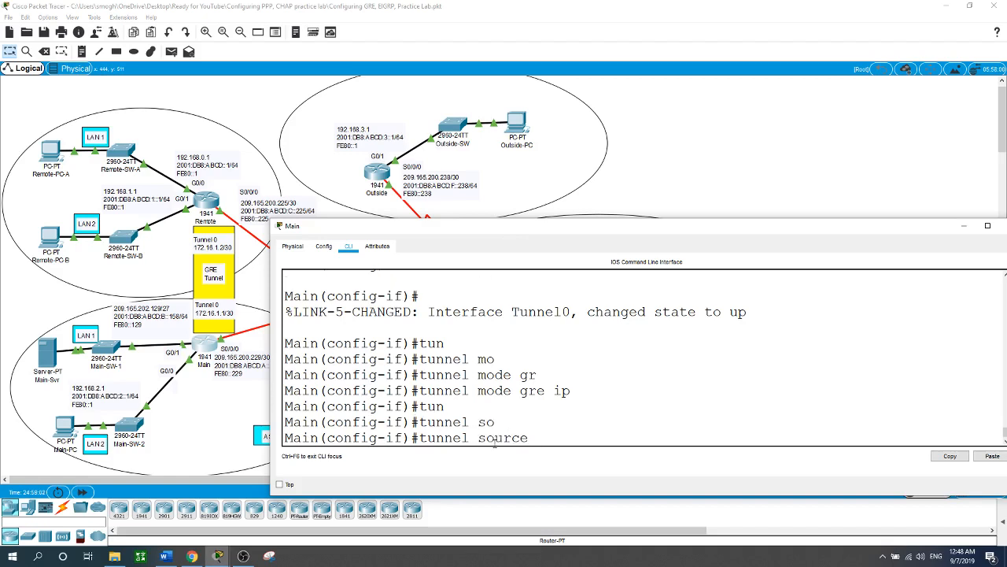
{"action": "type", "text": "s0/0/0"}
{"action": "key", "text": "Return"}
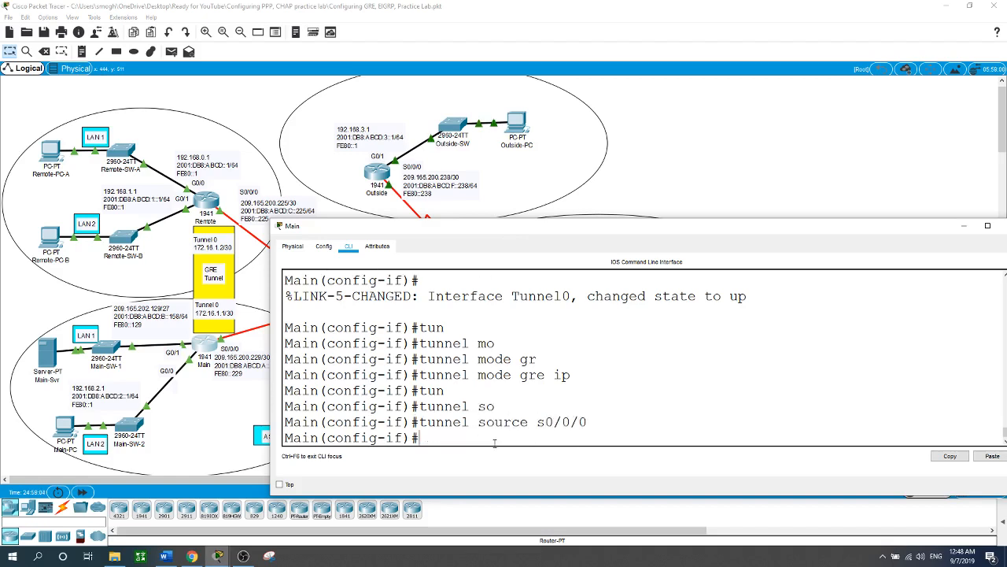
Step: Set the destination of Main's Tunnel 0 to Remote's serial address 209.165.200.225
{"action": "type", "text": "tun"}
{"action": "key", "text": "Tab"}
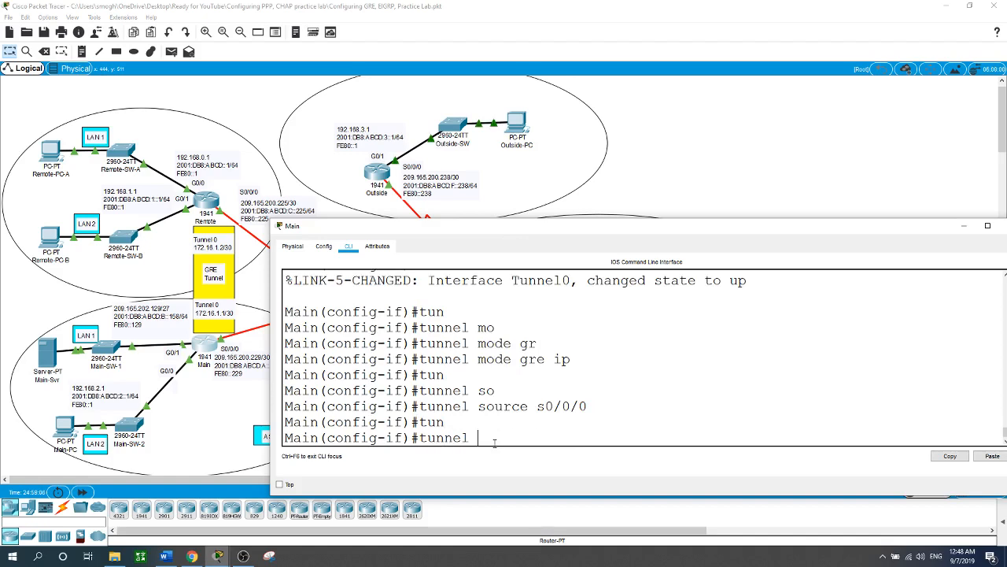
{"action": "type", "text": "de"}
{"action": "key", "text": "Tab"}
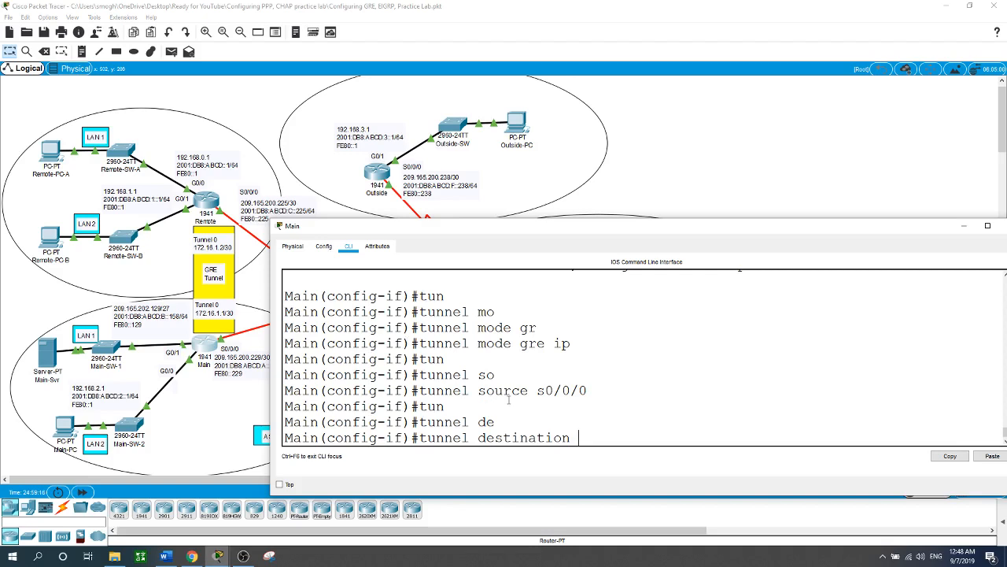
{"action": "type", "text": "209.165.200."}
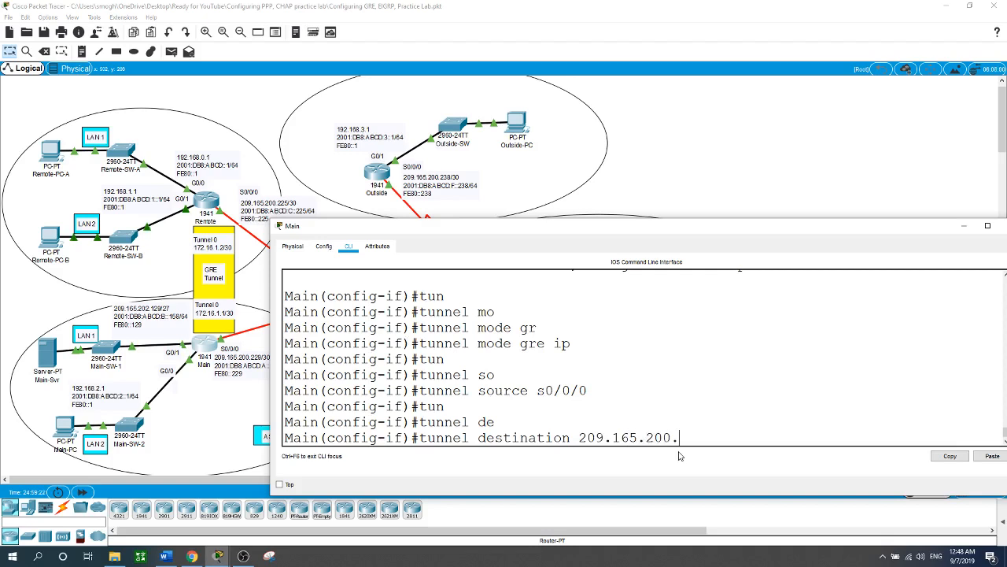
{"action": "type", "text": "225"}
{"action": "key", "text": "Return"}
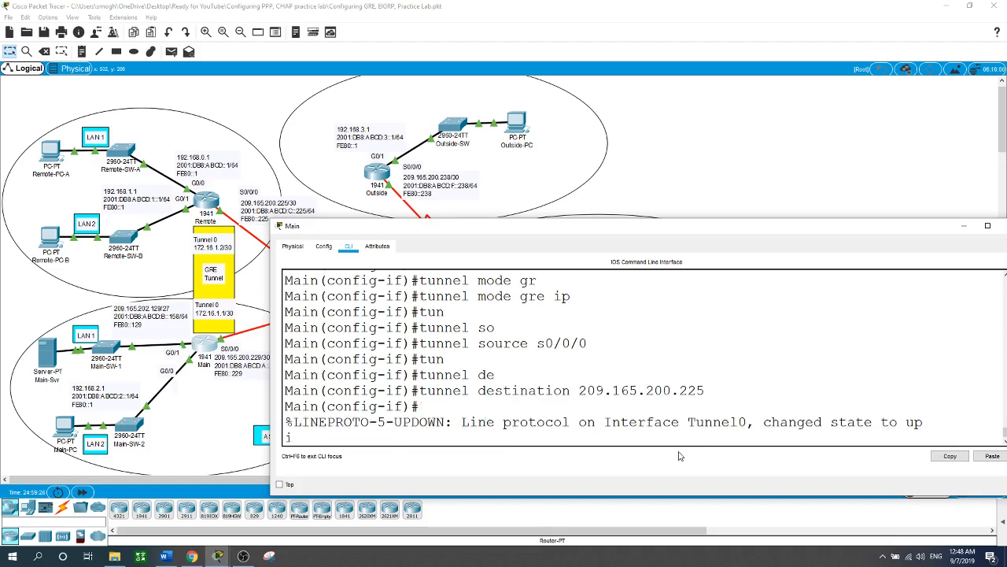
{"action": "key", "text": "BackSpace"}
{"action": "key", "text": "Return"}
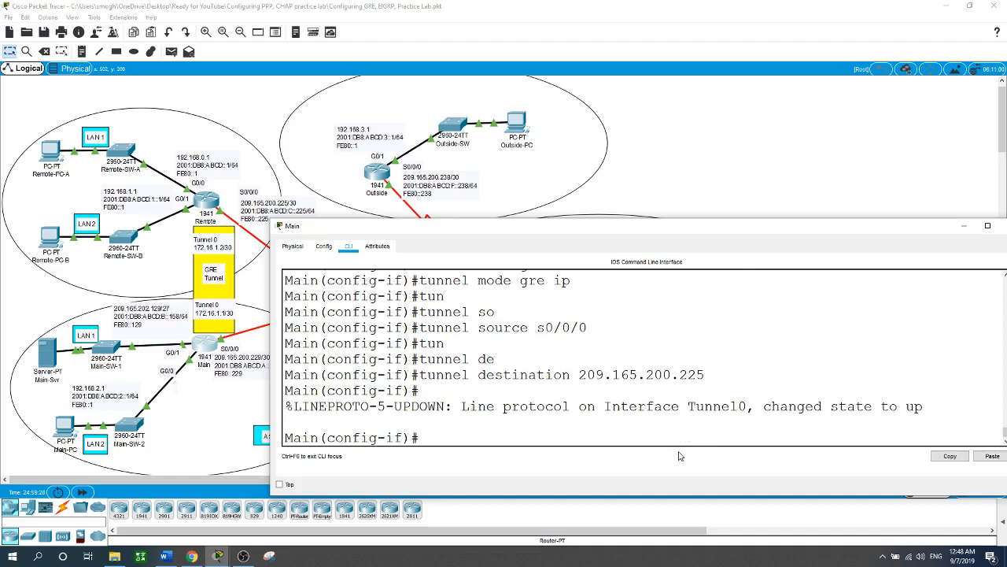
Step: Assign IP address 172.16.1.1 with mask 255.255.255.252 to Main's Tunnel 0
{"action": "type", "text": "ip address 172.16.1."}
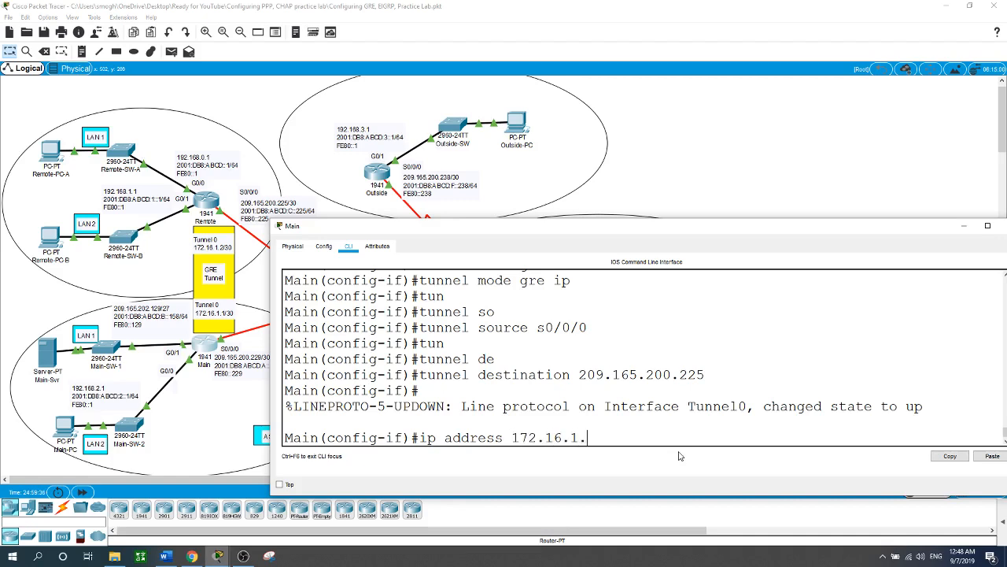
{"action": "type", "text": "1 255.255.255.252"}
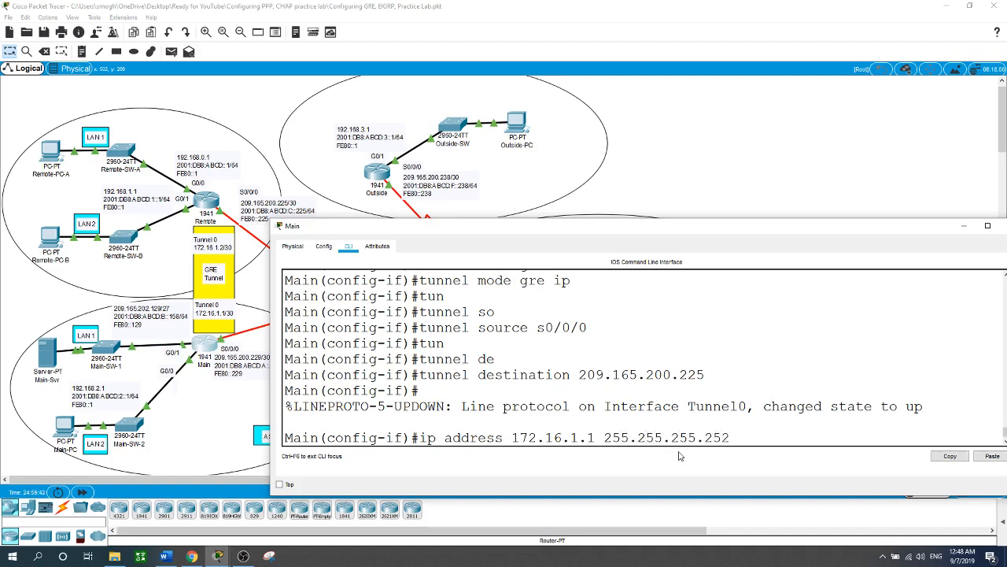
{"action": "key", "text": "Return"}
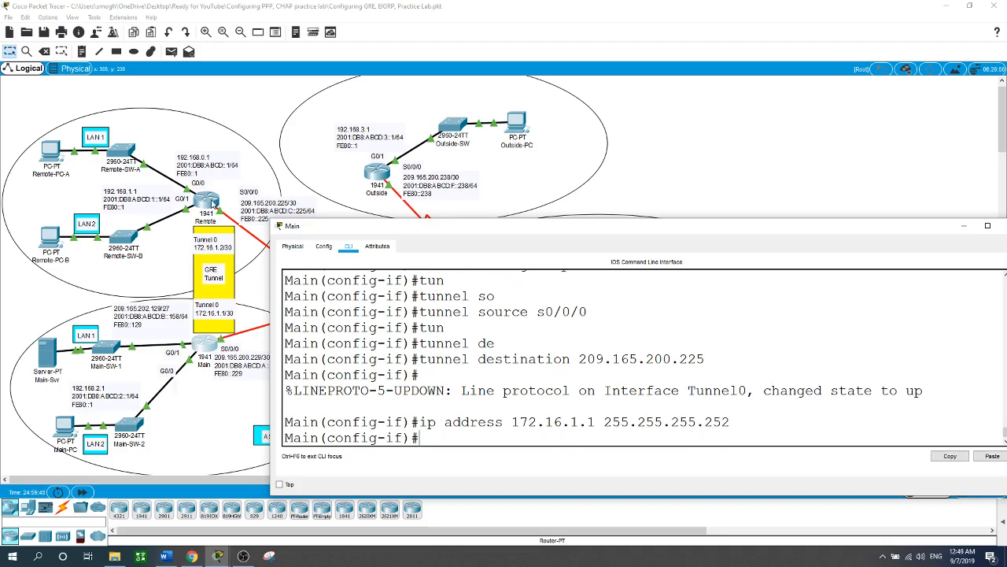
Step: Switch to the Remote router's command line and create interface Tunnel 0
{"action": "left_click", "coordinate": [208, 199]}
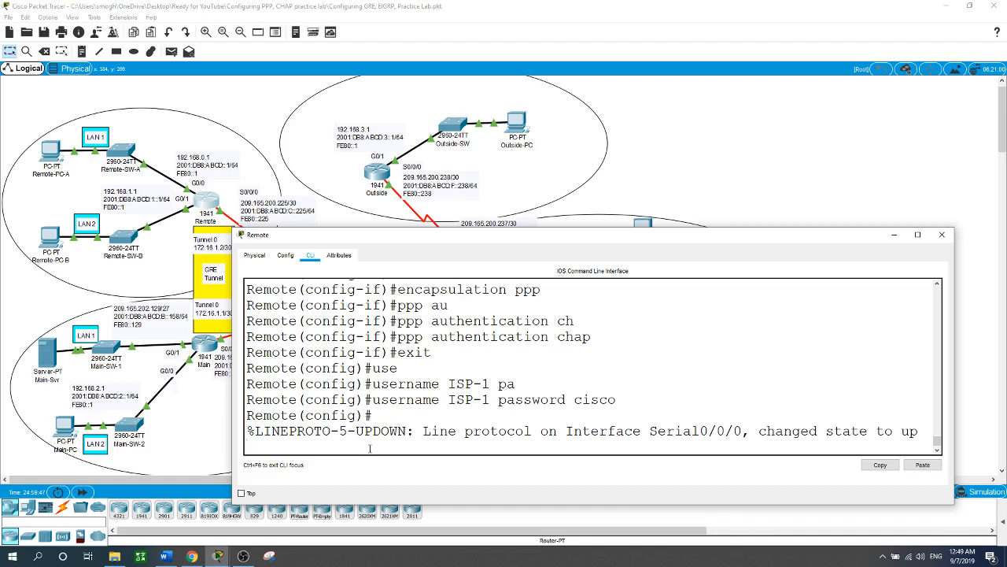
{"action": "key", "text": "Return"}
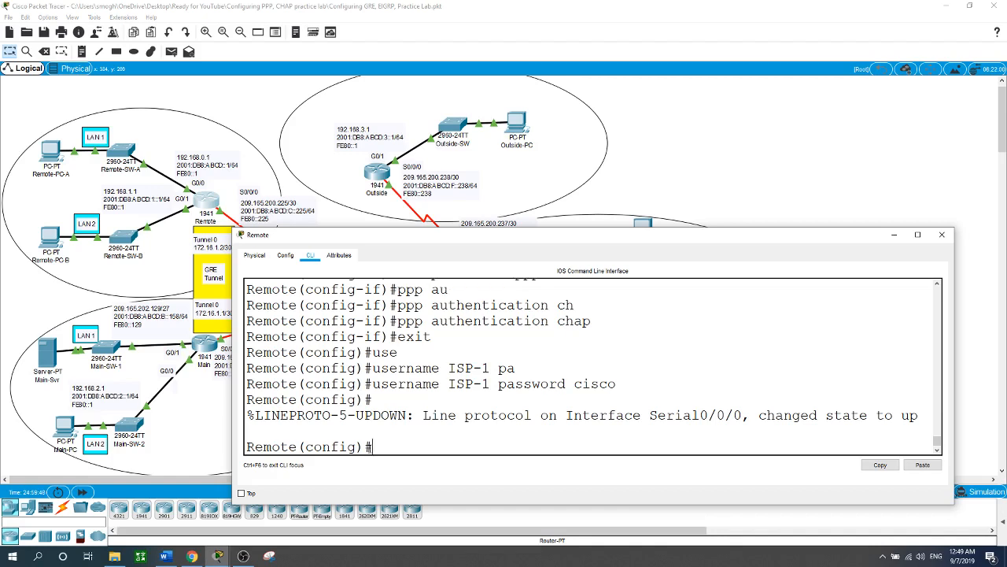
{"action": "type", "text": "int tun"}
{"action": "key", "text": "Tab"}
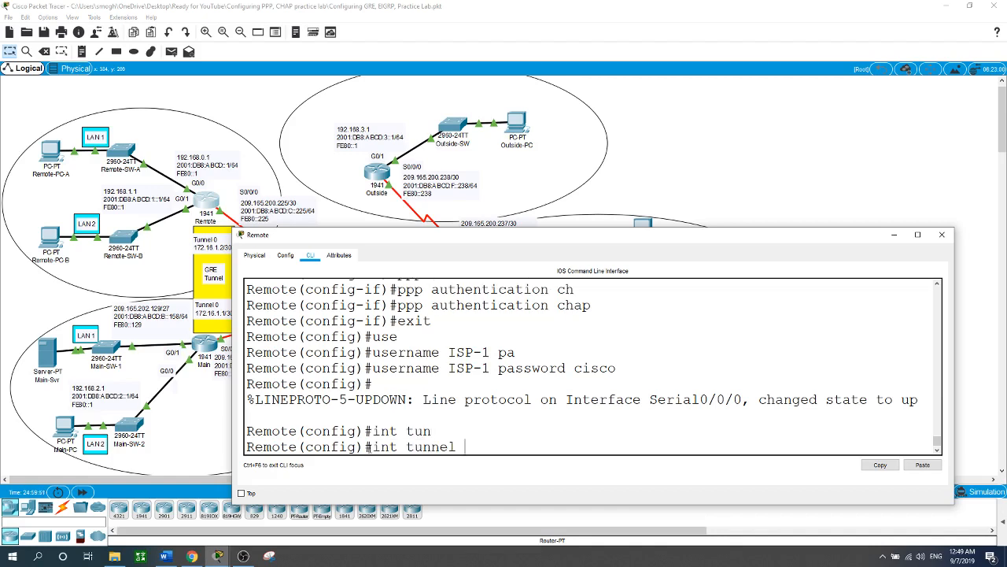
{"action": "type", "text": "0"}
{"action": "key", "text": "Return"}
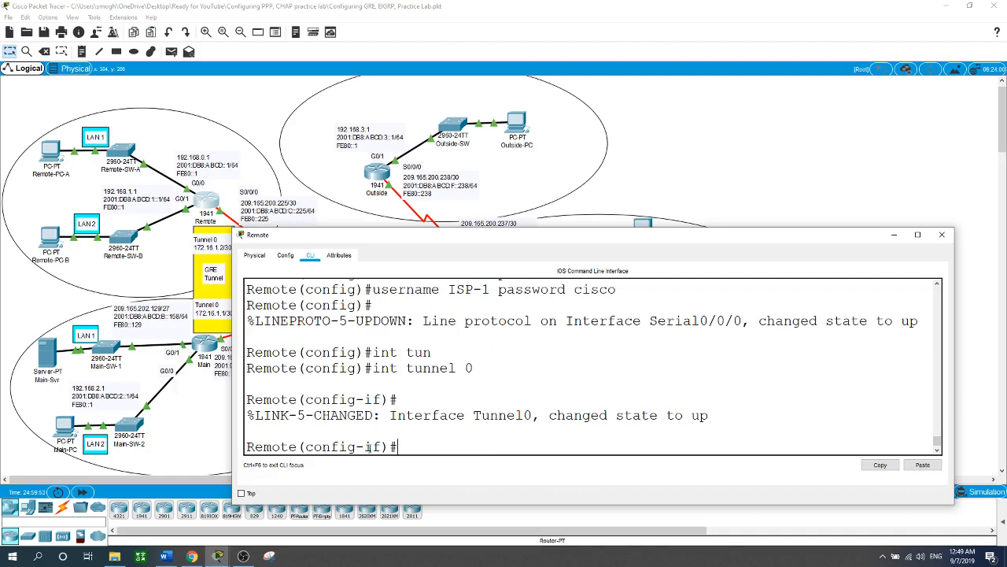
Step: Set the tunnel mode of Remote's Tunnel 0 to GRE over IP
{"action": "type", "text": "tun"}
{"action": "key", "text": "Tab"}
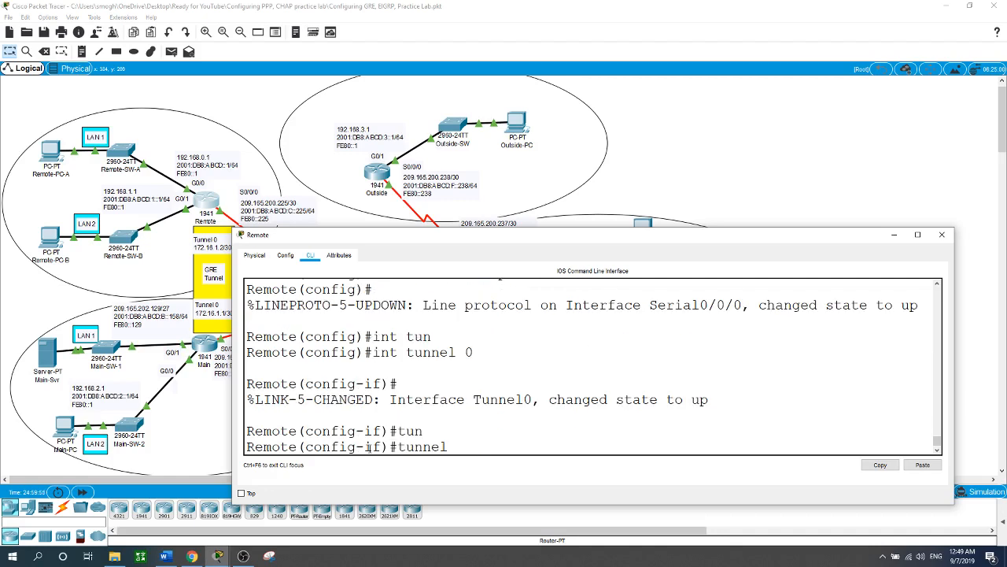
{"action": "type", "text": "mo"}
{"action": "key", "text": "Tab"}
{"action": "type", "text": "gre ip"}
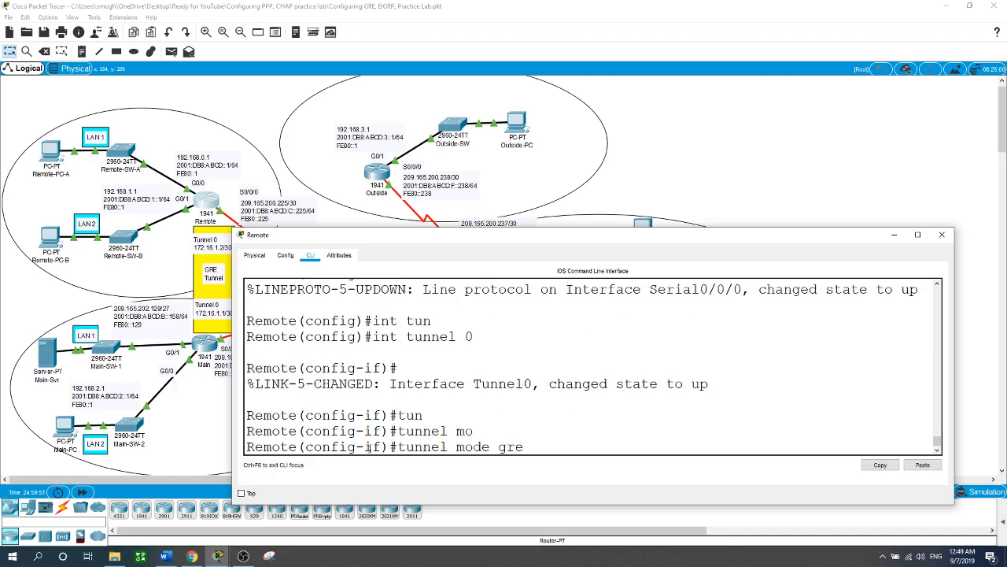
{"action": "key", "text": "Return"}
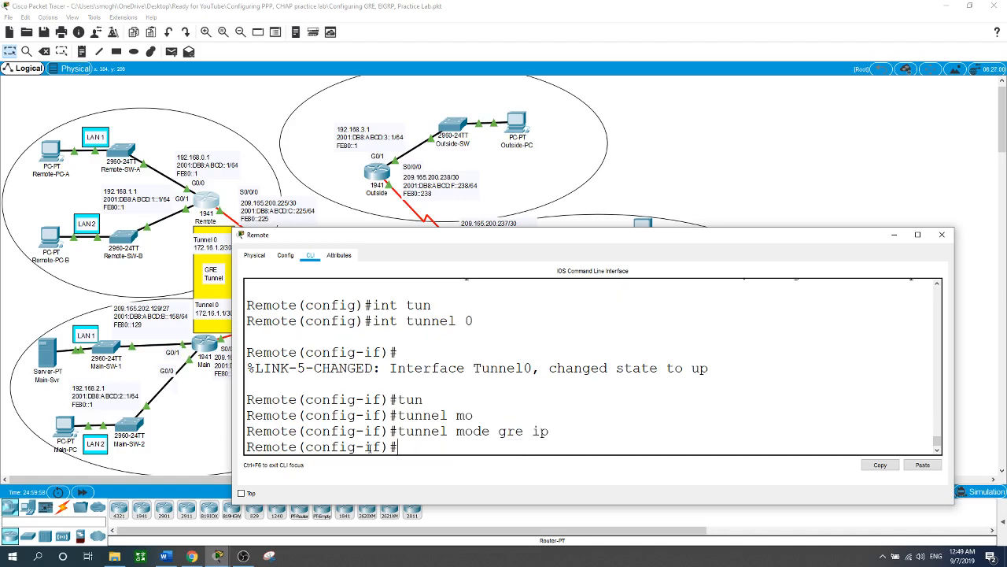
Step: Set the source of Remote's Tunnel 0 to interface s0/0/0
{"action": "type", "text": "tun"}
{"action": "key", "text": "Tab"}
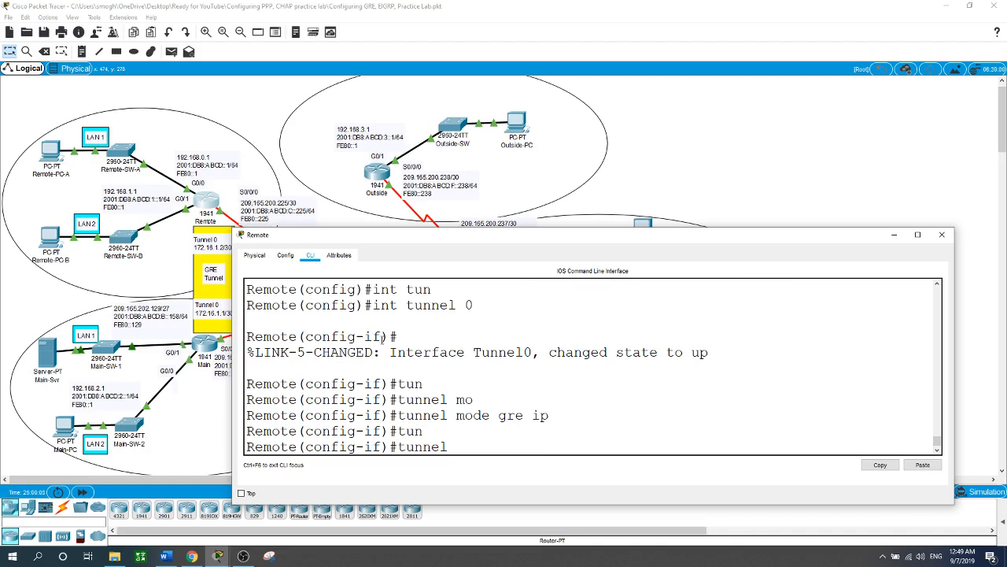
{"action": "type", "text": "so"}
{"action": "key", "text": "Tab"}
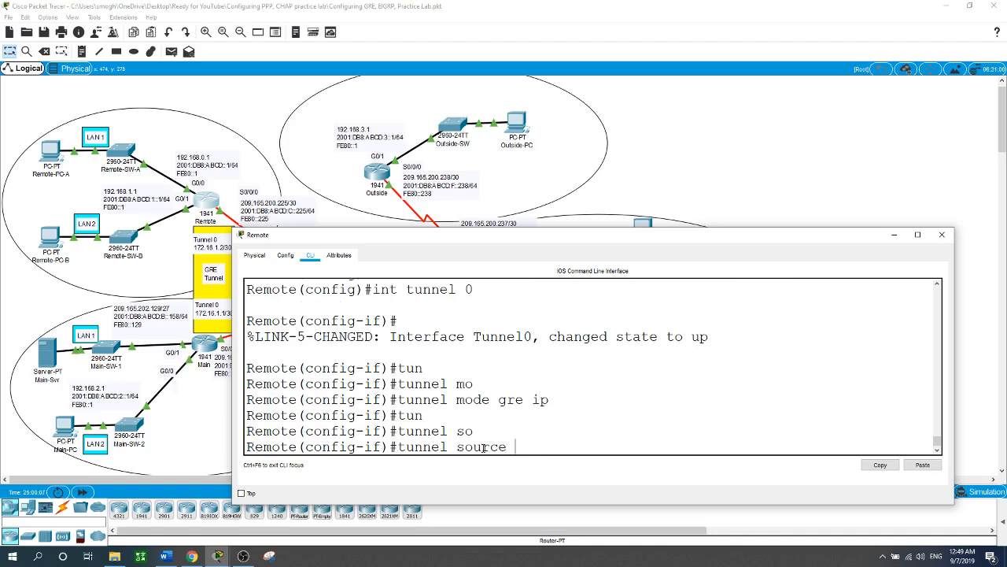
{"action": "type", "text": "s0/0/0"}
{"action": "key", "text": "Return"}
Step: Set the destination of Remote's Tunnel 0 to Main's serial address 209.165.200.229
{"action": "type", "text": "tun"}
{"action": "key", "text": "Tab"}
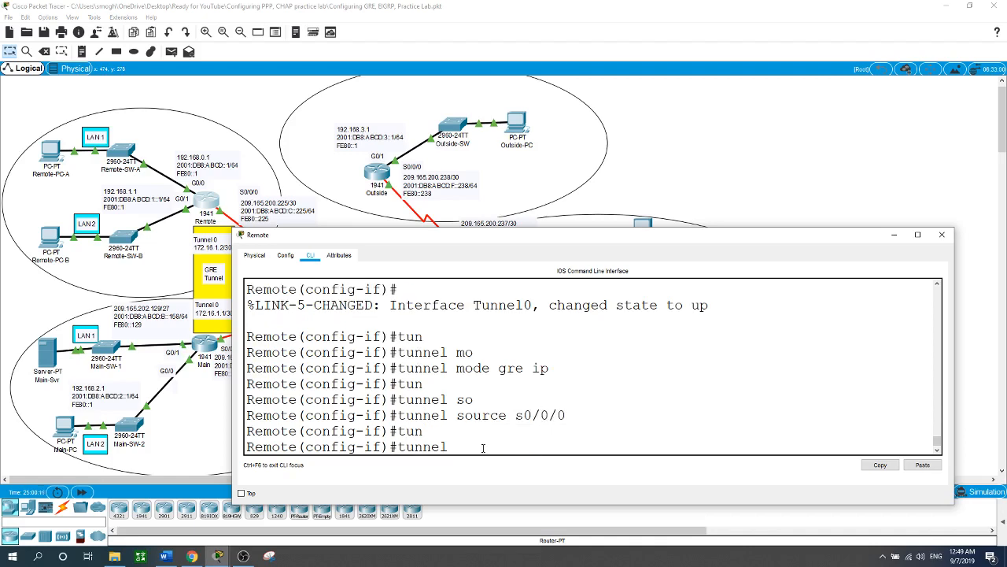
{"action": "type", "text": "de"}
{"action": "key", "text": "Tab"}
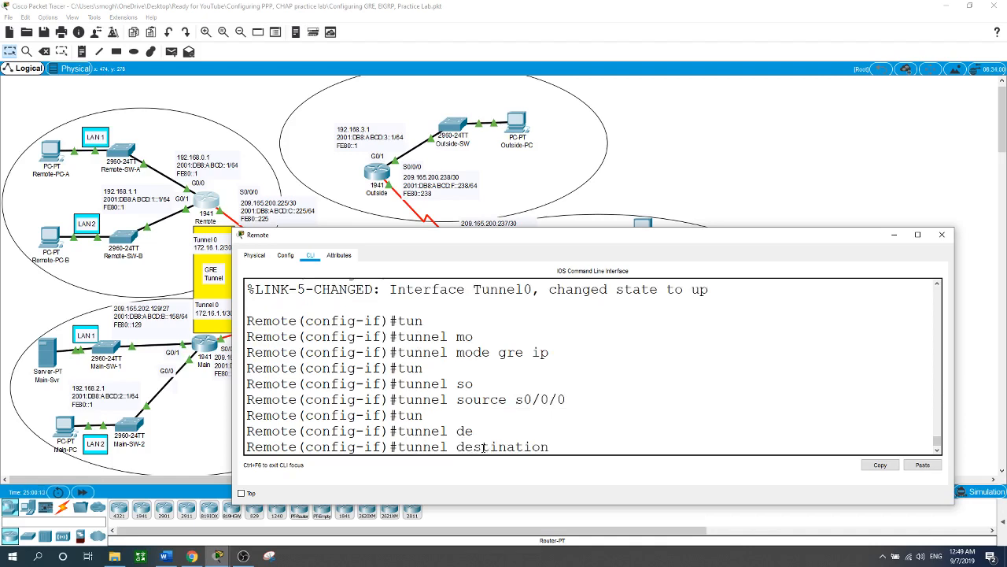
{"action": "type", "text": "209.165.200.229"}
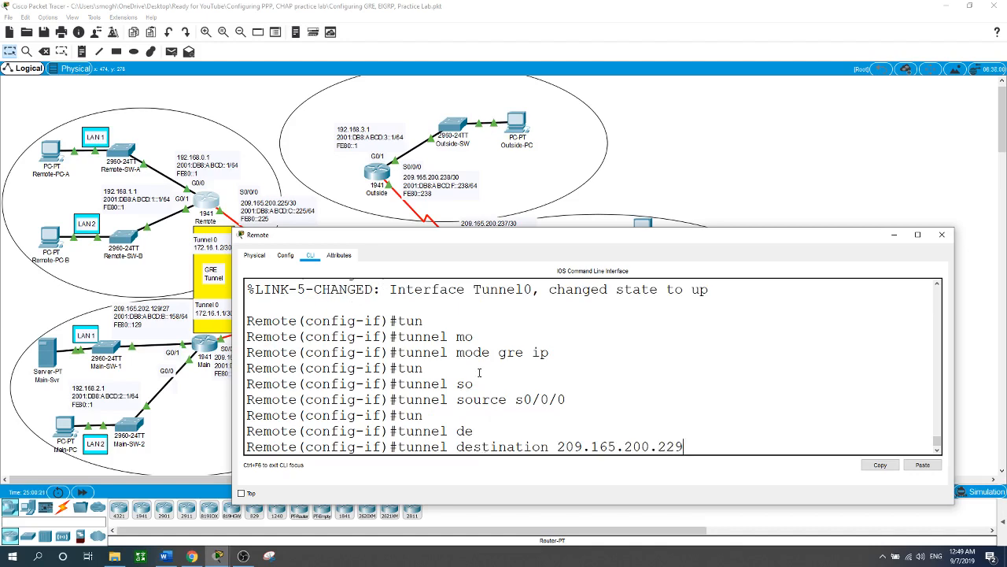
{"action": "mouse_move", "coordinate": [435, 239]}
{"action": "left_mouse_down"}
{"action": "mouse_move", "coordinate": [510, 267]}
{"action": "mouse_move", "coordinate": [420, 245]}
{"action": "left_mouse_up"}
{"action": "key", "text": "Return"}
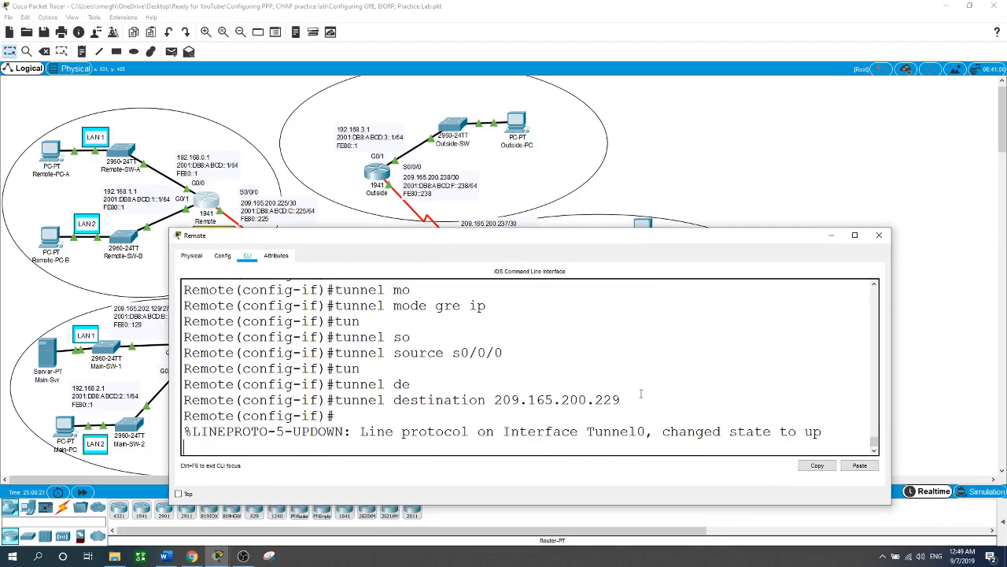
{"action": "key", "text": "Return"}
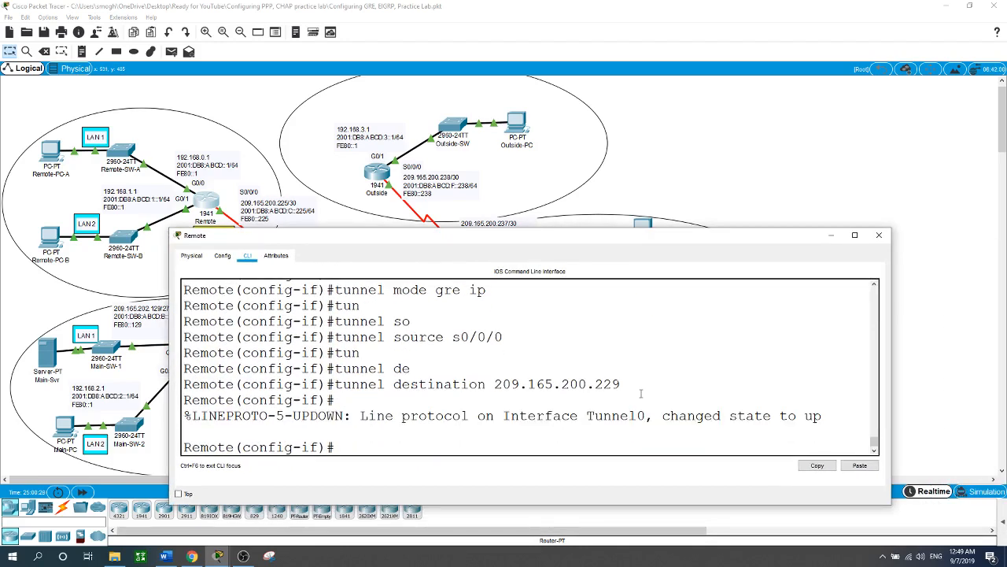
Step: Assign IP address 172.16.1.2 with mask 255.255.255.252 to Remote's Tunnel 0
{"action": "type", "text": "ip address 172.16.1"}
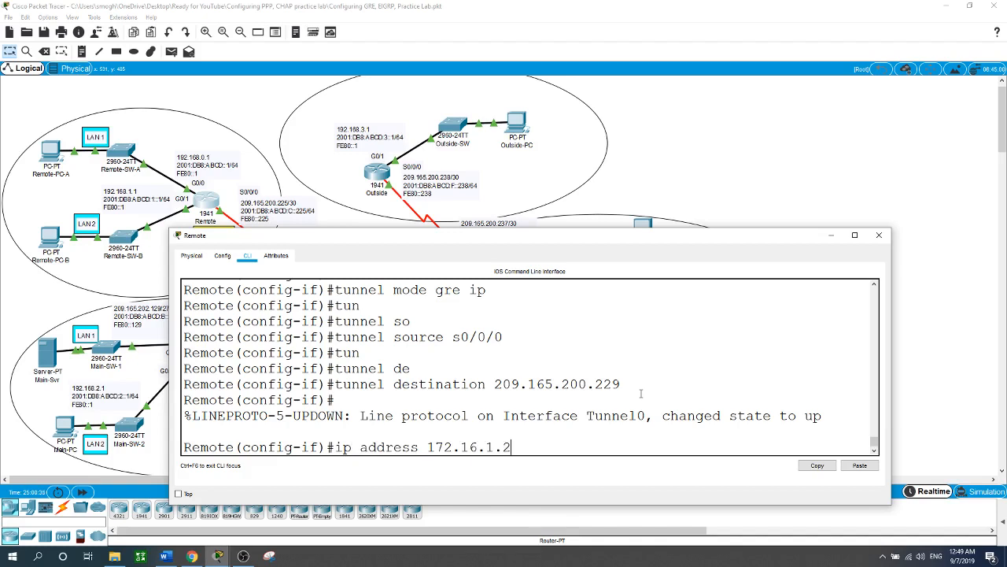
{"action": "type", "text": ".2 255.255.255.252"}
{"action": "key", "text": "Return"}
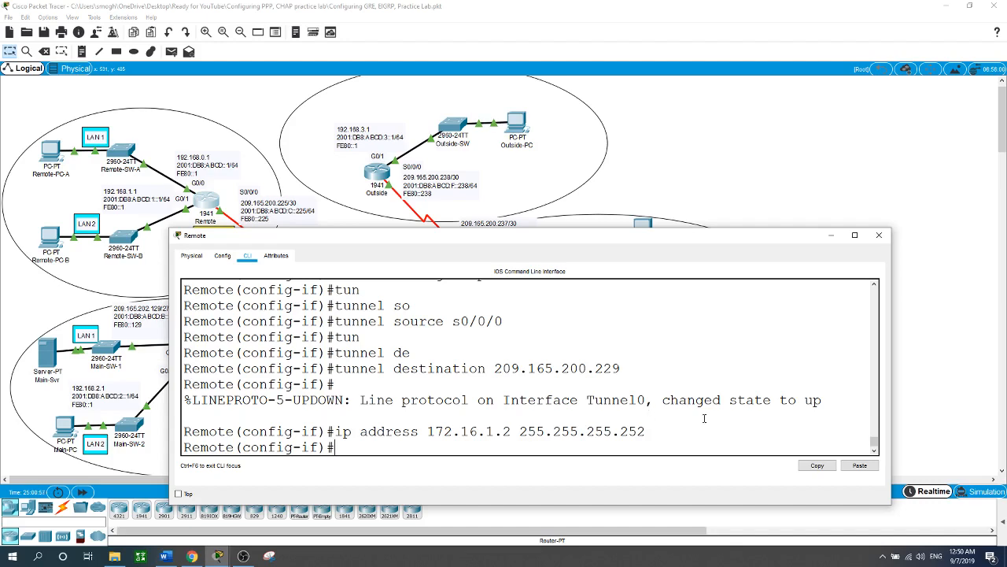
Step: Leave the tunnel interface configuration on the Main router and start OSPF process 1
{"action": "left_click", "coordinate": [802, 166]}
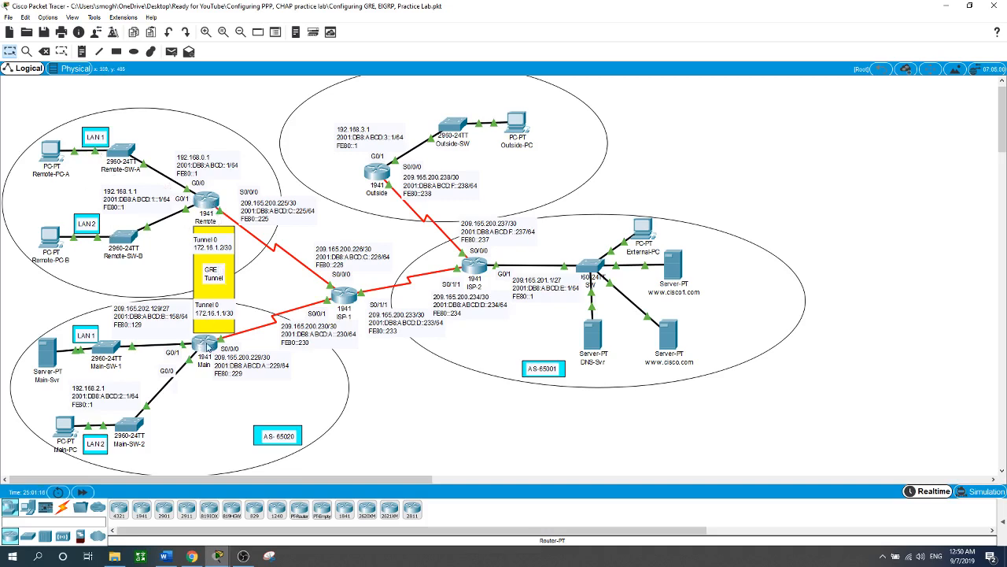
{"action": "left_click", "coordinate": [206, 346]}
{"action": "type", "text": "e"}
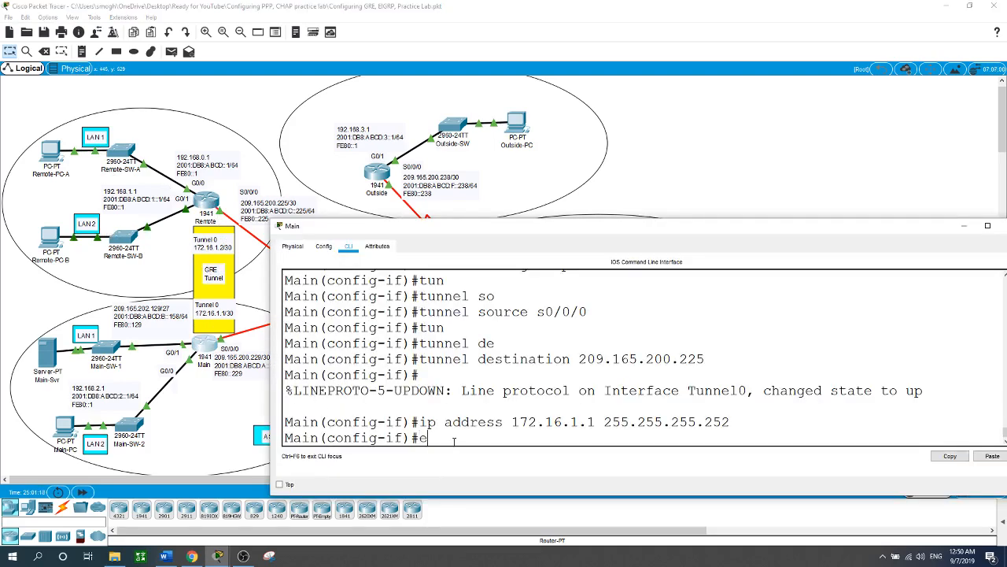
{"action": "type", "text": "xit"}
{"action": "key", "text": "Return"}
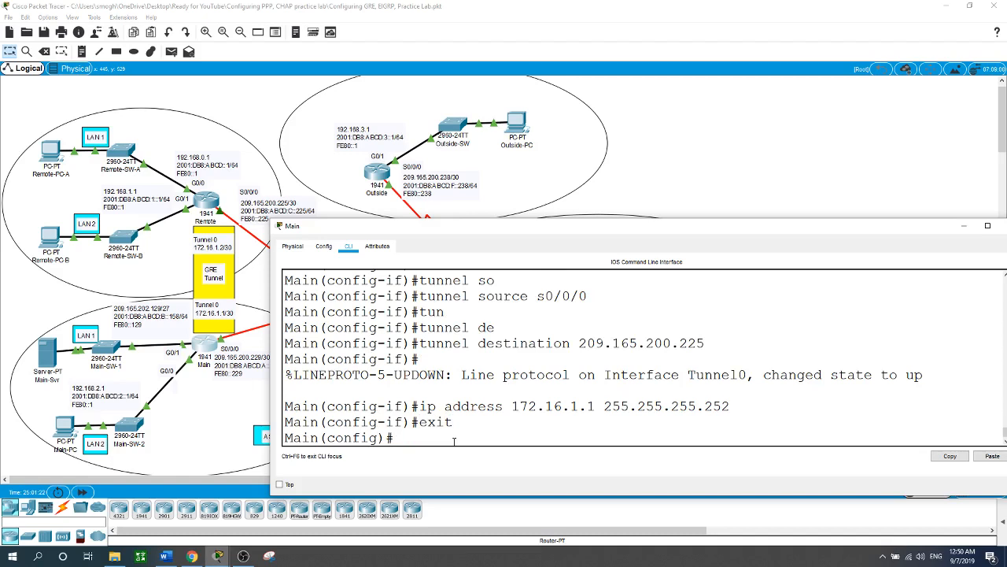
{"action": "type", "text": "router ospf "}
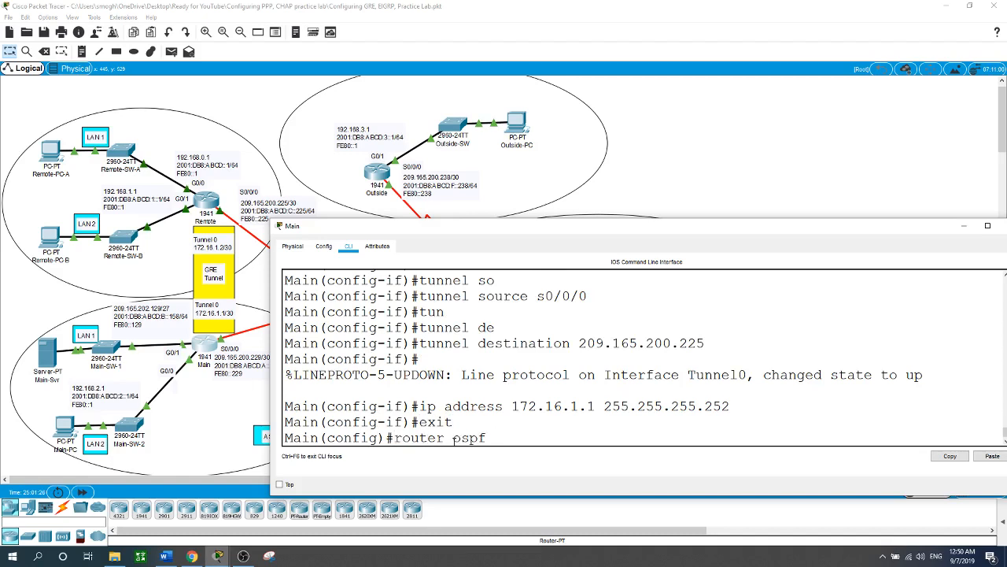
{"action": "type", "text": "?"}
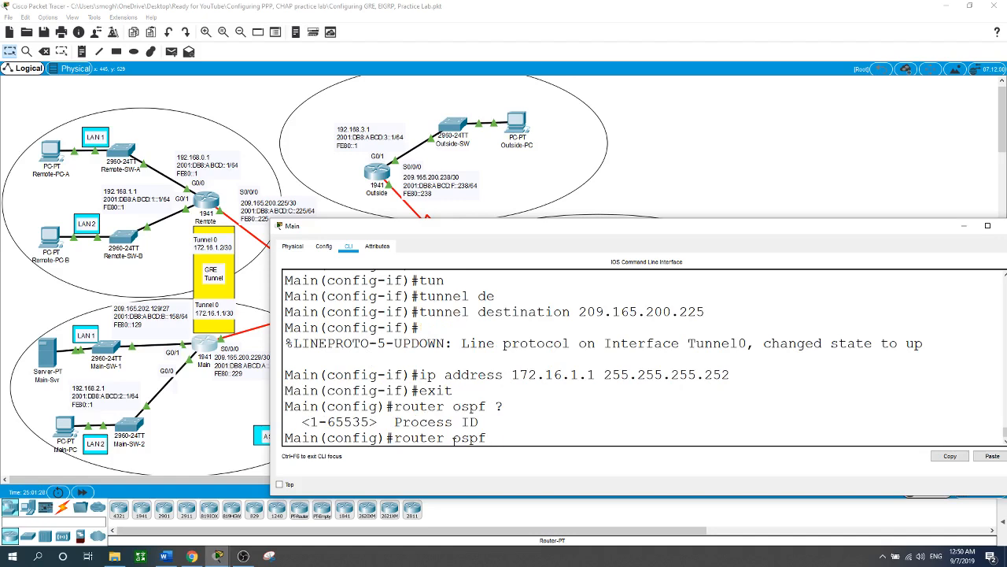
{"action": "type", "text": "1"}
{"action": "key", "text": "Return"}
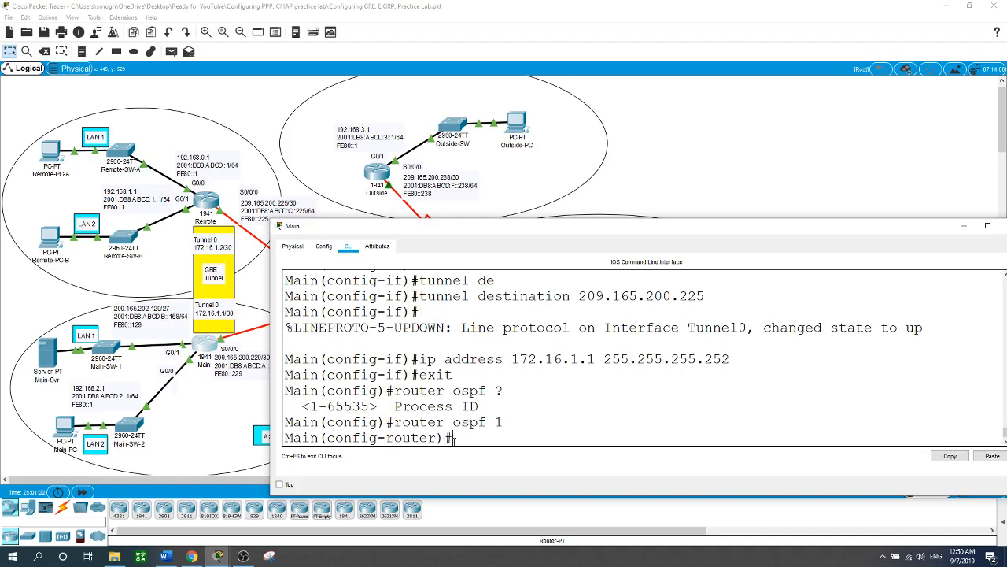
Step: Add tunnel network 172.16.1.0 with wildcard 0.0.0.3 to area 0 in Main's OSPF process
{"action": "type", "text": "net"}
{"action": "key", "text": "Tab"}
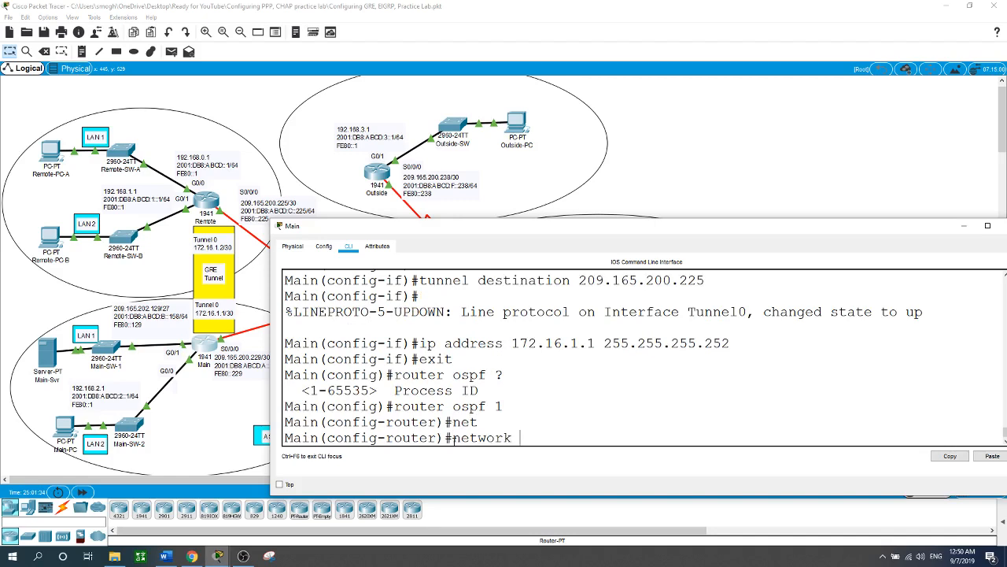
{"action": "type", "text": "172.16.1.0 0.0.0.3 area 0"}
{"action": "key", "text": "Return"}
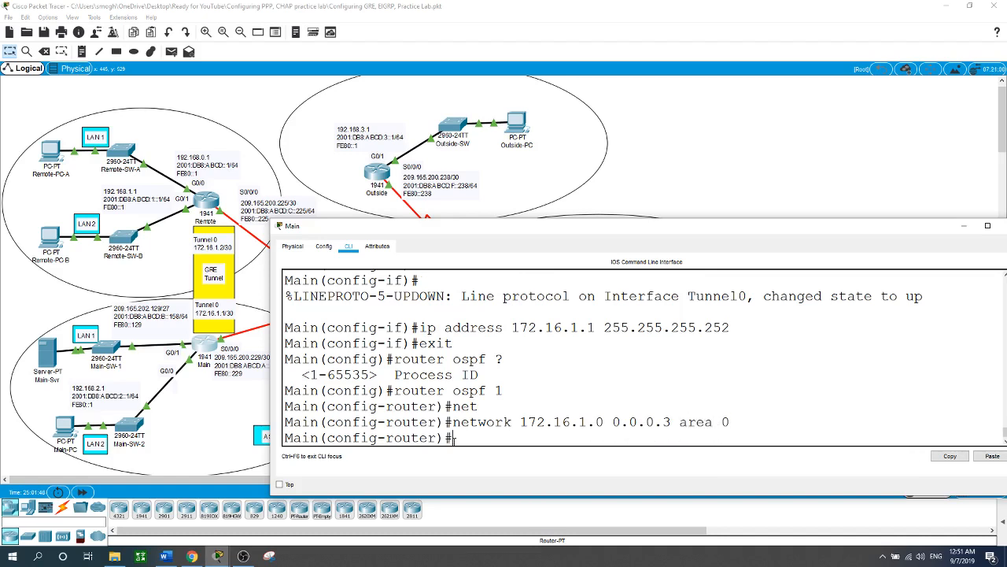
Step: Add LAN network 192.168.2.0 with wildcard 0.0.0.255 to area 0 in Main's OSPF process
{"action": "type", "text": "network 192.168.2.0 0.0.0"}
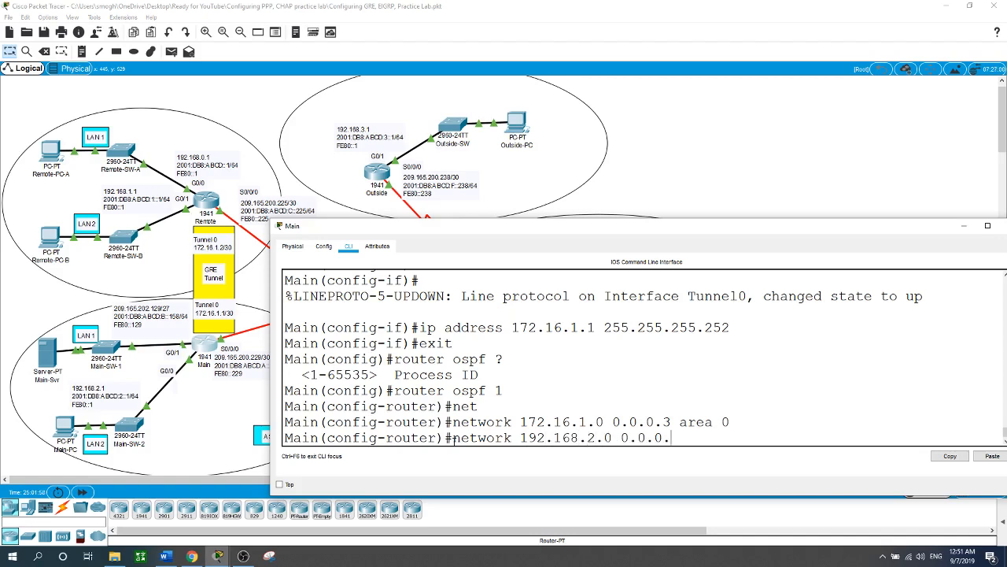
{"action": "type", "text": ".255 area 0"}
{"action": "key", "text": "Return"}
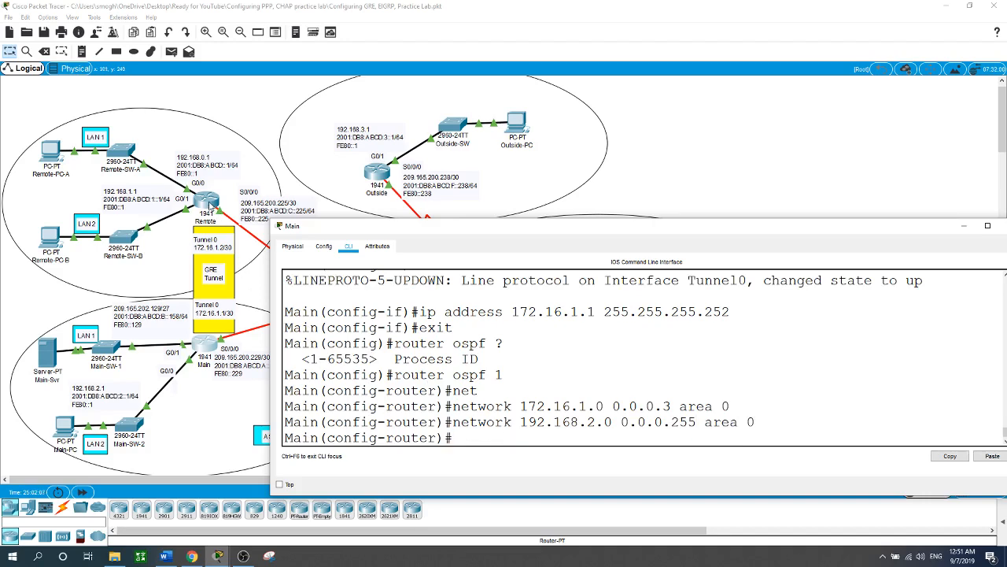
Step: Leave the tunnel interface configuration on the Remote router and start OSPF process 1
{"action": "left_click", "coordinate": [208, 203]}
{"action": "type", "text": "e"}
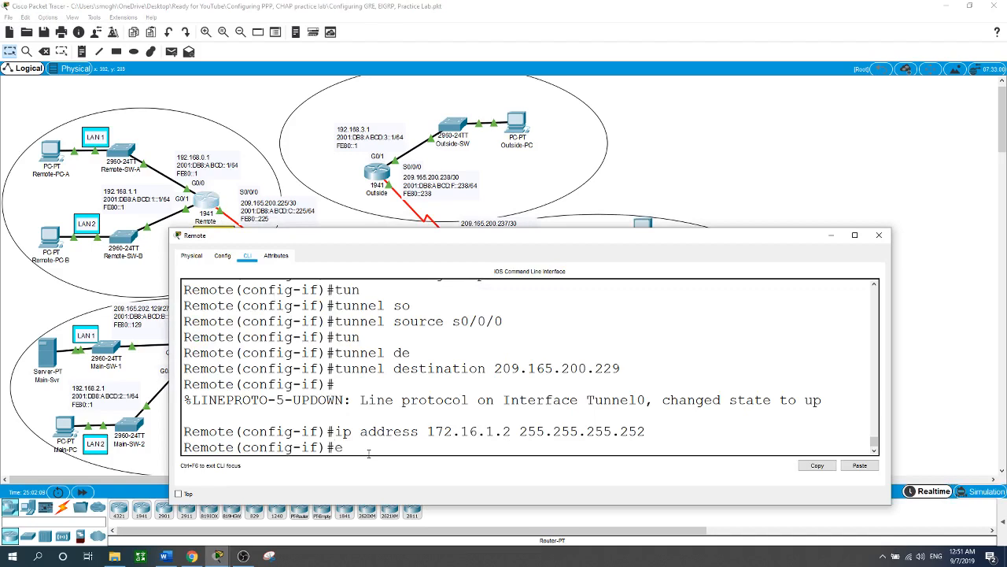
{"action": "type", "text": "xit"}
{"action": "key", "text": "Return"}
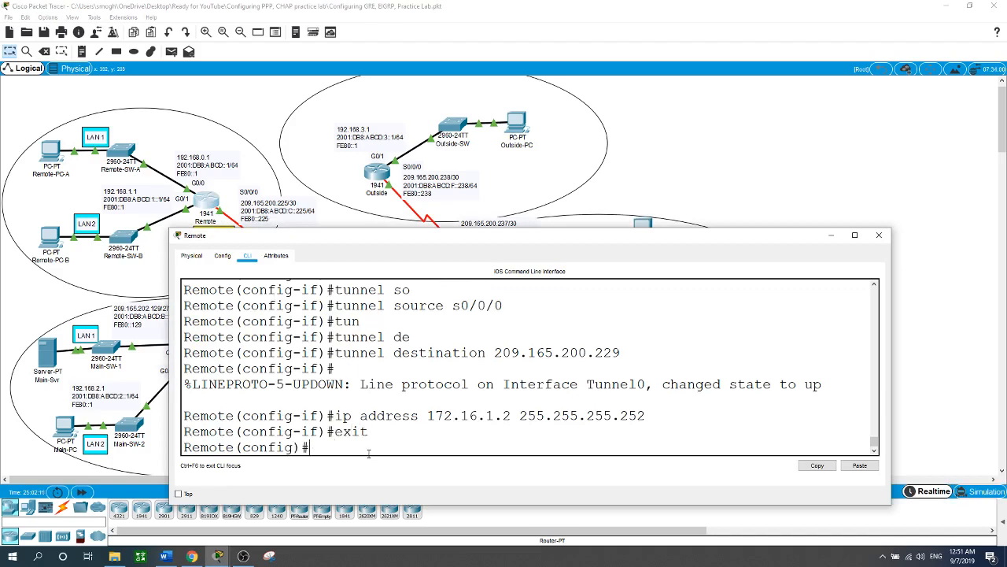
{"action": "type", "text": "router ospf 1"}
{"action": "key", "text": "Return"}
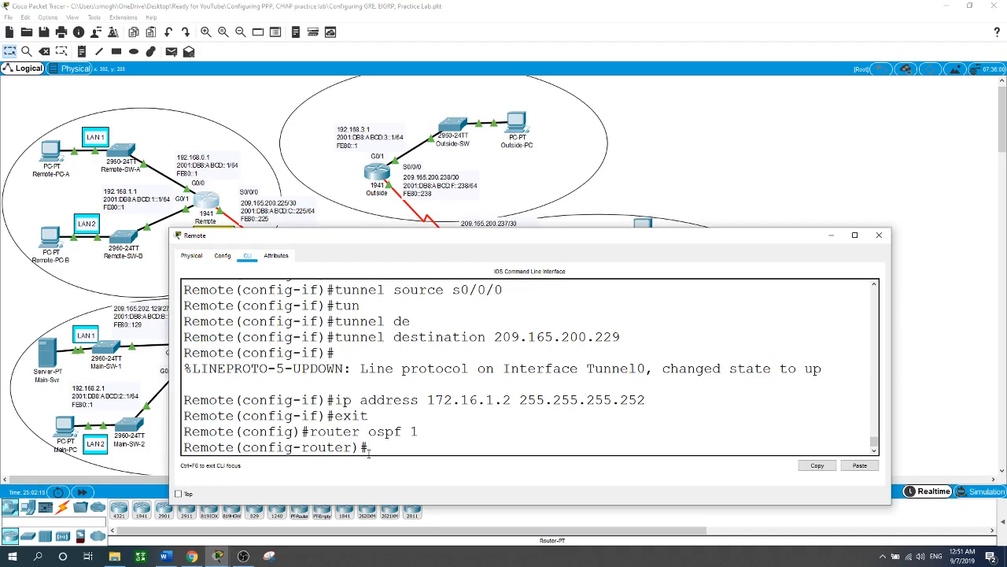
Step: Add tunnel network 172.16.1.0 with wildcard 0.0.0.3 to area 0 in Remote's OSPF process
{"action": "type", "text": "network 172.16.1.0 0.0.0."}
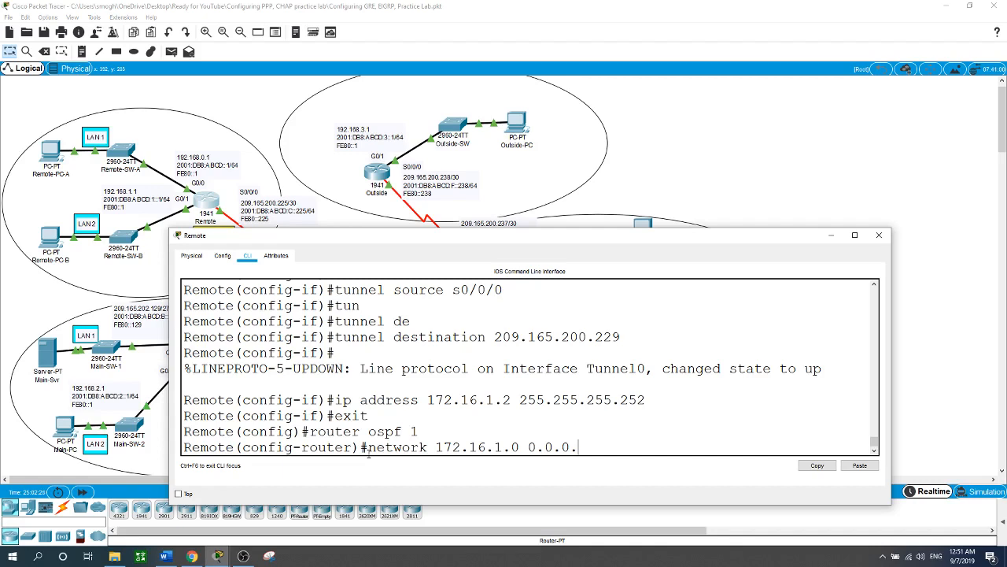
{"action": "type", "text": "3 area 0"}
{"action": "key", "text": "Return"}
Step: Add LAN network 192.168.0.0 with wildcard 0.0.0.255 to area 0 in Remote's OSPF process
{"action": "type", "text": "network "}
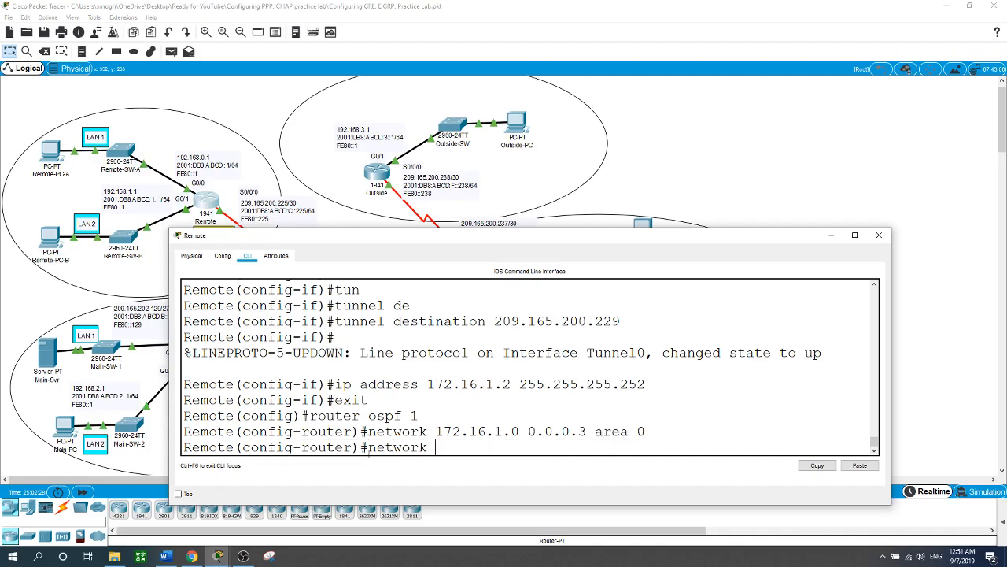
{"action": "type", "text": "192.168.0.0"}
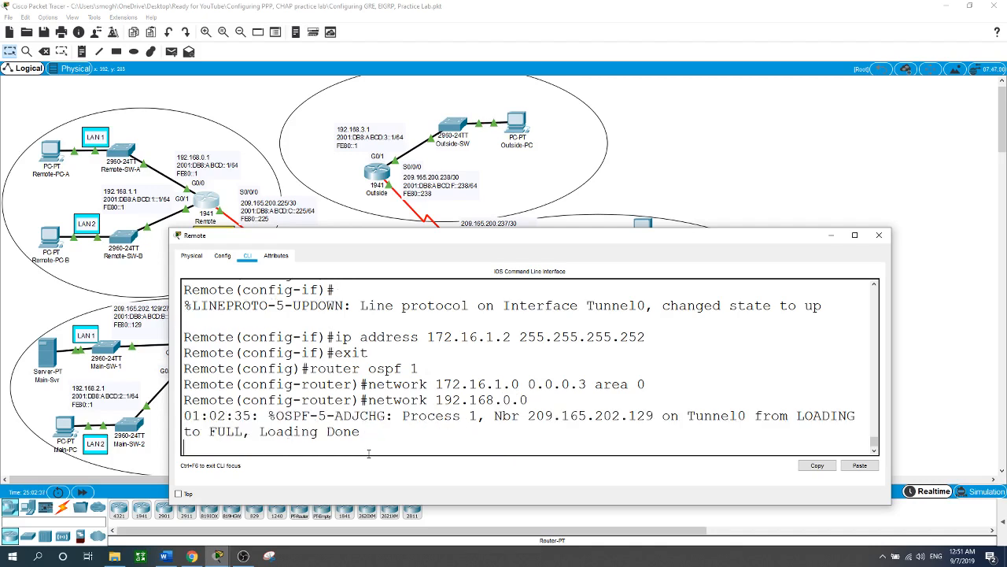
{"action": "type", "text": "0.0.0.255 area 0"}
{"action": "key", "text": "Return"}
Step: Add LAN network 192.168.1.0 with wildcard 0.0.0.255 to area 0 in Remote's OSPF process
{"action": "type", "text": "net"}
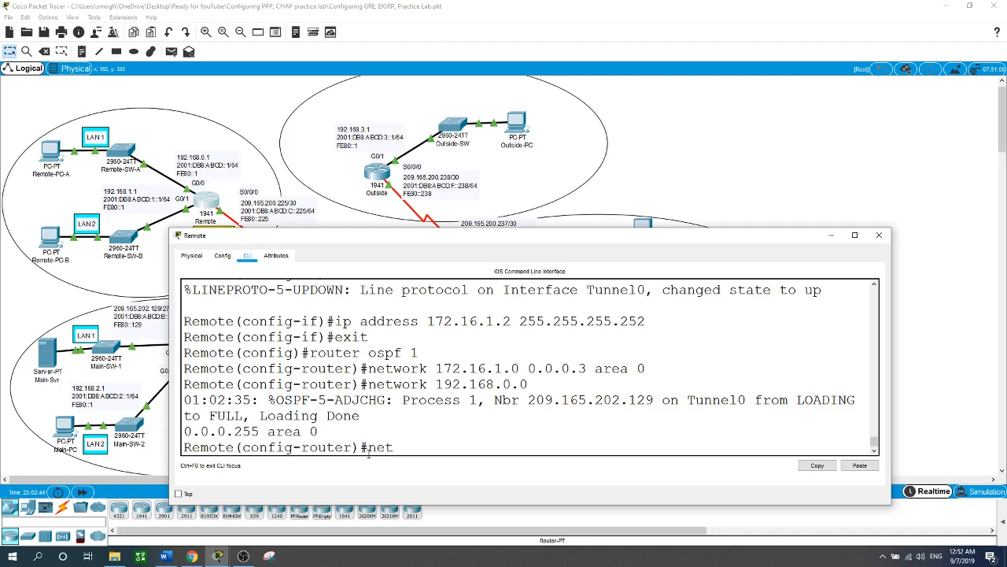
{"action": "type", "text": "work 192.168.1.0 0.0.0.255"}
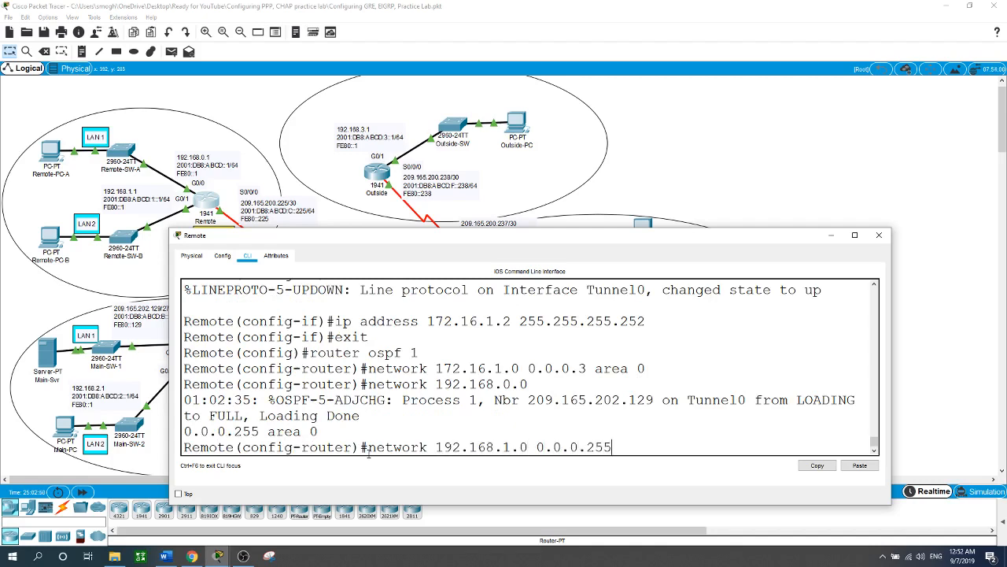
{"action": "type", "text": " area 0"}
{"action": "key", "text": "Return"}
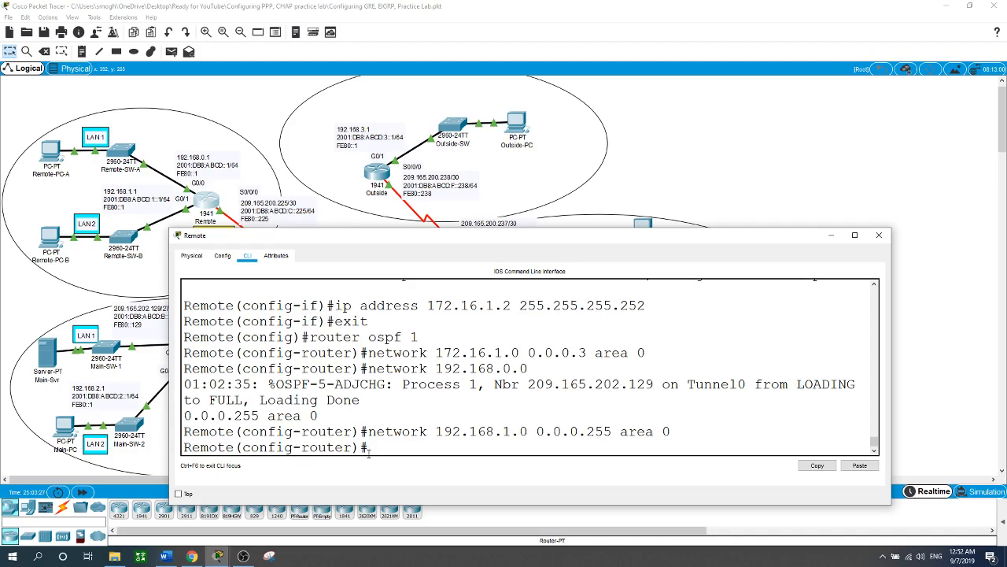
Step: Return to the Main router, leave its OSPF configuration and start BGP with AS number 65020
{"action": "left_click", "coordinate": [831, 236]}
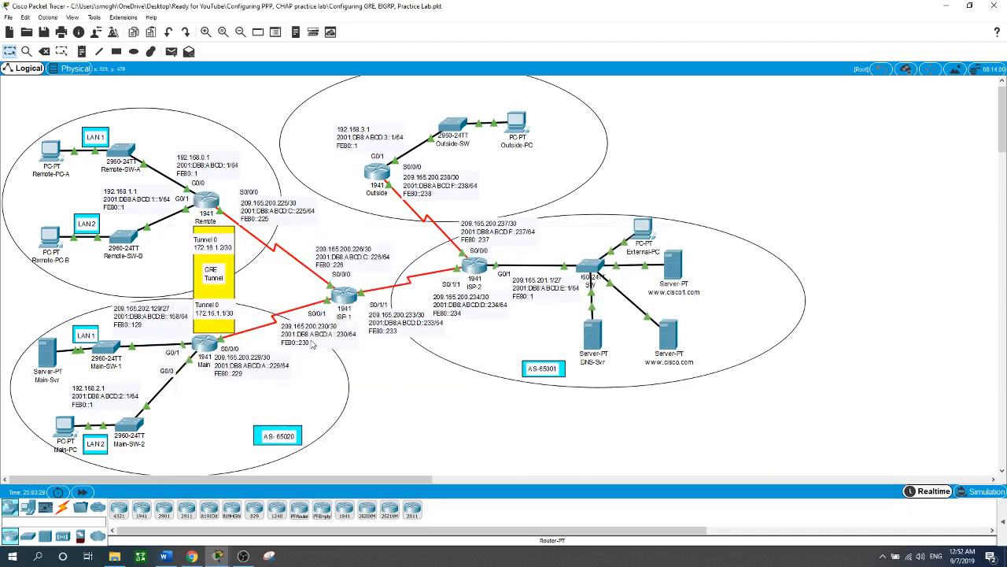
{"action": "left_click", "coordinate": [205, 344]}
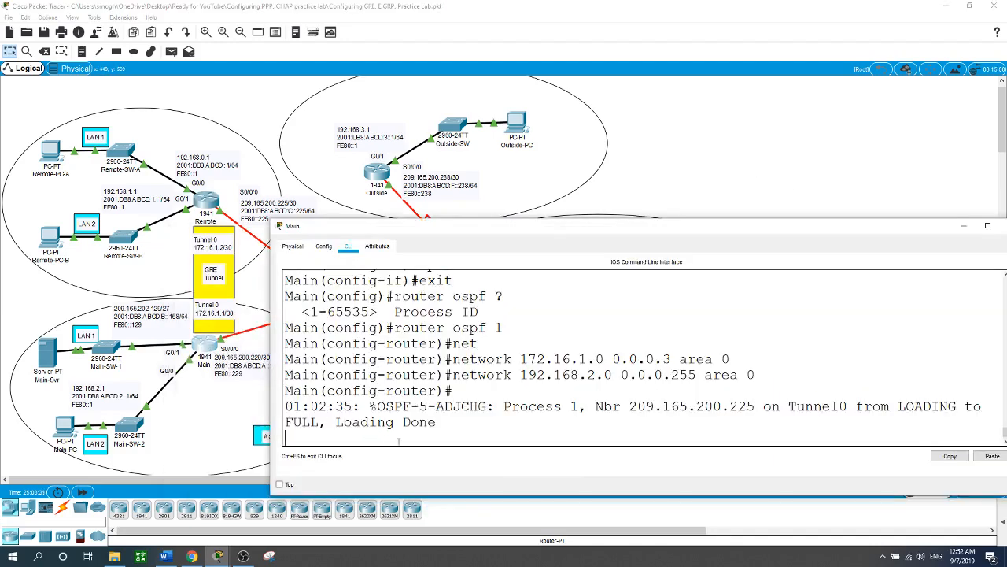
{"action": "key", "text": "Return"}
{"action": "type", "text": "exit"}
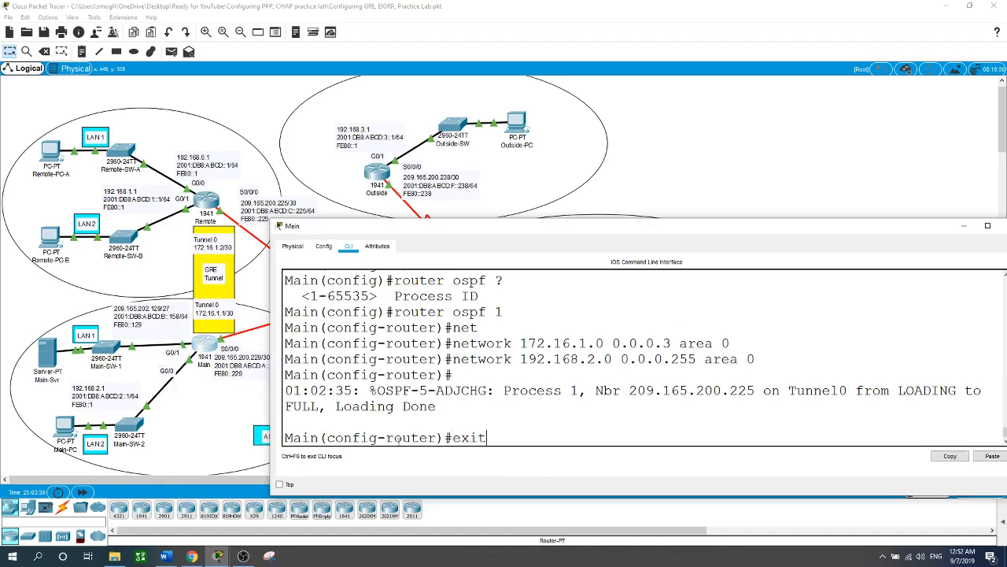
{"action": "key", "text": "Return"}
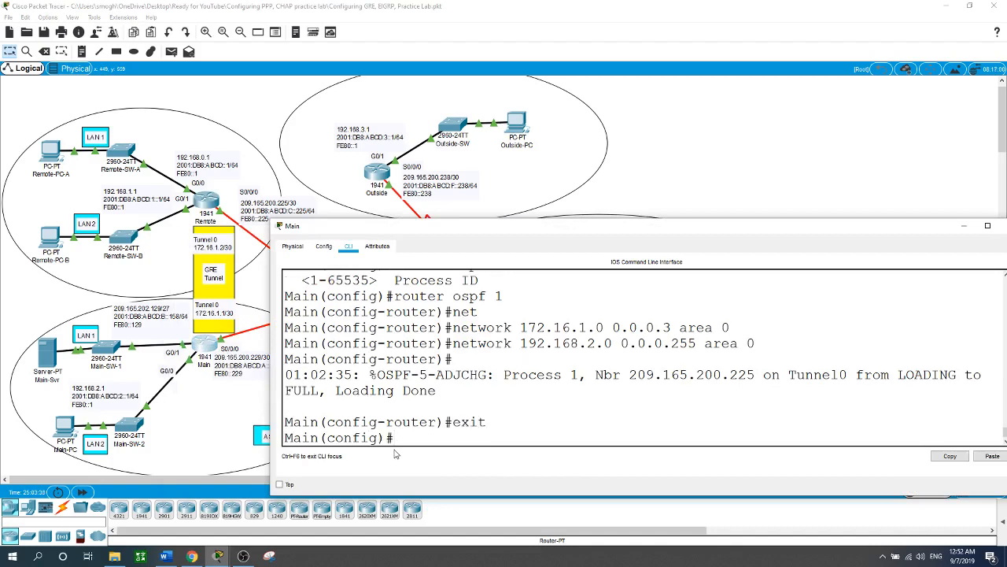
{"action": "type", "text": "router bgp 65020"}
{"action": "key", "text": "Return"}
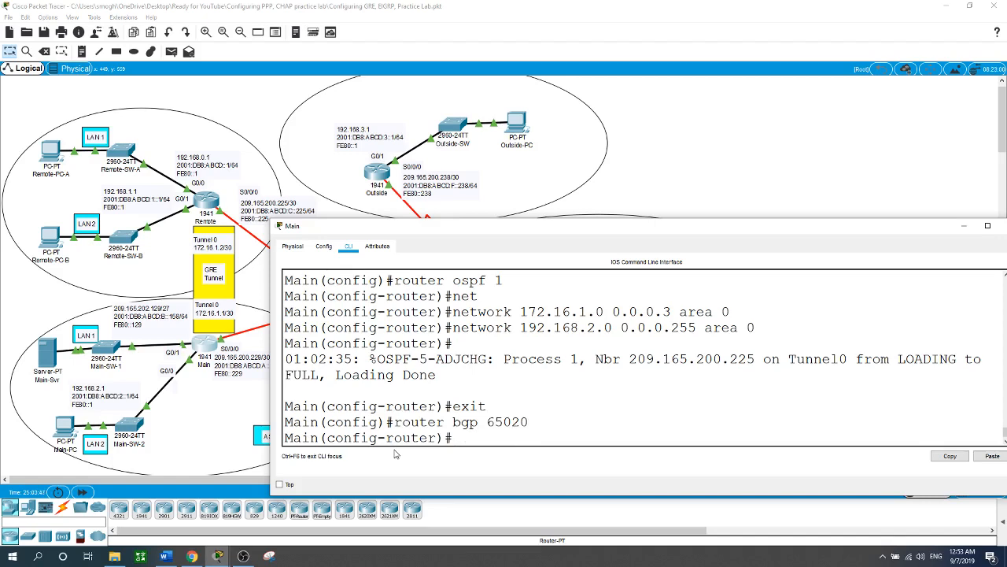
Step: Define ISP-1's address 209.165.200.230 as Main's BGP neighbor in remote AS 65001
{"action": "type", "text": "neig"}
{"action": "key", "text": "Tab"}
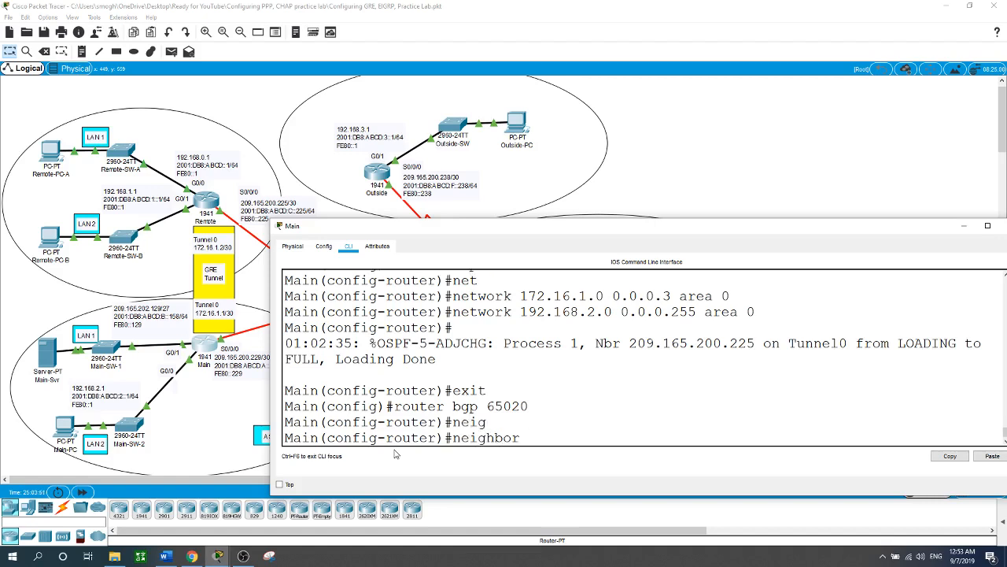
{"action": "type", "text": "209.165.200.230 re"}
{"action": "key", "text": "Tab"}
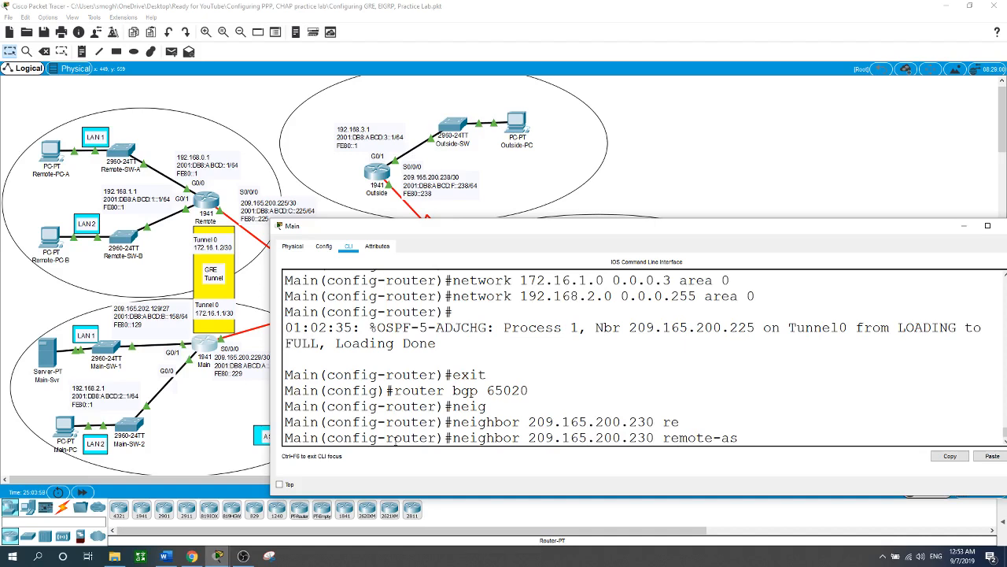
{"action": "type", "text": "65001"}
{"action": "key", "text": "Return"}
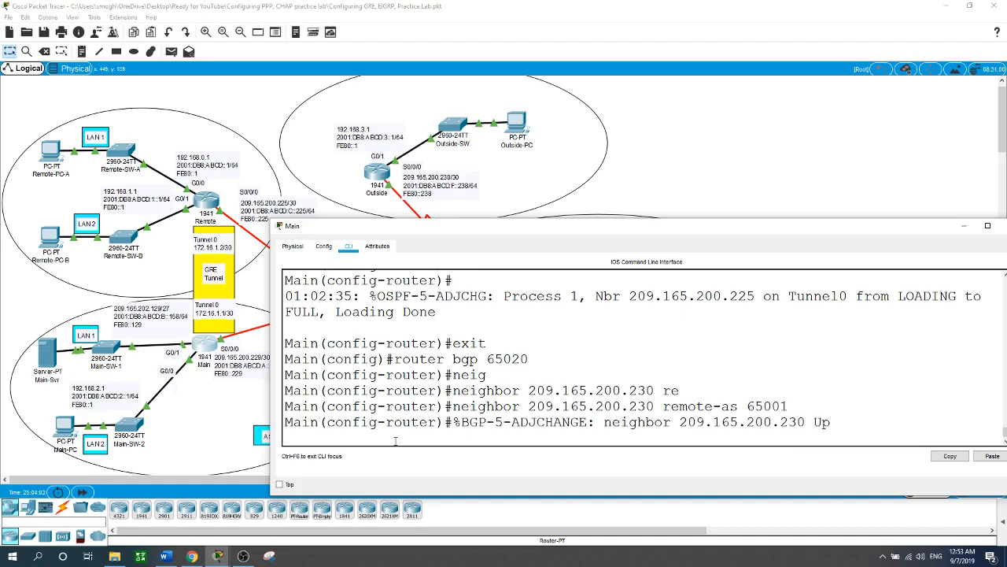
{"action": "key", "text": "Return"}
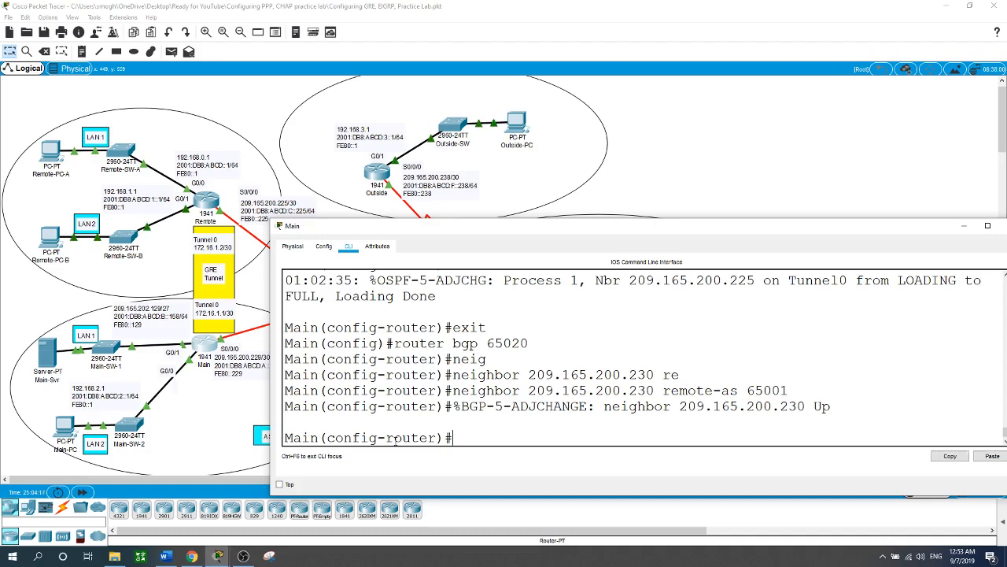
Step: Advertise network 209.165.202.128 with mask 255.255.255.224 in Main's BGP configuration
{"action": "type", "text": "netwo"}
{"action": "key", "text": "Tab"}
{"action": "type", "text": "20"}
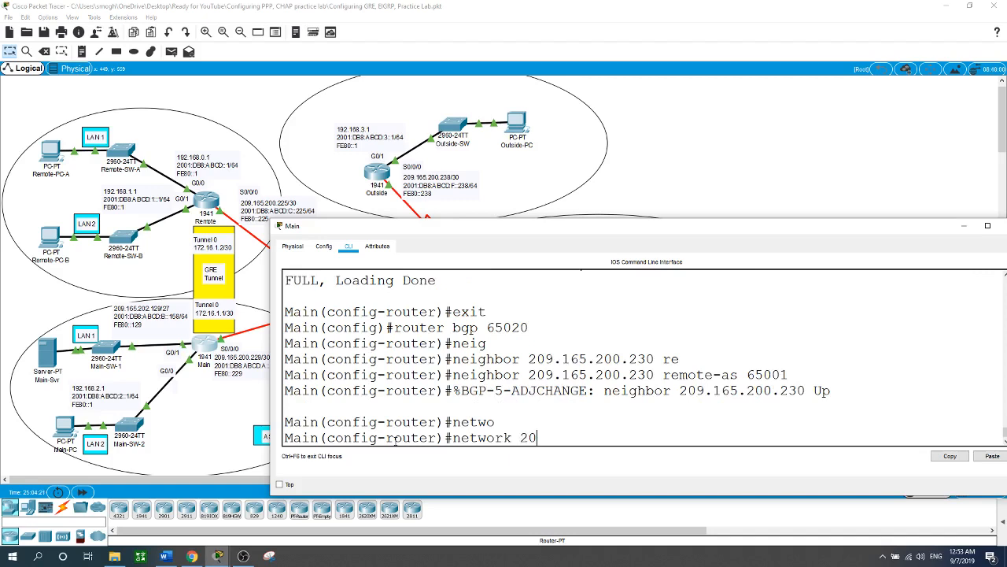
{"action": "type", "text": "9.165.202.128 mask"}
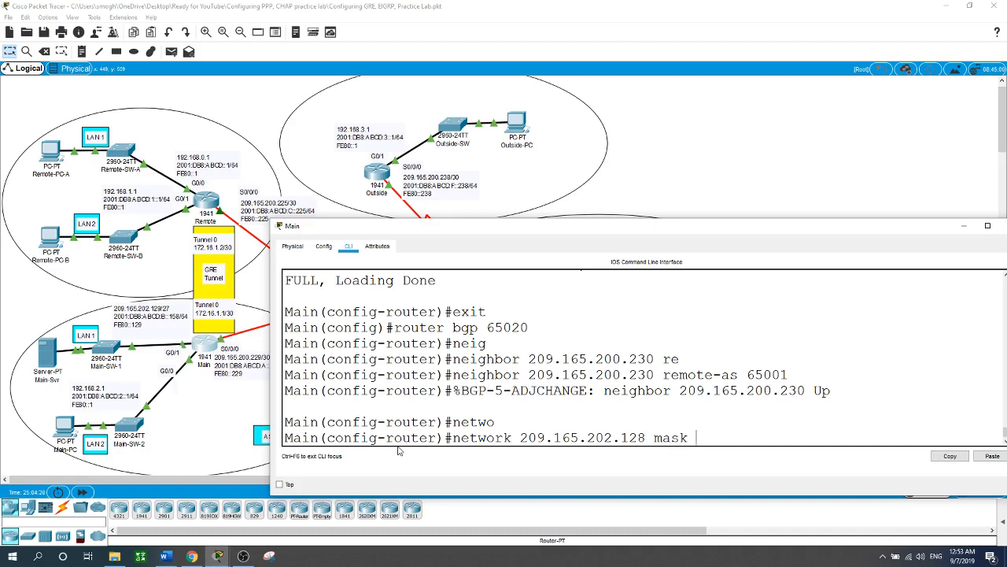
{"action": "type", "text": " 255.255.255.224"}
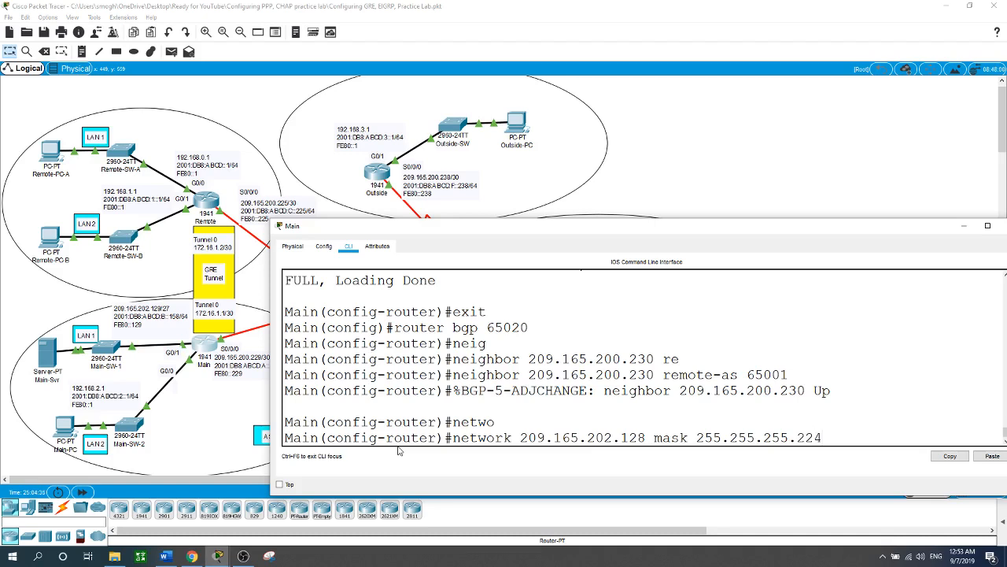
{"action": "key", "text": "Return"}
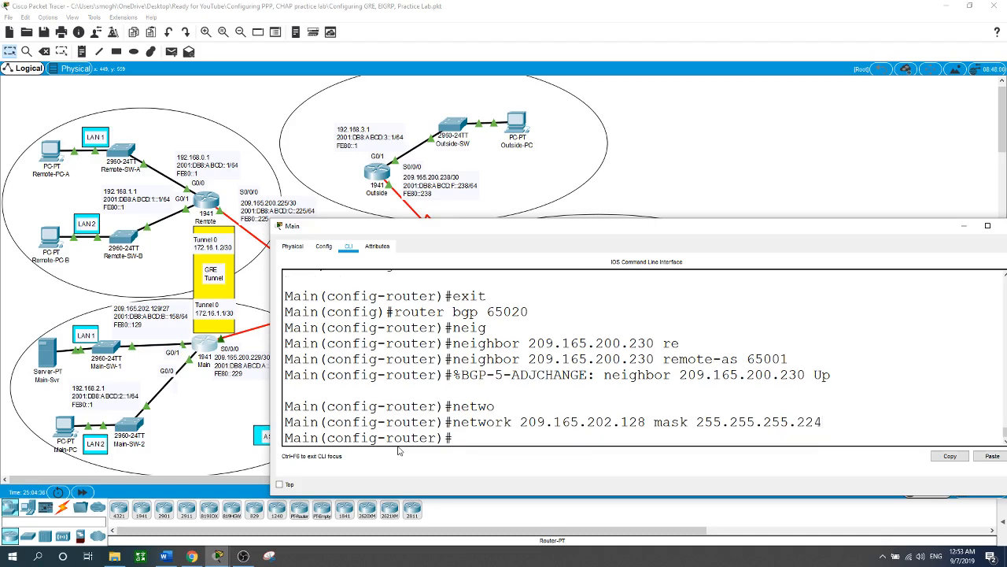
Step: Exit Main's configuration mode and display its IP routing table to check the learned routes
{"action": "type", "text": "end"}
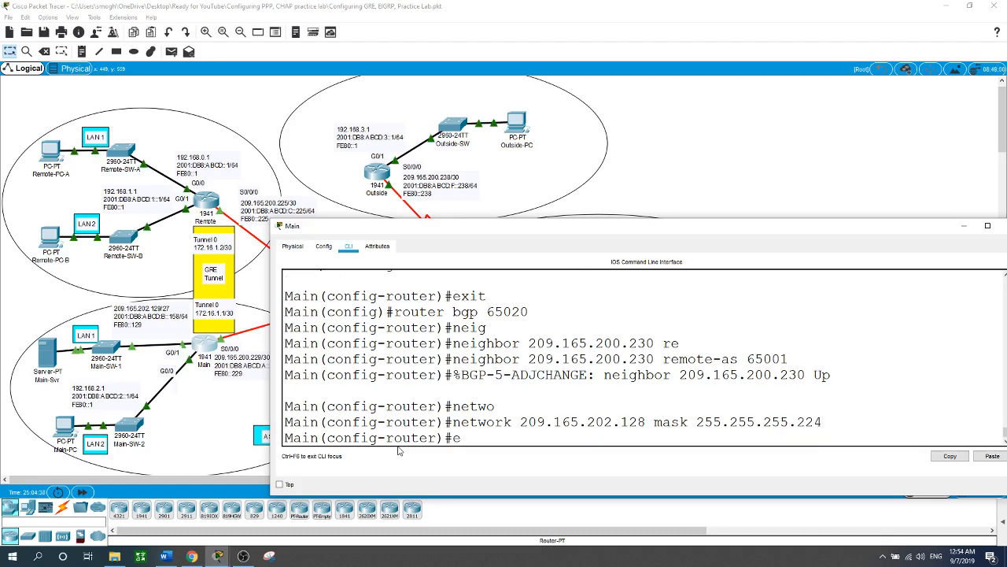
{"action": "key", "text": "Return"}
{"action": "key", "text": "Return"}
{"action": "key", "text": "Return"}
{"action": "type", "text": "show ip route"}
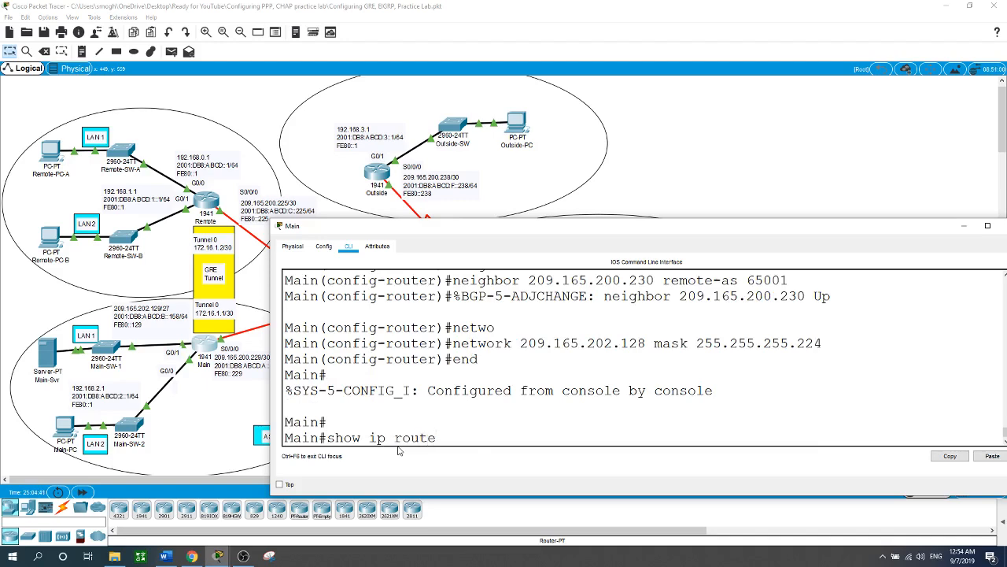
{"action": "key", "text": "Return"}
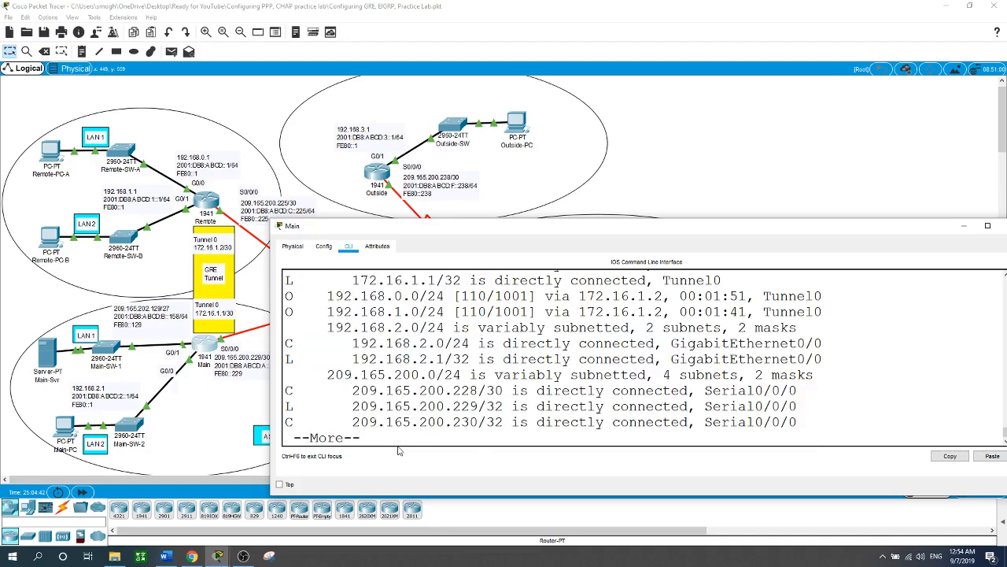
Step: Examine the rest of Main's routing table, checking the OSPF routes through the tunnel and the BGP-learned routes
{"action": "key", "text": "space"}
{"action": "scroll", "coordinate": [407, 370], "scroll_direction": "up", "scroll_amount": 2}
{"action": "scroll", "coordinate": [406, 369], "scroll_direction": "up", "scroll_amount": 3}
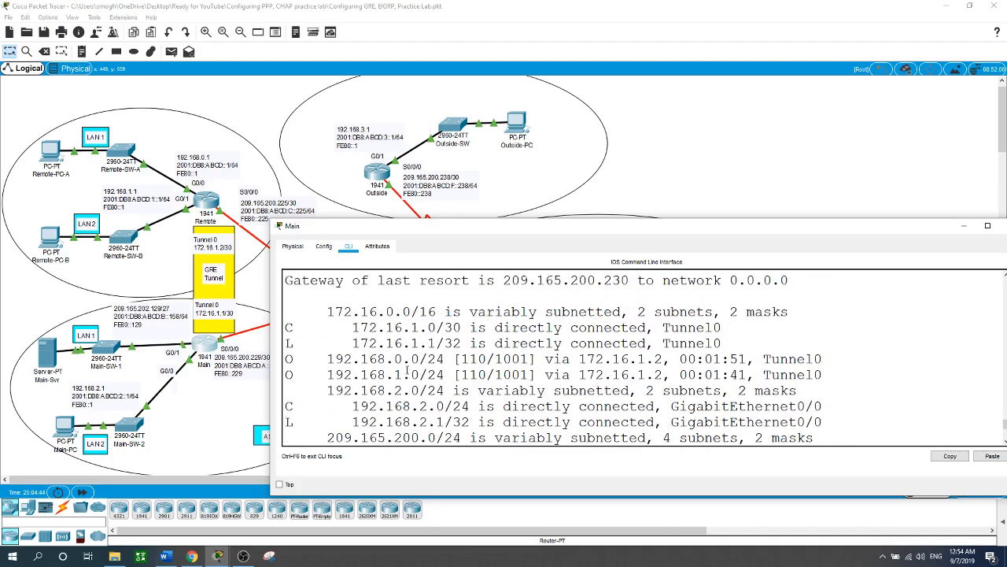
{"action": "left_click_drag", "start_coordinate": [286, 359], "coordinate": [436, 359]}
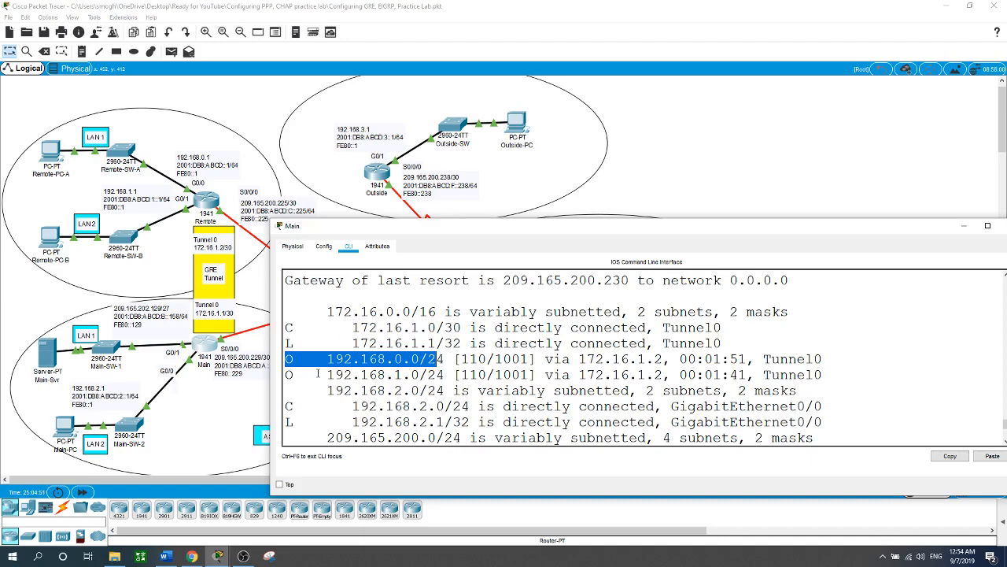
{"action": "left_click_drag", "start_coordinate": [328, 374], "coordinate": [419, 372]}
{"action": "scroll", "coordinate": [452, 361], "scroll_direction": "down", "scroll_amount": 3}
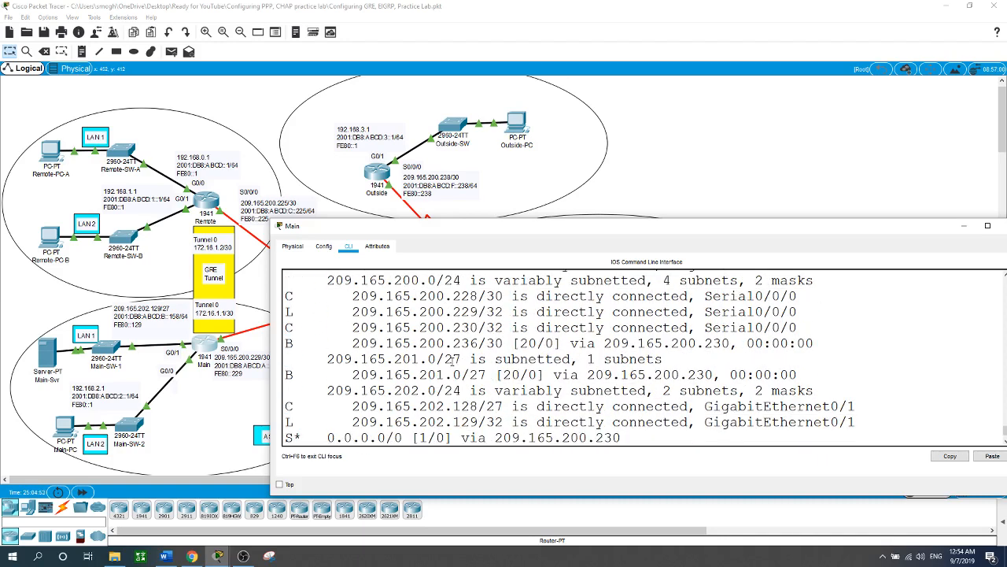
{"action": "scroll", "coordinate": [452, 361], "scroll_direction": "up", "scroll_amount": 3}
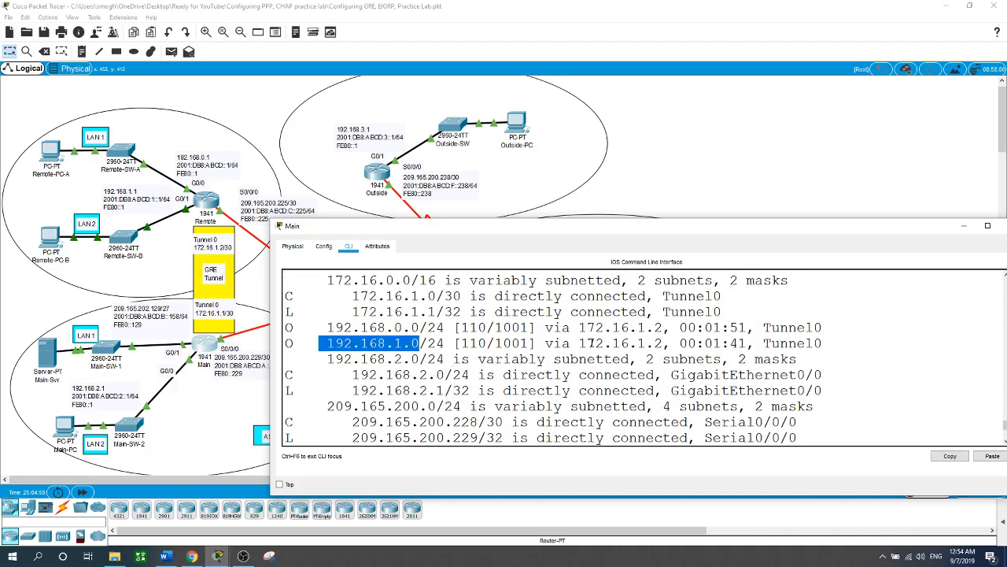
{"action": "left_click_drag", "start_coordinate": [589, 343], "coordinate": [682, 343]}
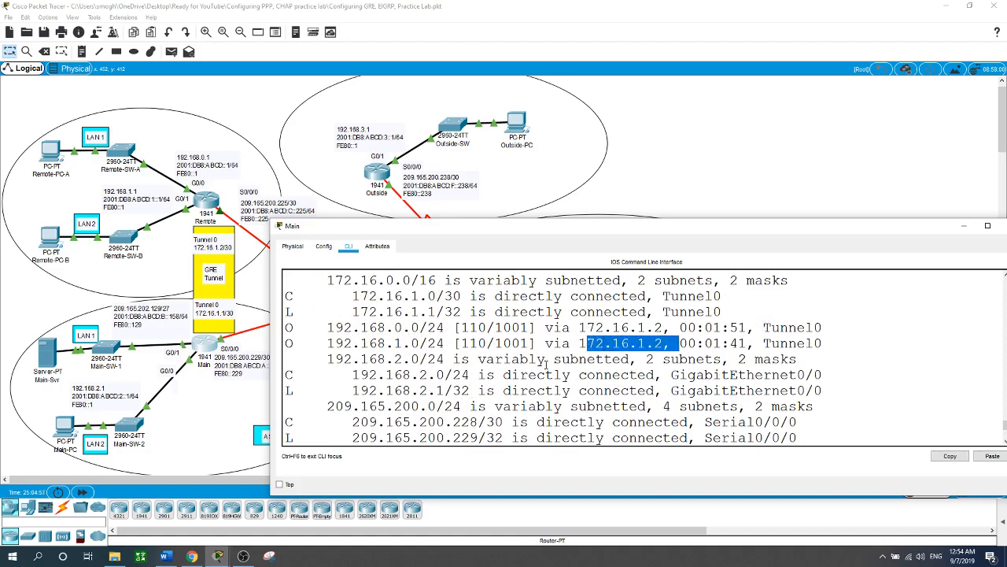
{"action": "scroll", "coordinate": [423, 366], "scroll_direction": "down", "scroll_amount": 3}
{"action": "scroll", "coordinate": [423, 366], "scroll_direction": "down", "scroll_amount": 1}
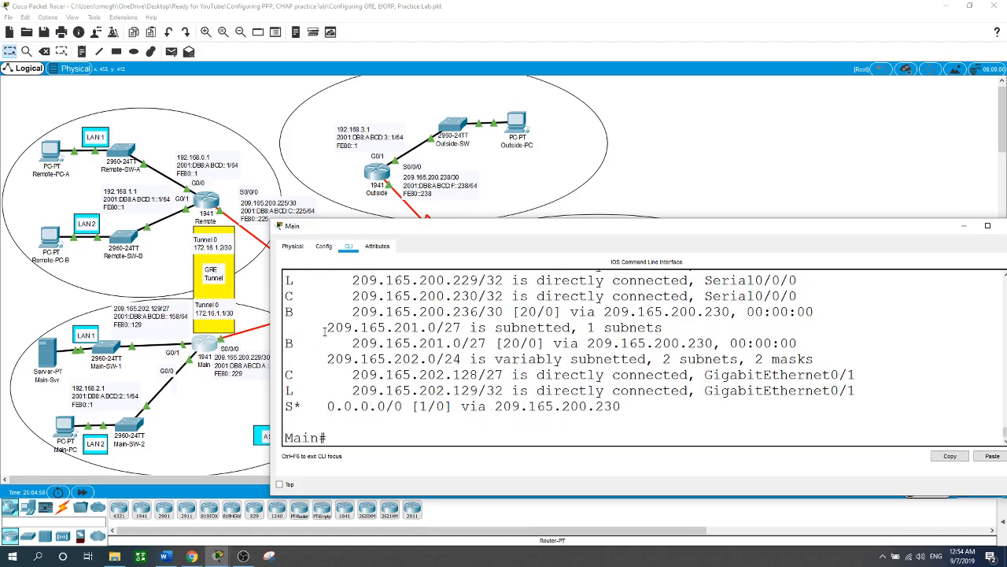
{"action": "left_click_drag", "start_coordinate": [289, 312], "coordinate": [391, 346]}
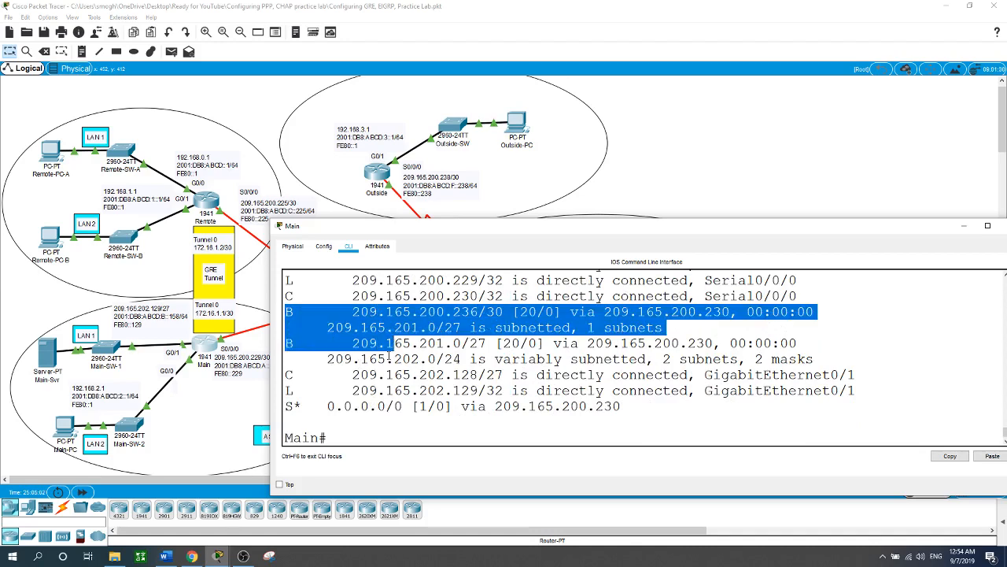
{"action": "left_click", "coordinate": [678, 218]}
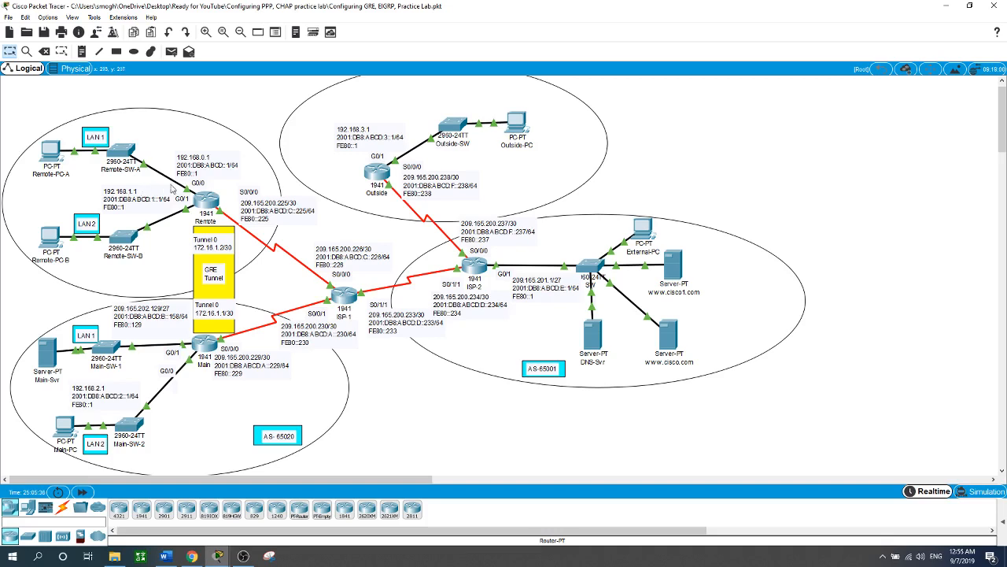
Step: Open the Remote router's command line and leave its OSPF configuration
{"action": "left_click", "coordinate": [207, 201]}
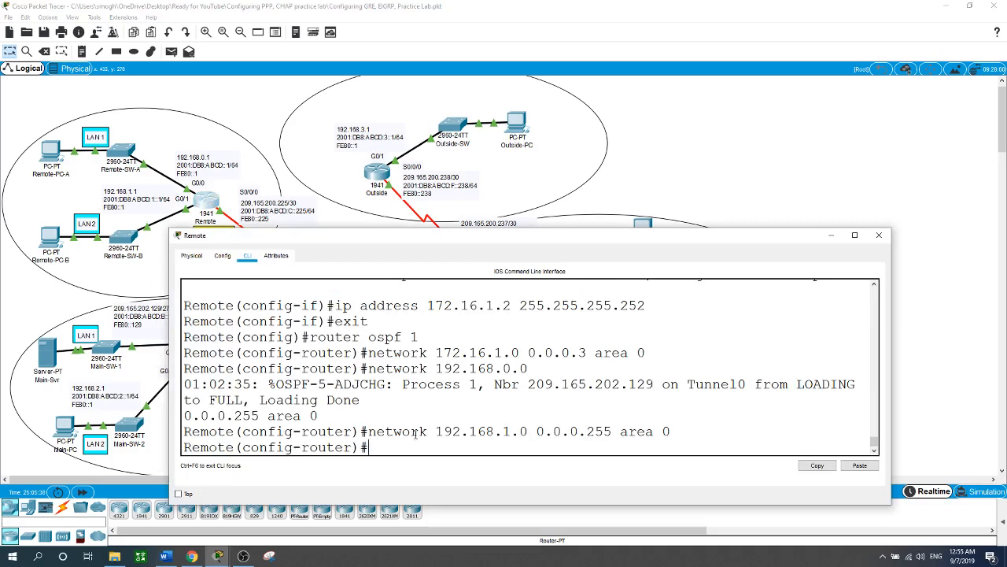
{"action": "type", "text": "exit"}
{"action": "key", "text": "Return"}
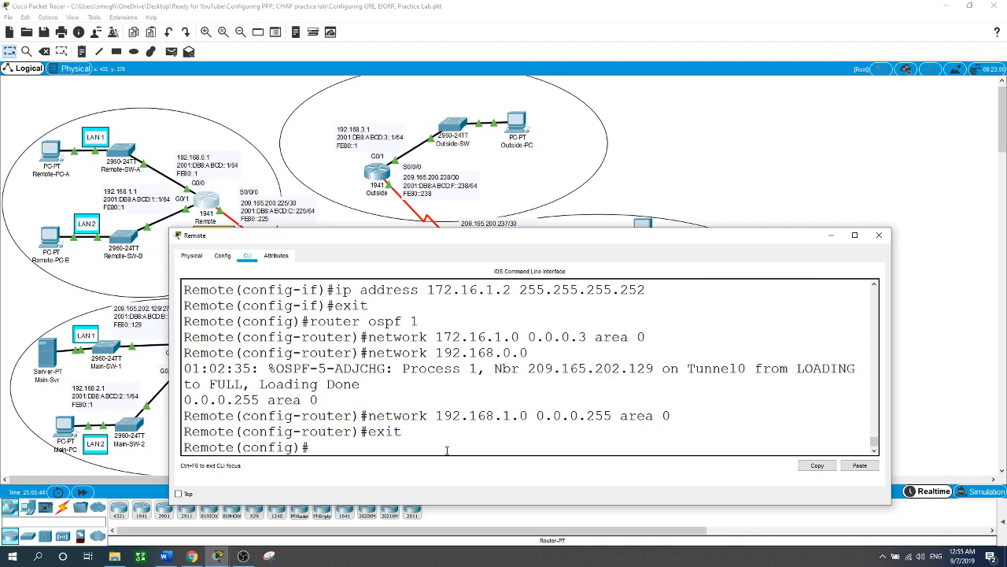
Step: Create access list 1 on Remote permitting network 192.168.0.0 with wildcard mask 0.0.1.255
{"action": "type", "text": "ac"}
{"action": "key", "text": "Tab"}
{"action": "type", "text": "1"}
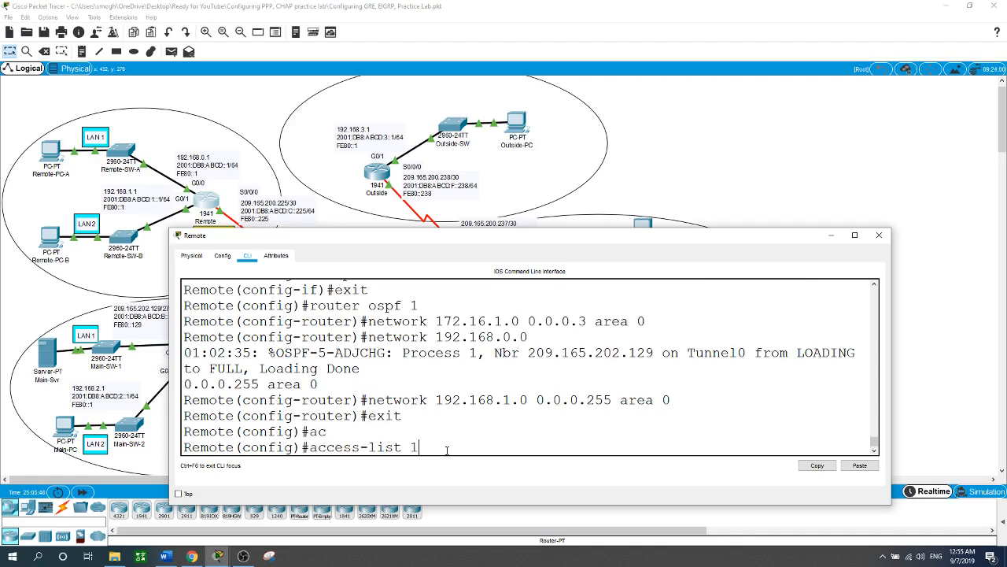
{"action": "type", "text": " per"}
{"action": "key", "text": "Tab"}
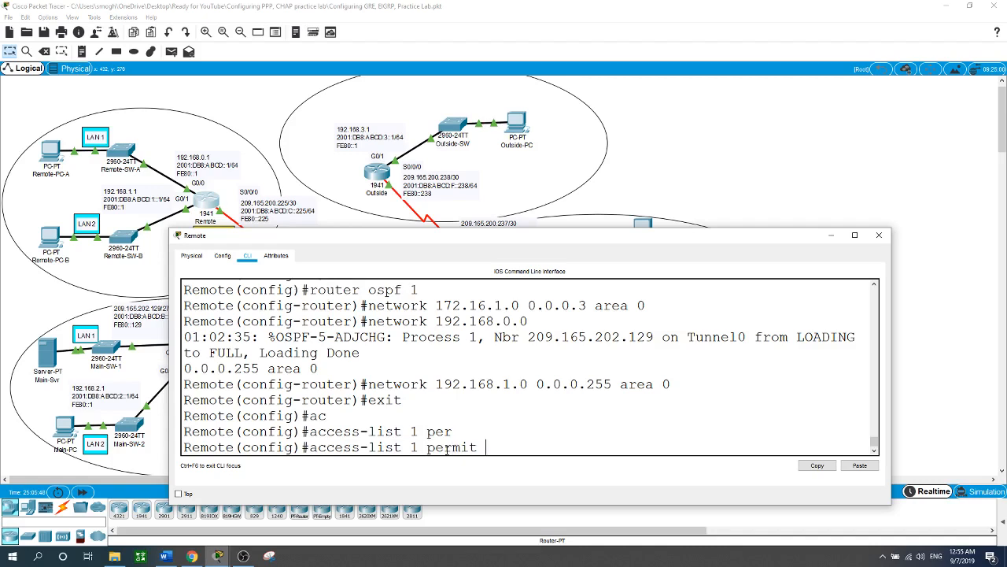
{"action": "type", "text": "192.168.0.0 0.0.1.255"}
{"action": "key", "text": "Return"}
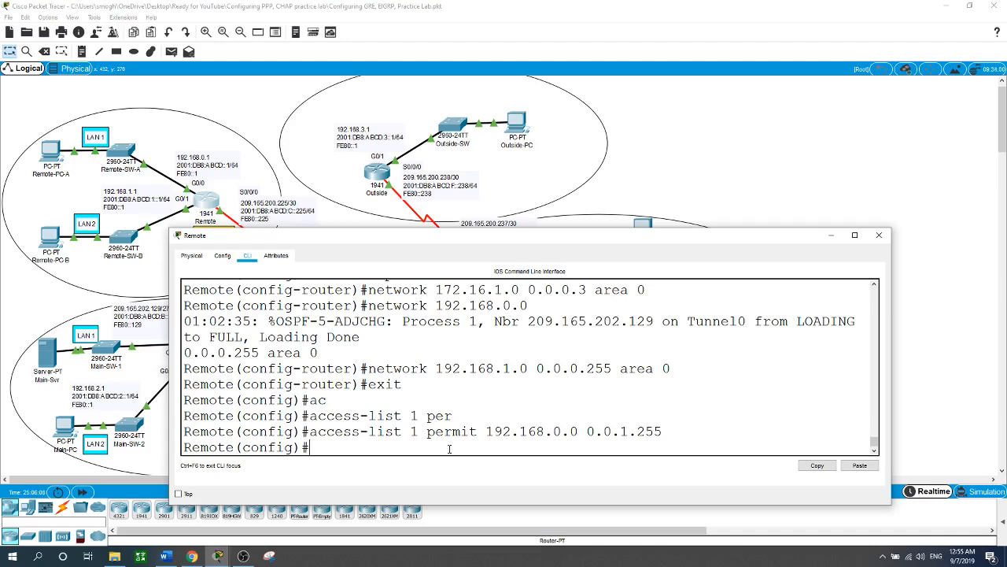
{"action": "left_click", "coordinate": [727, 149]}
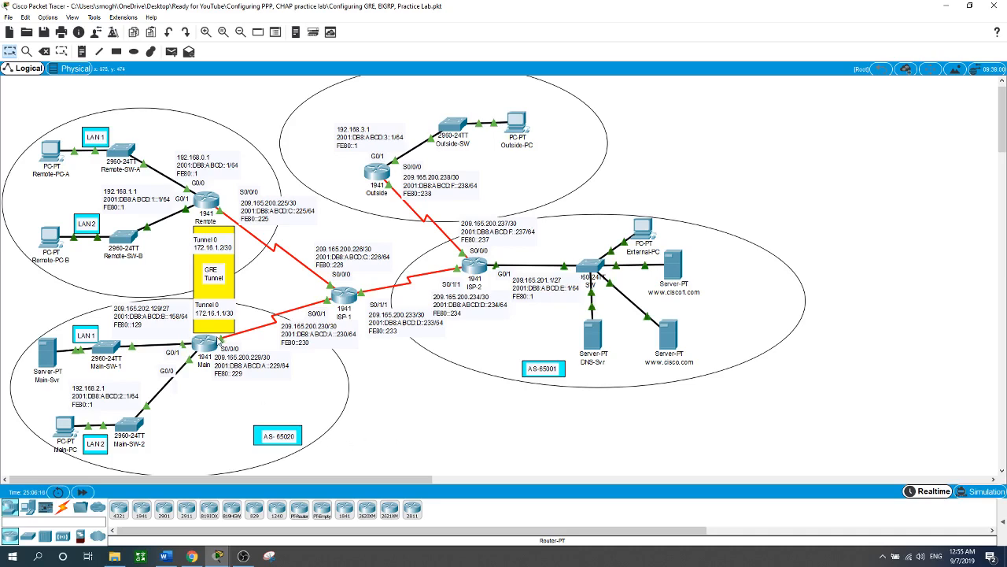
Step: Return to the Main router's command line and enter global configuration mode
{"action": "left_click", "coordinate": [207, 345]}
{"action": "left_click", "coordinate": [405, 440]}
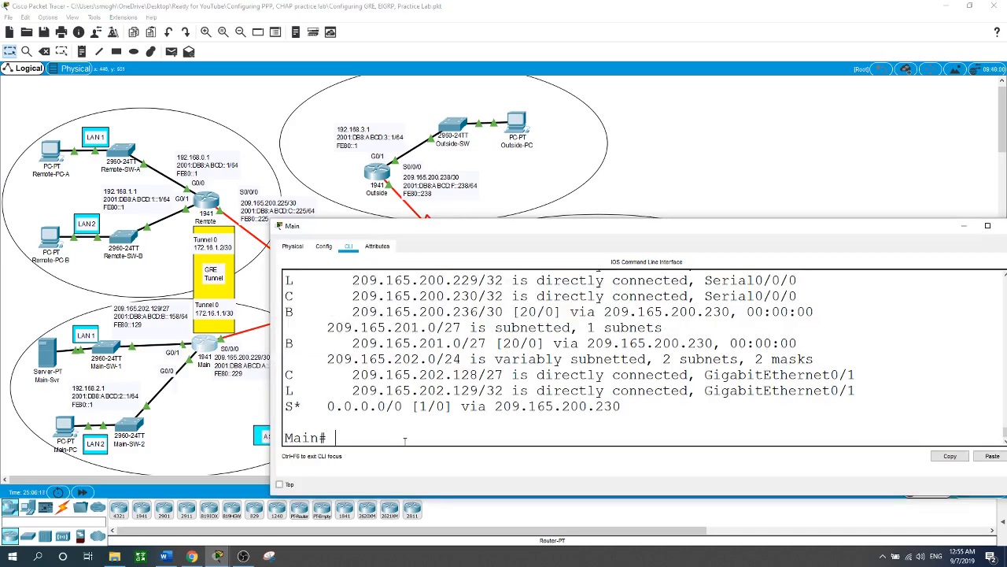
{"action": "key", "text": "Return"}
{"action": "type", "text": "conf t"}
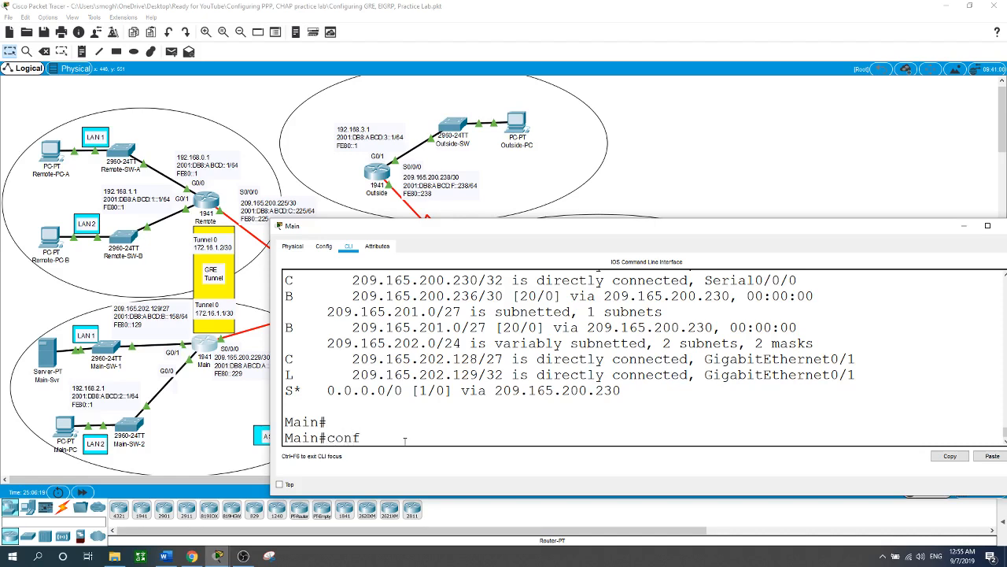
{"action": "key", "text": "Return"}
Step: Create access list 1 on Main permitting network 192.168.2.0 with wildcard mask 0.0.0.255
{"action": "type", "text": "ac"}
{"action": "key", "text": "Tab"}
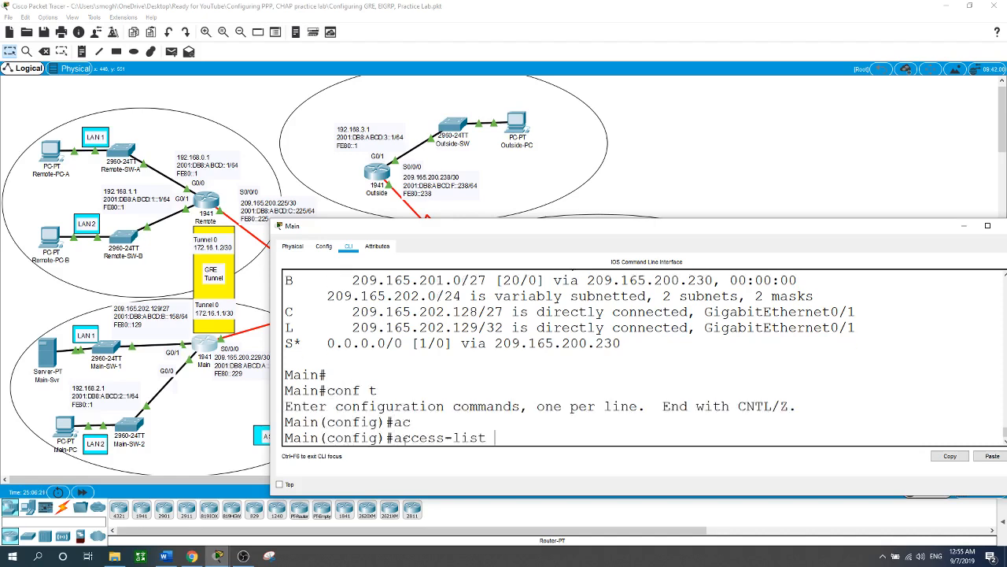
{"action": "type", "text": "1 per"}
{"action": "key", "text": "Tab"}
{"action": "type", "text": "1"}
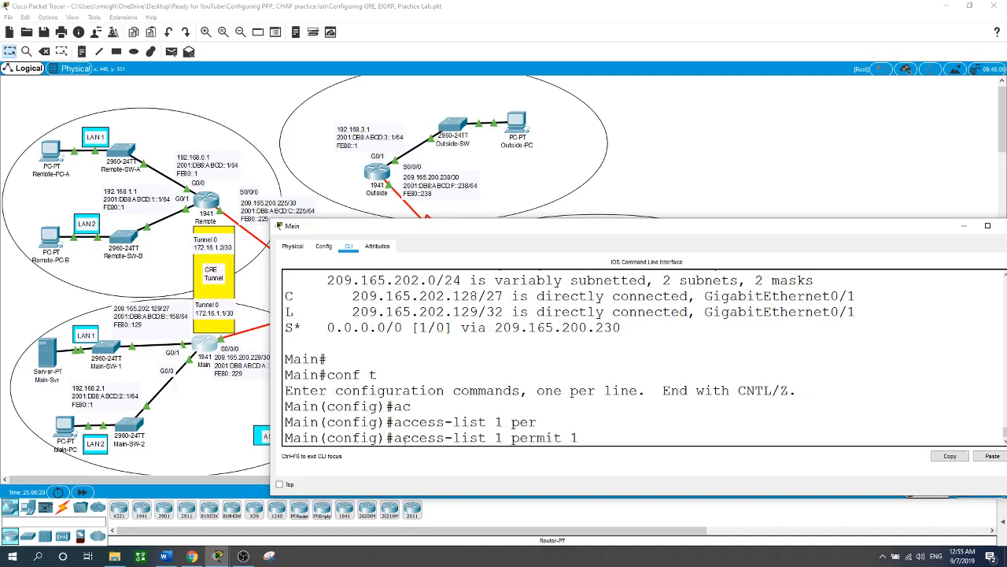
{"action": "type", "text": "92.168.2.0 0.0.0.2"}
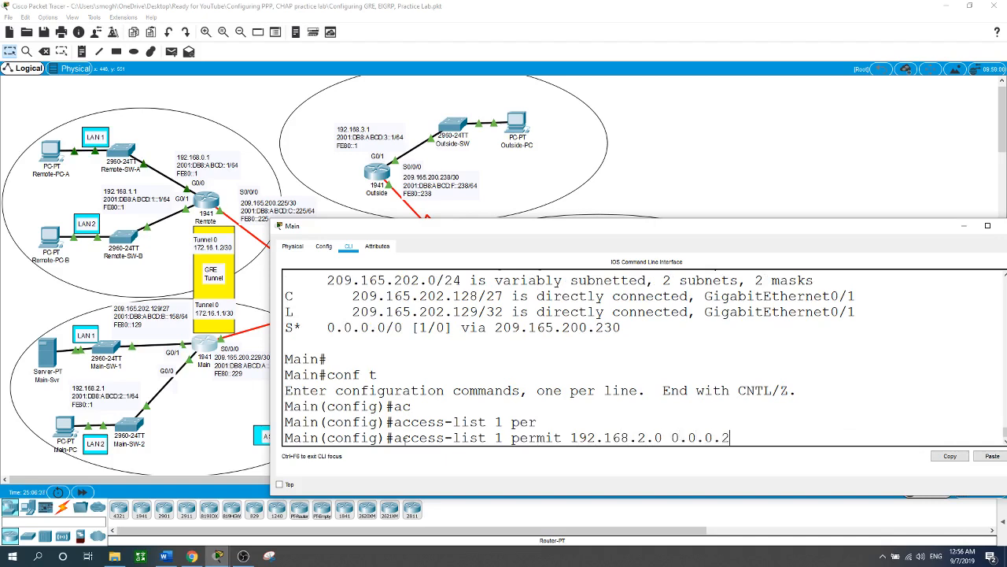
{"action": "type", "text": "55"}
{"action": "key", "text": "Return"}
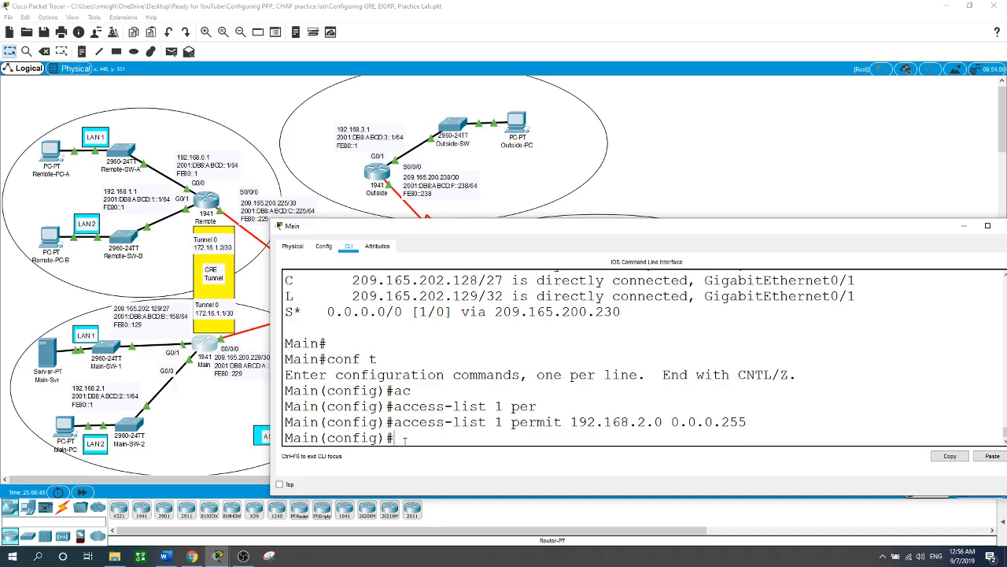
{"action": "left_click", "coordinate": [734, 175]}
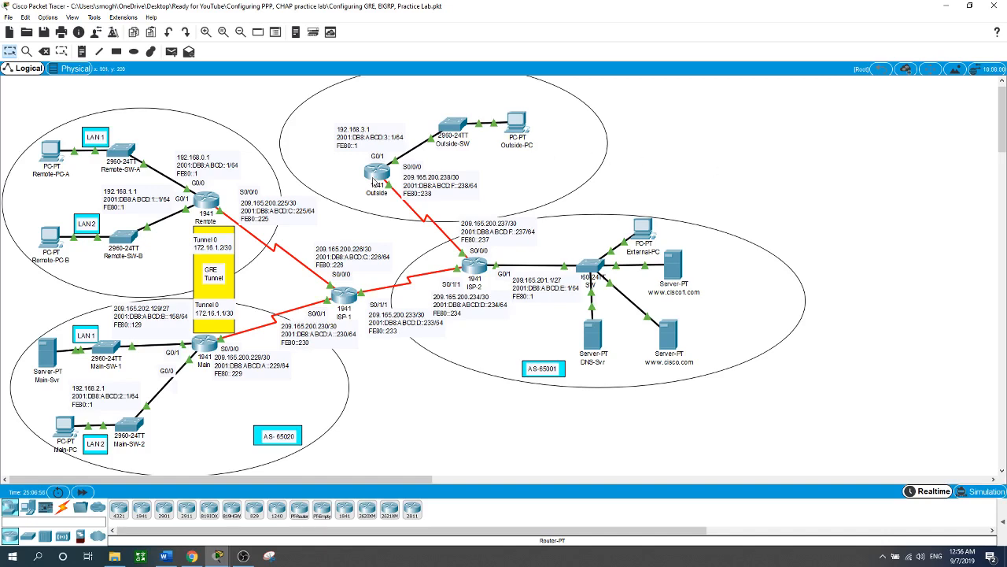
Step: Open the Outside router's command line and enter global configuration mode through privileged mode
{"action": "left_click", "coordinate": [374, 182]}
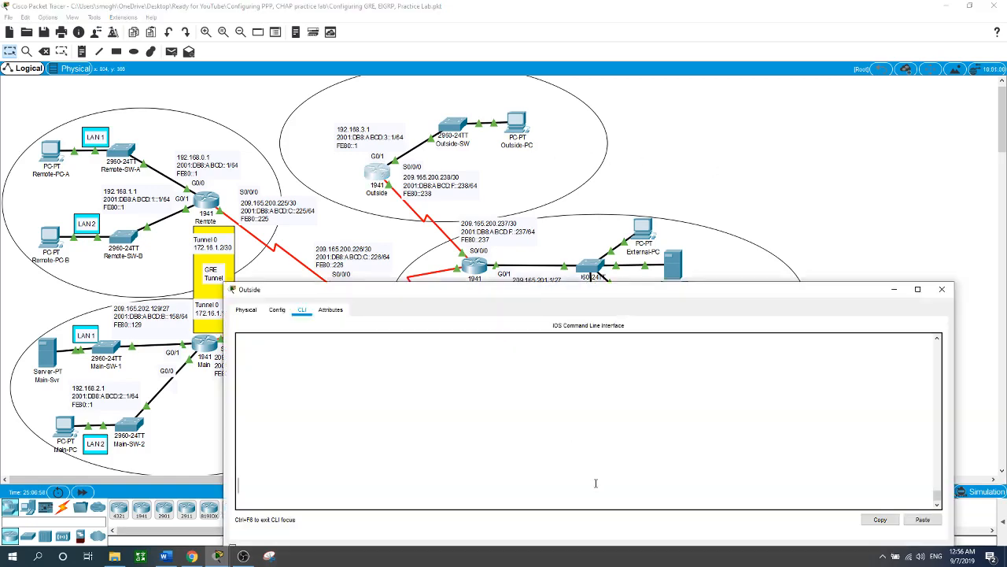
{"action": "type", "text": "en"}
{"action": "key", "text": "Return"}
{"action": "type", "text": "c"}
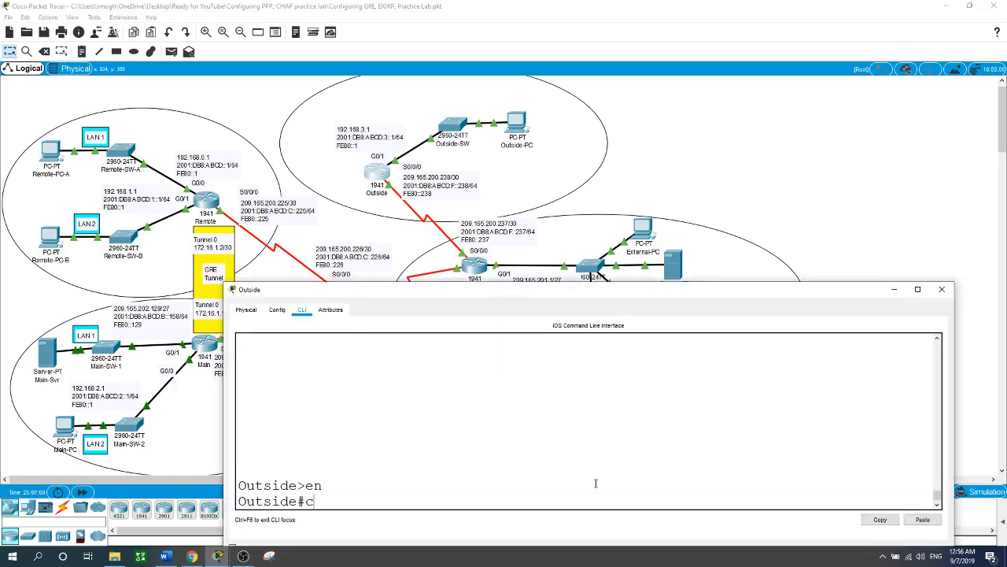
{"action": "type", "text": "onf t"}
{"action": "key", "text": "Return"}
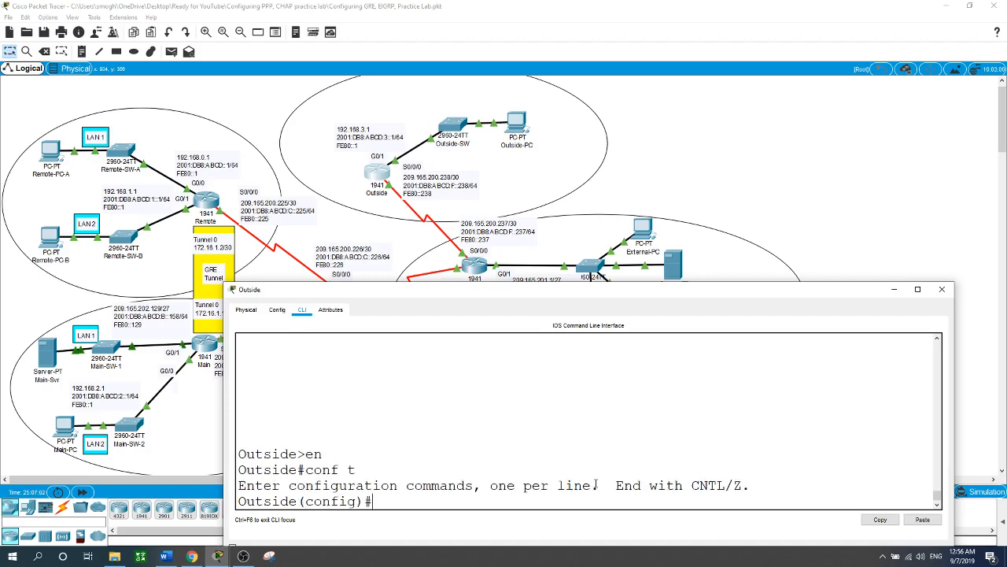
Step: Create access list 1 on Outside permitting network 192.168.3.0 with wildcard mask 0.0.0.255
{"action": "type", "text": "ac"}
{"action": "key", "text": "Tab"}
{"action": "type", "text": "1 "}
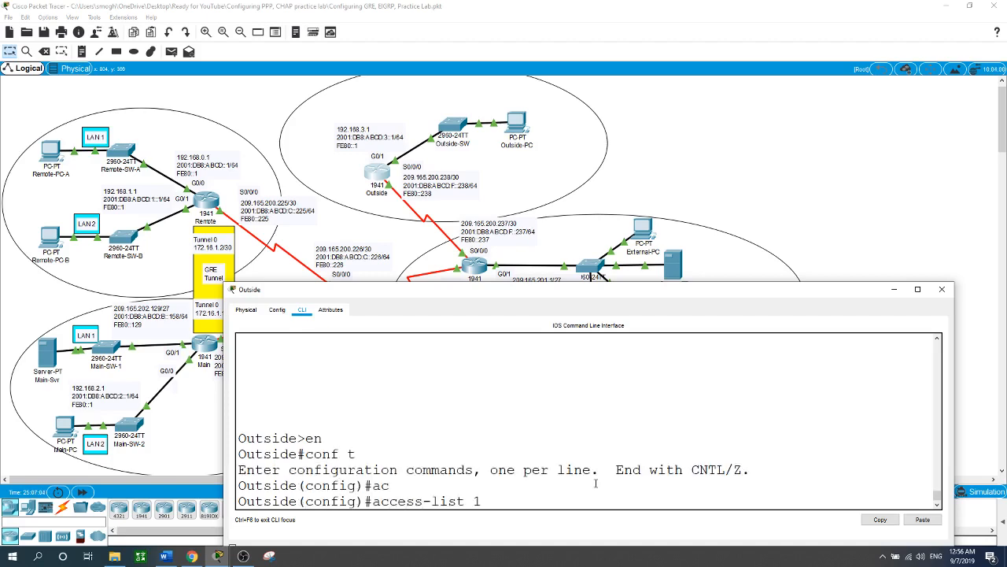
{"action": "type", "text": "per"}
{"action": "key", "text": "Tab"}
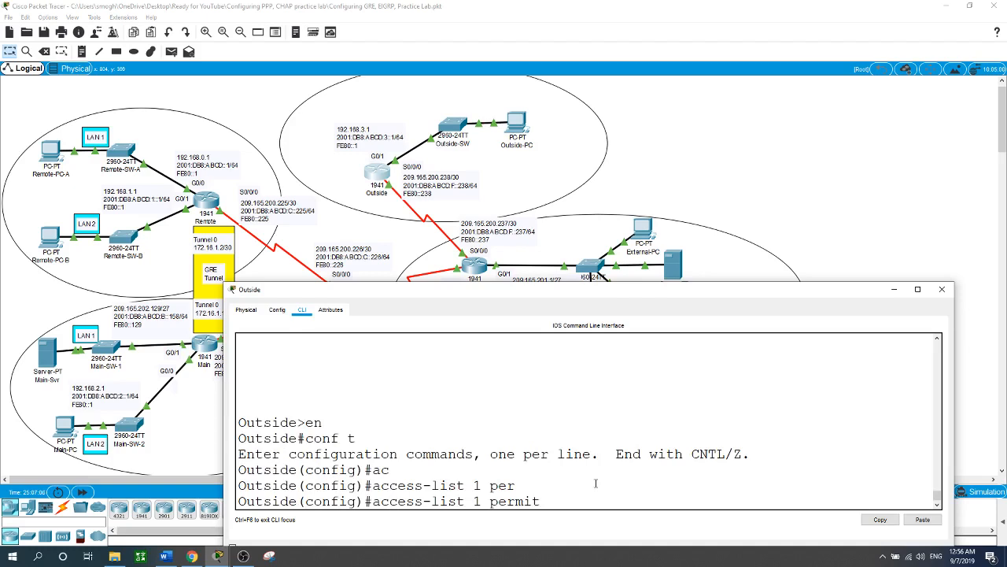
{"action": "type", "text": "192."}
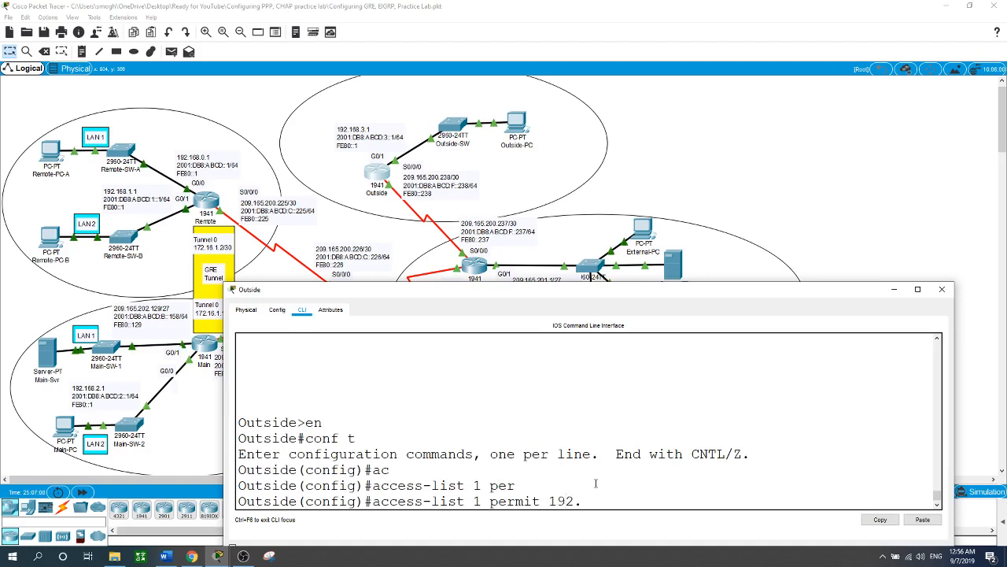
{"action": "type", "text": "168."}
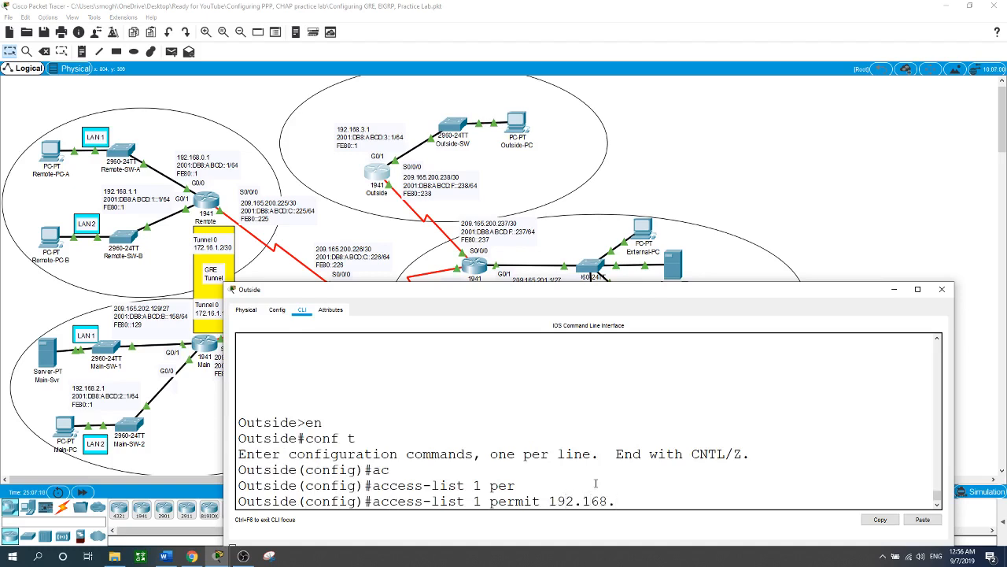
{"action": "type", "text": "3.0 0.0.0.255"}
{"action": "key", "text": "Return"}
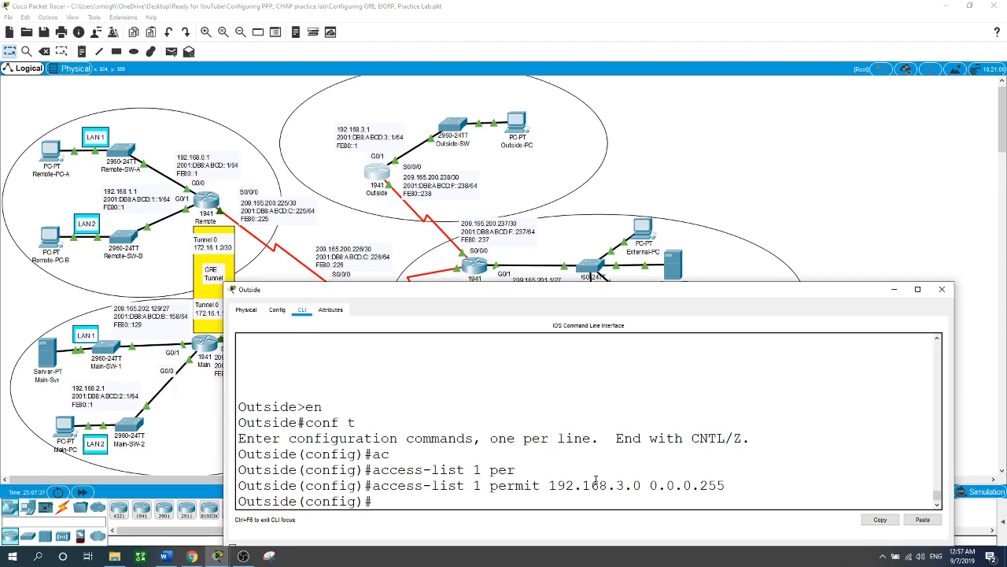
{"action": "left_click", "coordinate": [804, 162]}
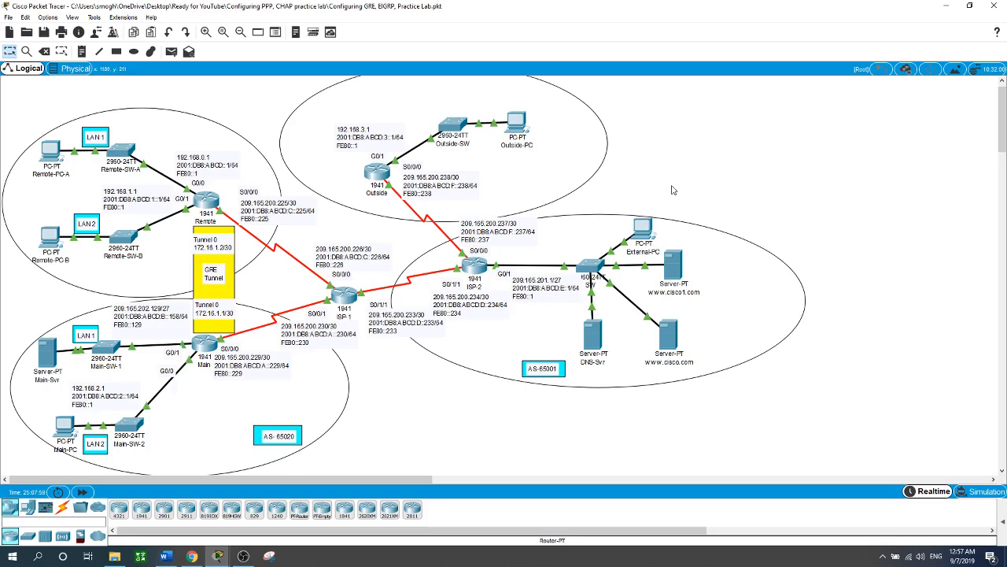
Step: Return to the Outside router and create a named standard IP access list called ADMIN
{"action": "left_click", "coordinate": [382, 175]}
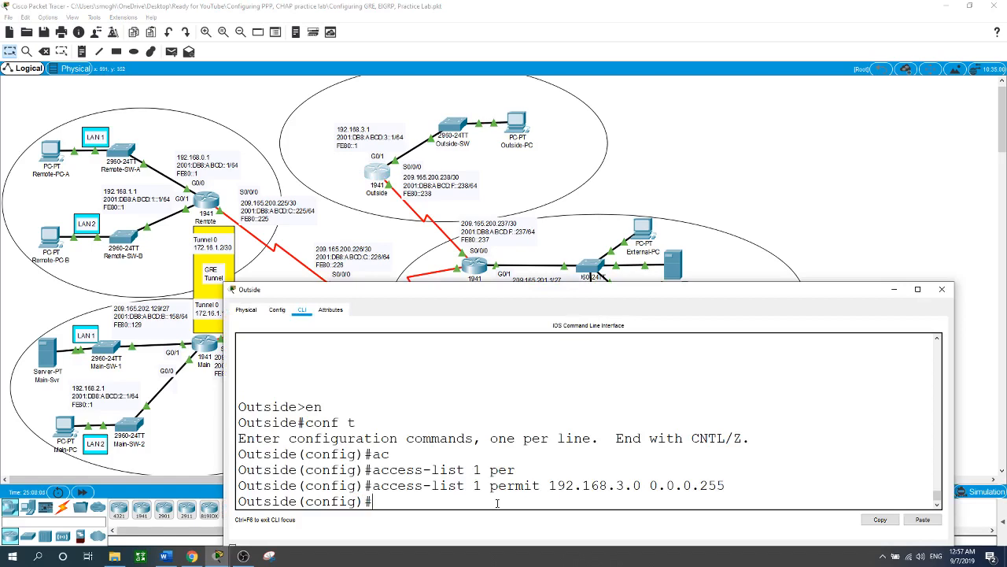
{"action": "type", "text": "ip ac"}
{"action": "key", "text": "Tab"}
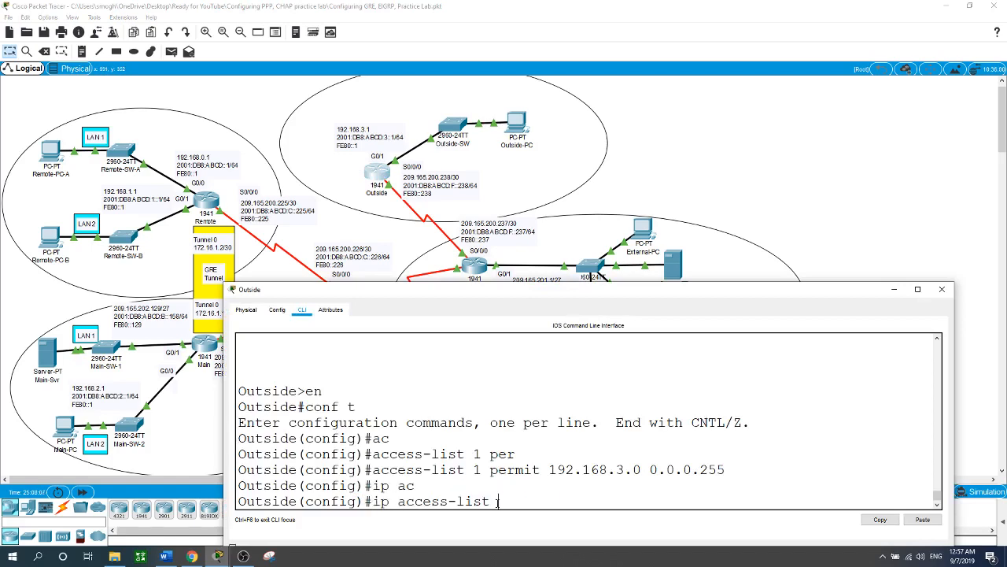
{"action": "type", "text": "st"}
{"action": "key", "text": "Tab"}
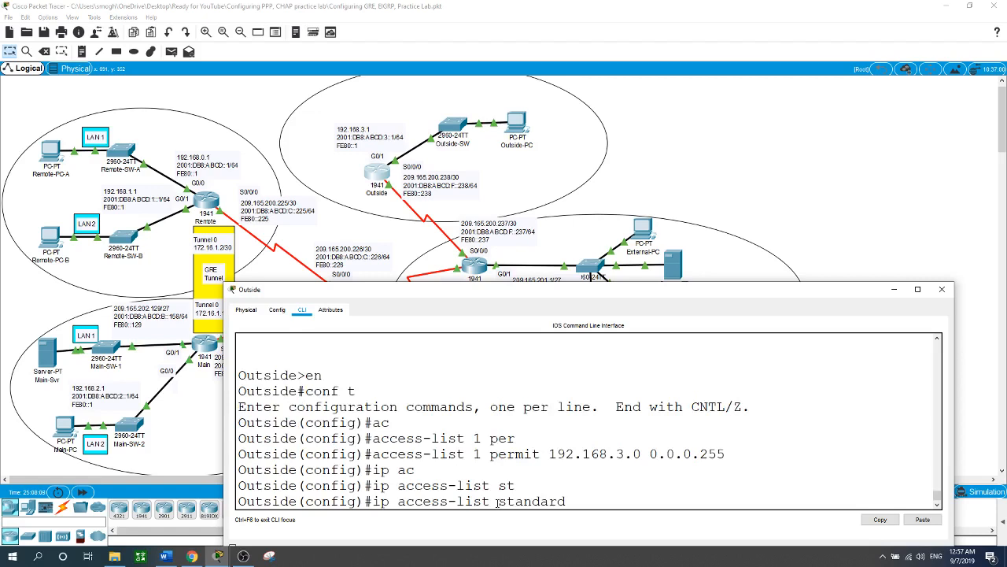
{"action": "type", "text": "ADMIN"}
{"action": "key", "text": "Return"}
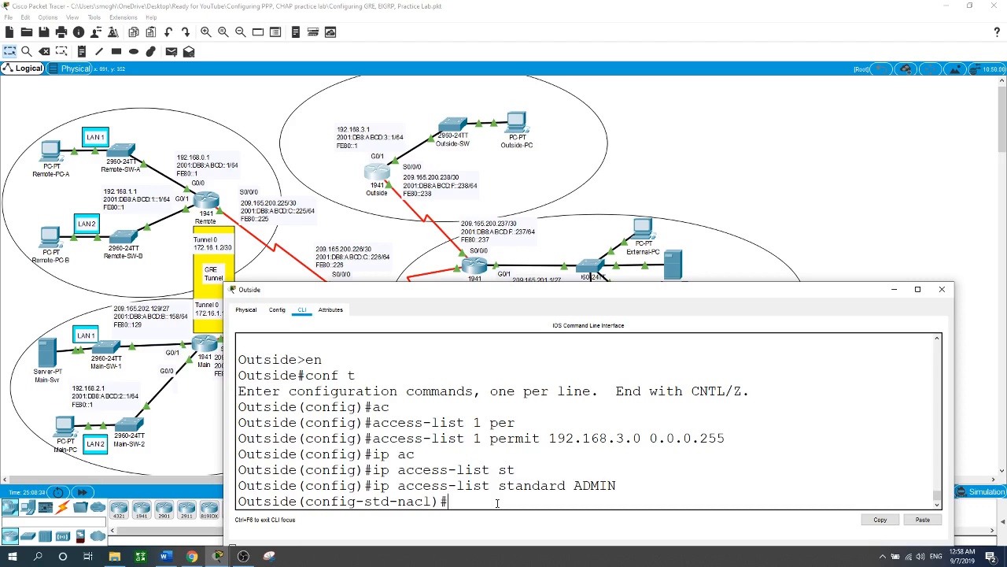
{"action": "type", "text": "permit"}
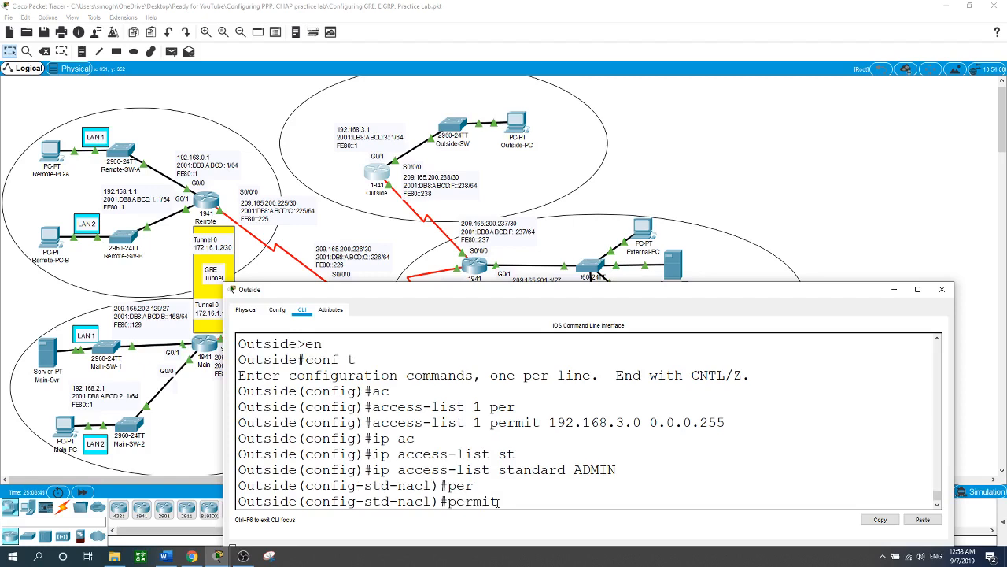
{"action": "key", "text": "BackSpace"}
{"action": "key", "text": "BackSpace"}
{"action": "key", "text": "BackSpace"}
{"action": "key", "text": "BackSpace"}
{"action": "key", "text": "BackSpace"}
{"action": "key", "text": "BackSpace"}
Step: Re-enter the ADMIN standard access list on Outside and permit network 192.168.3.0 with wildcard mask 0.0.0.255
{"action": "key", "text": "Up"}
{"action": "key", "text": "Up"}
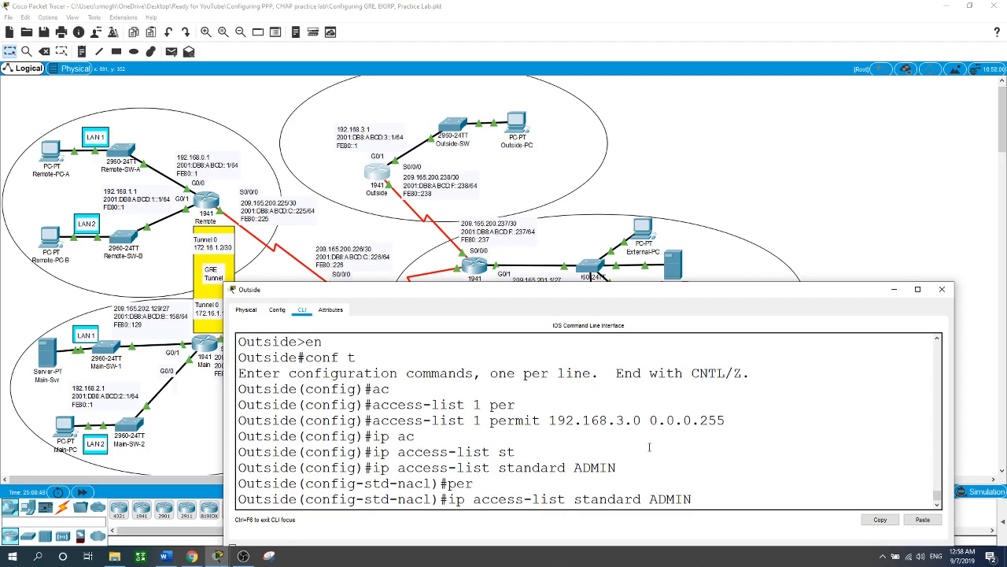
{"action": "key", "text": "Return"}
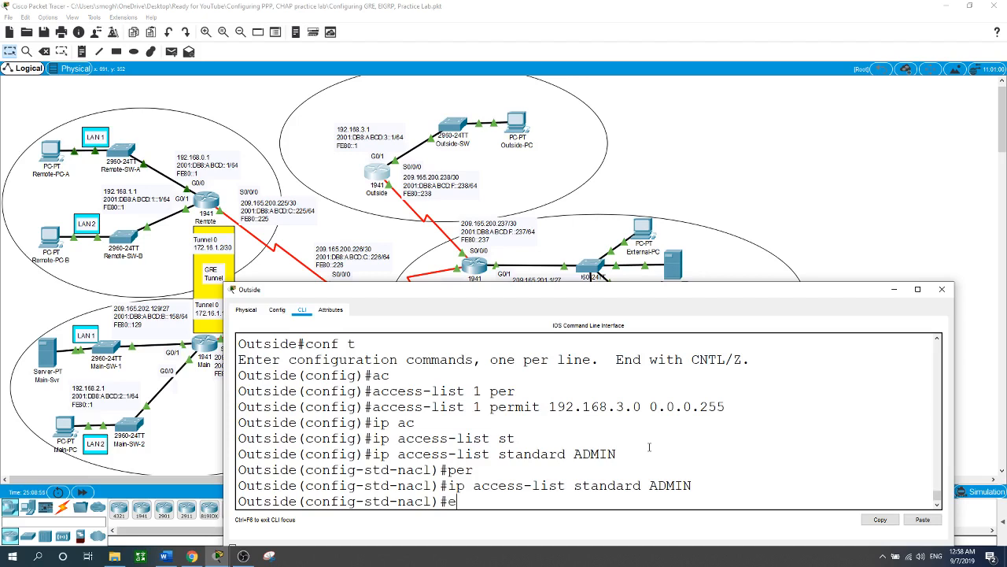
{"action": "type", "text": "perm"}
{"action": "key", "text": "Tab"}
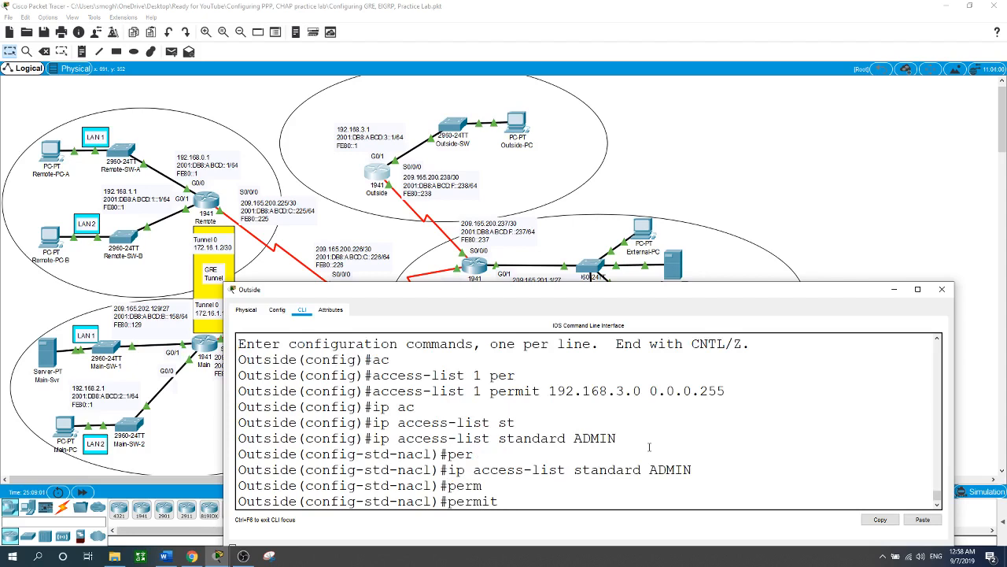
{"action": "key", "text": "BackSpace"}
{"action": "key", "text": "BackSpace"}
{"action": "key", "text": "BackSpace"}
{"action": "key", "text": "BackSpace"}
{"action": "key", "text": "BackSpace"}
{"action": "key", "text": "BackSpace"}
{"action": "key", "text": "BackSpace"}
{"action": "type", "text": "permit"}
{"action": "type", "text": "192.168.3.0 0.0.0.255"}
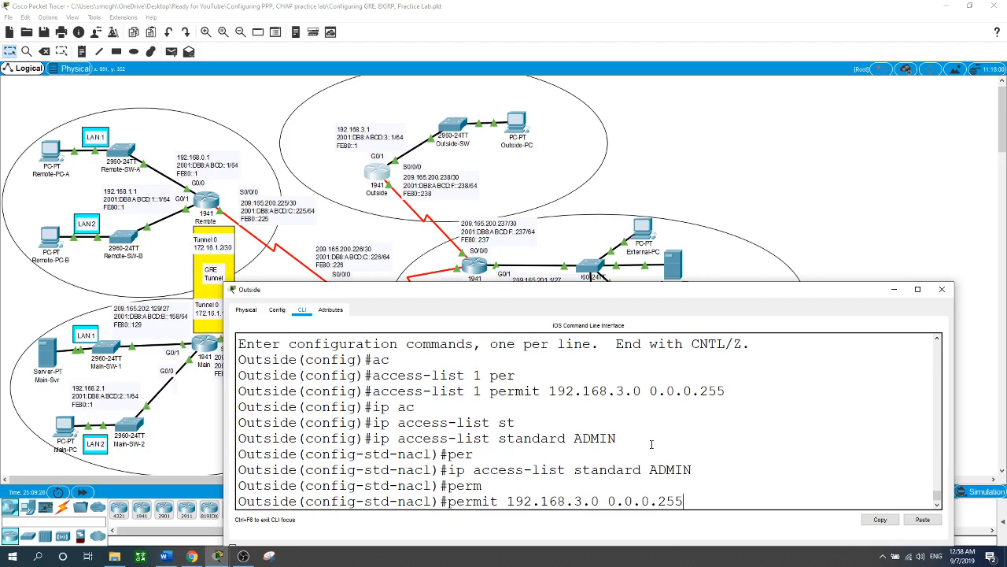
{"action": "key", "text": "Return"}
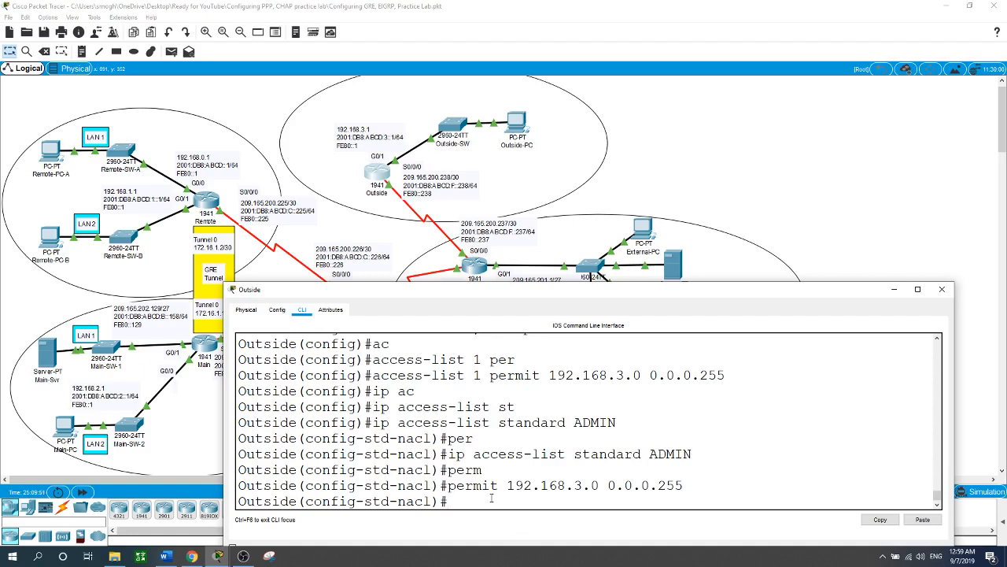
Step: Add an entry to the ADMIN access list permitting host 209.165.200.225
{"action": "type", "text": "[er,"}
{"action": "key", "text": "BackSpace"}
{"action": "key", "text": "BackSpace"}
{"action": "type", "text": "permit host 209.165"}
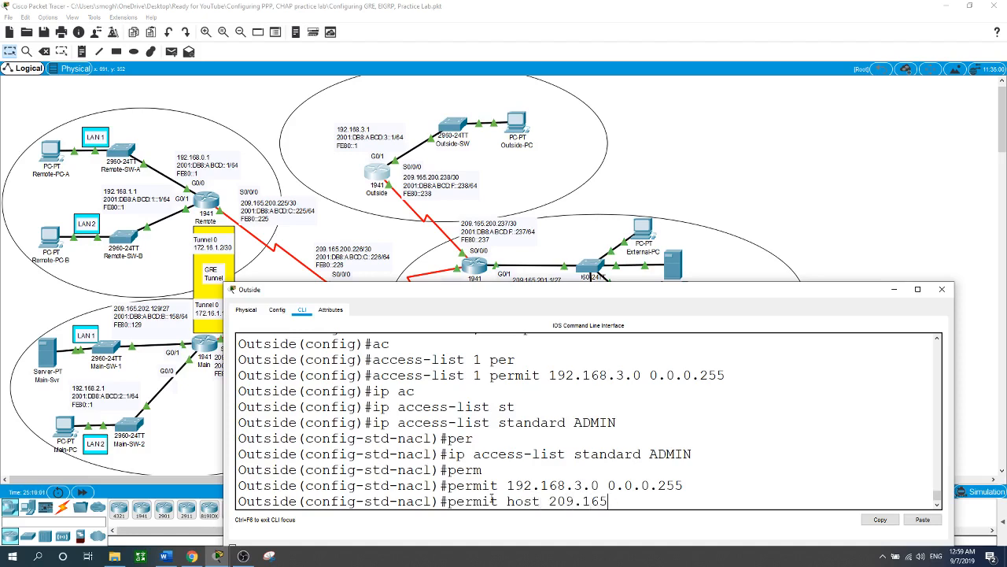
{"action": "type", "text": ".200.225"}
{"action": "key", "text": "Return"}
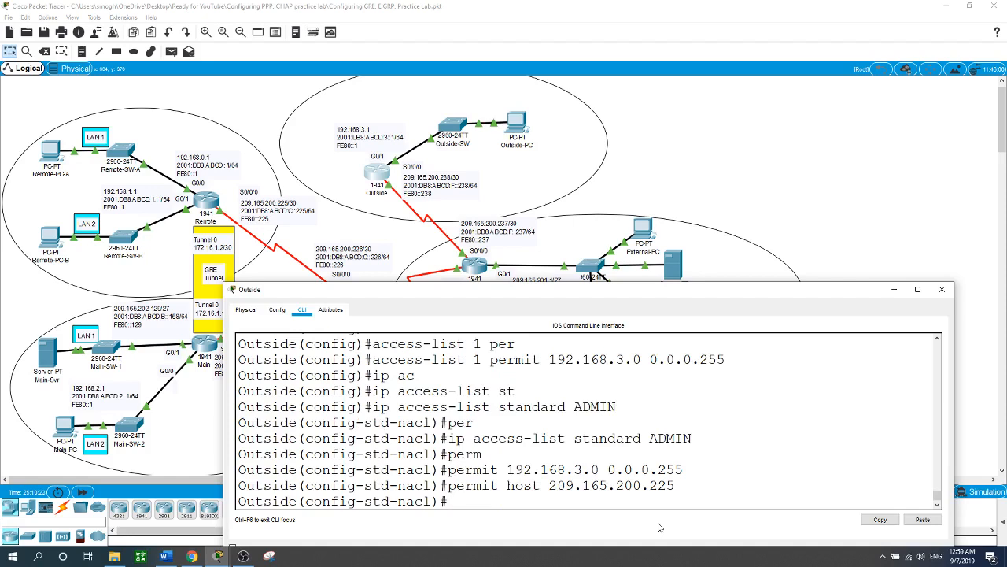
Step: Add a deny any entry to the ADMIN access list and exit to global configuration mode
{"action": "type", "text": "deny any"}
{"action": "key", "text": "Return"}
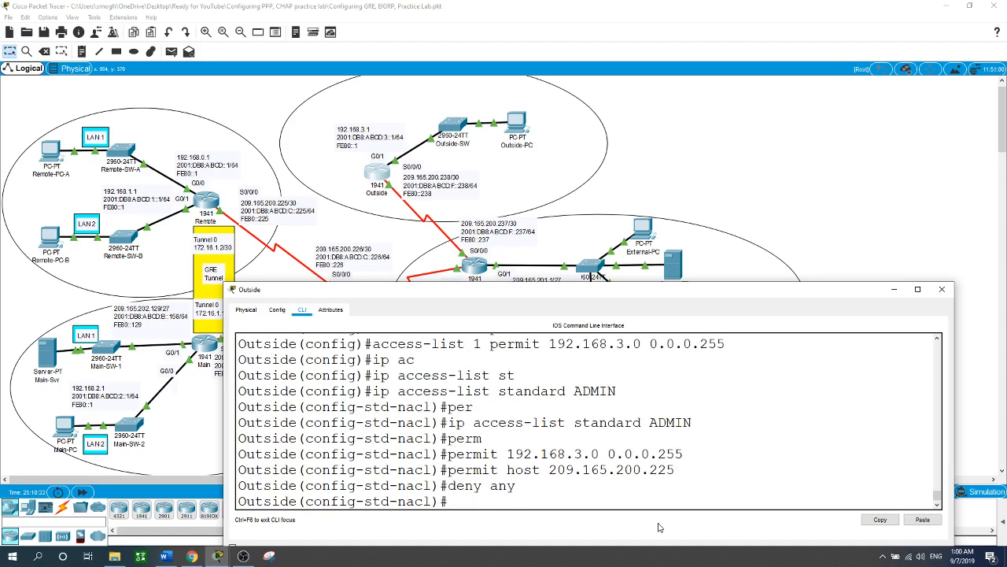
{"action": "type", "text": "exit"}
{"action": "key", "text": "Return"}
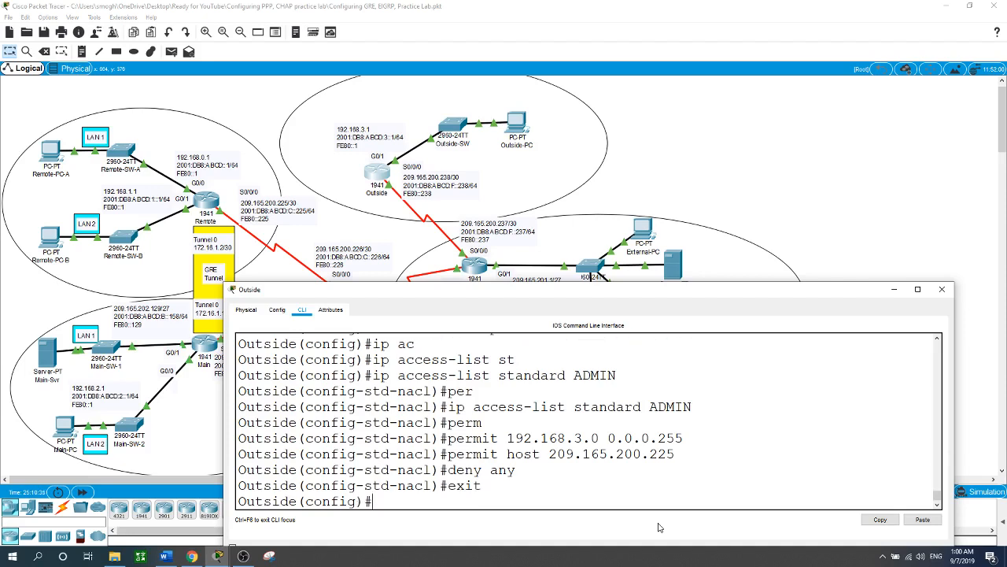
{"action": "type", "text": "acc"}
{"action": "key", "text": "Tab"}
{"action": "key", "text": "BackSpace"}
{"action": "key", "text": "BackSpace"}
{"action": "key", "text": "BackSpace"}
{"action": "key", "text": "BackSpace"}
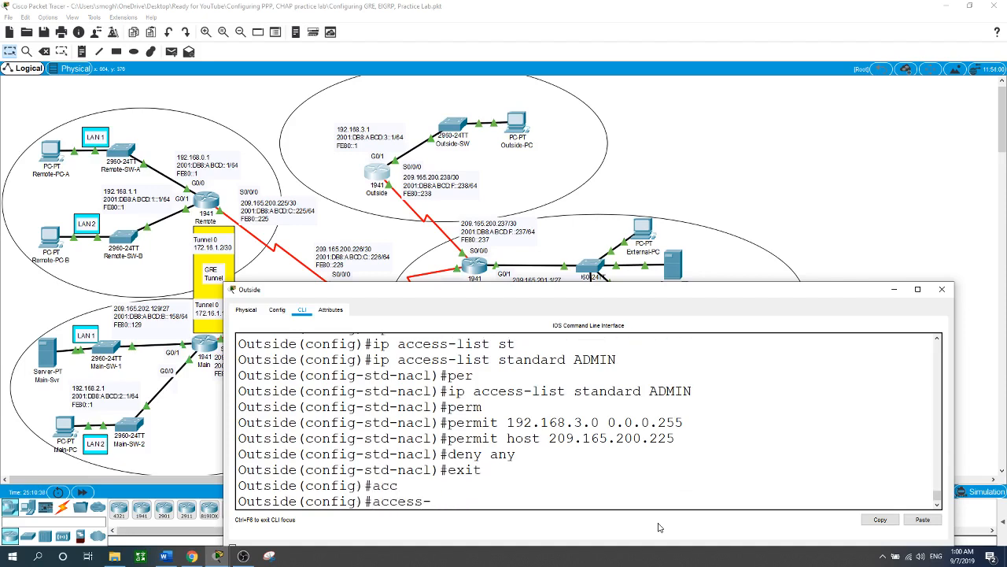
{"action": "key", "text": "BackSpace"}
{"action": "key", "text": "BackSpace"}
{"action": "key", "text": "BackSpace"}
{"action": "key", "text": "BackSpace"}
{"action": "key", "text": "BackSpace"}
{"action": "key", "text": "BackSpace"}
{"action": "key", "text": "BackSpace"}
Step: Apply the ADMIN access list inbound as the access class on Outside's VTY lines 0 to 4, and return to the topology
{"action": "type", "text": "line vty 0 4"}
{"action": "key", "text": "Return"}
{"action": "type", "text": "ac"}
{"action": "key", "text": "Tab"}
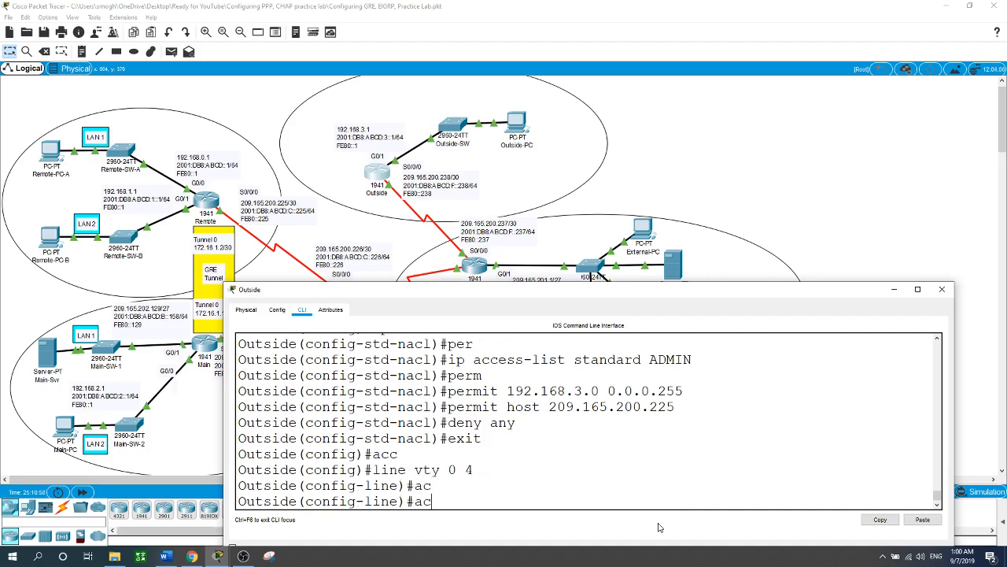
{"action": "type", "text": "cess-c"}
{"action": "key", "text": "Tab"}
{"action": "type", "text": "AD"}
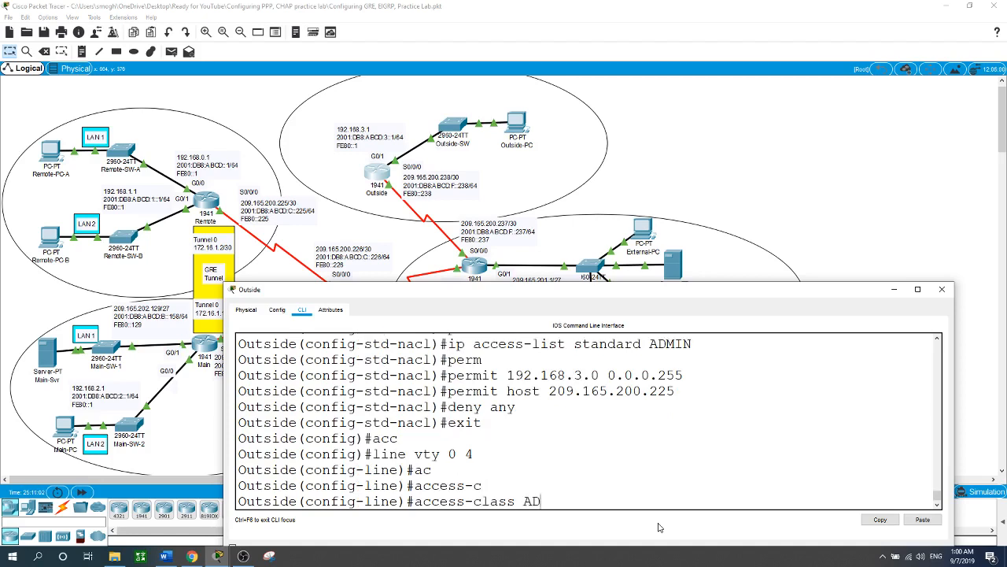
{"action": "type", "text": "MIN in"}
{"action": "key", "text": "Return"}
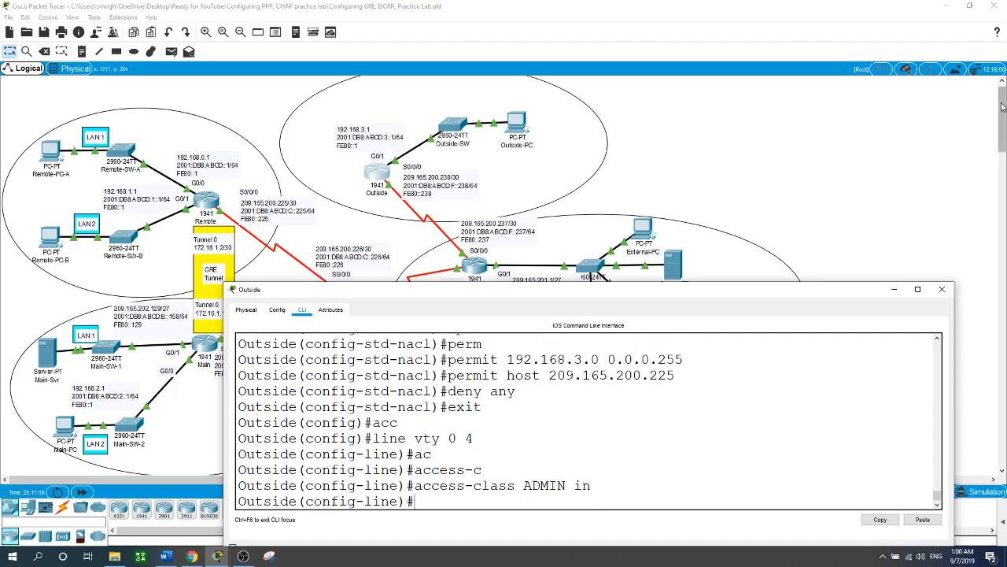
{"action": "left_click", "coordinate": [823, 146]}
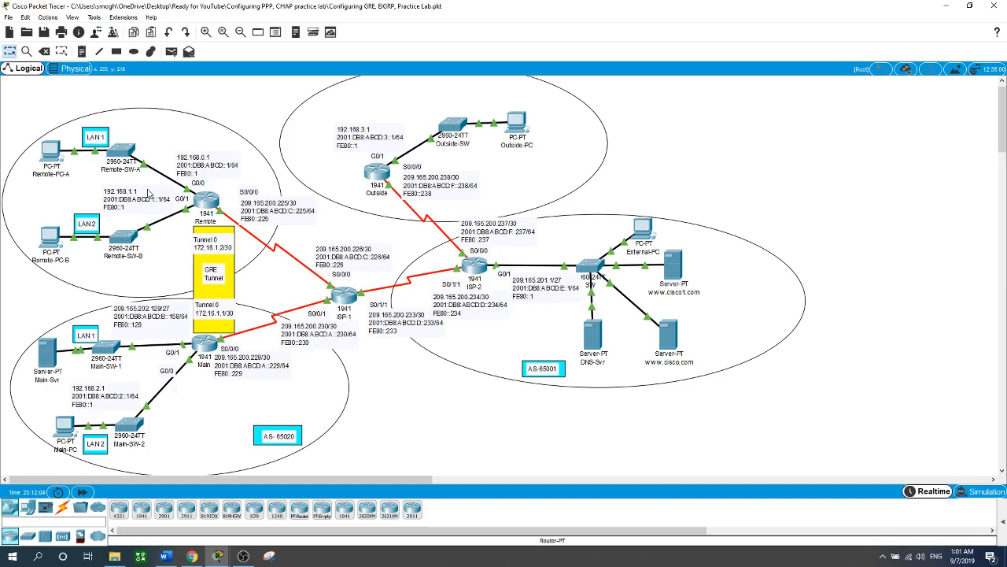
Step: On the Main router, create a named extended IP access list called HTTP_ACCESS
{"action": "left_click", "coordinate": [207, 344]}
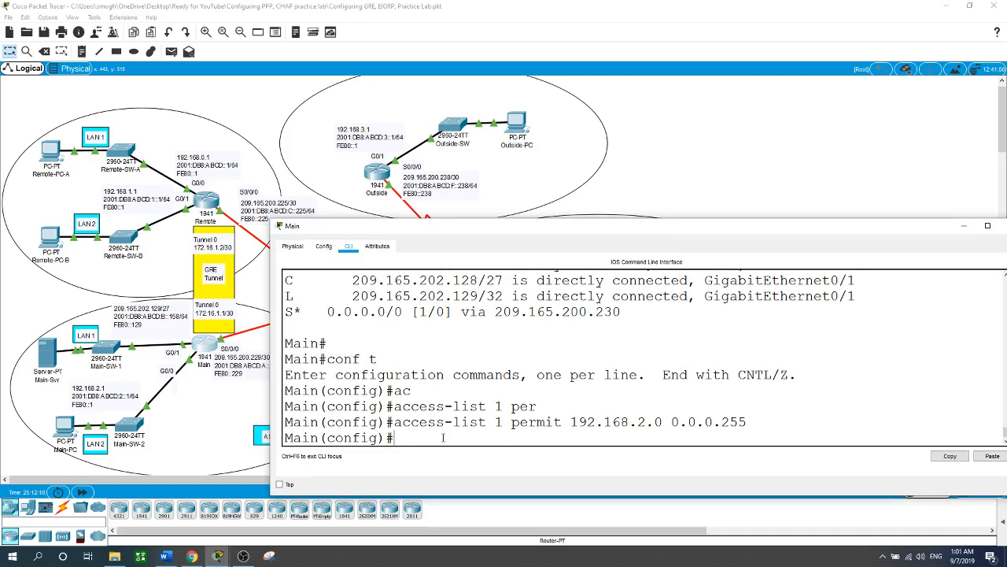
{"action": "type", "text": "ip ac"}
{"action": "key", "text": "Tab"}
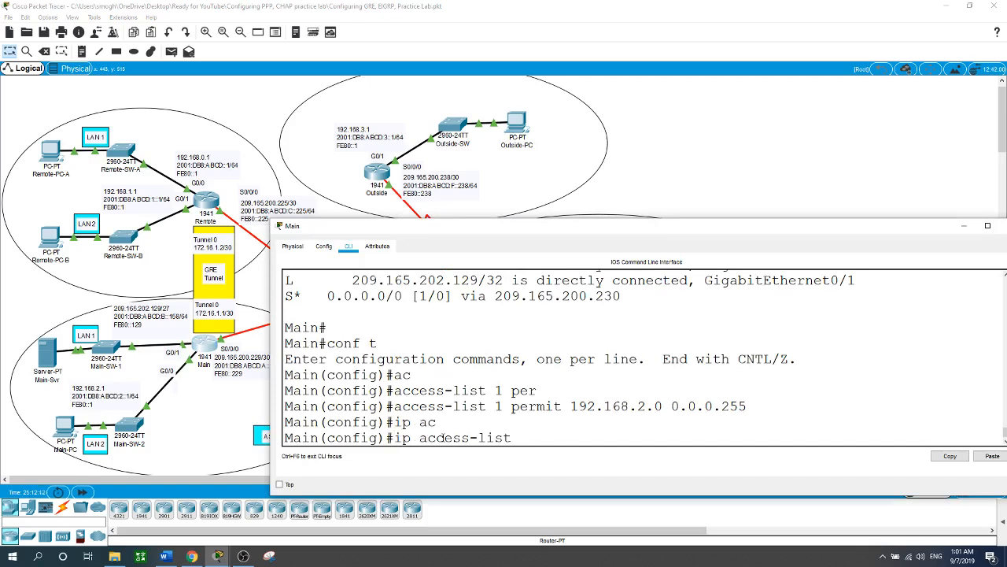
{"action": "type", "text": "ex"}
{"action": "key", "text": "Tab"}
{"action": "type", "text": "HT"}
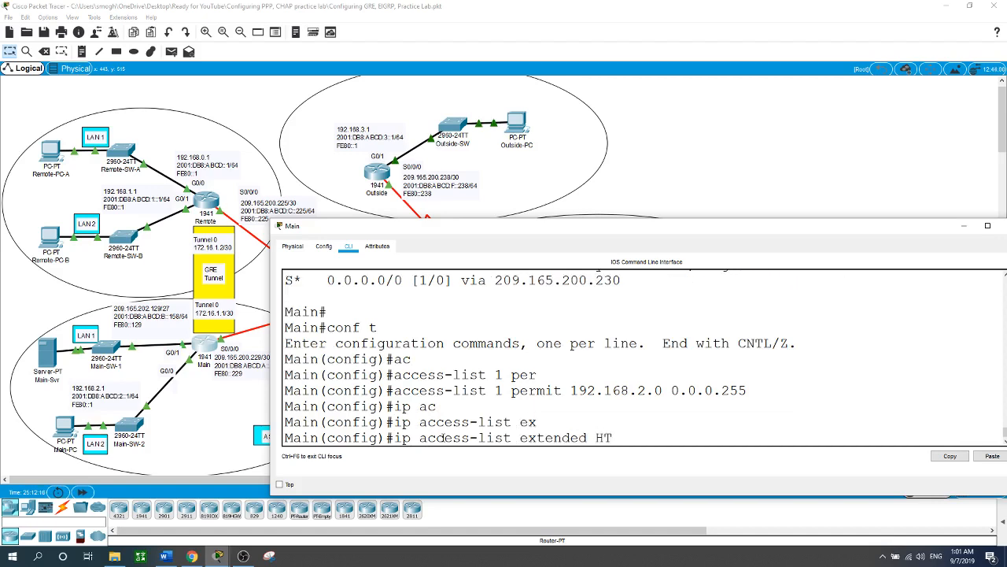
{"action": "type", "text": "TP_ACCESS"}
{"action": "key", "text": "Return"}
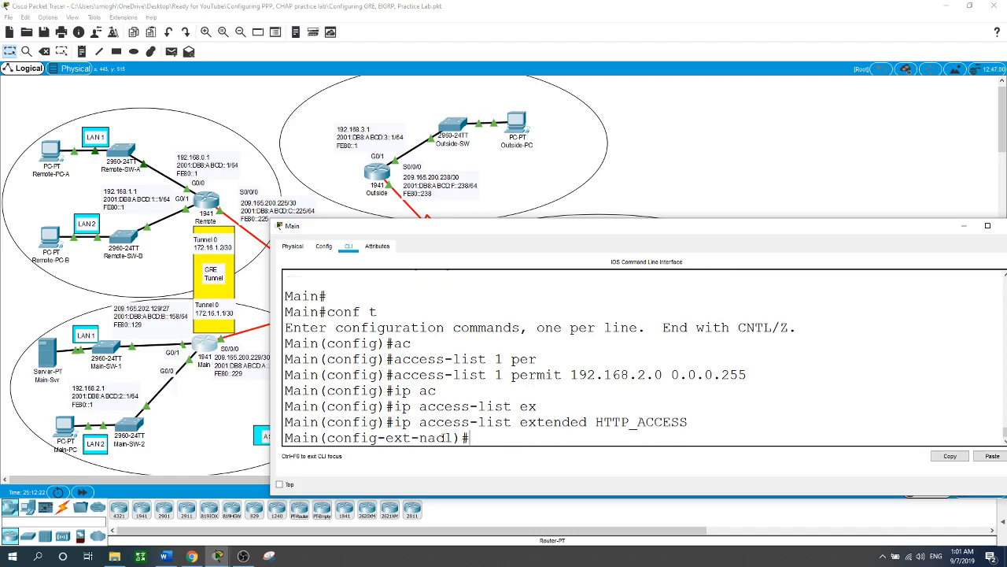
Step: Add an HTTP_ACCESS entry permitting TCP from host 209.165.200.225 to host 209.165.202.158 on port 80
{"action": "type", "text": "per"}
{"action": "key", "text": "Tab"}
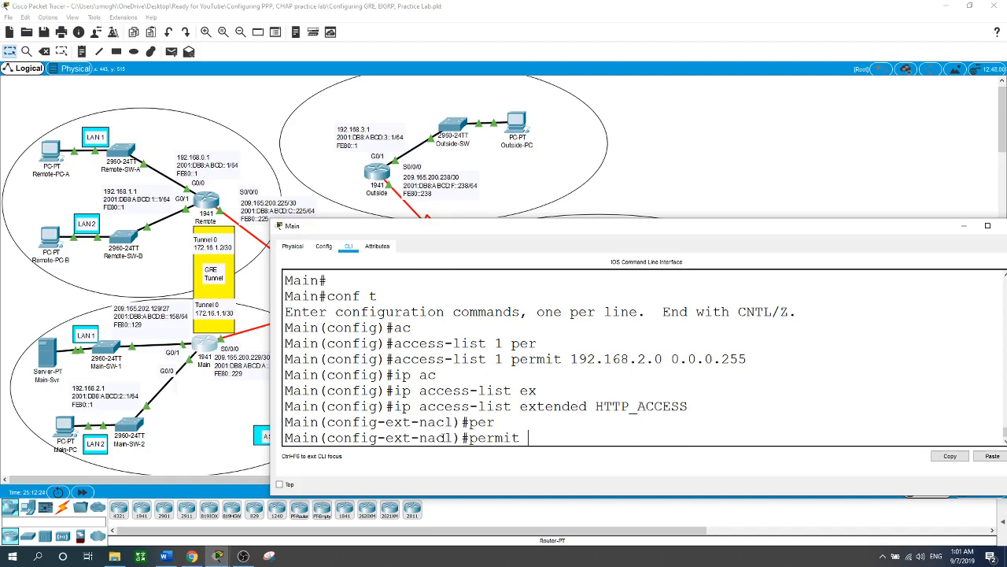
{"action": "type", "text": "tcp host 209.165.200"}
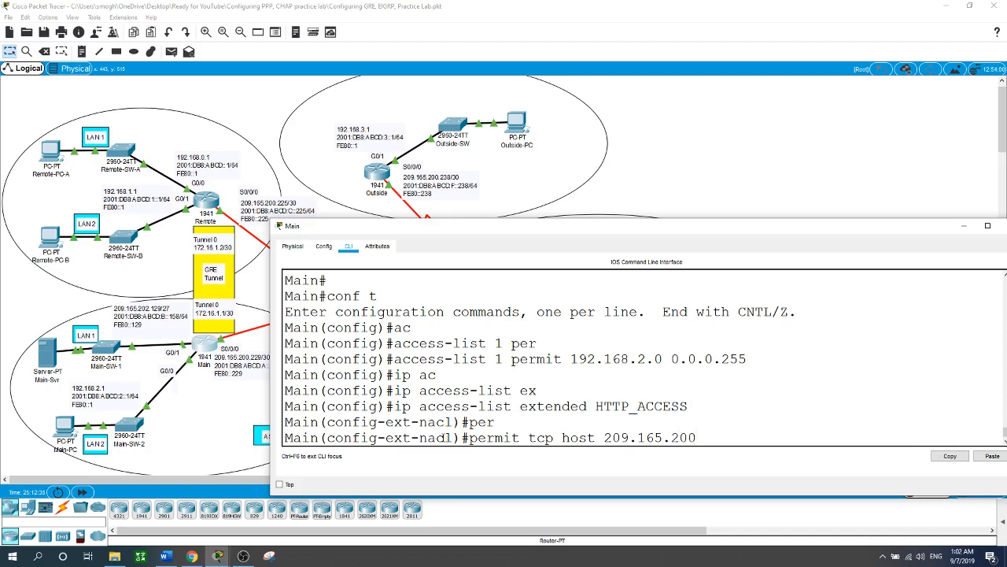
{"action": "type", "text": ".225 host 209.165.202"}
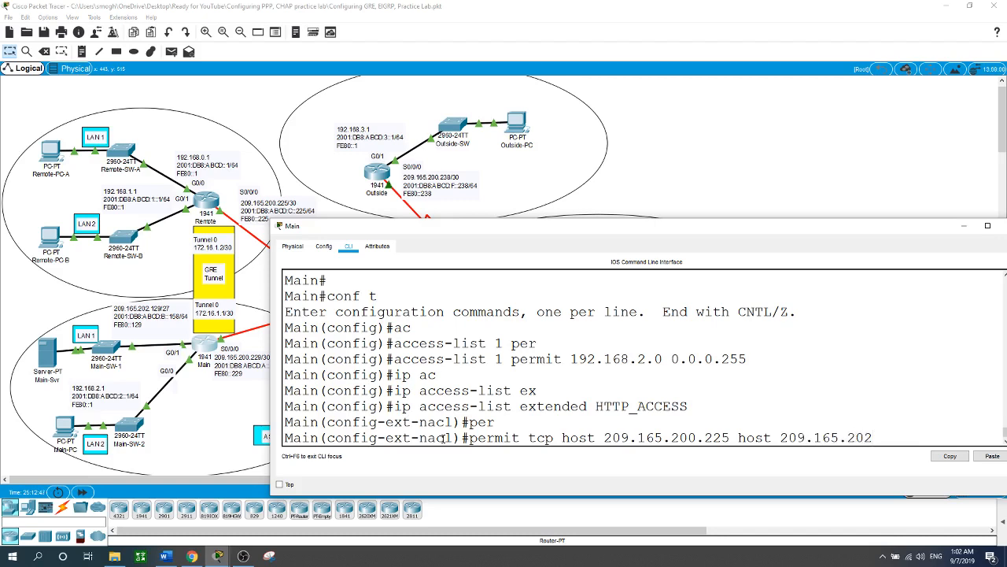
{"action": "type", "text": ".158 eq 80"}
{"action": "key", "text": "Return"}
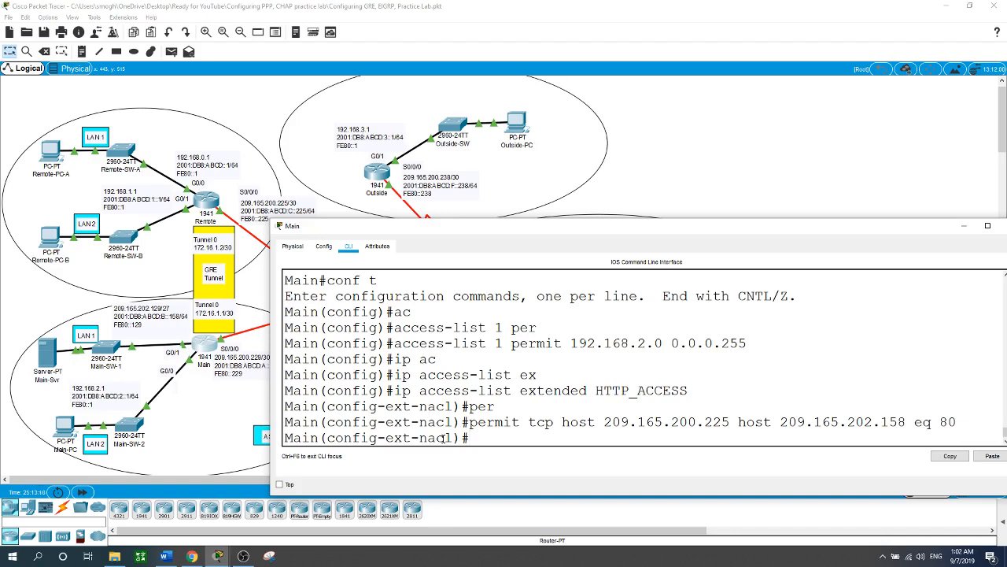
Step: Add an HTTP_ACCESS entry permitting TCP from host 209.165.200.238 to host 209.165.202.158 on port 80
{"action": "type", "text": "permit tcp host 209"}
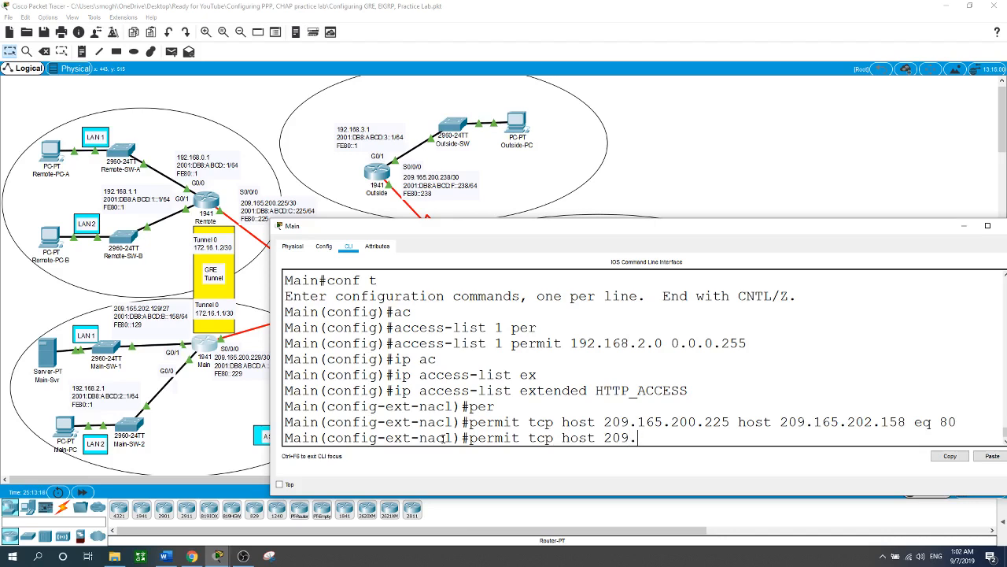
{"action": "type", "text": ".165.200.238 host "}
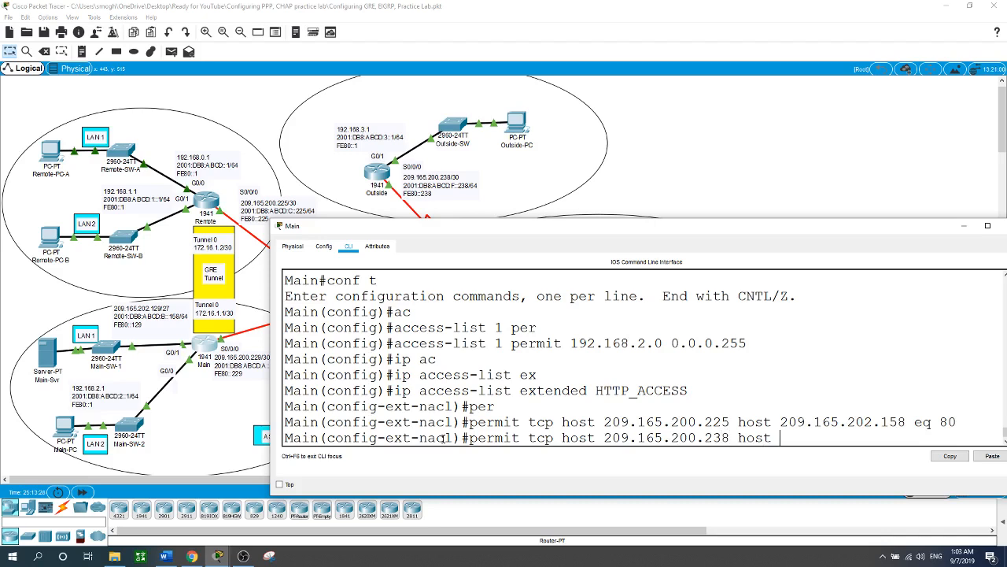
{"action": "type", "text": "209.165.202.158"}
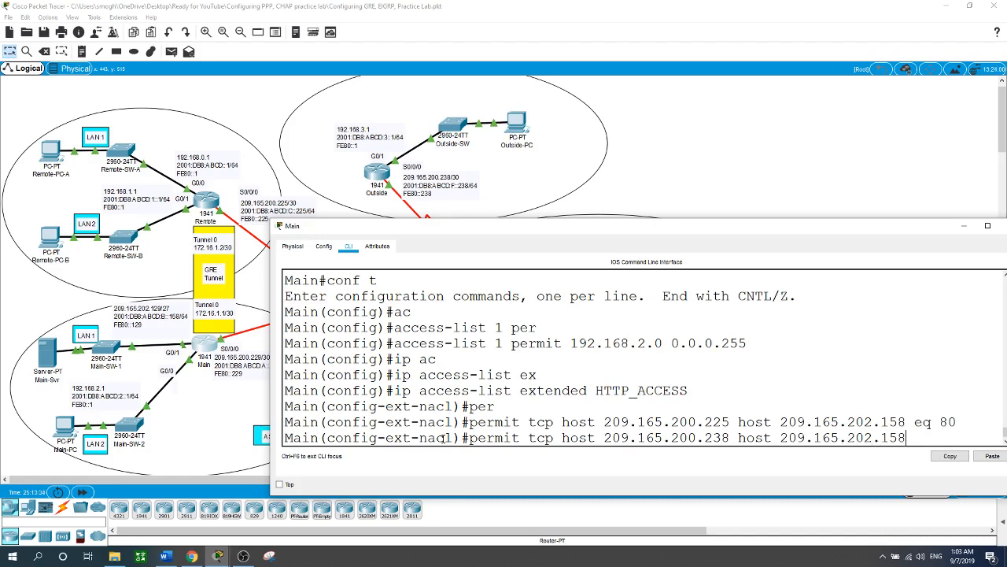
{"action": "type", "text": " eq 80"}
{"action": "key", "text": "Return"}
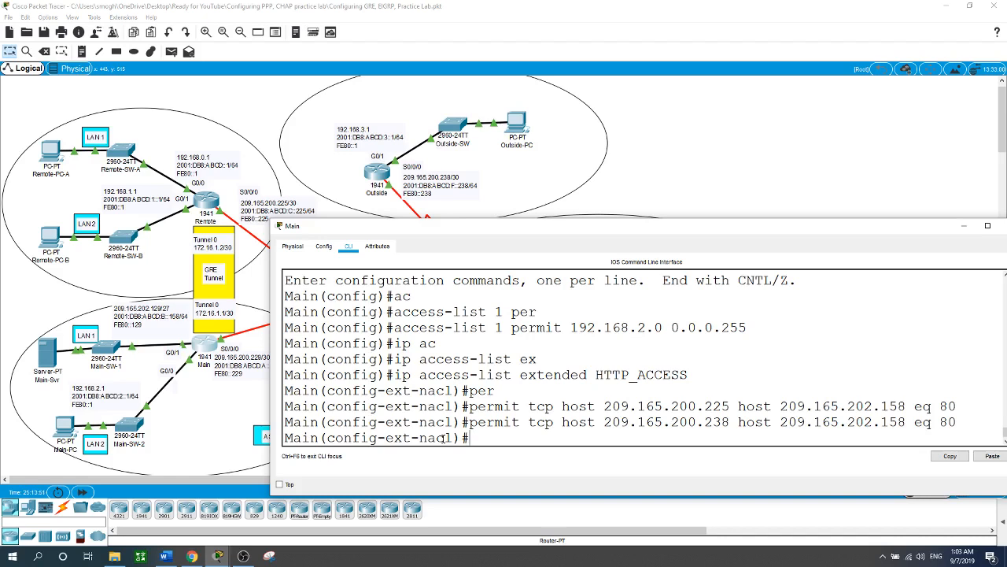
Step: Add an HTTP_ACCESS entry permitting IP from 192.168.20.2 with wildcard mask 0.0.0.255 to host 209.165.202.158
{"action": "type", "text": "permit ip"}
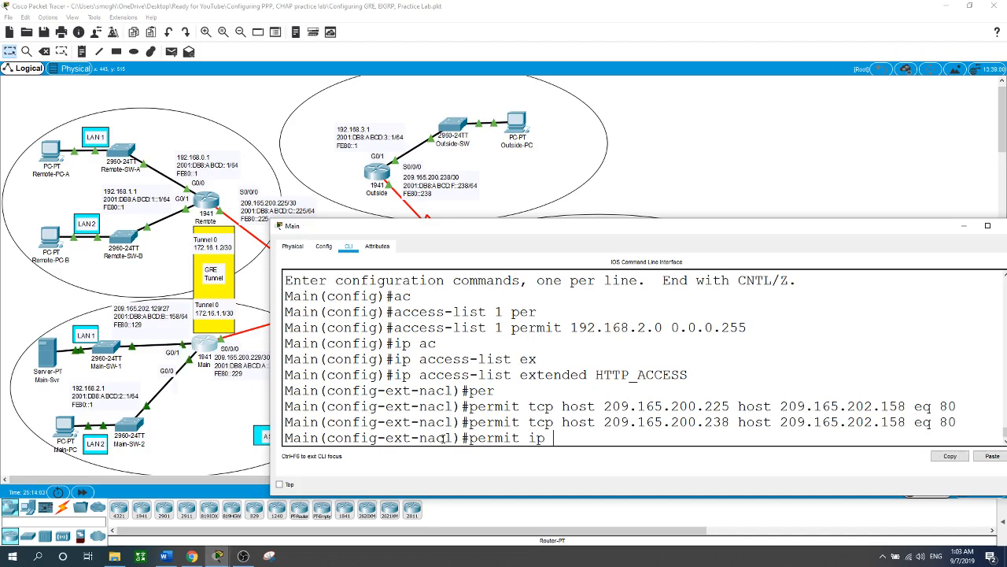
{"action": "type", "text": "192.168.20.2"}
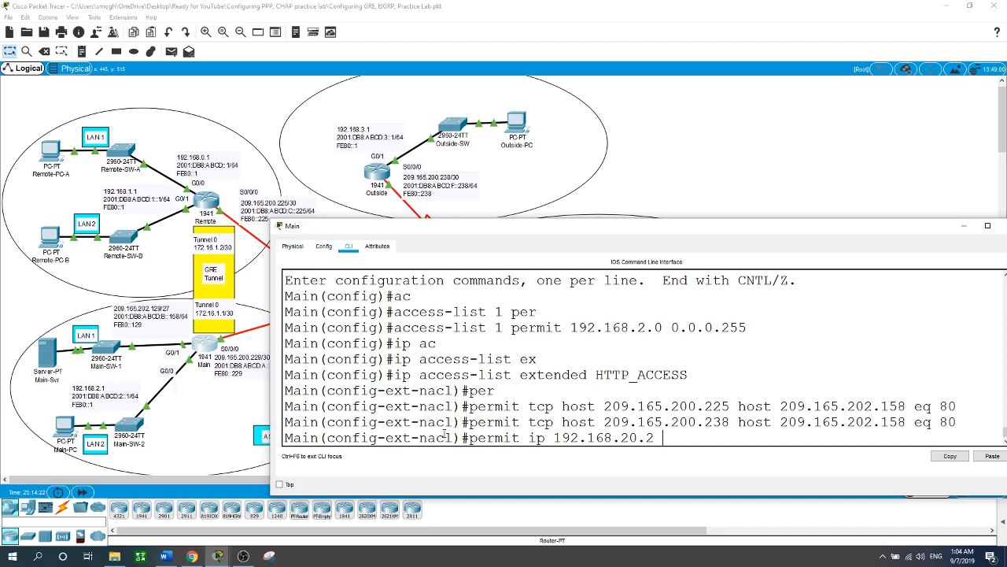
{"action": "type", "text": "0.0.0.255 host 209"}
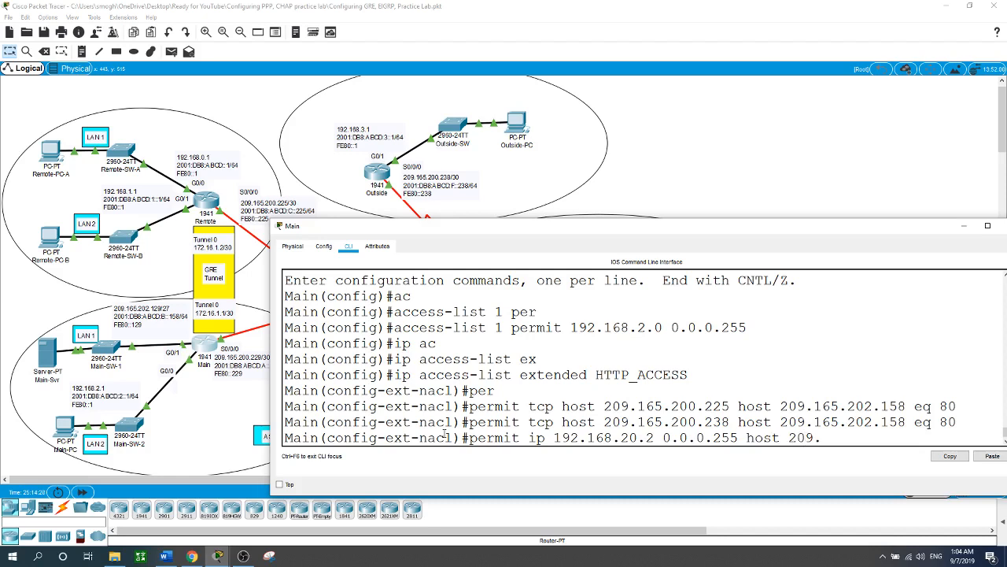
{"action": "type", "text": ".165.202.158"}
{"action": "key", "text": "Return"}
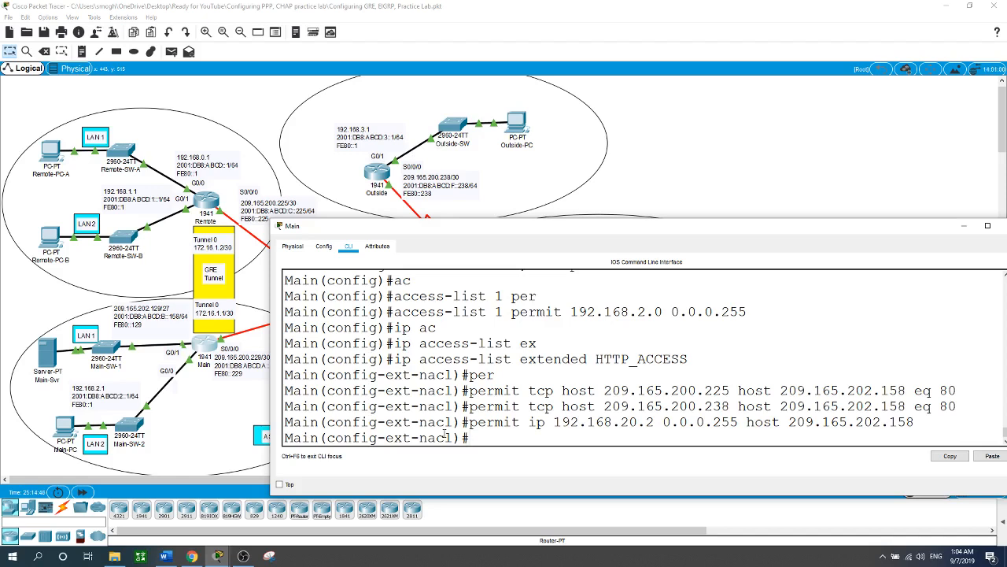
Step: Add an HTTP_ACCESS entry permitting ICMP echo-reply from any source to host 209.165.202.158
{"action": "type", "text": "-erk"}
{"action": "key", "text": "BackSpace"}
{"action": "key", "text": "BackSpace"}
{"action": "key", "text": "BackSpace"}
{"action": "key", "text": "BackSpace"}
{"action": "type", "text": "permit icmp any "}
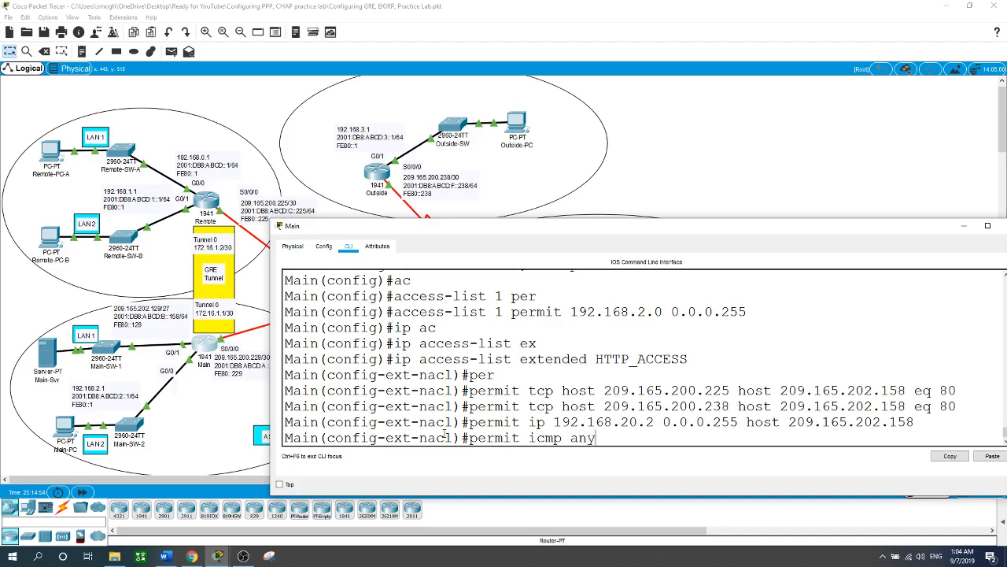
{"action": "type", "text": "host 209.165.202.158"}
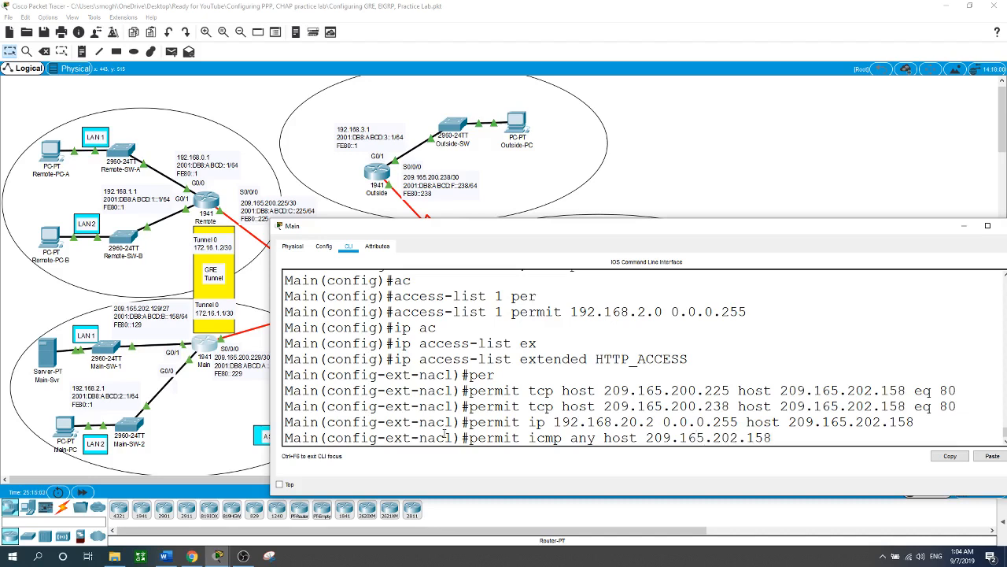
{"action": "type", "text": " echo-re"}
{"action": "key", "text": "Tab"}
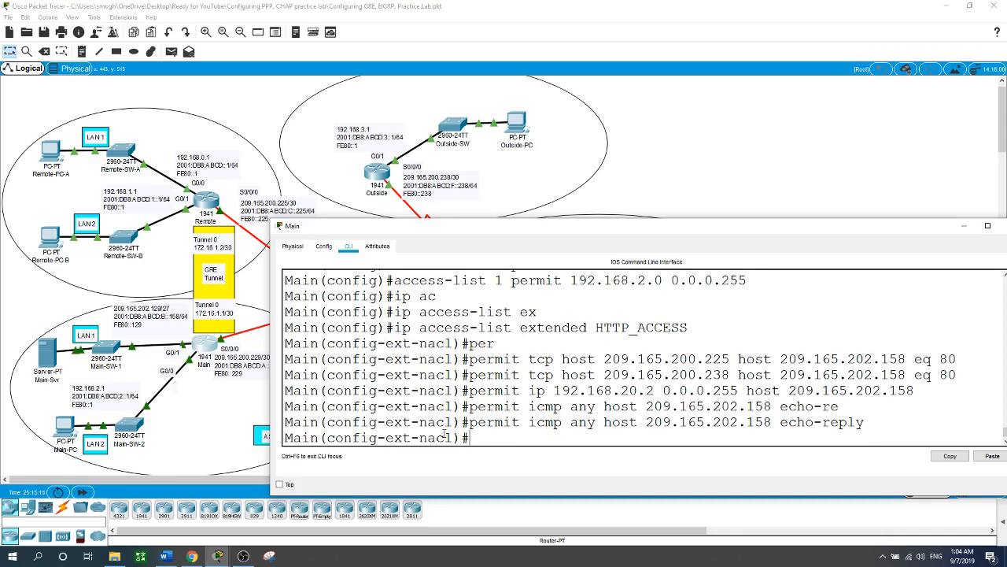
Step: Add an HTTP_ACCESS entry denying IP from any source to host 209.165.202.158, and exit to global configuration mode
{"action": "type", "text": "den"}
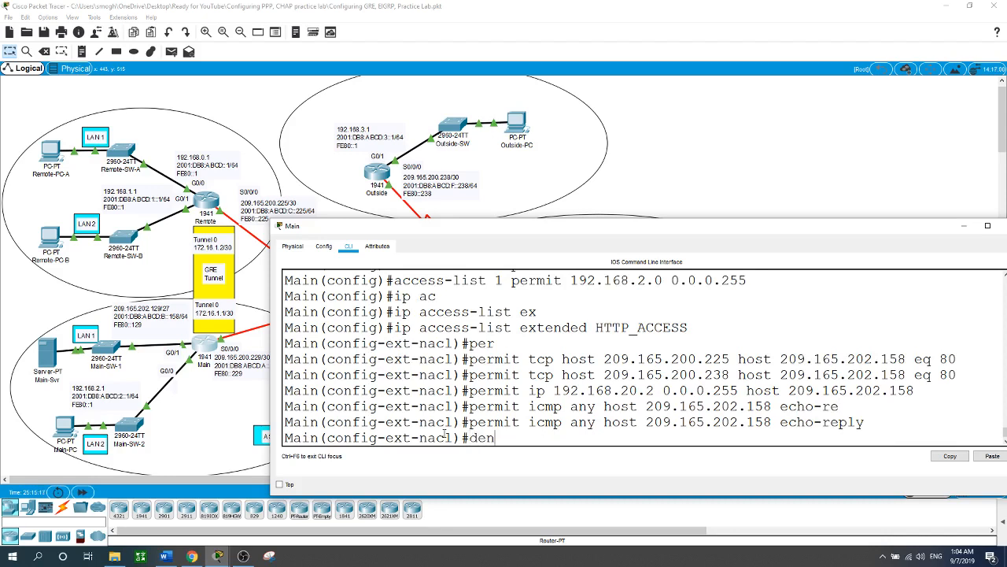
{"action": "type", "text": "y ip any host 209.165"}
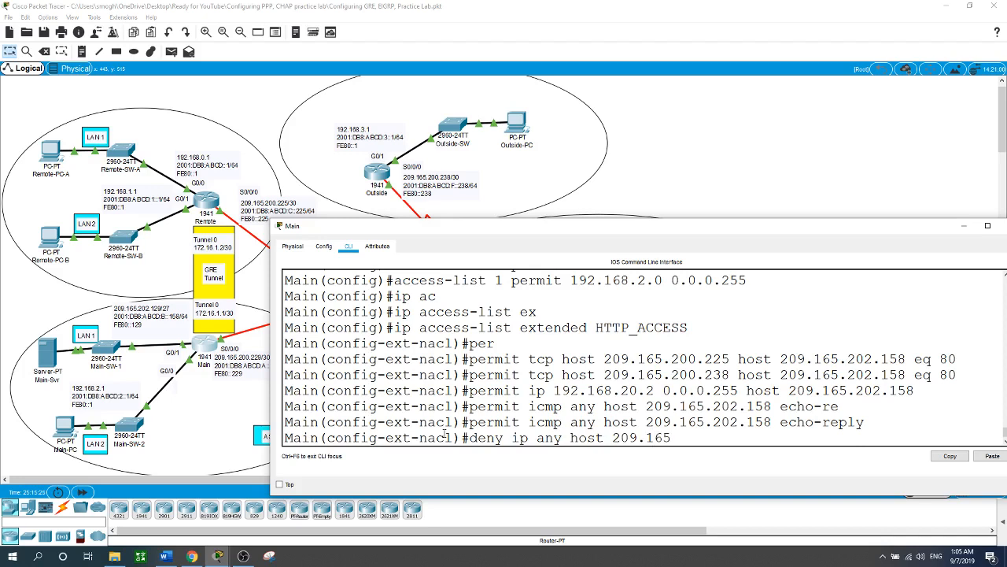
{"action": "type", "text": ".202.158"}
{"action": "key", "text": "Return"}
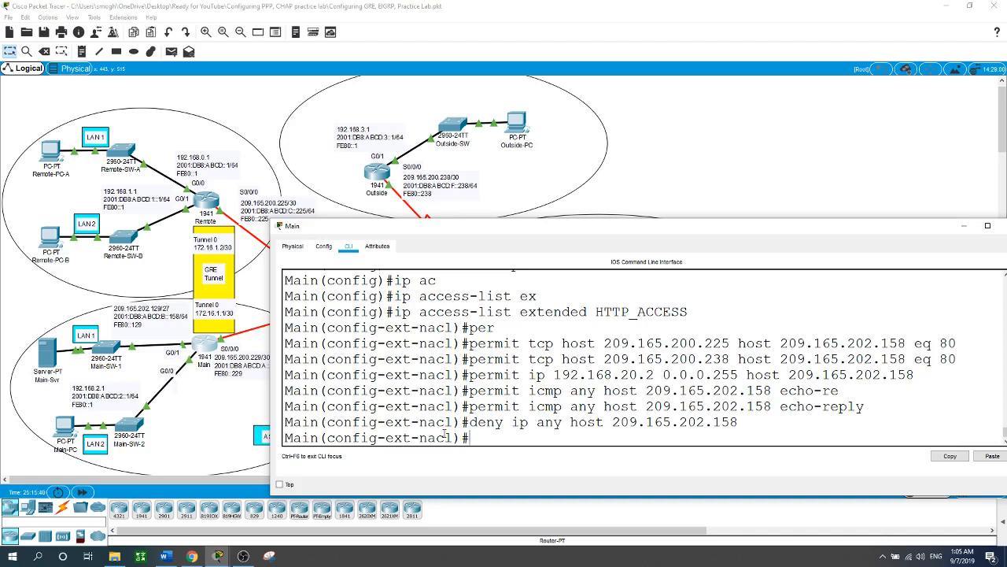
{"action": "type", "text": "exit"}
{"action": "key", "text": "Return"}
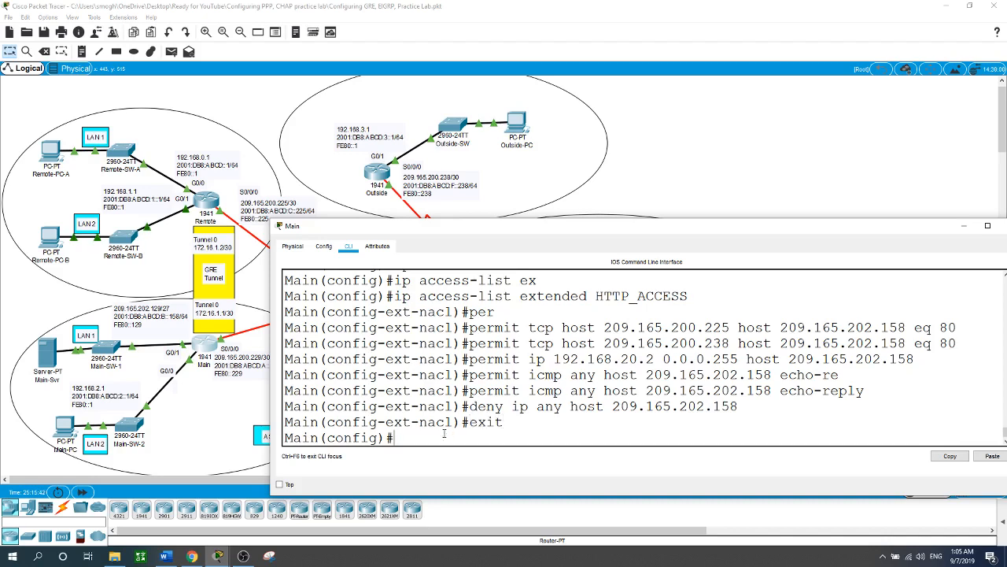
Step: Apply the HTTP_ACCESS access list outbound on Main's G0/1 interface, and return to the topology
{"action": "type", "text": "int g0/1"}
{"action": "key", "text": "Return"}
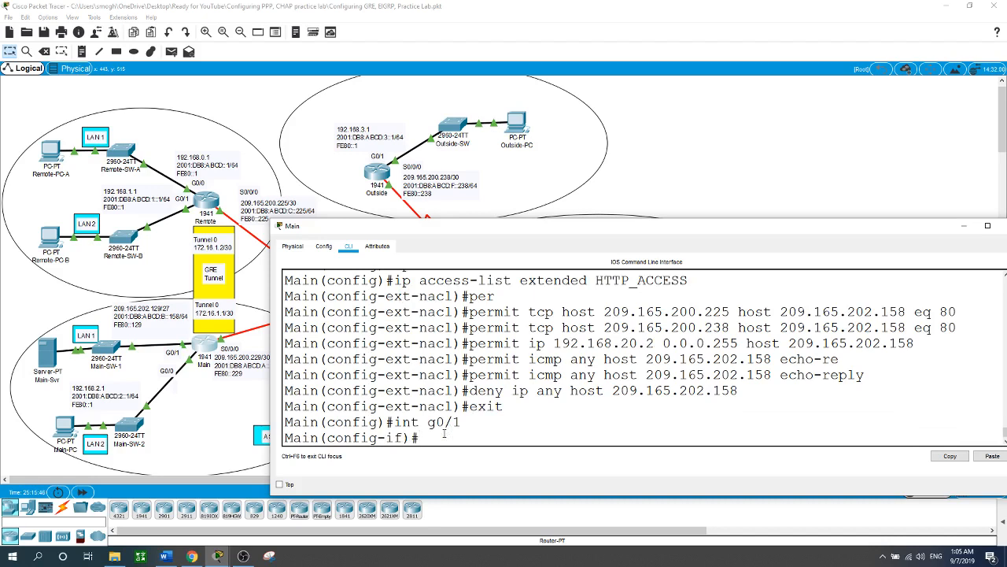
{"action": "type", "text": "ip ac"}
{"action": "key", "text": "Tab"}
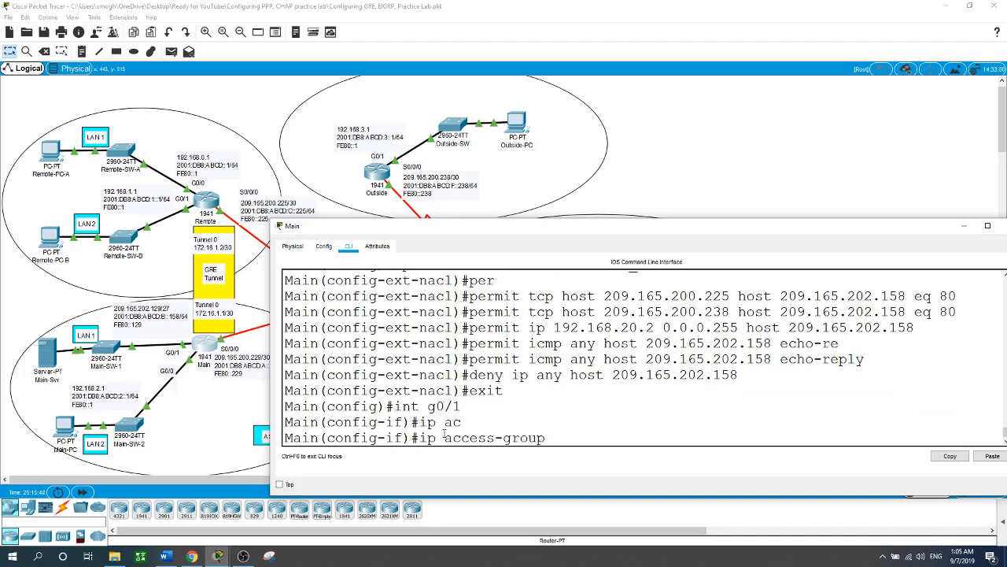
{"action": "type", "text": "HTTP_ACCESS out"}
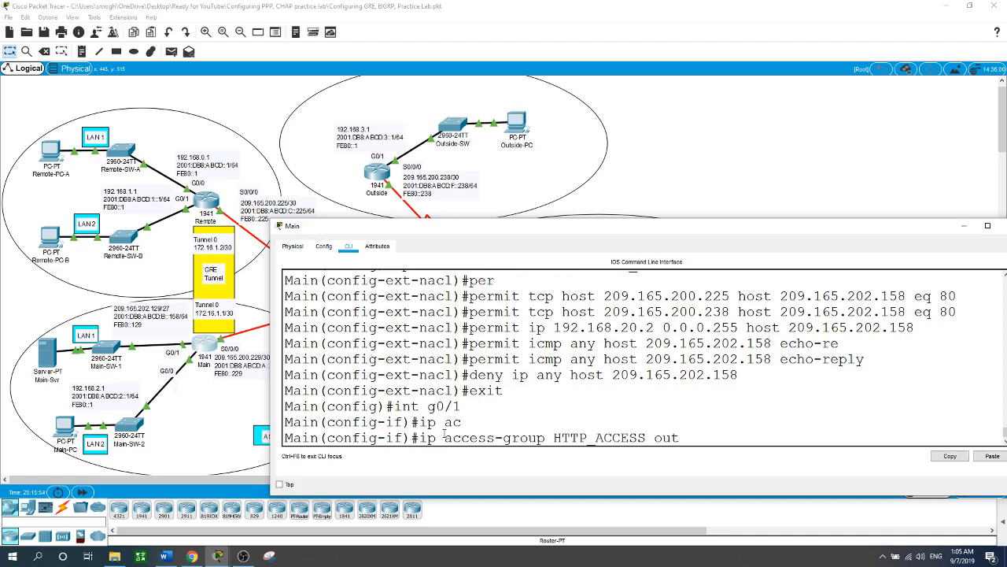
{"action": "key", "text": "Return"}
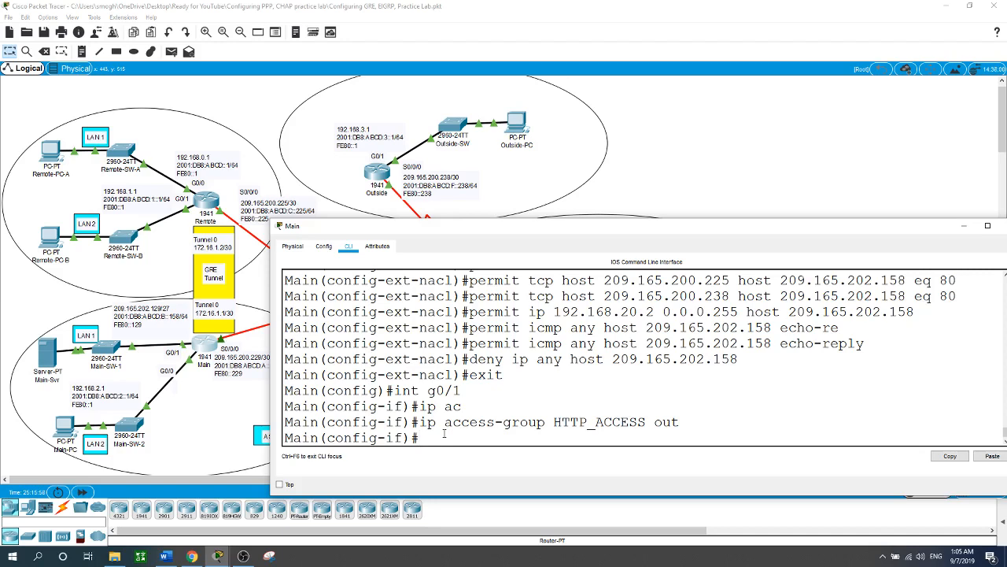
{"action": "left_click", "coordinate": [750, 178]}
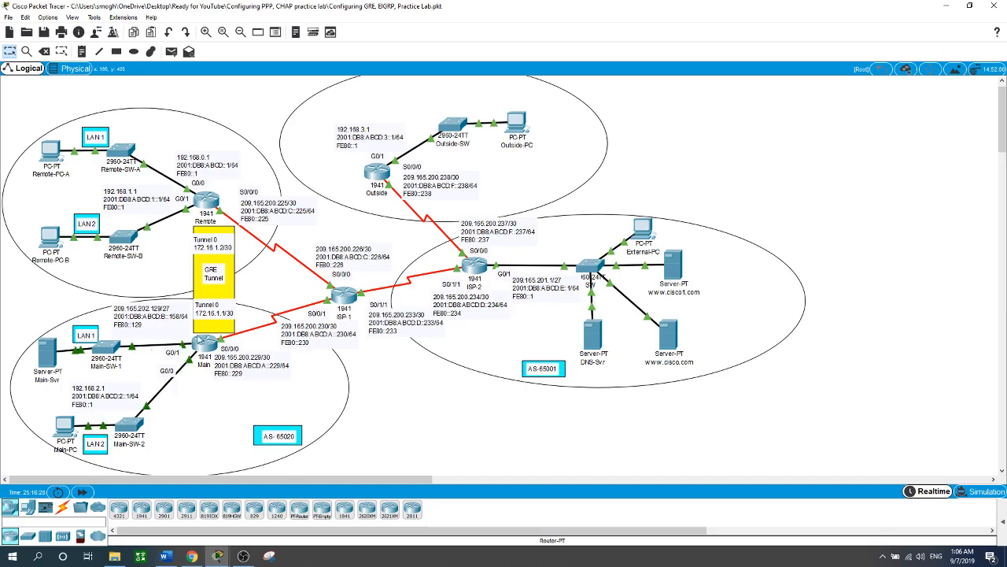
Step: Return to Main's global configuration mode and create an IPv6 access list named HTTP6
{"action": "left_click", "coordinate": [202, 343]}
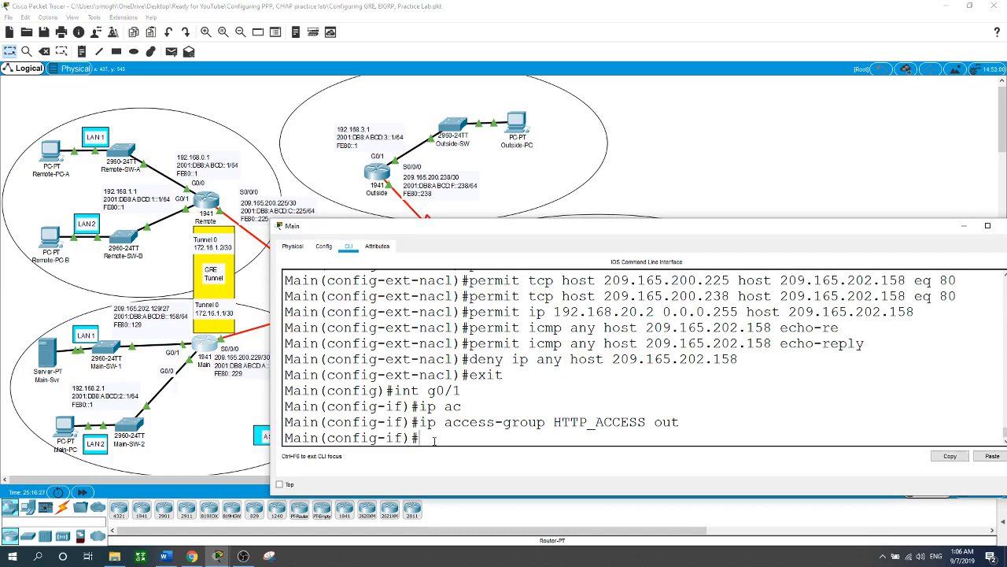
{"action": "type", "text": "exit"}
{"action": "key", "text": "Return"}
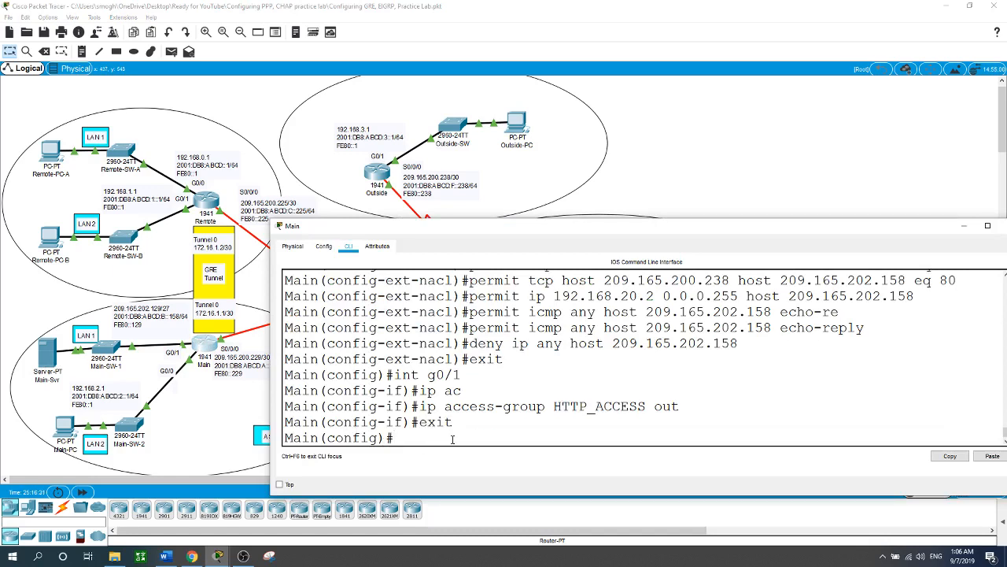
{"action": "type", "text": "ipv6 ac"}
{"action": "key", "text": "Tab"}
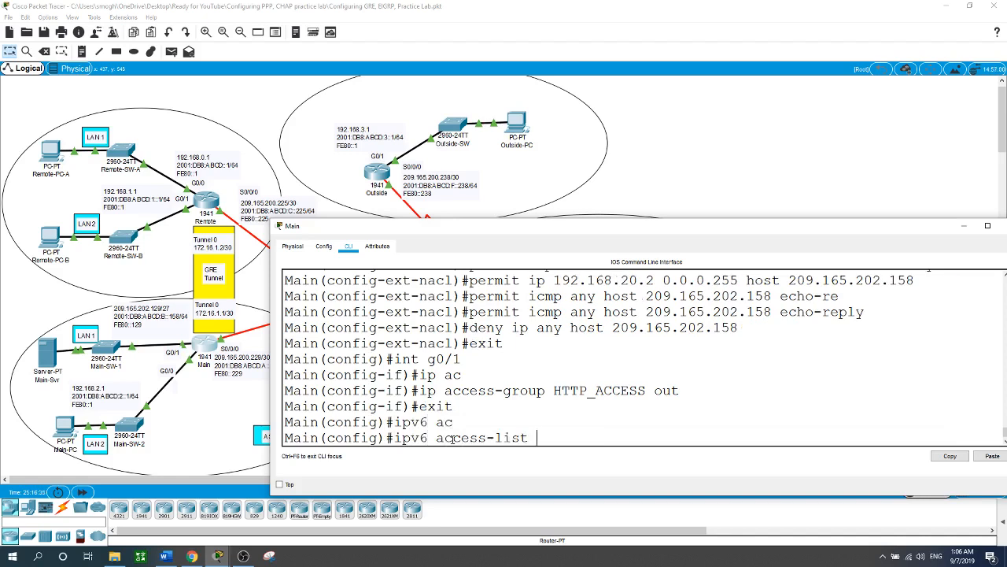
{"action": "type", "text": "HTTP6"}
{"action": "key", "text": "Return"}
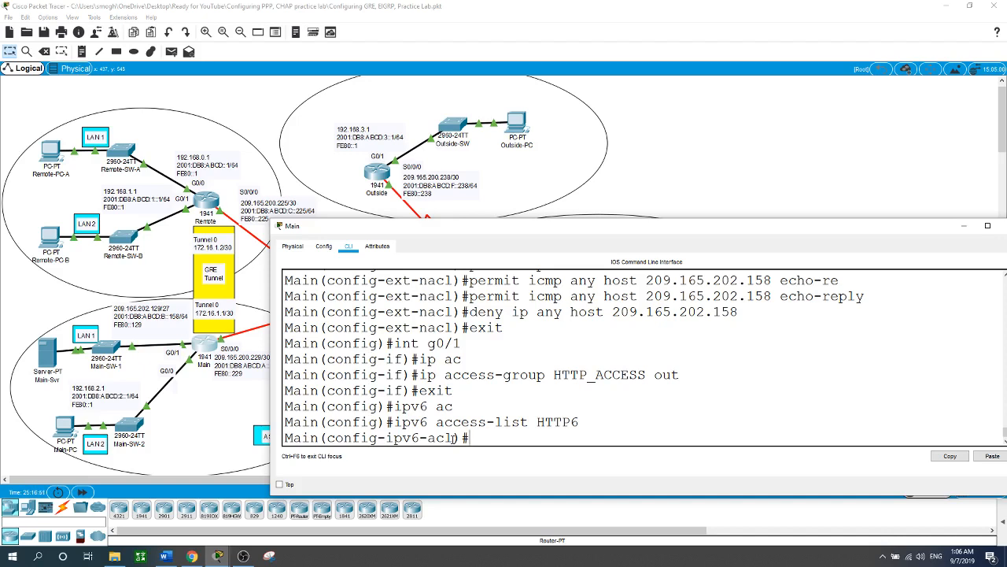
Step: Add an HTTP6 entry permitting TCP from 2001:DB8:ABCD::/64 to host 2001:DB8:ABCD:B::158 on port 80
{"action": "type", "text": "permit tcp 2001:DB8"}
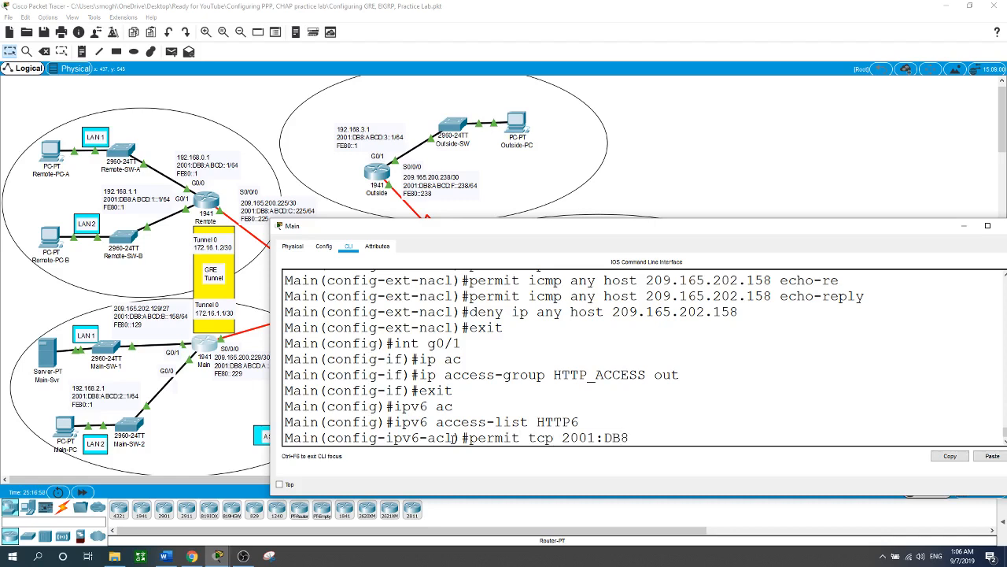
{"action": "type", "text": ":ABCD::/64 host 2001"}
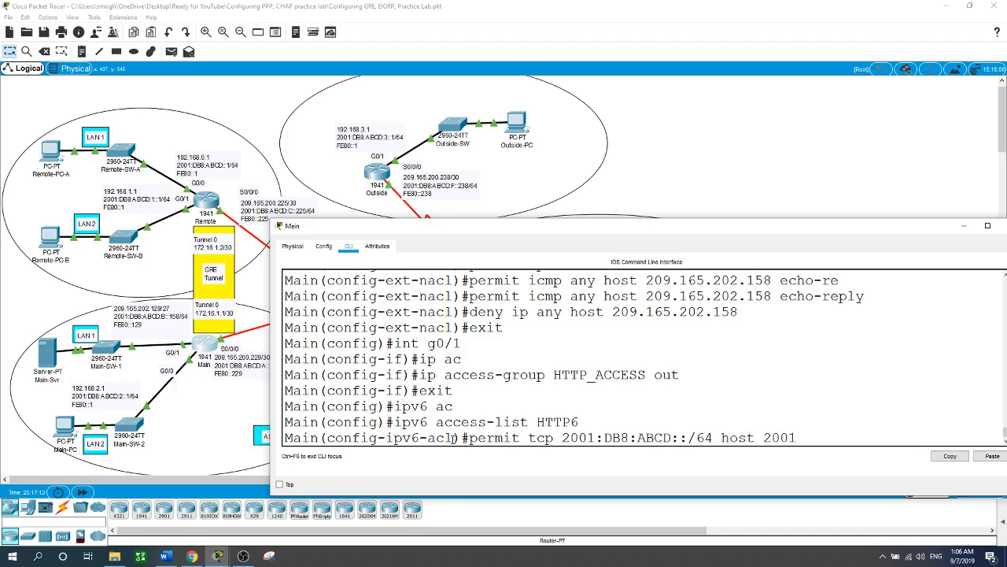
{"action": "type", "text": ":DB8:ABD"}
{"action": "key", "text": "BackSpace"}
{"action": "type", "text": "CD"}
{"action": "type", "text": ":DB8:ABCD:B8:ABCD:B"}
{"action": "type", "text": "::"}
{"action": "type", "text": "158 eq"}
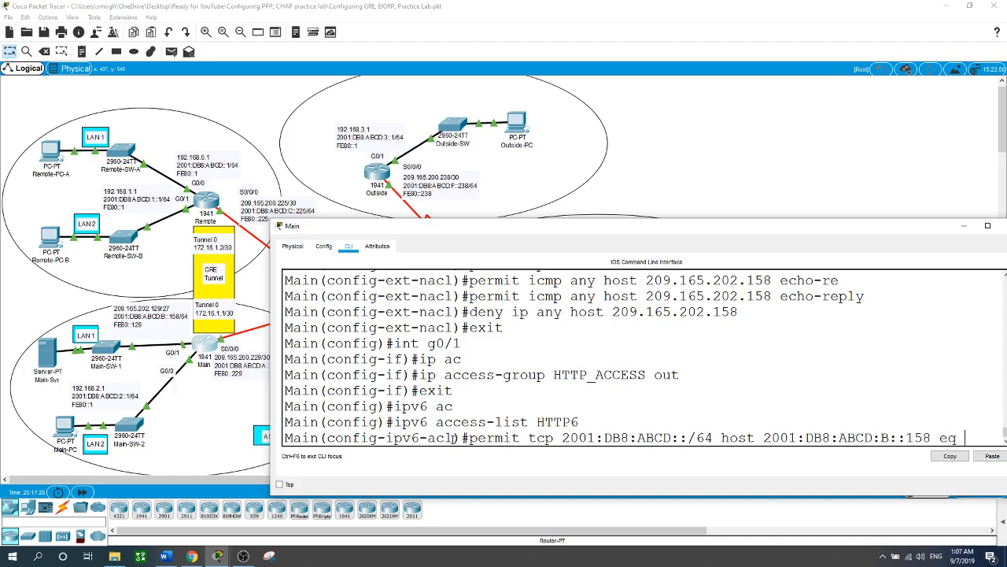
{"action": "type", "text": " 80"}
{"action": "key", "text": "Return"}
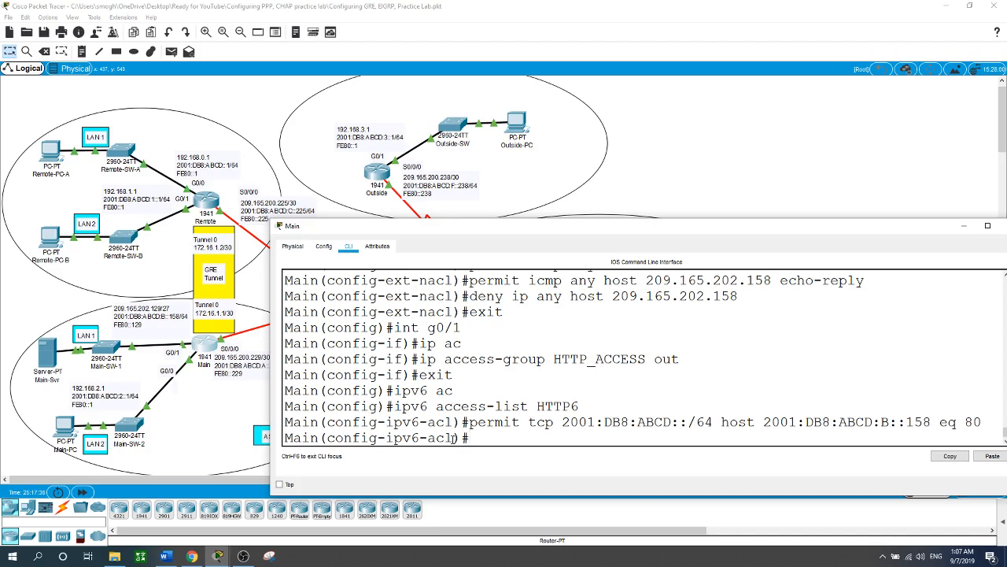
Step: Add an HTTP6 entry permitting TCP from 2001:DB8:ABCD:1::/64 to host 2001:DB8:ABCD:B::158 on port 80
{"action": "type", "text": "permit tcp 2001:DB8"}
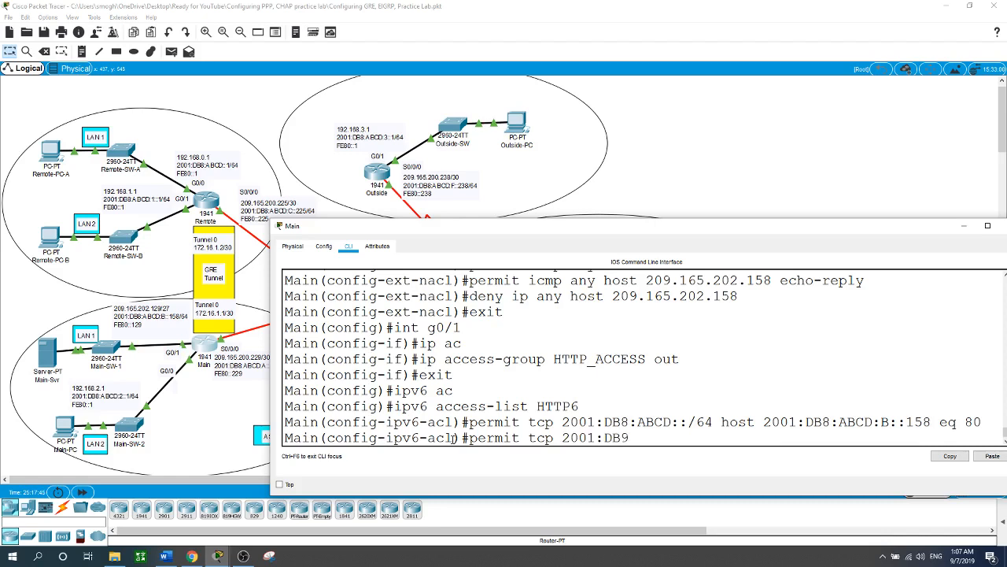
{"action": "key", "text": "BackSpace"}
{"action": "type", "text": "8:ABCD:1::/64 host 2001"}
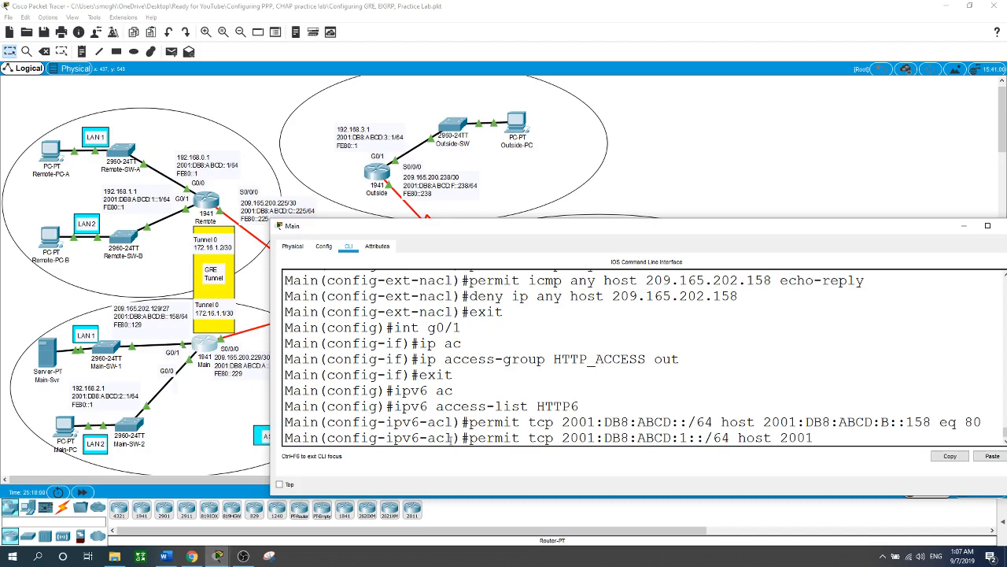
{"action": "type", "text": ":DB8:ABCD:B::158 e"}
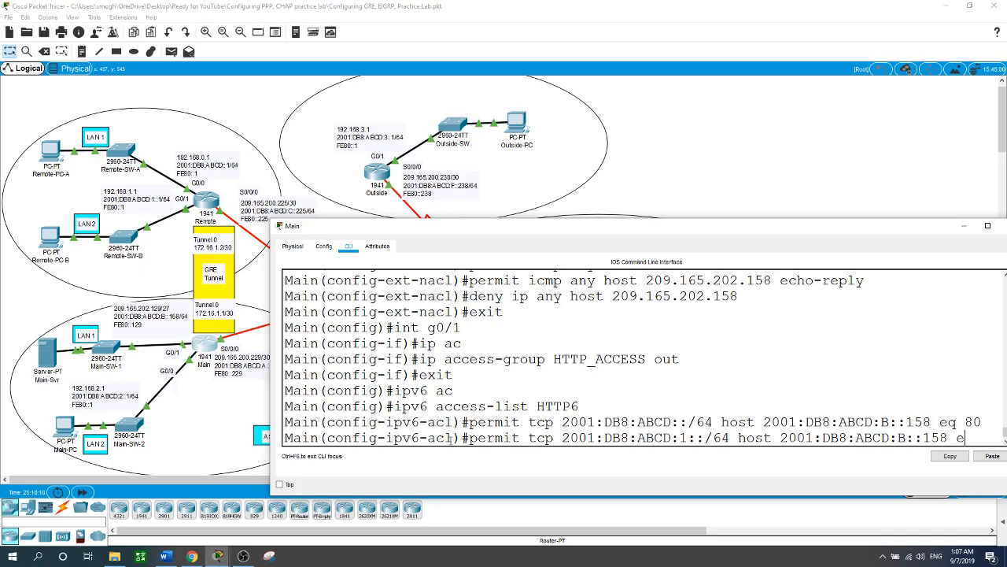
{"action": "type", "text": "q 80"}
{"action": "key", "text": "Return"}
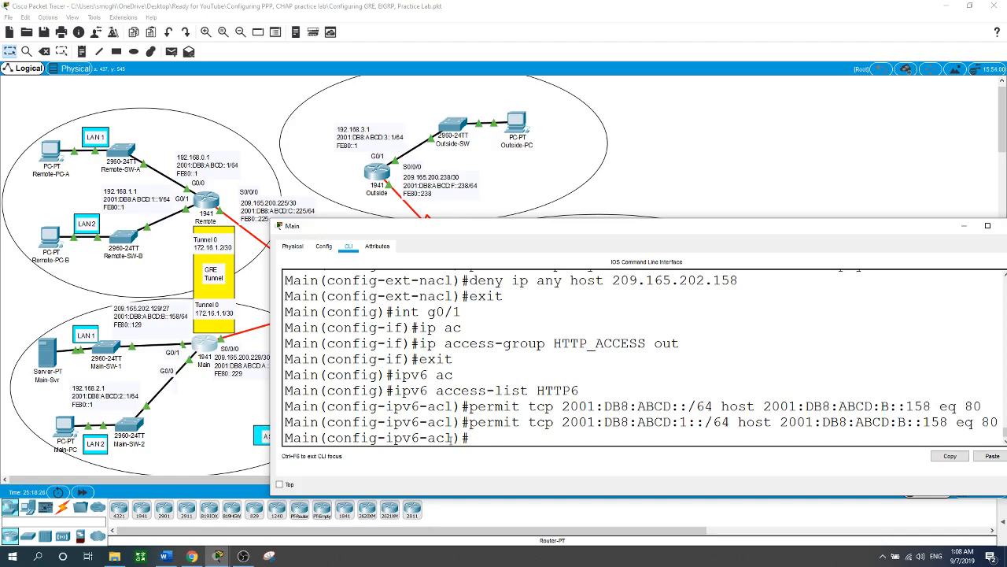
Step: Add an HTTP6 entry permitting TCP from 2001:DB8:ABCD:3::/64 to host 2001:DB8:ABCD:B::158 on port 80
{"action": "type", "text": "permit tcp 2001:DB8:"}
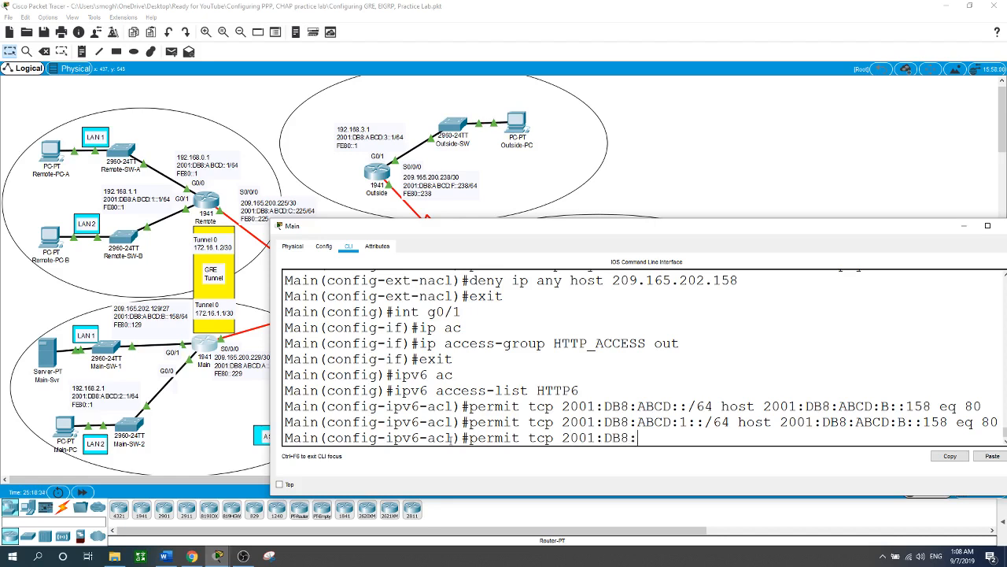
{"action": "type", "text": "ABCD:3::/64 host"}
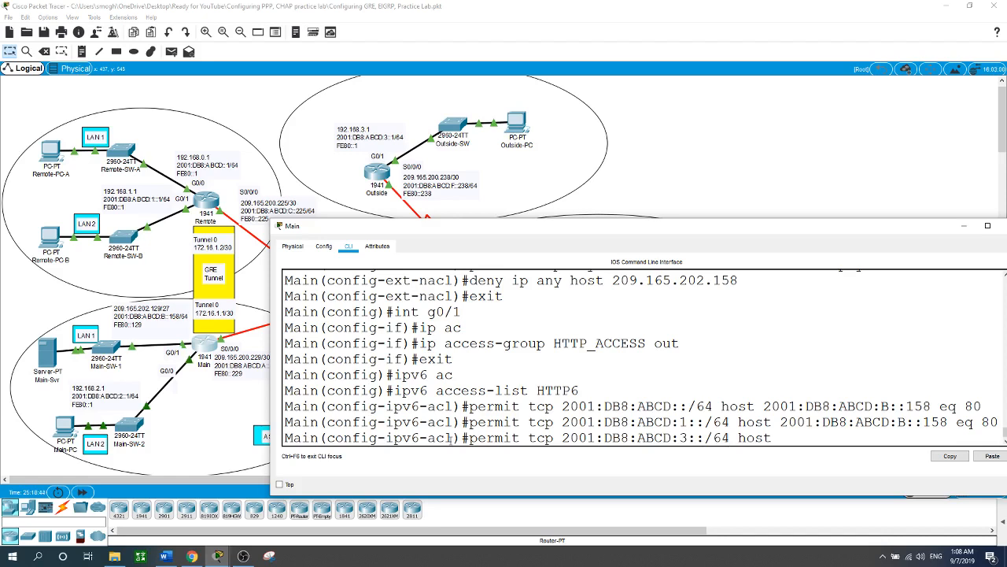
{"action": "type", "text": " 2001"}
{"action": "type", "text": ":DB8:"}
{"action": "type", "text": "ABCD"}
{"action": "type", "text": ":B"}
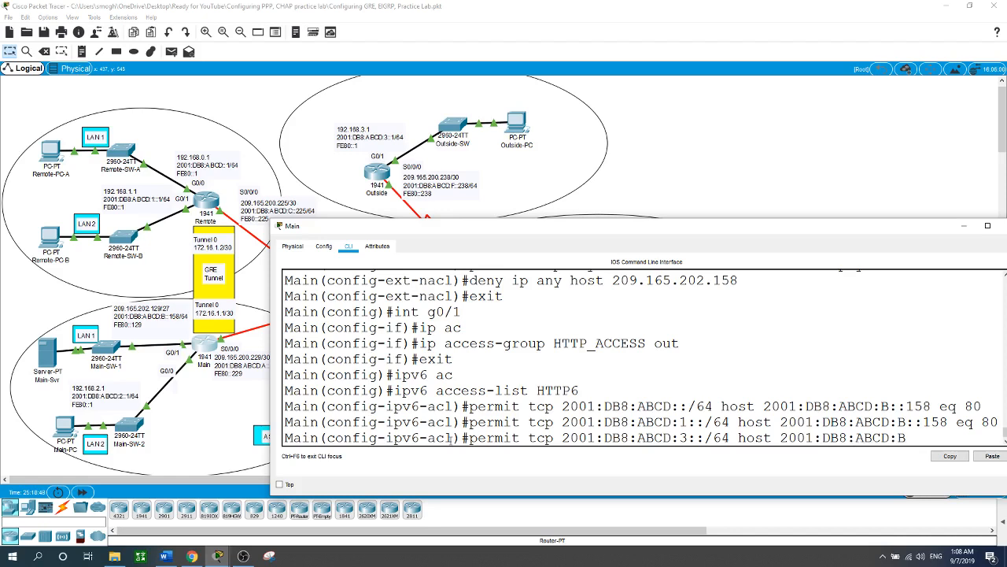
{"action": "type", "text": "::158 eq 80"}
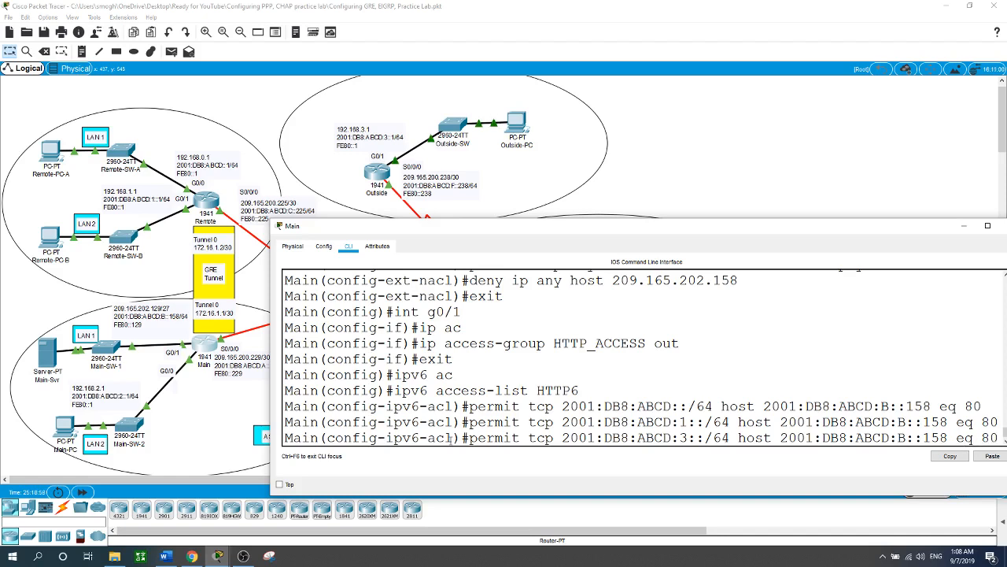
{"action": "key", "text": "Return"}
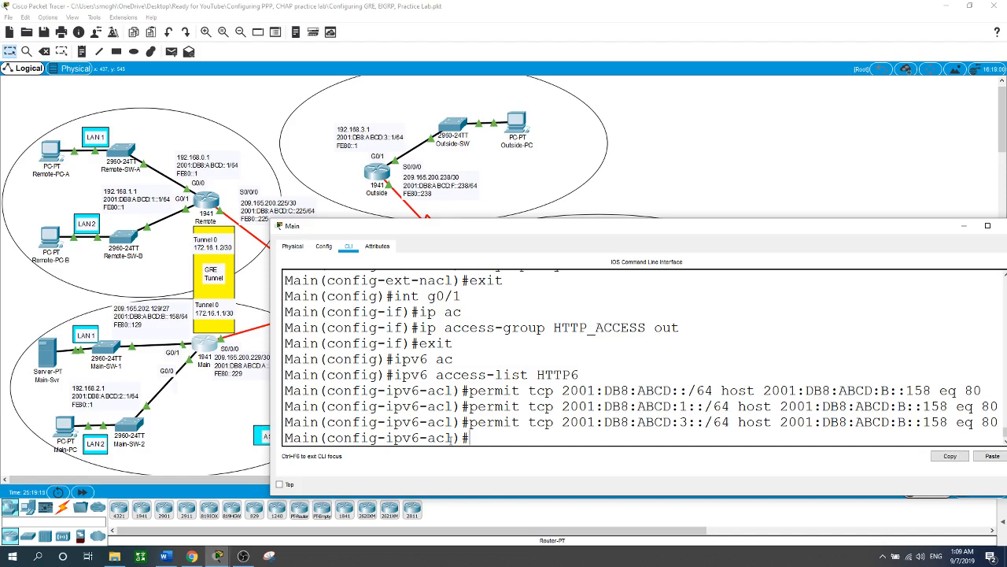
Step: Add an HTTP6 entry permitting all IPv6 traffic from 2001:DB8:ABCD:2::/64 to host 2001:DB8:ABCD:B::158
{"action": "type", "text": "permit ipv6 2001"}
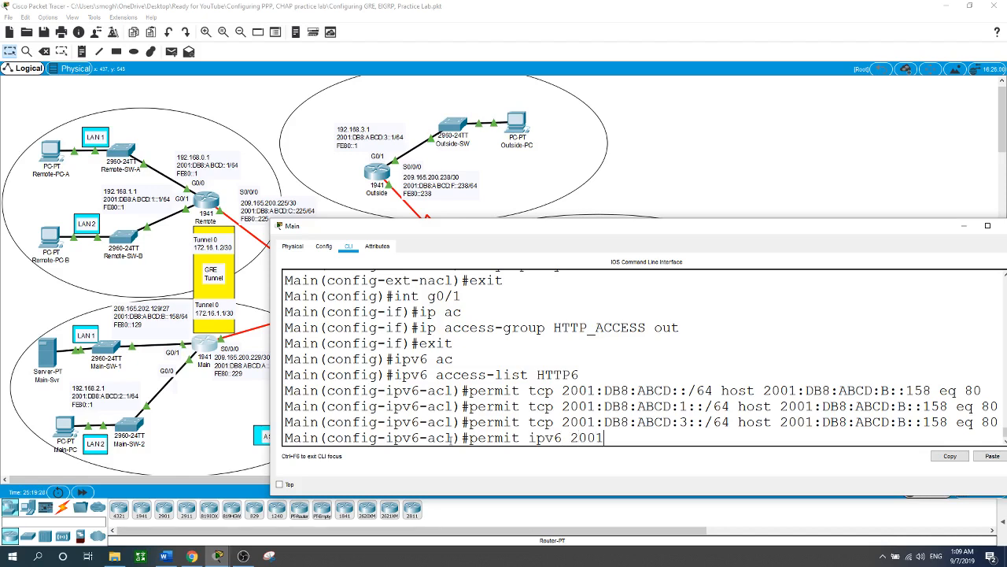
{"action": "type", "text": ":DB8:ABCD:2::"}
{"action": "type", "text": "/64 host"}
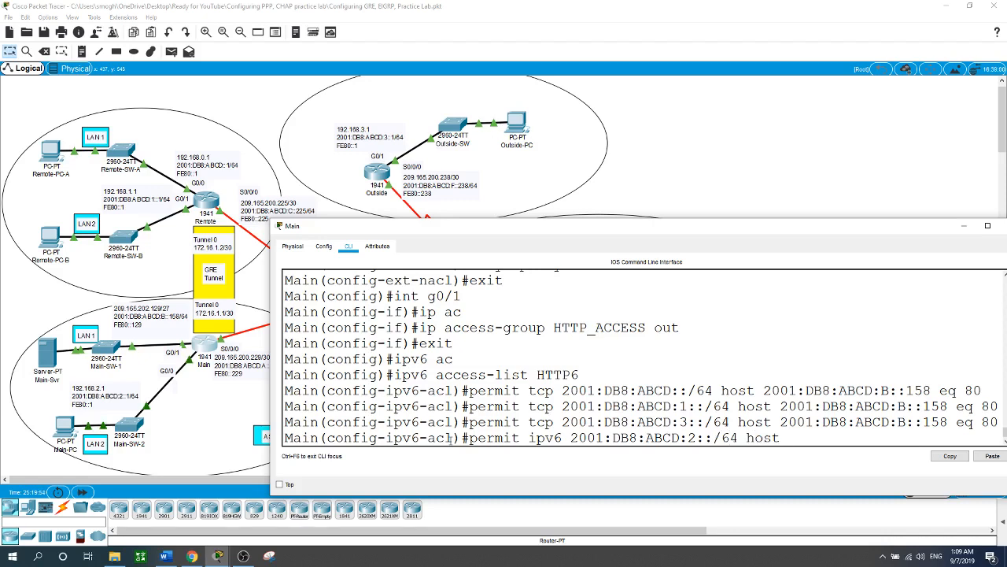
{"action": "type", "text": " 2001:DB8:A"}
{"action": "key", "text": "BackSpace"}
{"action": "type", "text": "DB8:ABCD"}
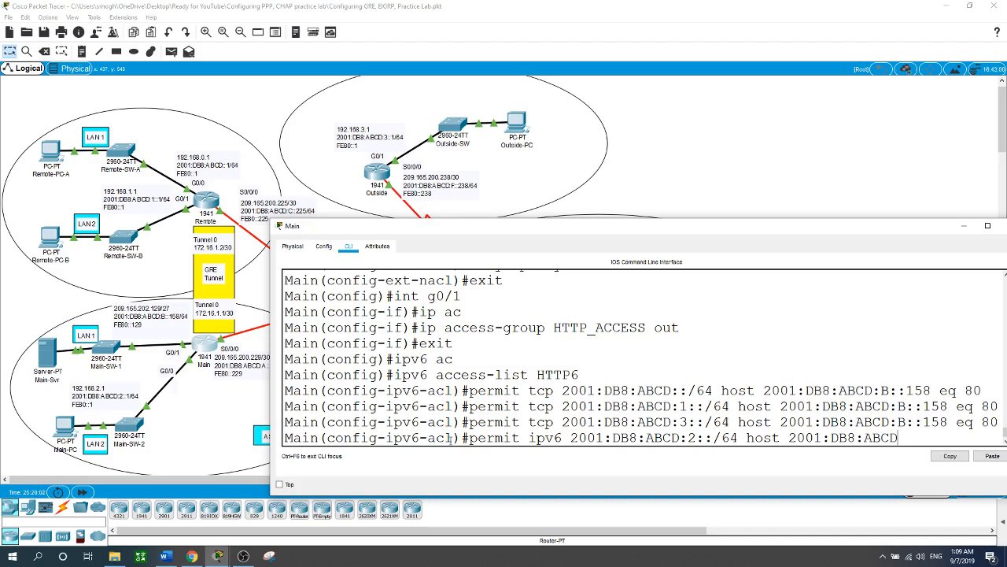
{"action": "type", "text": ":B::158"}
{"action": "key", "text": "Return"}
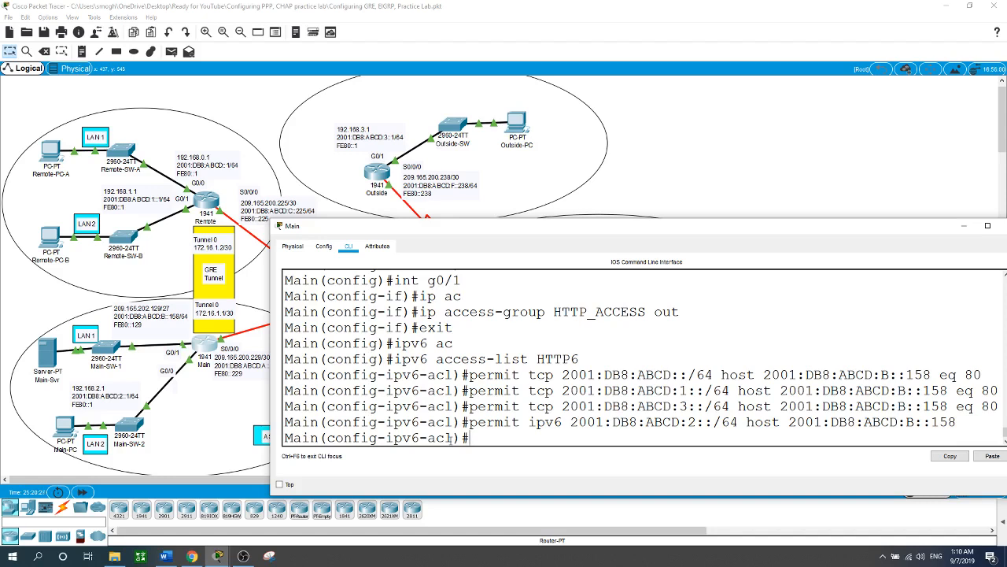
Step: Add an HTTP6 entry permitting ICMP echo-reply from any source to host 2001:DB8:ABCD:B::158
{"action": "type", "text": "permit icmp an"}
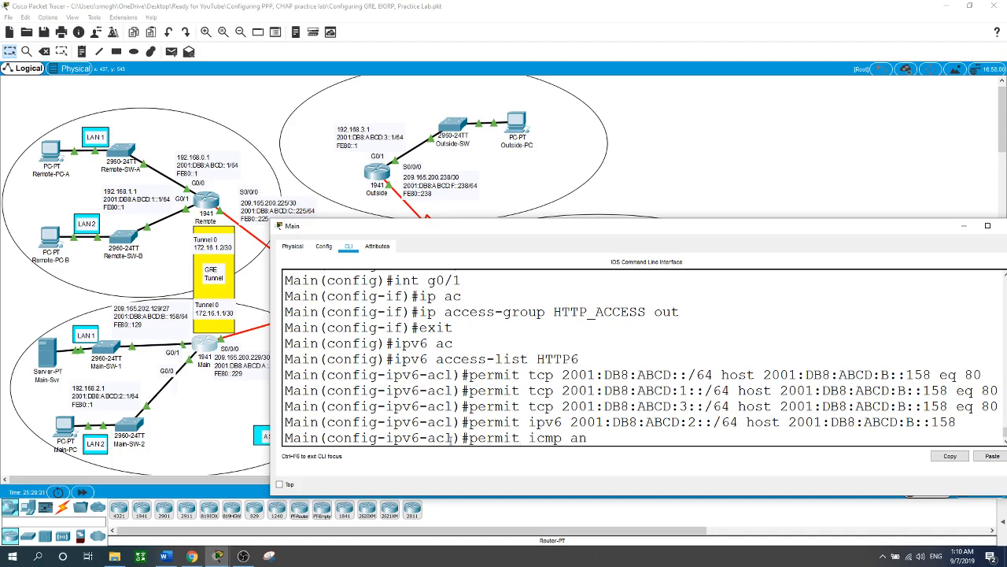
{"action": "type", "text": "y host 2001:DB8:ABCD:"}
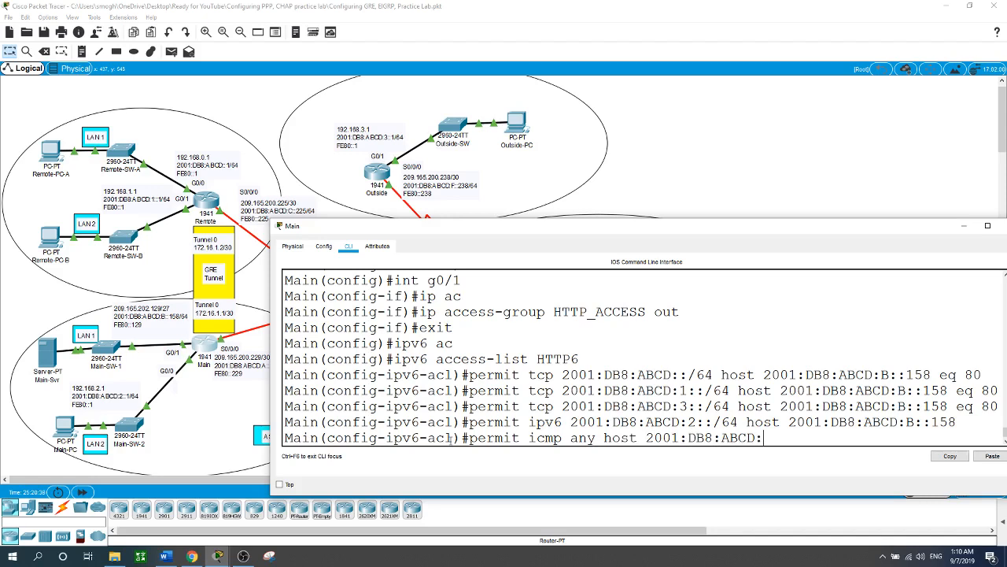
{"action": "type", "text": "B::158 ech0"}
{"action": "key", "text": "BackSpace"}
{"action": "type", "text": "o-re"}
{"action": "key", "text": "Tab"}
{"action": "type", "text": "pl"}
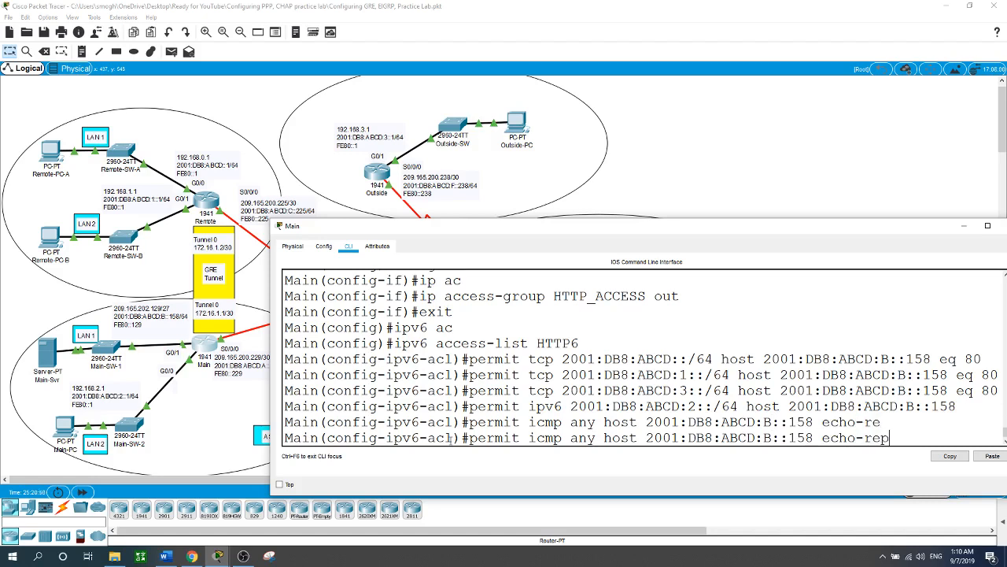
{"action": "key", "text": "Tab"}
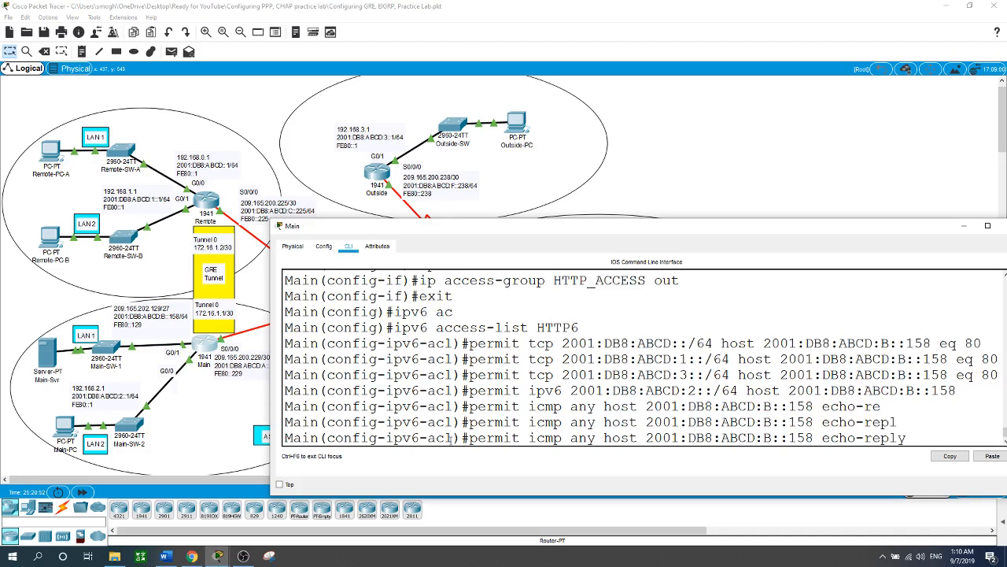
{"action": "key", "text": "Return"}
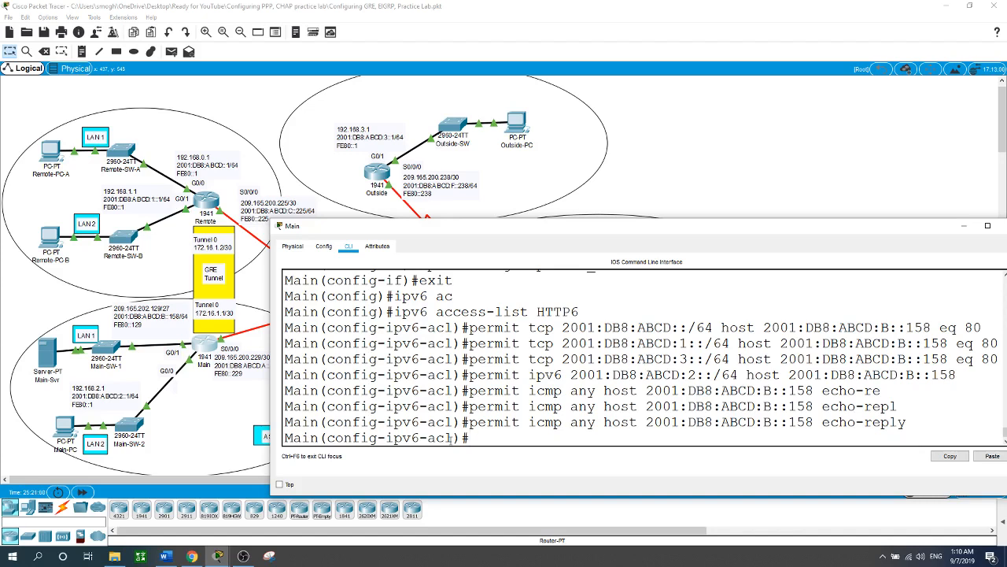
Step: Exit the HTTP6 list and apply it as an outbound IPv6 traffic filter on Main's G0/1 interface
{"action": "type", "text": "exit"}
{"action": "key", "text": "Return"}
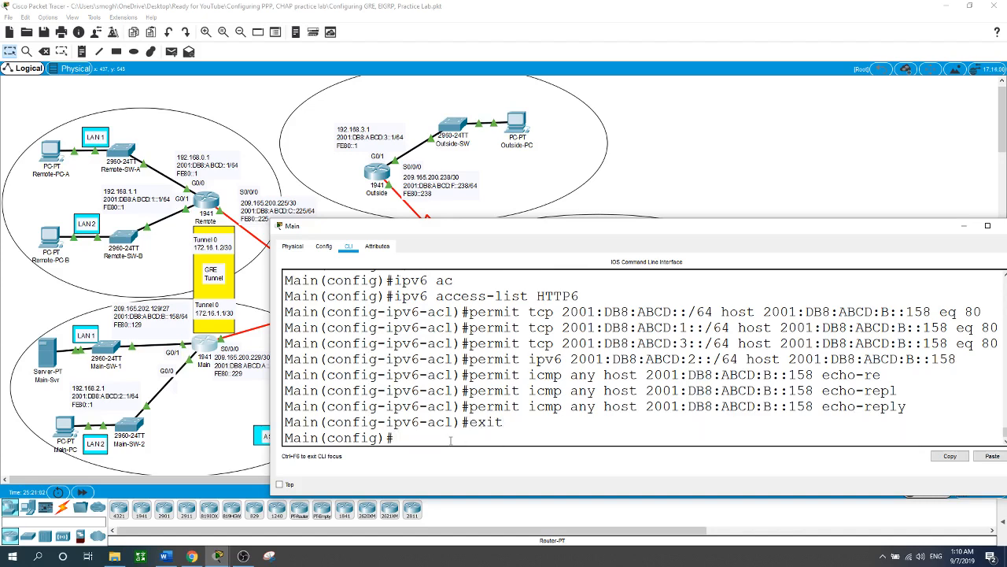
{"action": "type", "text": "int g0/1"}
{"action": "key", "text": "Return"}
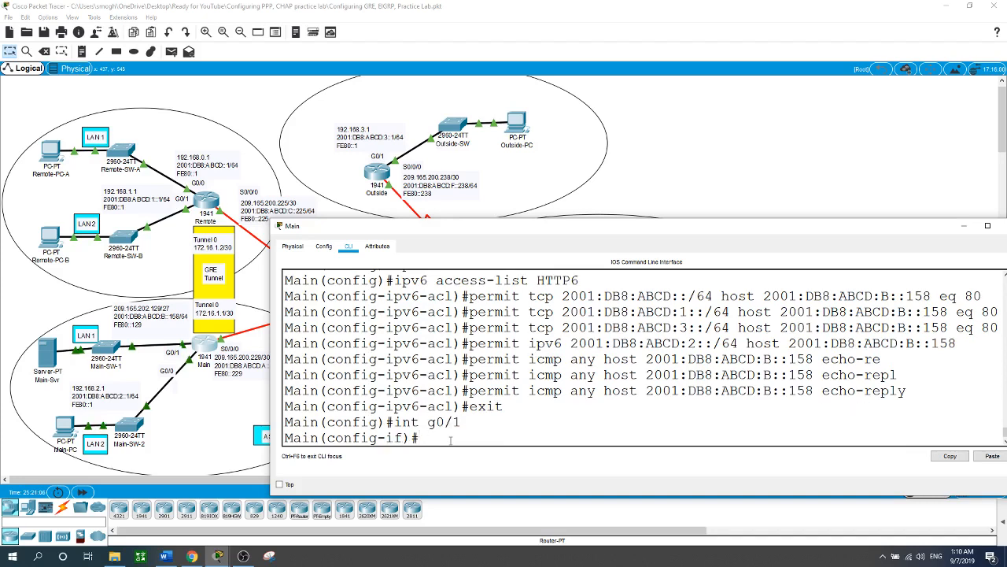
{"action": "type", "text": "ipv tr"}
{"action": "key", "text": "Tab"}
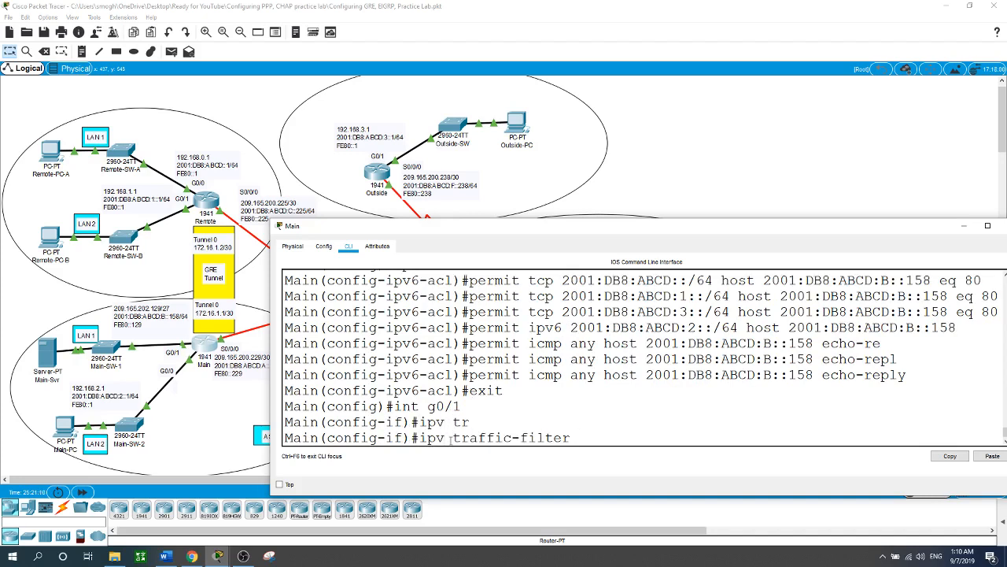
{"action": "type", "text": "HTTP6 out"}
{"action": "key", "text": "Return"}
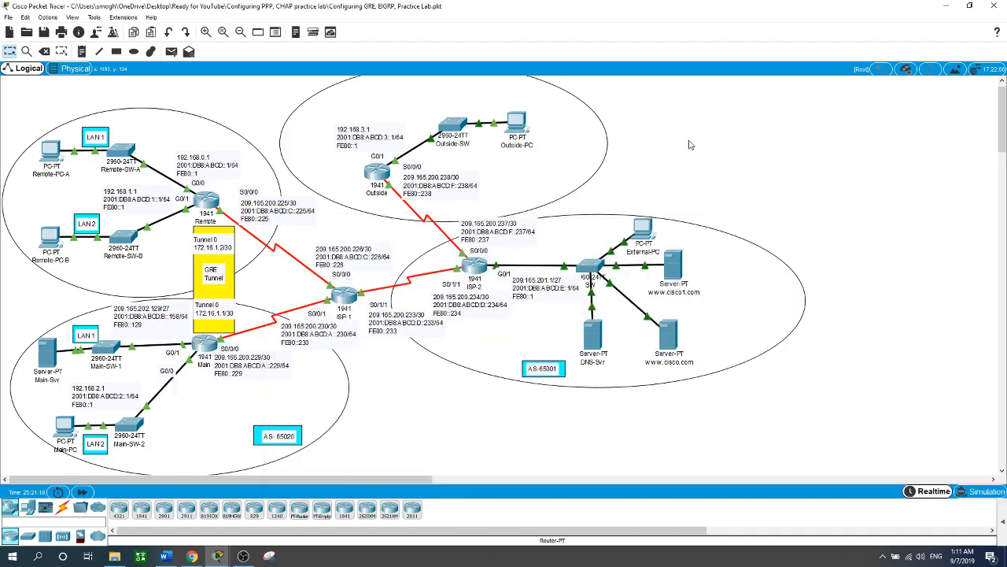
{"action": "left_click", "coordinate": [692, 146]}
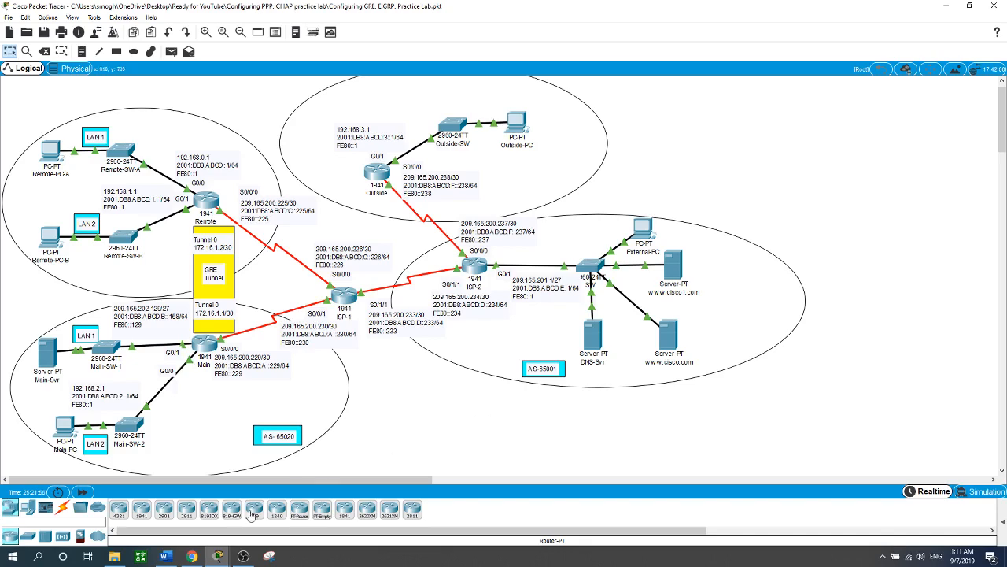
{"action": "left_click", "coordinate": [243, 557]}
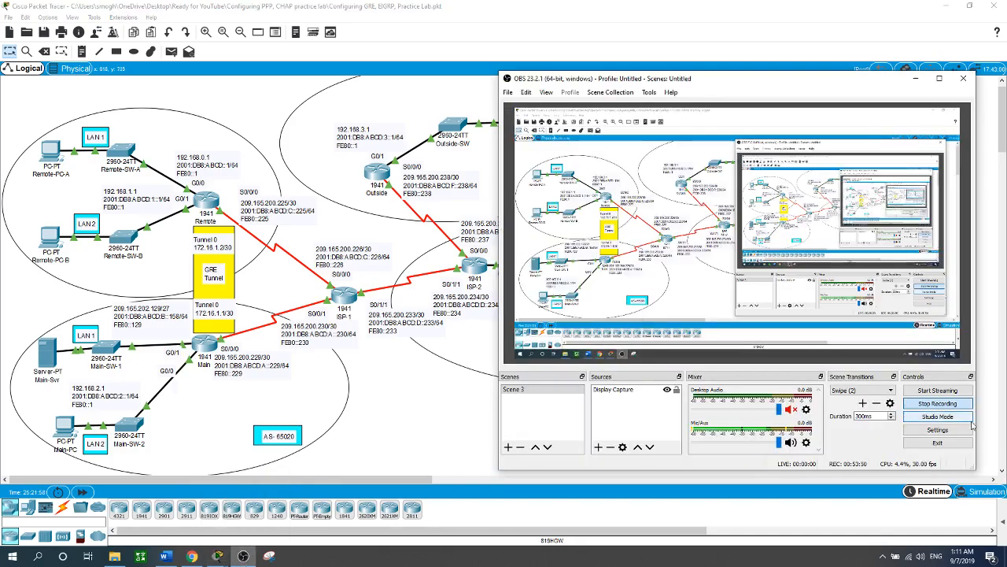